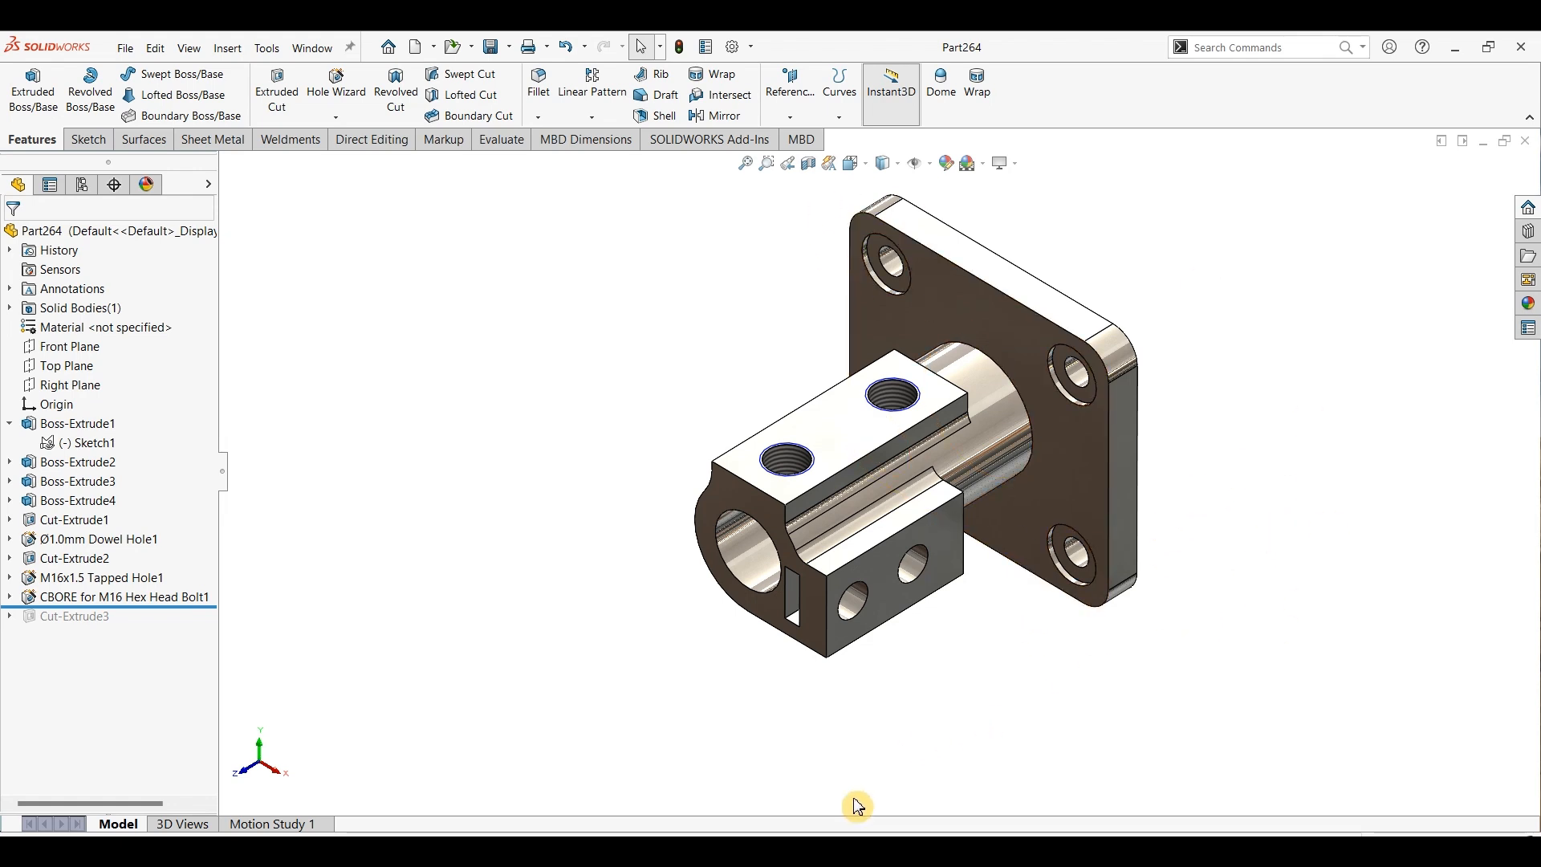
Step: Check the Part264 reference drawing in the browser, return to SOLIDWORKS and create a new part document
{"action": "key", "text": "alt+Tab"}
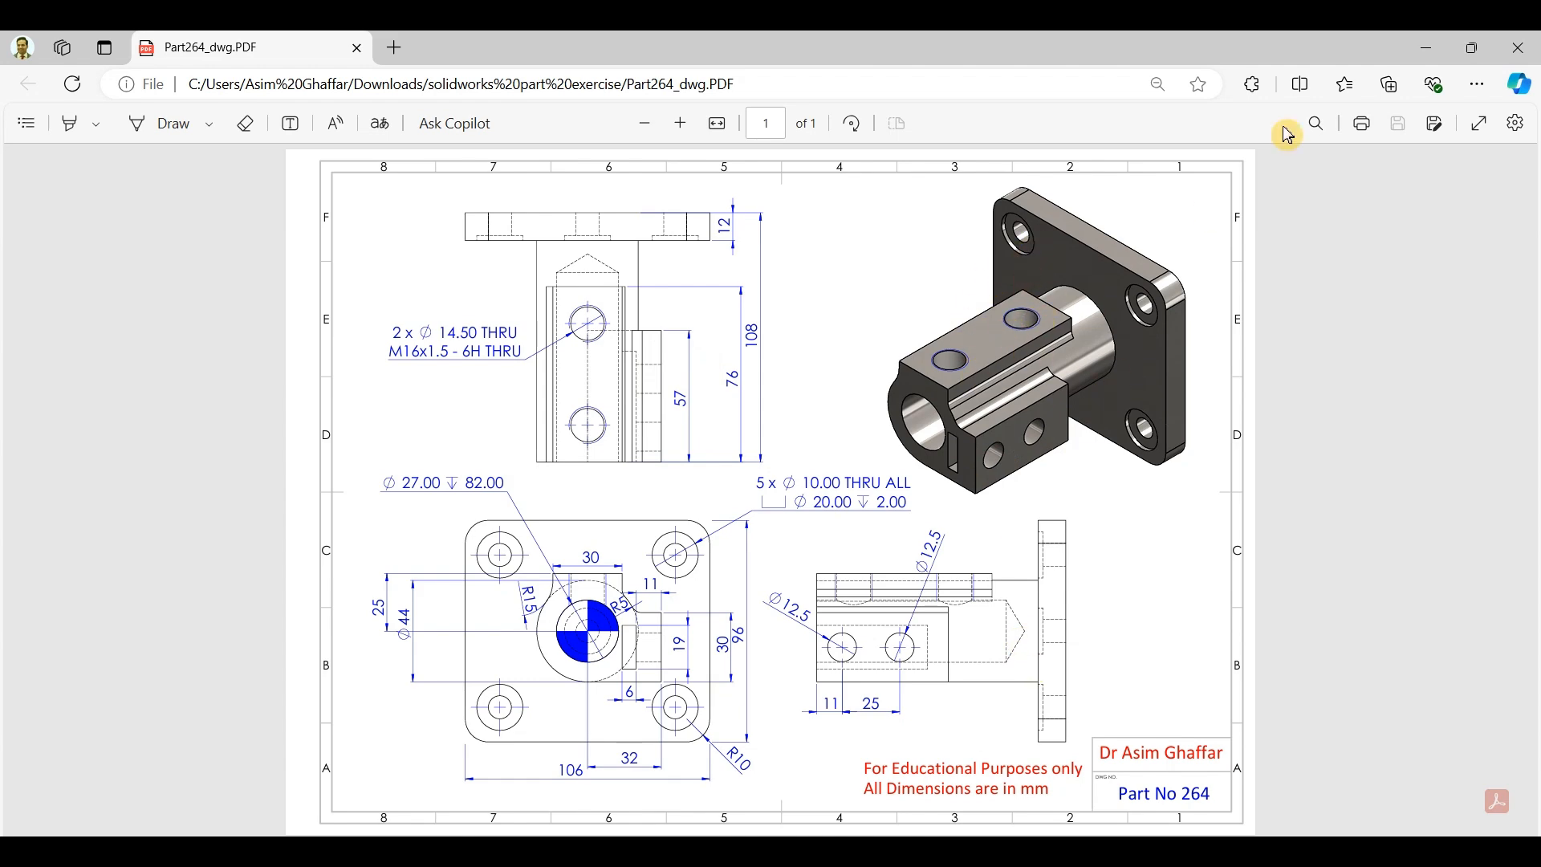
{"action": "left_click", "coordinate": [1427, 48]}
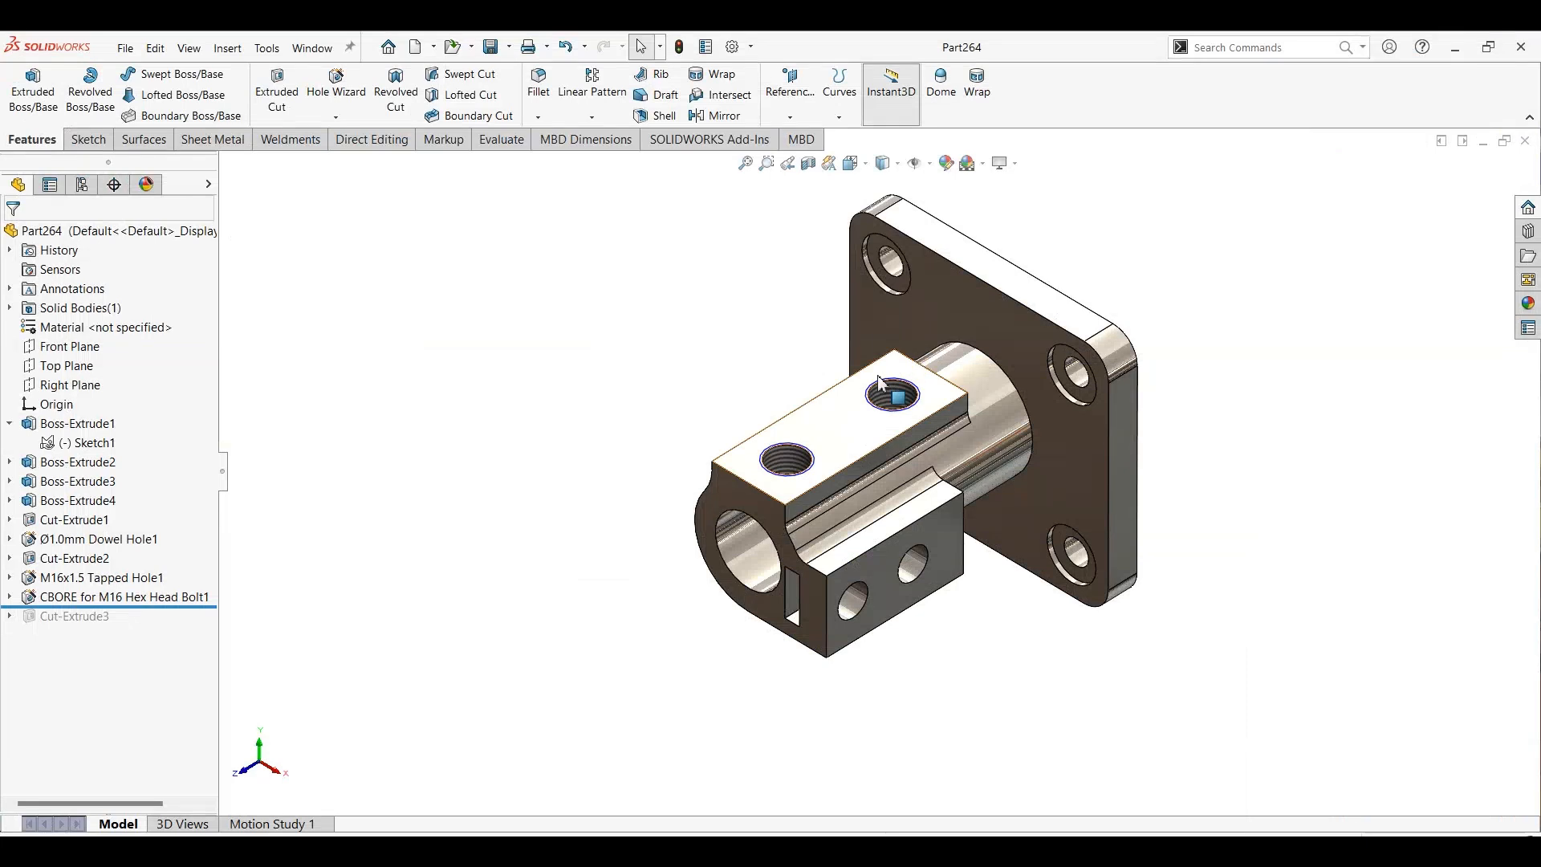
{"action": "left_click", "coordinate": [129, 50]}
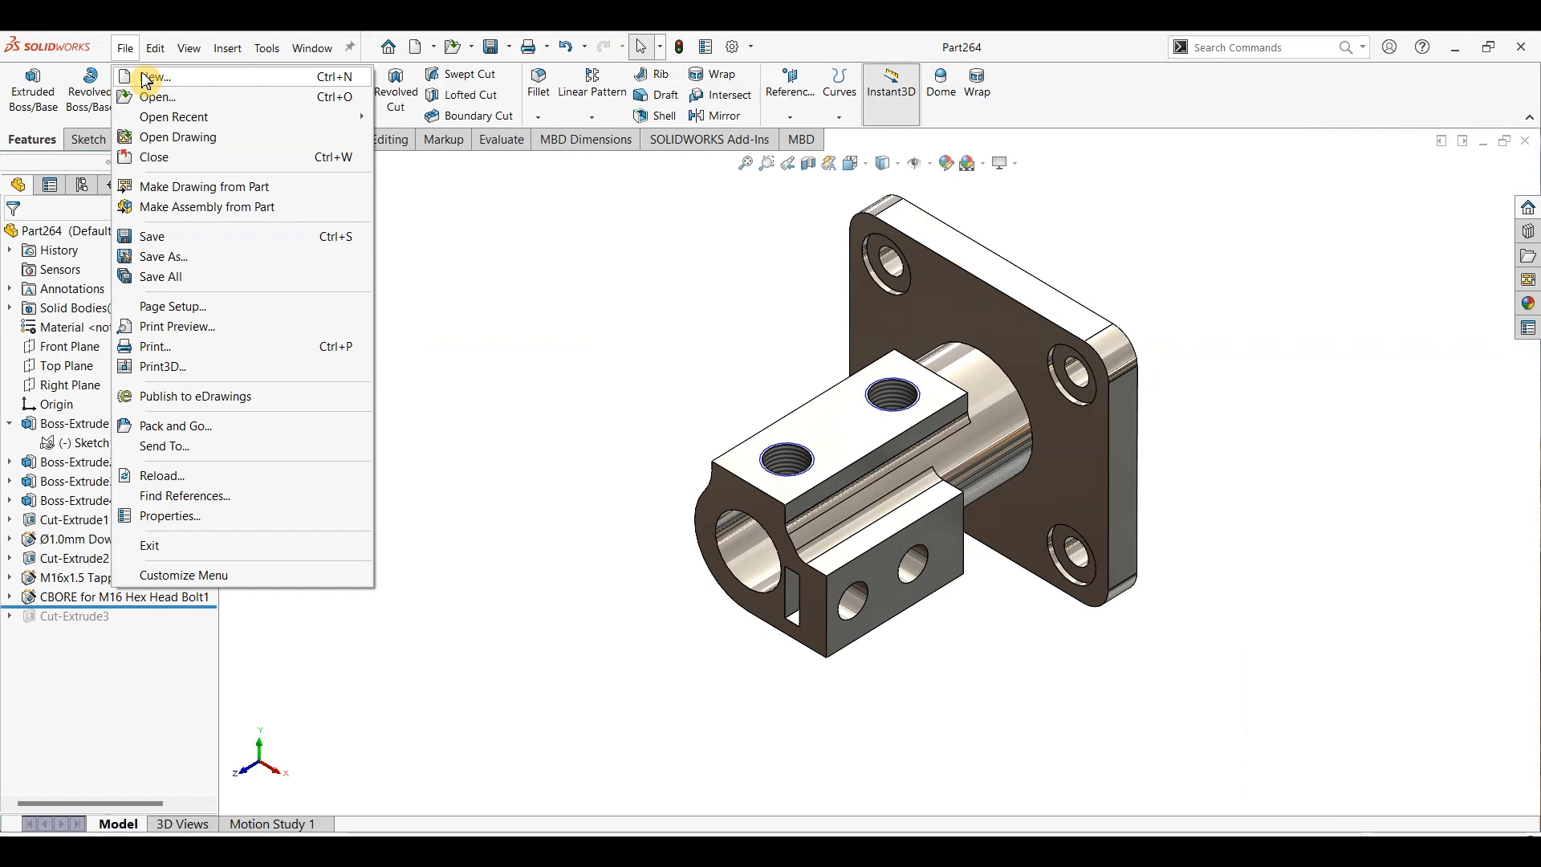
{"action": "left_click", "coordinate": [146, 80]}
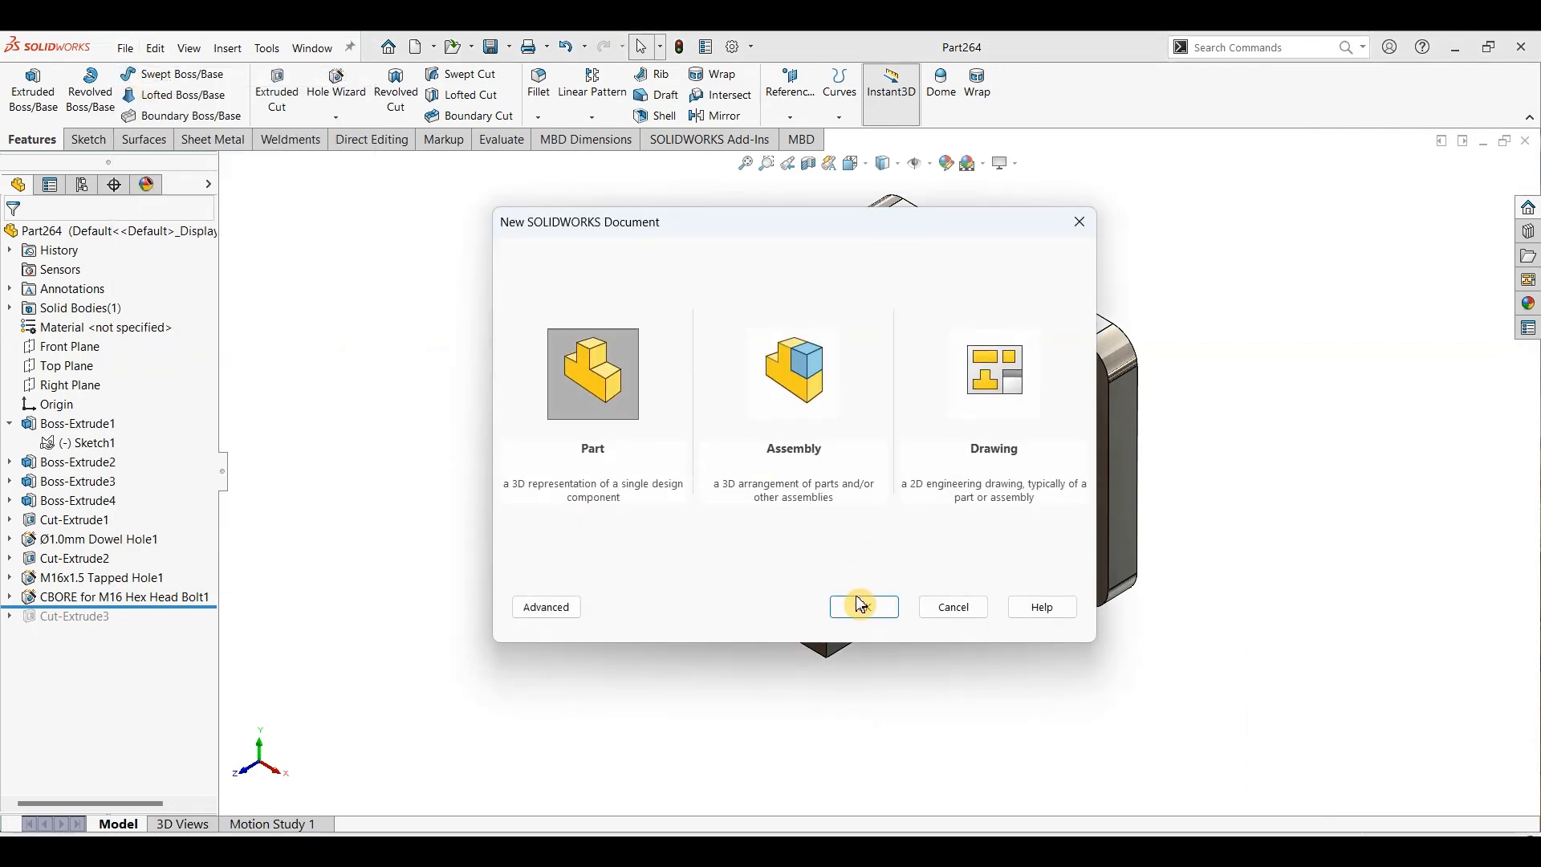
{"action": "double_click", "coordinate": [591, 401]}
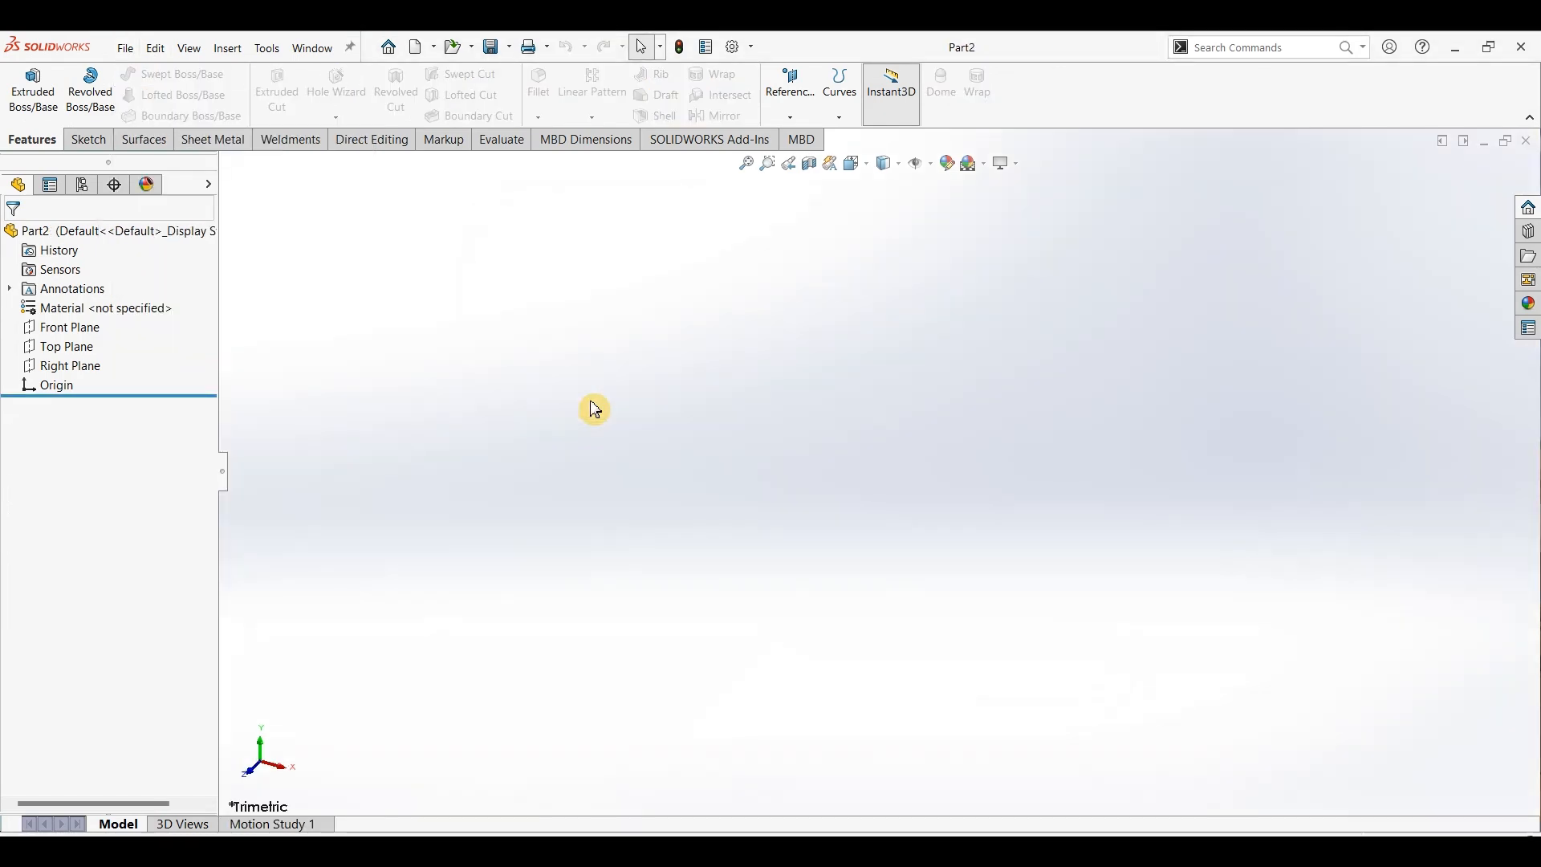
Step: Sketch a center rectangle about 186 mm by 130 mm on the Front Plane, centred on the origin
{"action": "left_click", "coordinate": [72, 327]}
{"action": "left_click", "coordinate": [88, 140]}
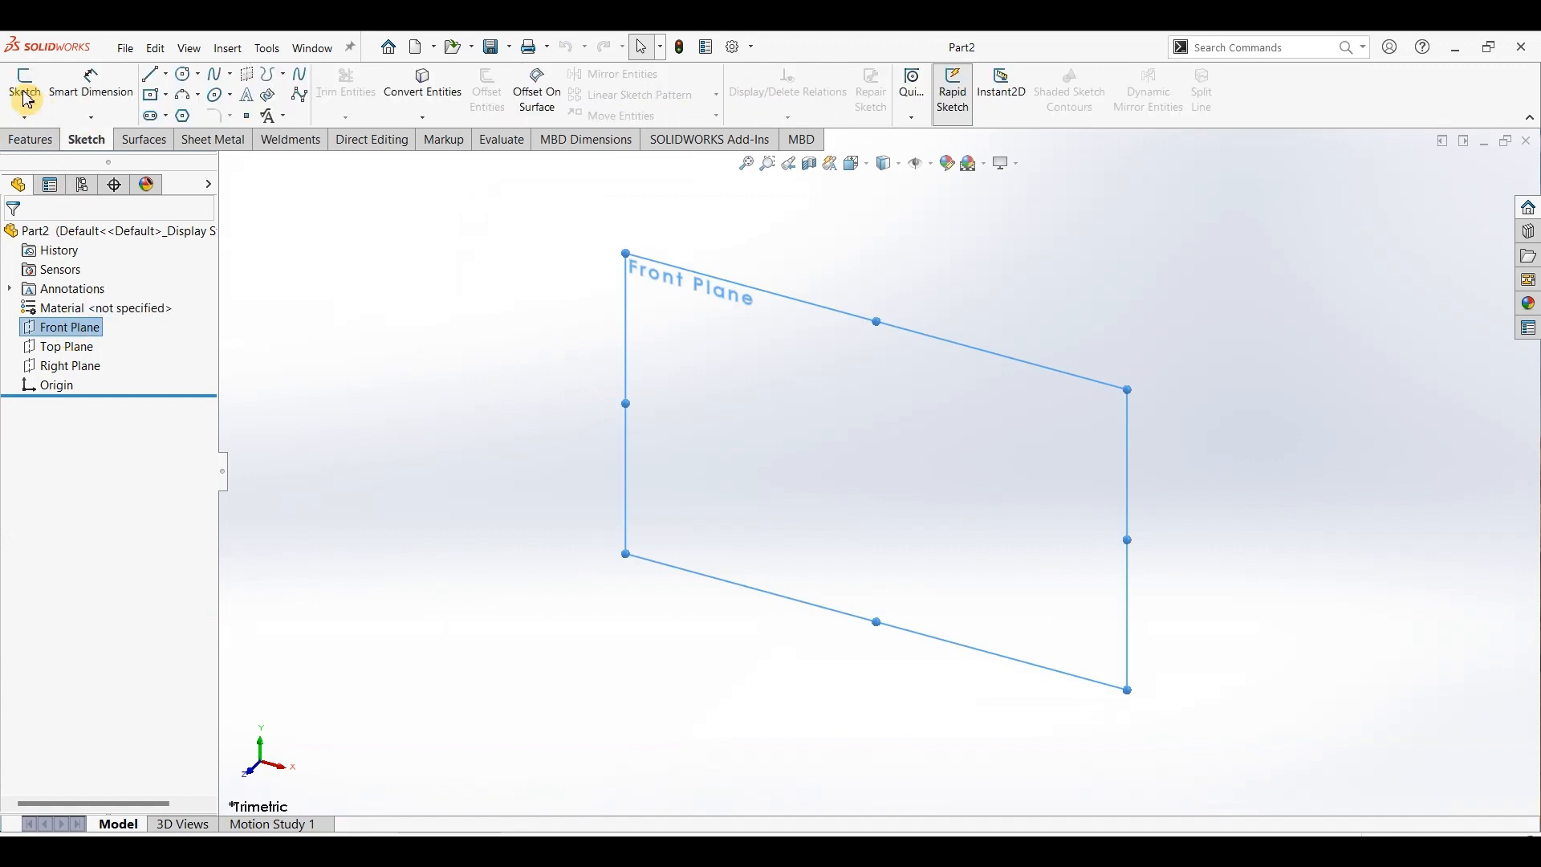
{"action": "left_click", "coordinate": [22, 87]}
{"action": "left_click", "coordinate": [155, 94]}
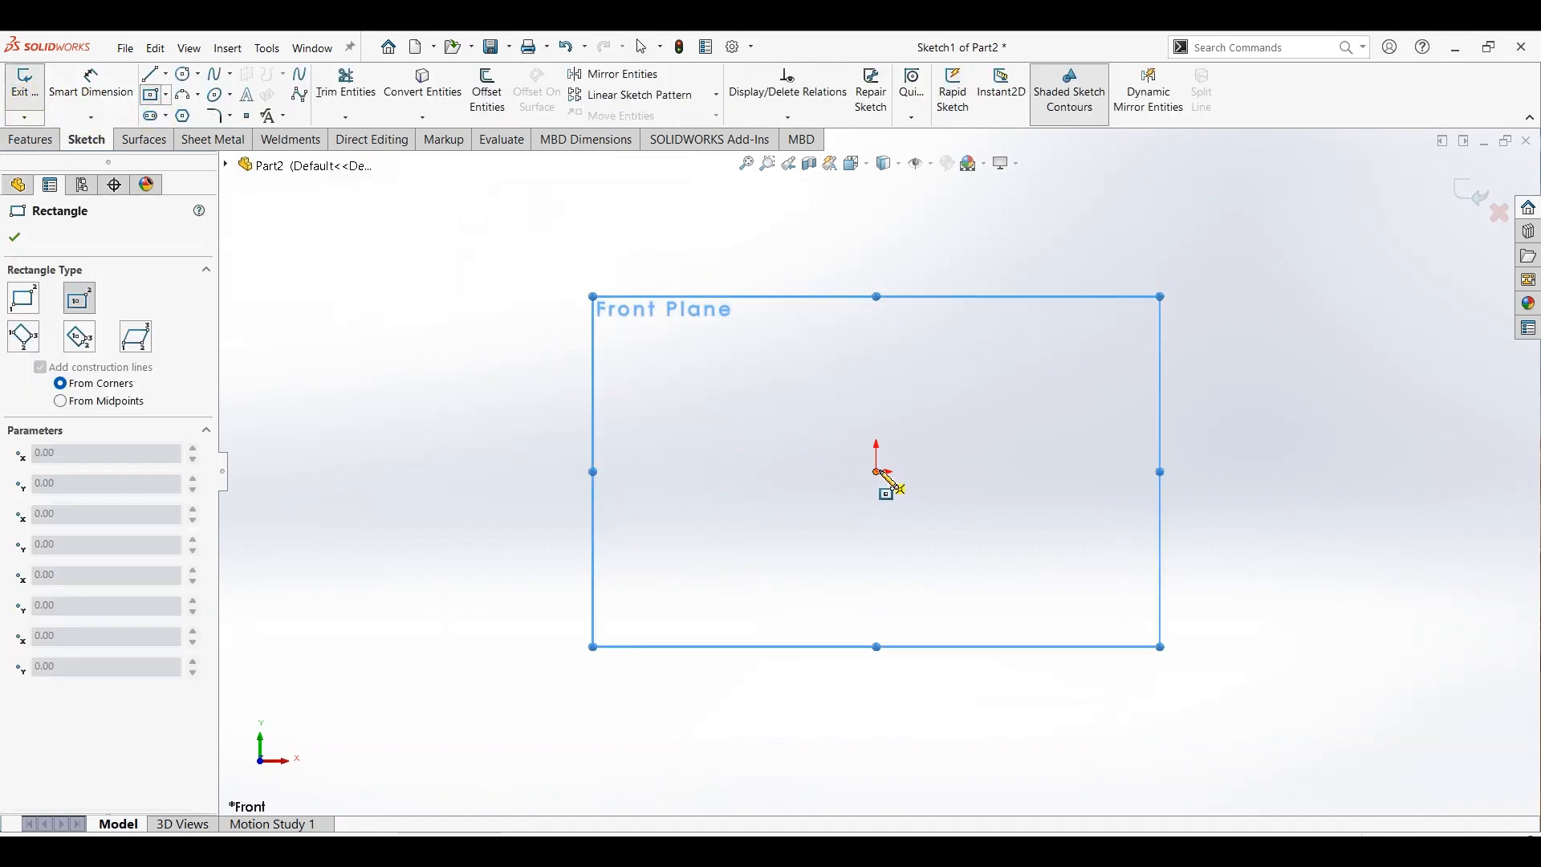
{"action": "left_click", "coordinate": [877, 472]}
{"action": "left_click", "coordinate": [1174, 264]}
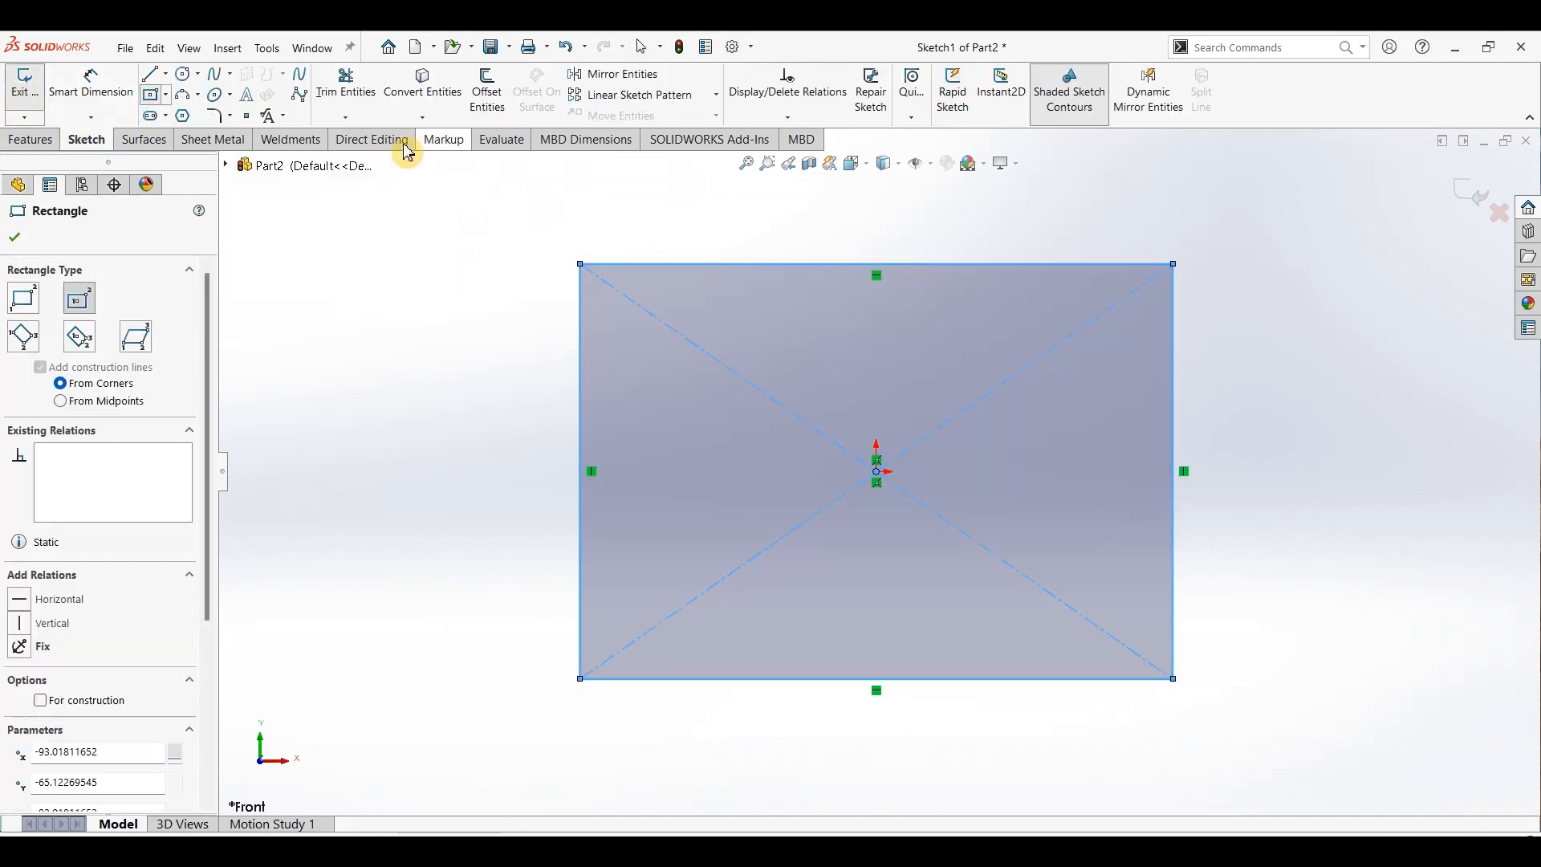
Step: Dimension the rectangle to 106 mm wide and 96 mm high
{"action": "left_click", "coordinate": [83, 105]}
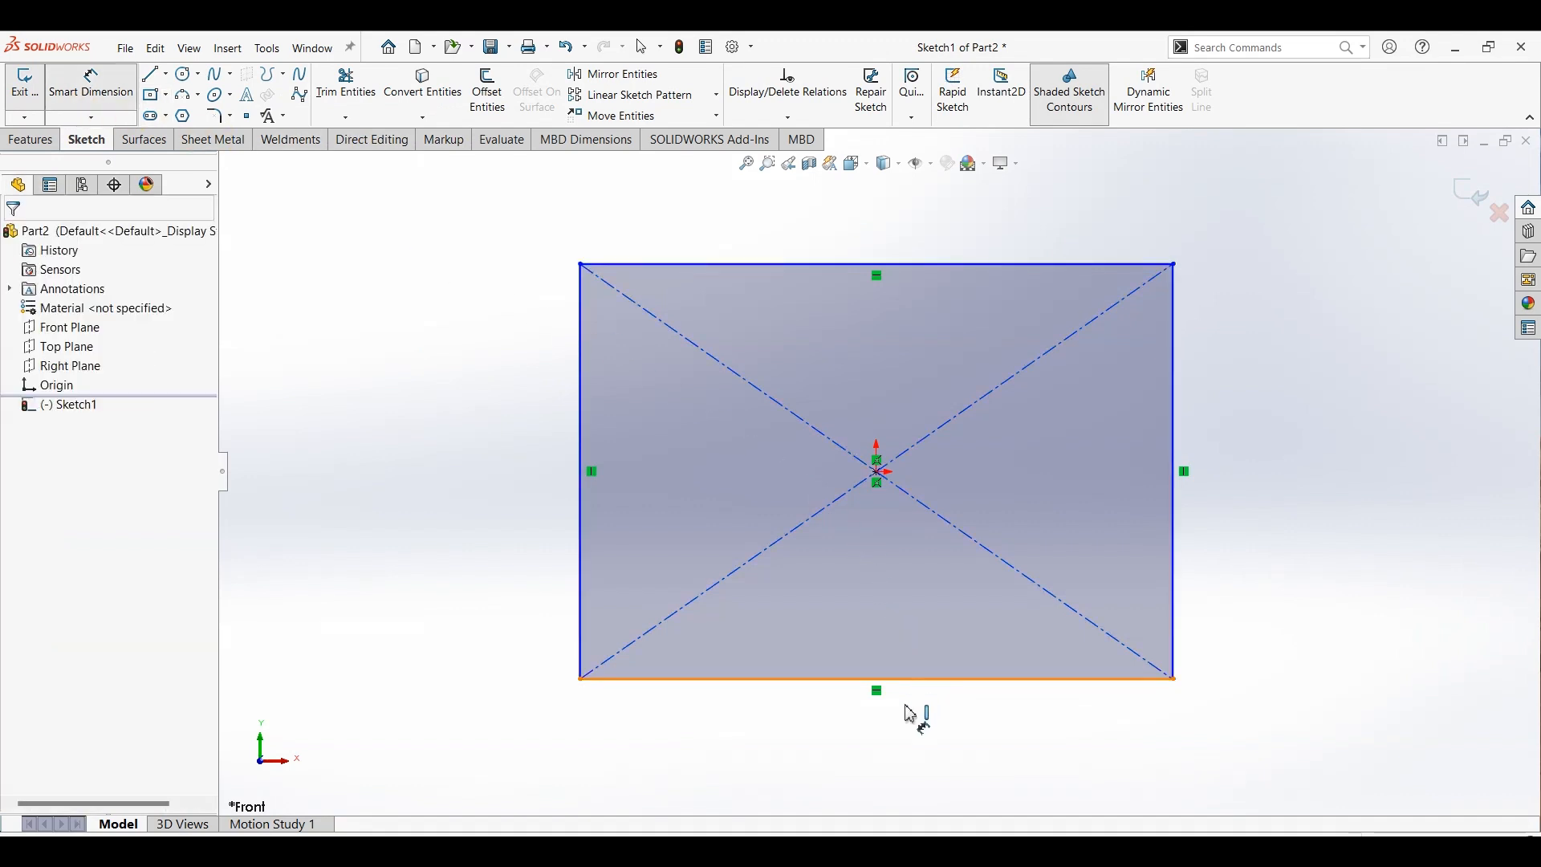
{"action": "left_click", "coordinate": [918, 682]}
{"action": "left_click", "coordinate": [923, 726]}
{"action": "type", "text": "106"}
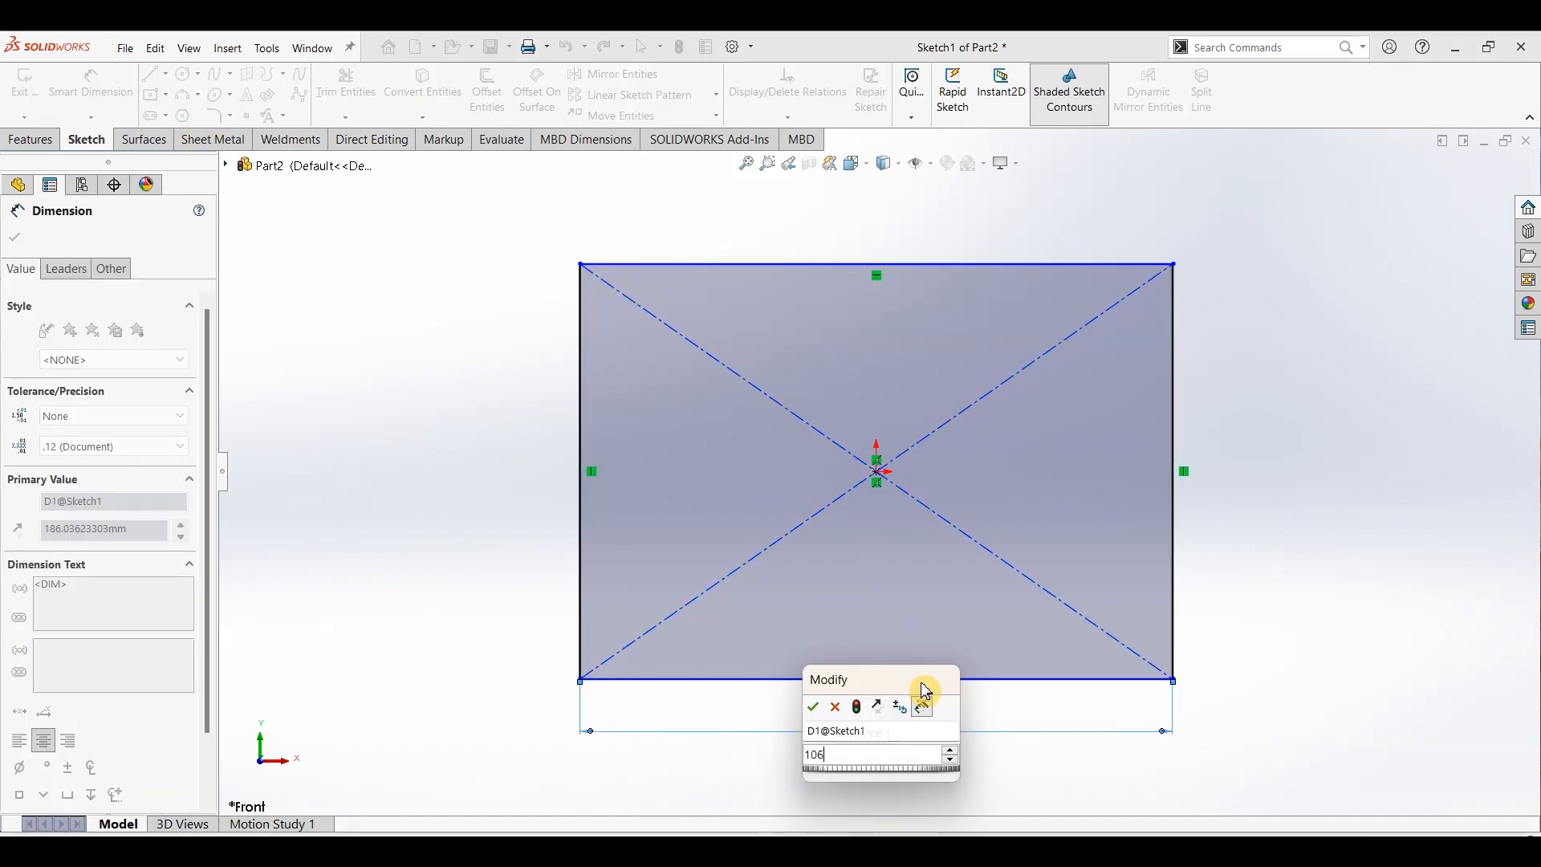
{"action": "key", "text": "Return"}
{"action": "left_click", "coordinate": [1177, 403]}
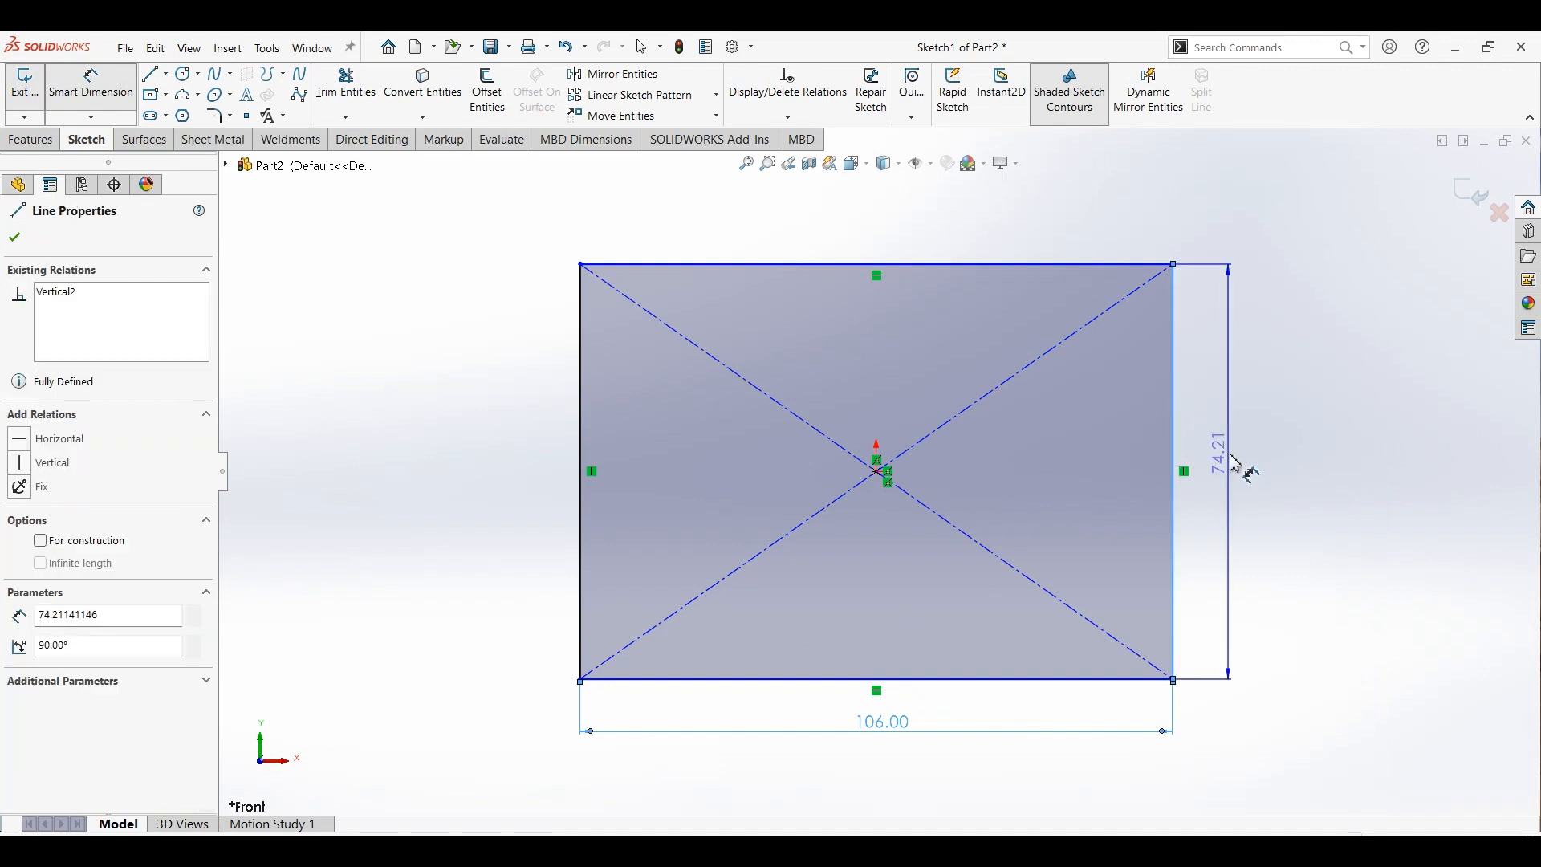
{"action": "left_click", "coordinate": [1233, 454]}
{"action": "type", "text": "96"}
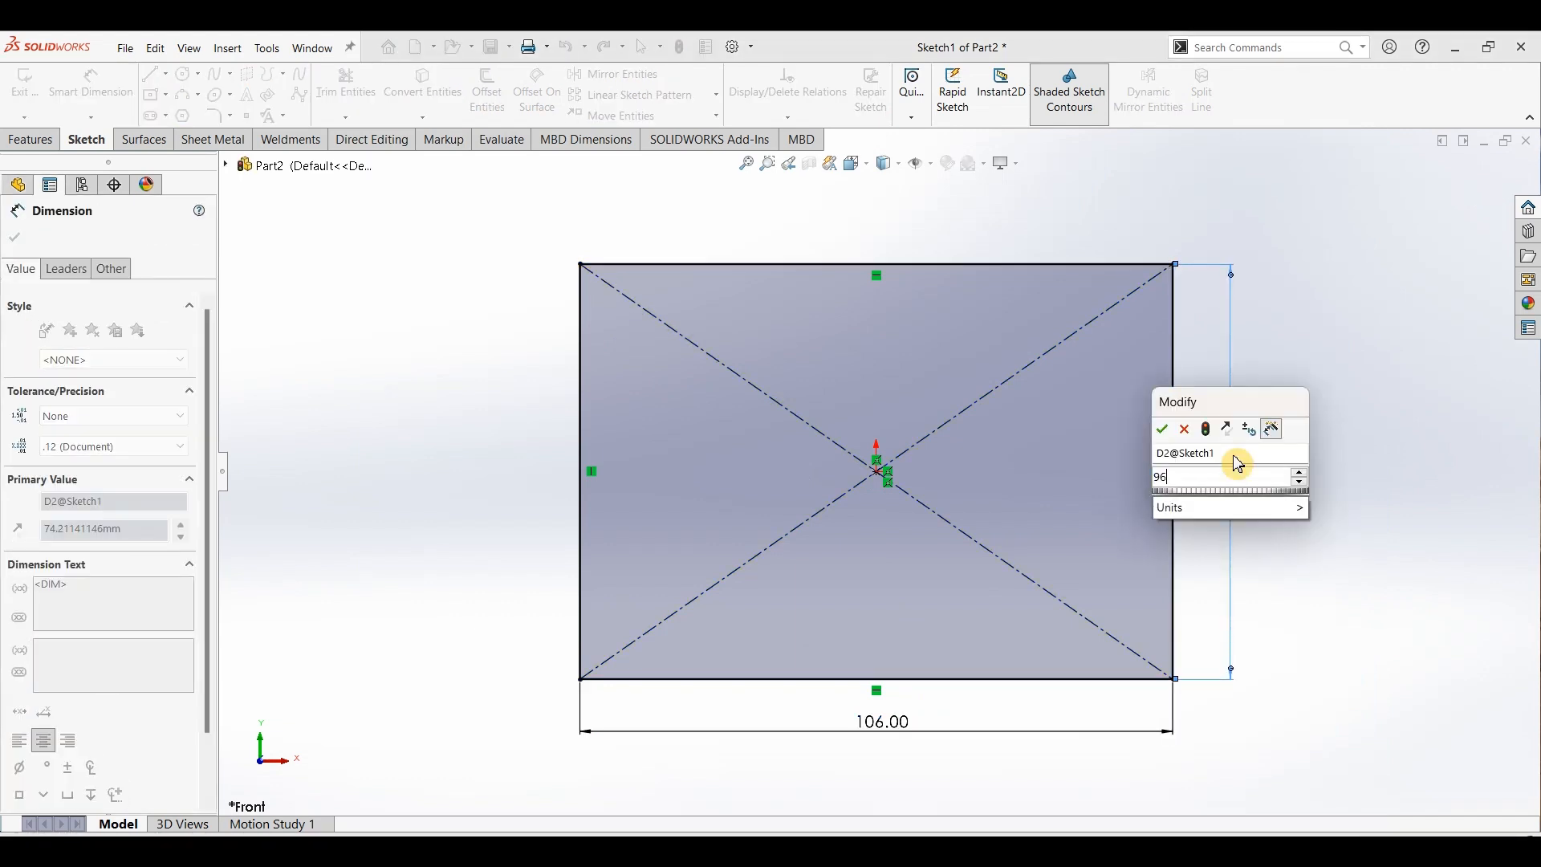
{"action": "key", "text": "Return"}
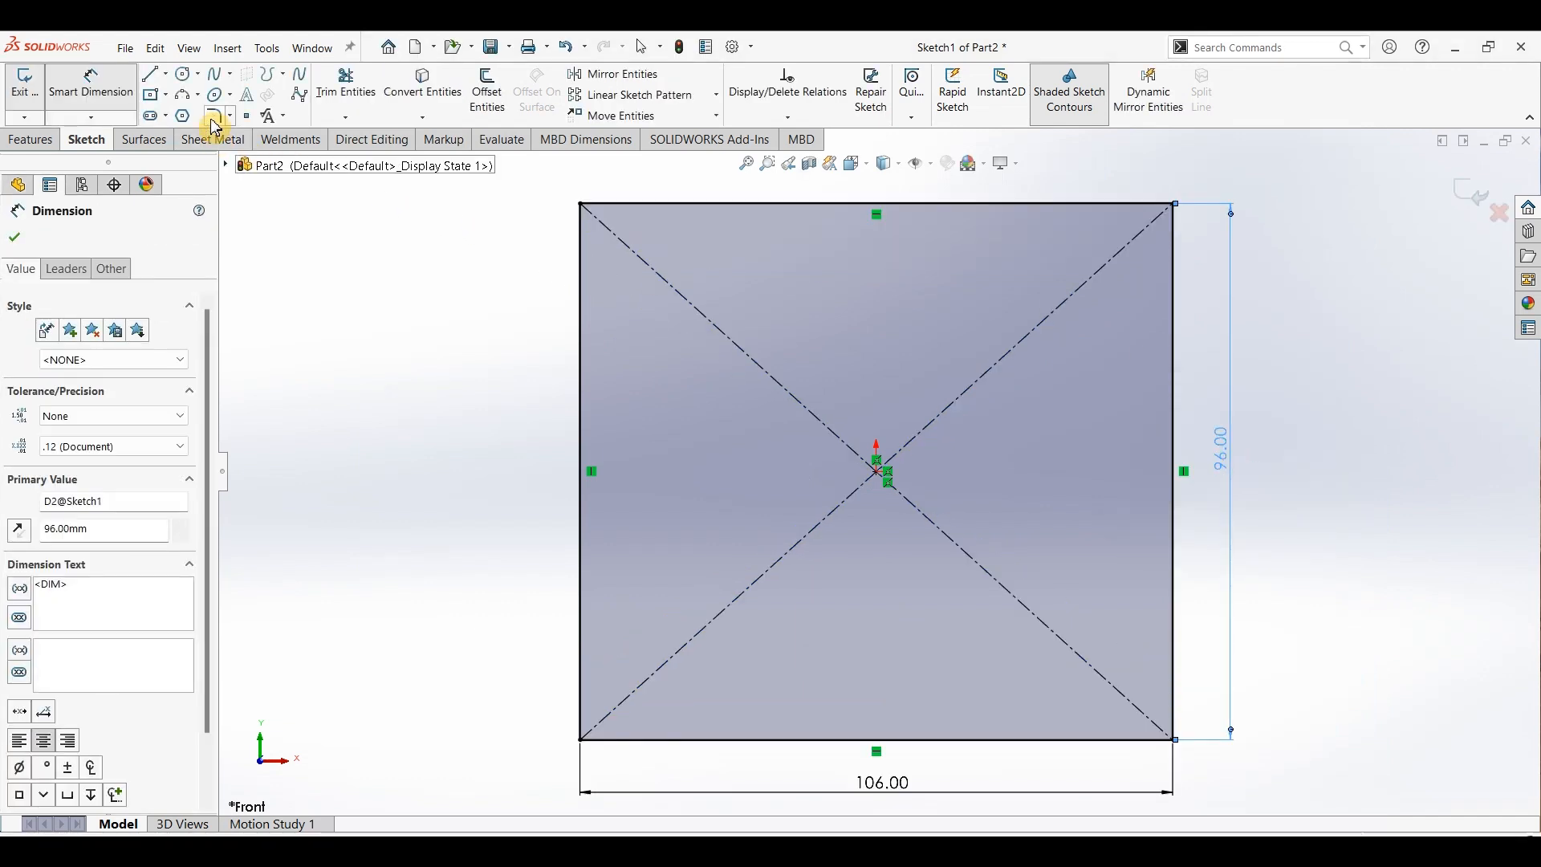
Step: Round all four corners of the rectangle with 10 mm sketch fillets
{"action": "left_click", "coordinate": [232, 117]}
{"action": "left_click", "coordinate": [258, 136]}
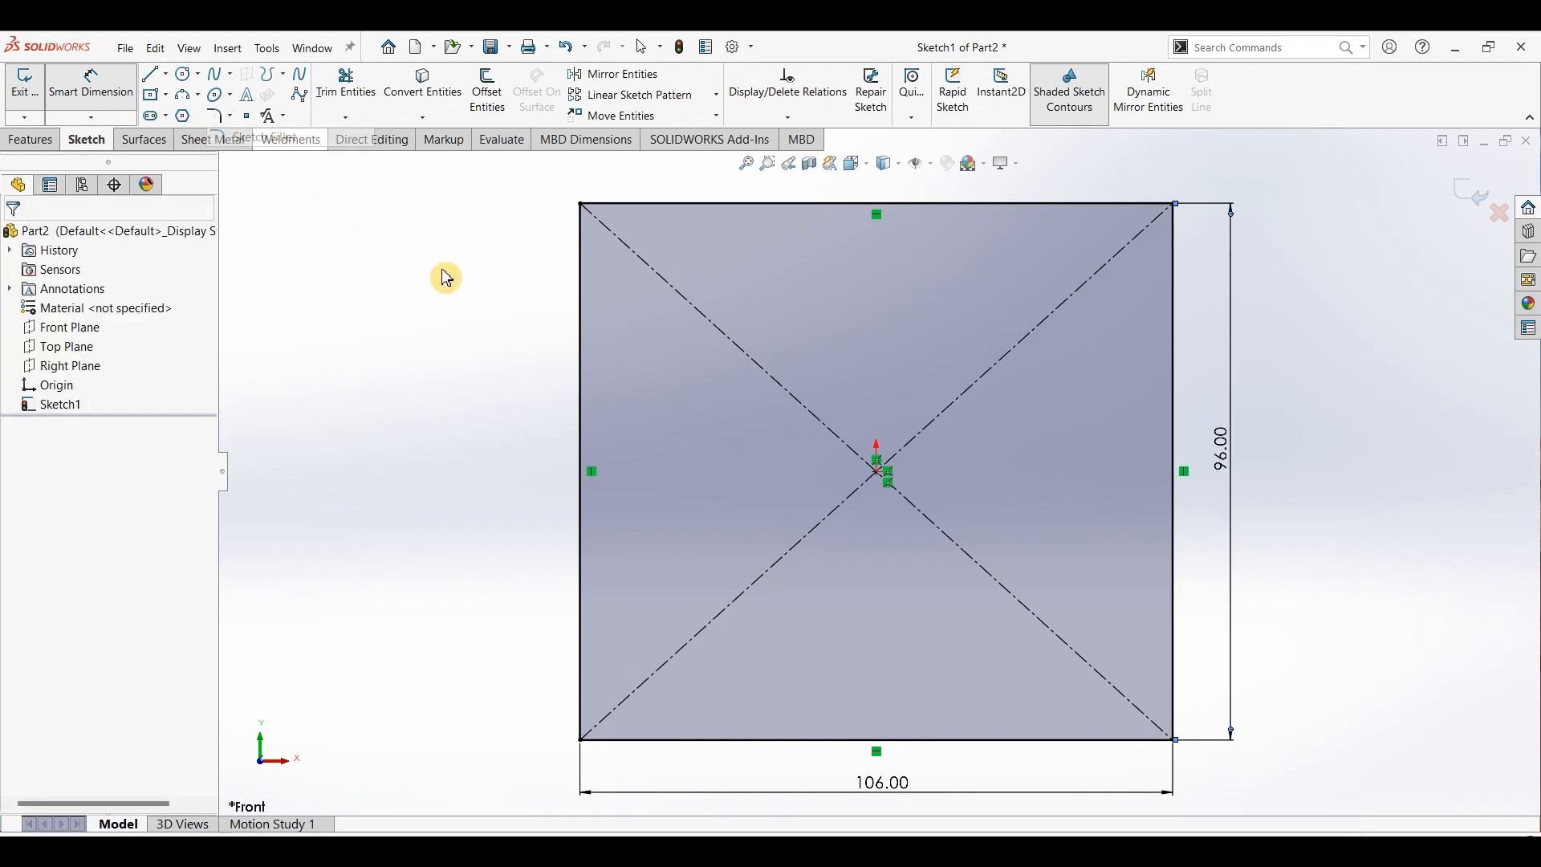
{"action": "key", "text": "ctrl+a"}
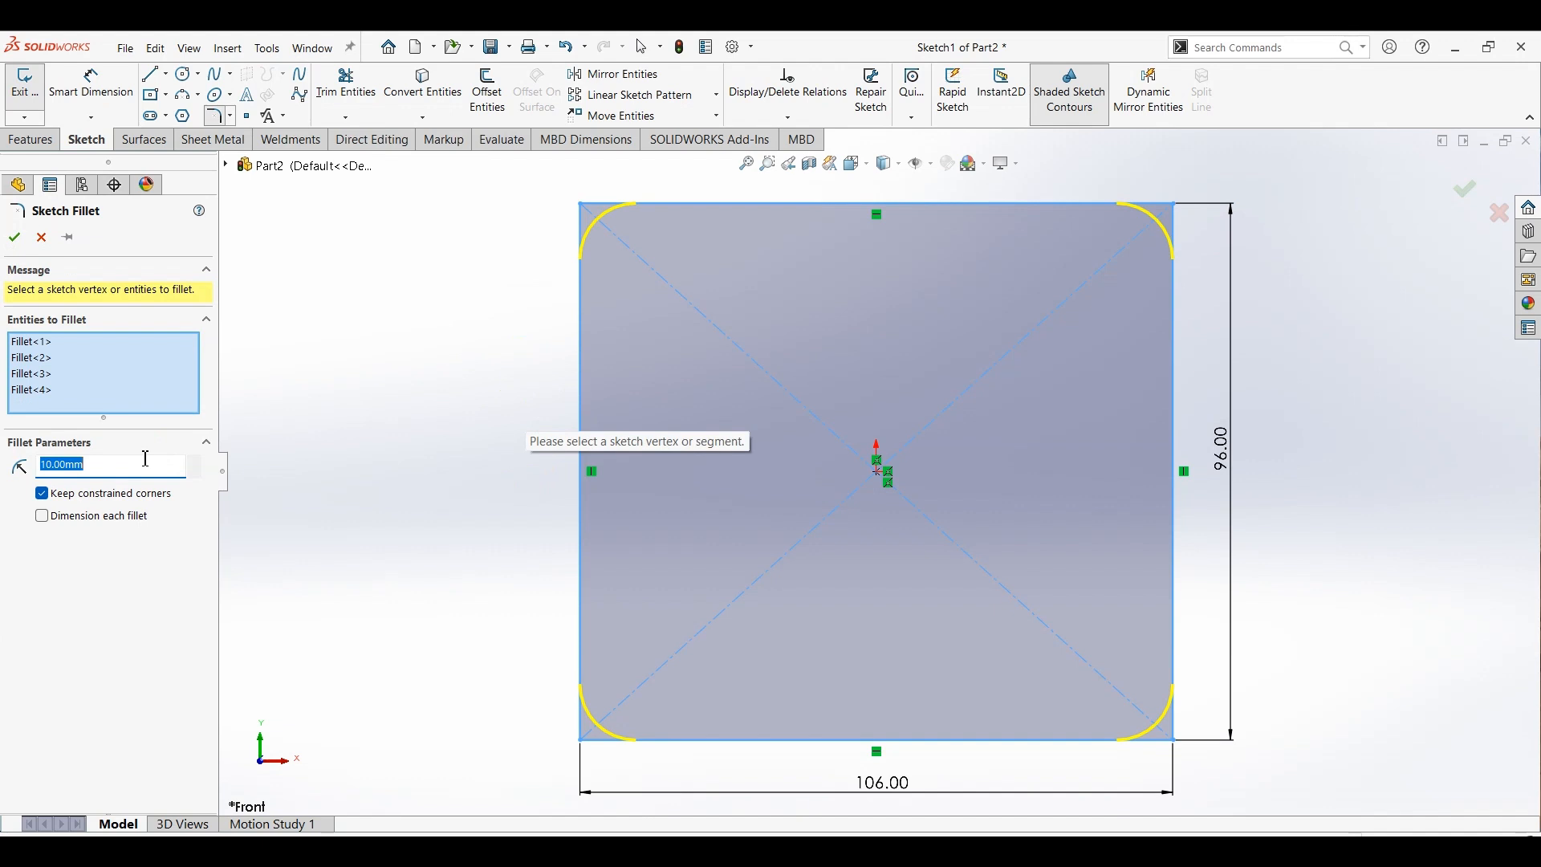
{"action": "left_click", "coordinate": [18, 238]}
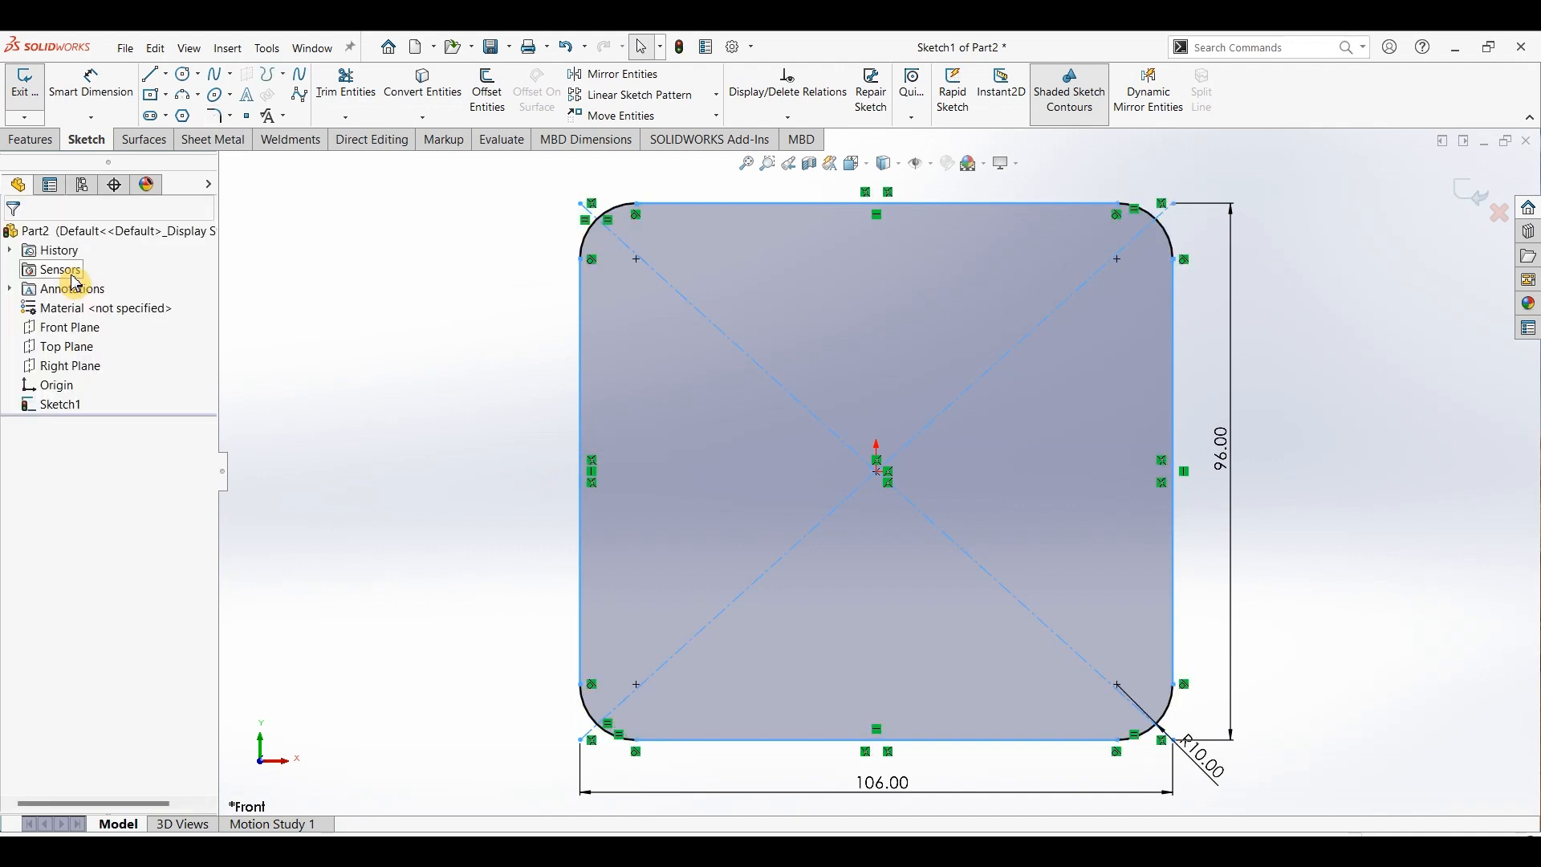
{"action": "left_click", "coordinate": [413, 346]}
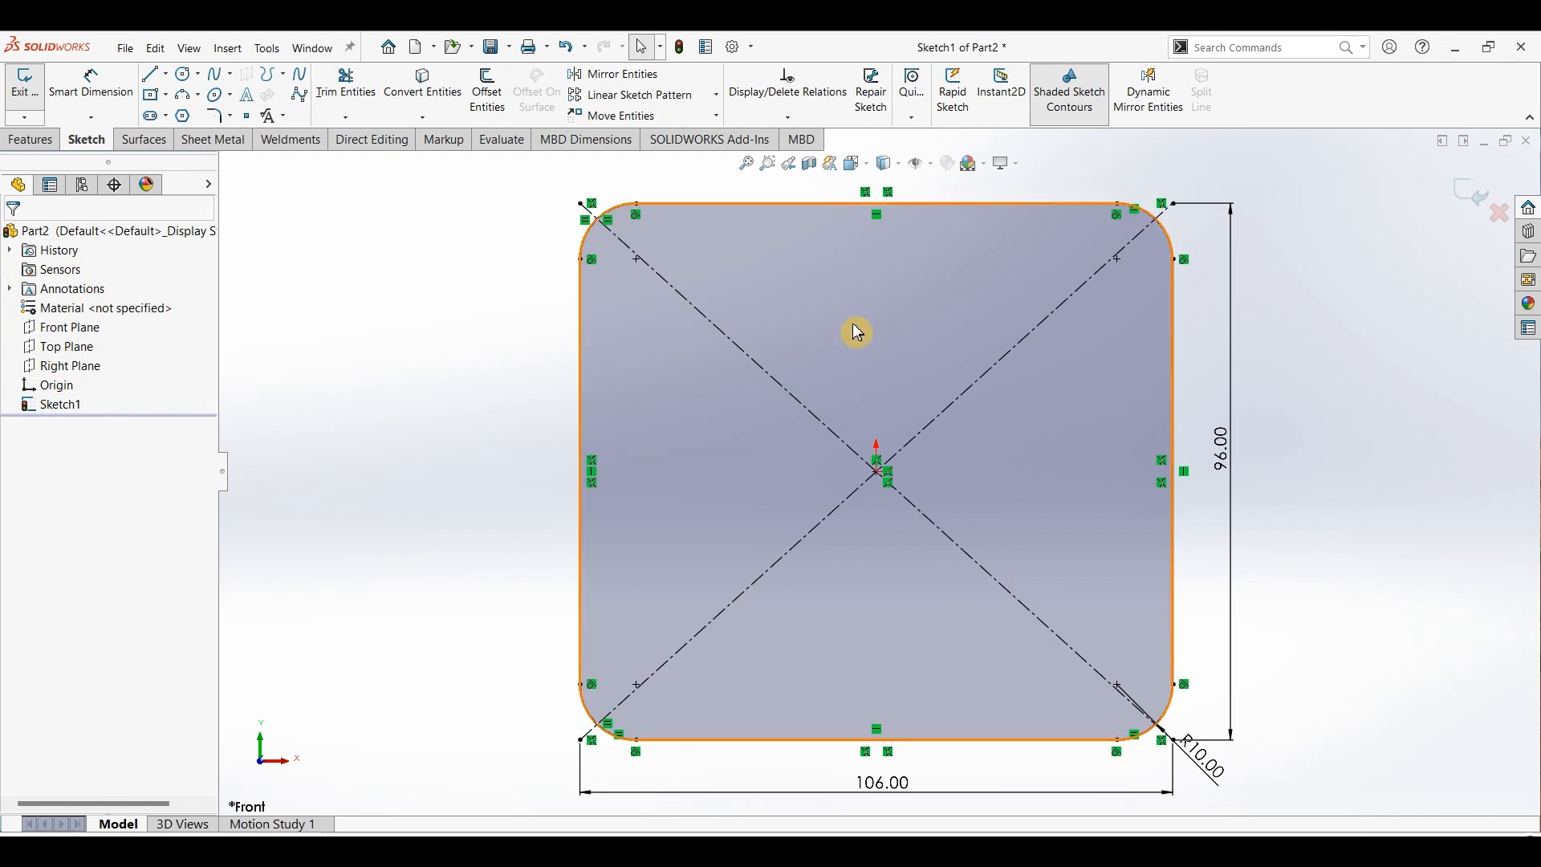
Step: Sketch a circle centred on the origin and set its diameter to 44 mm
{"action": "left_click", "coordinate": [187, 74]}
{"action": "left_click", "coordinate": [877, 471]}
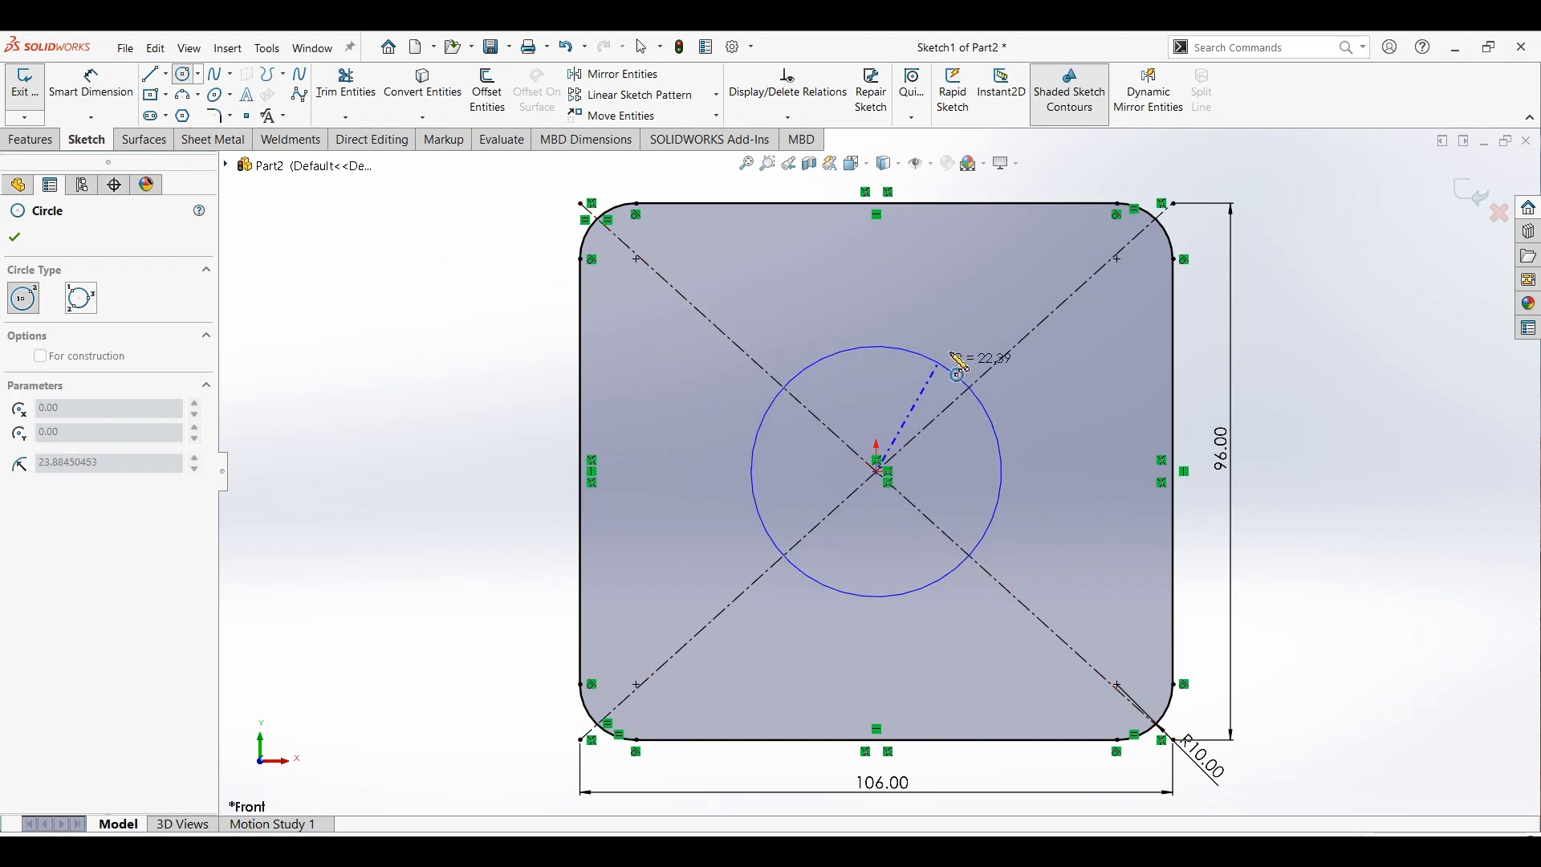
{"action": "left_click", "coordinate": [978, 370]}
{"action": "left_click", "coordinate": [91, 83]}
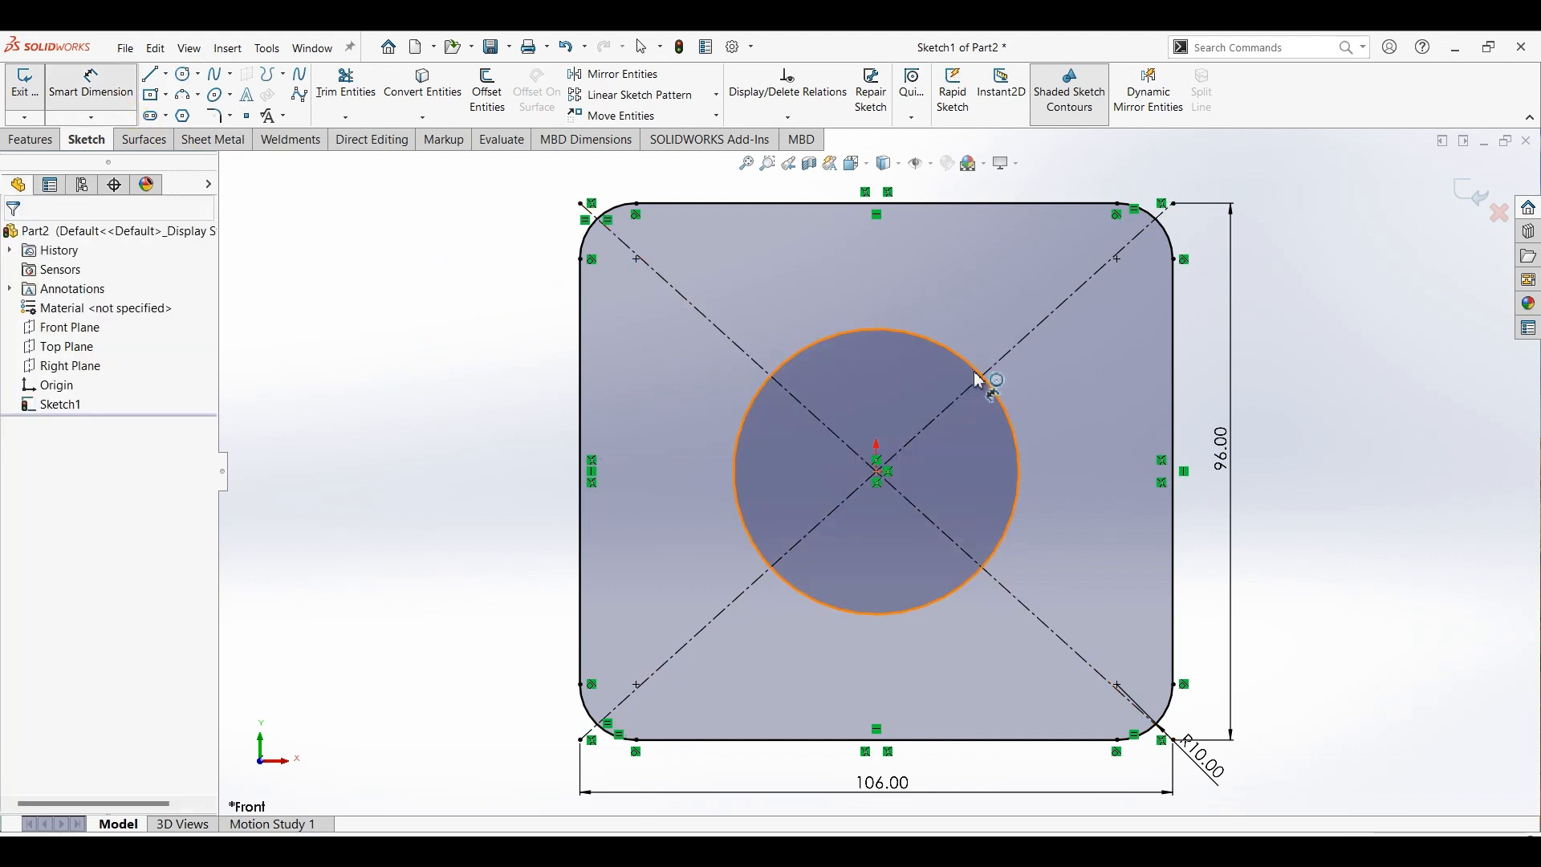
{"action": "left_click", "coordinate": [1018, 450]}
{"action": "left_click", "coordinate": [1302, 454]}
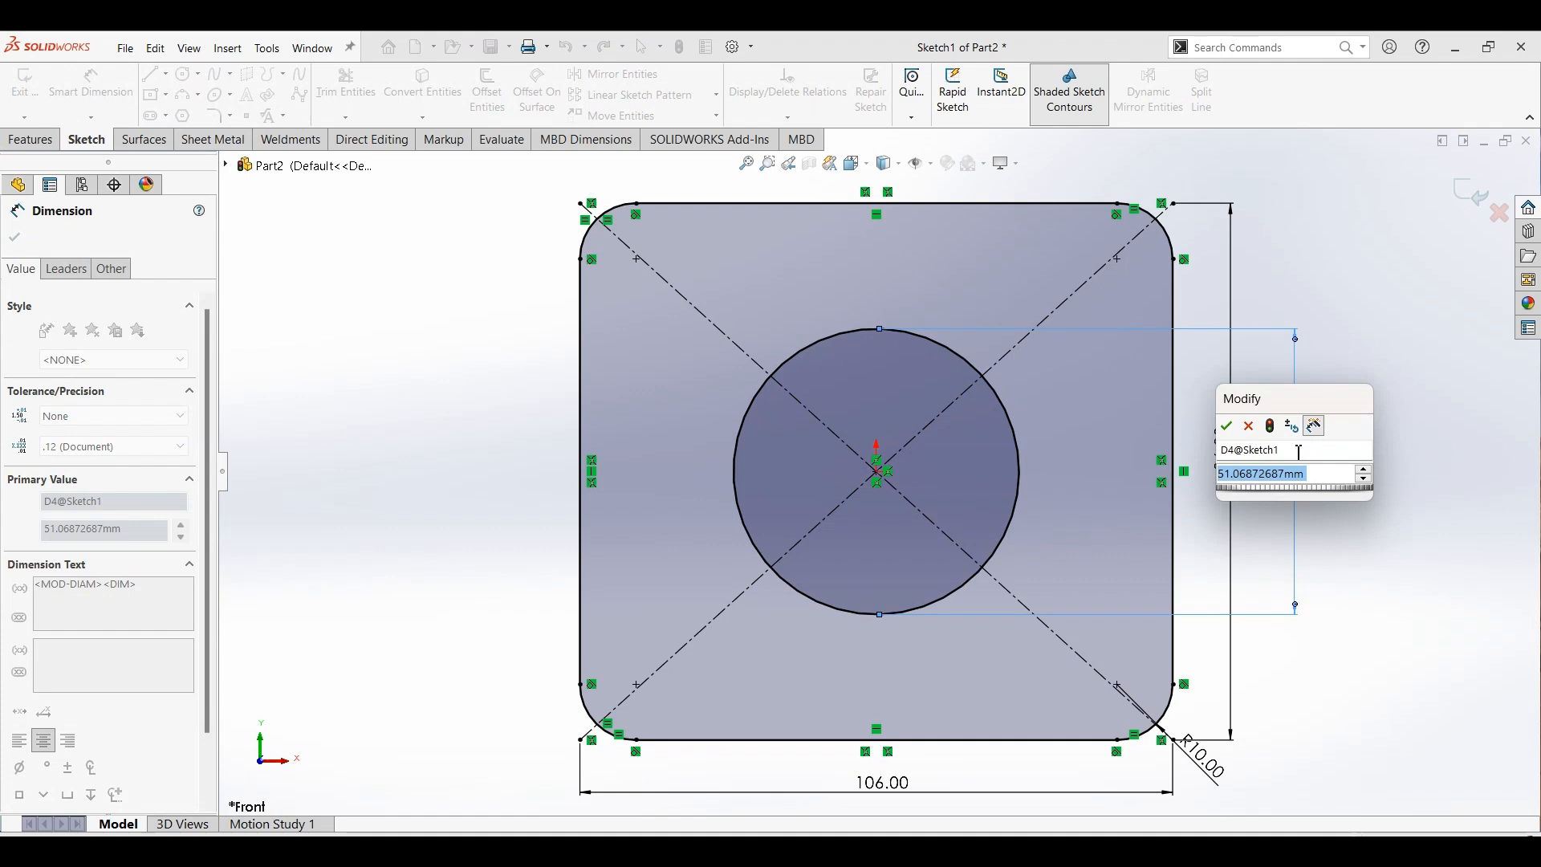
{"action": "type", "text": "44"}
{"action": "key", "text": "Return"}
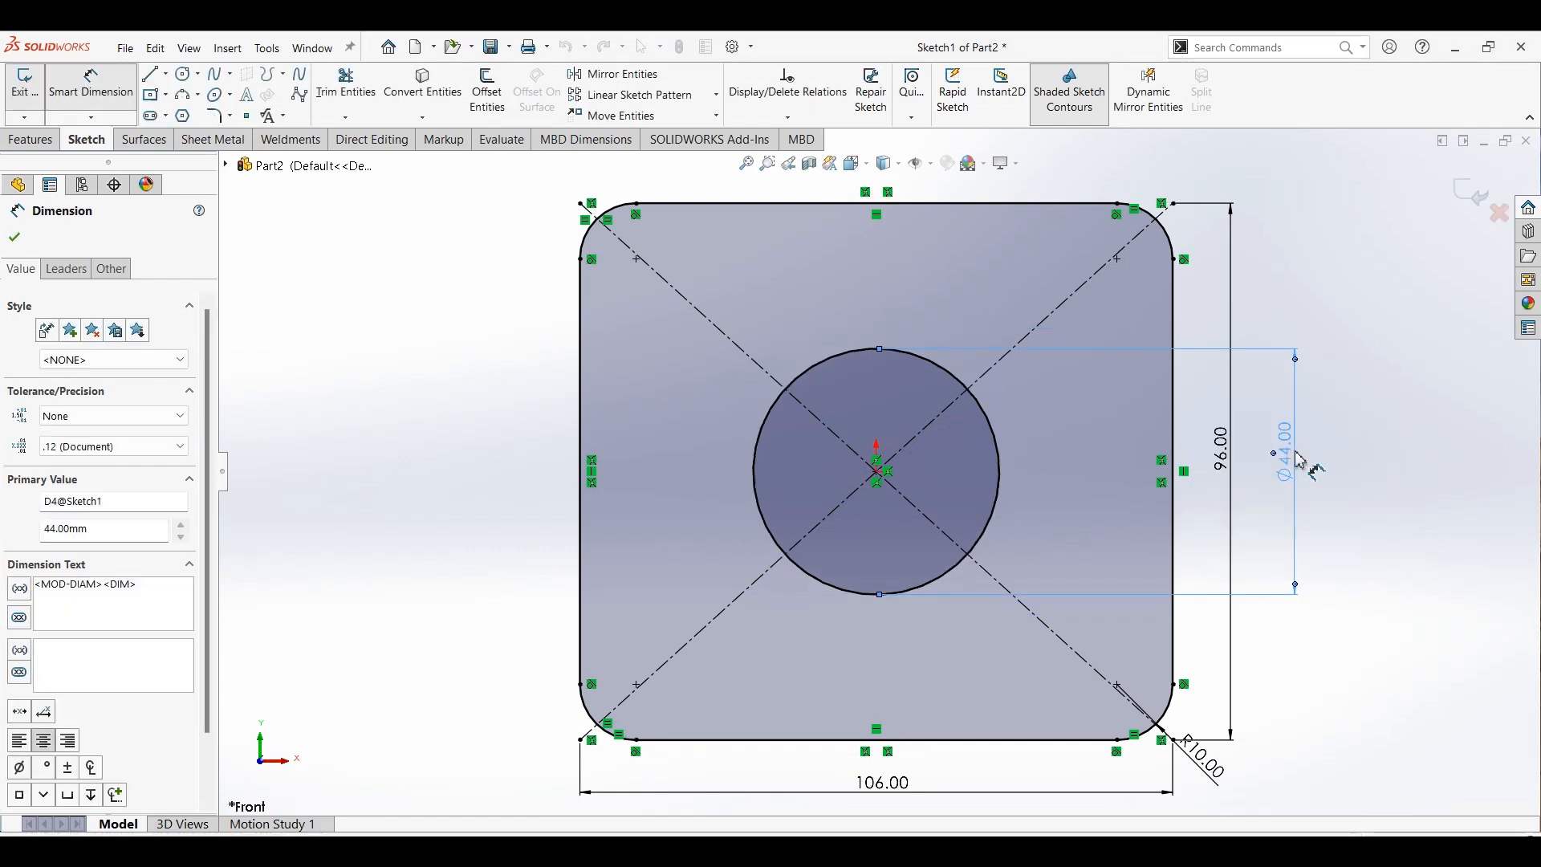
{"action": "left_click", "coordinate": [150, 73]}
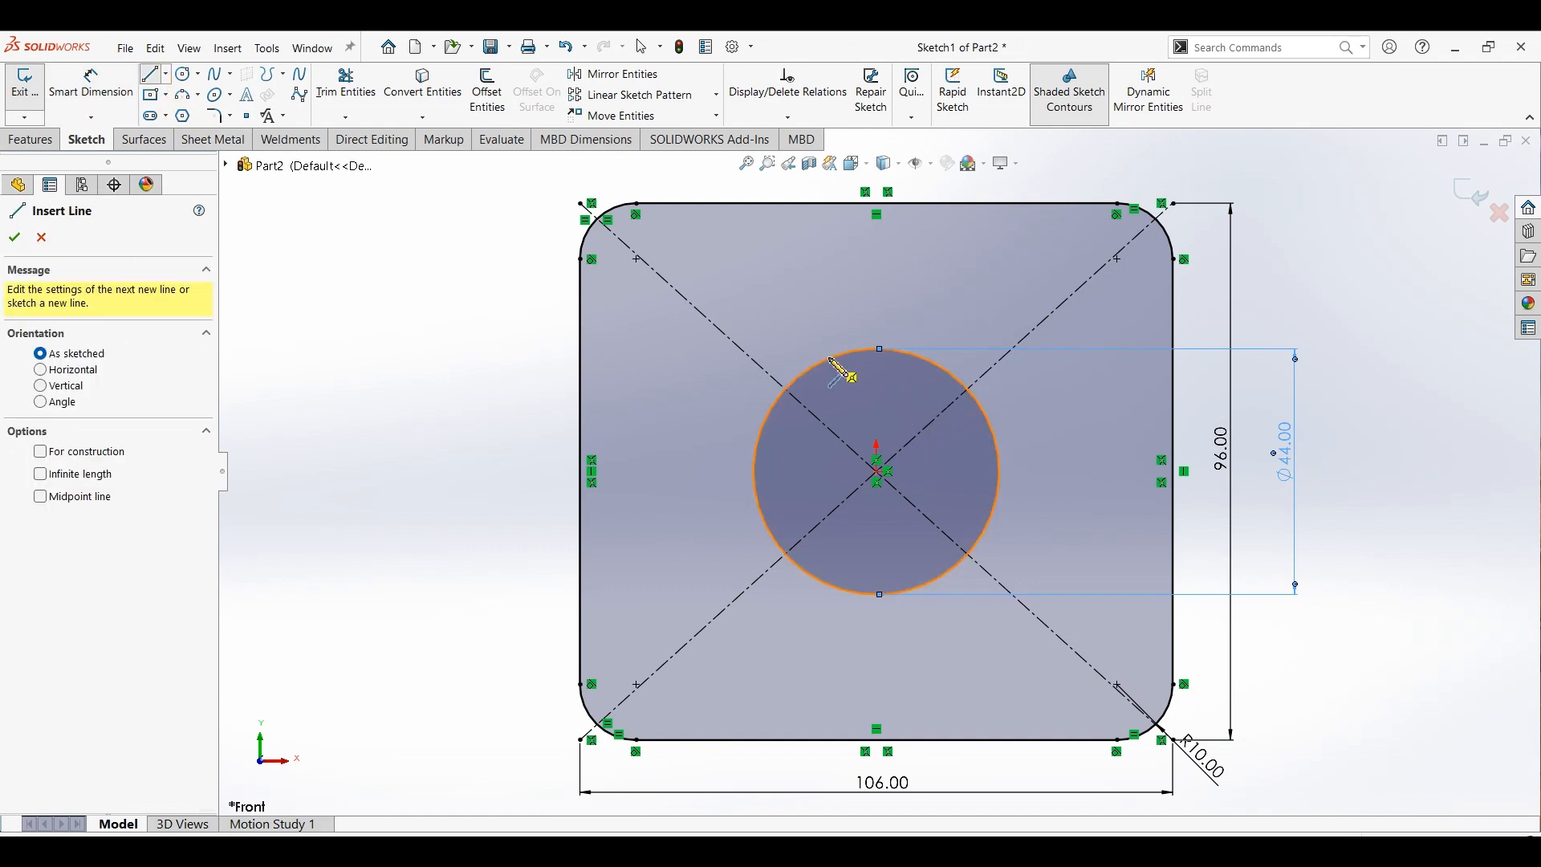
{"action": "left_click_drag", "start_coordinate": [817, 366], "coordinate": [783, 309]}
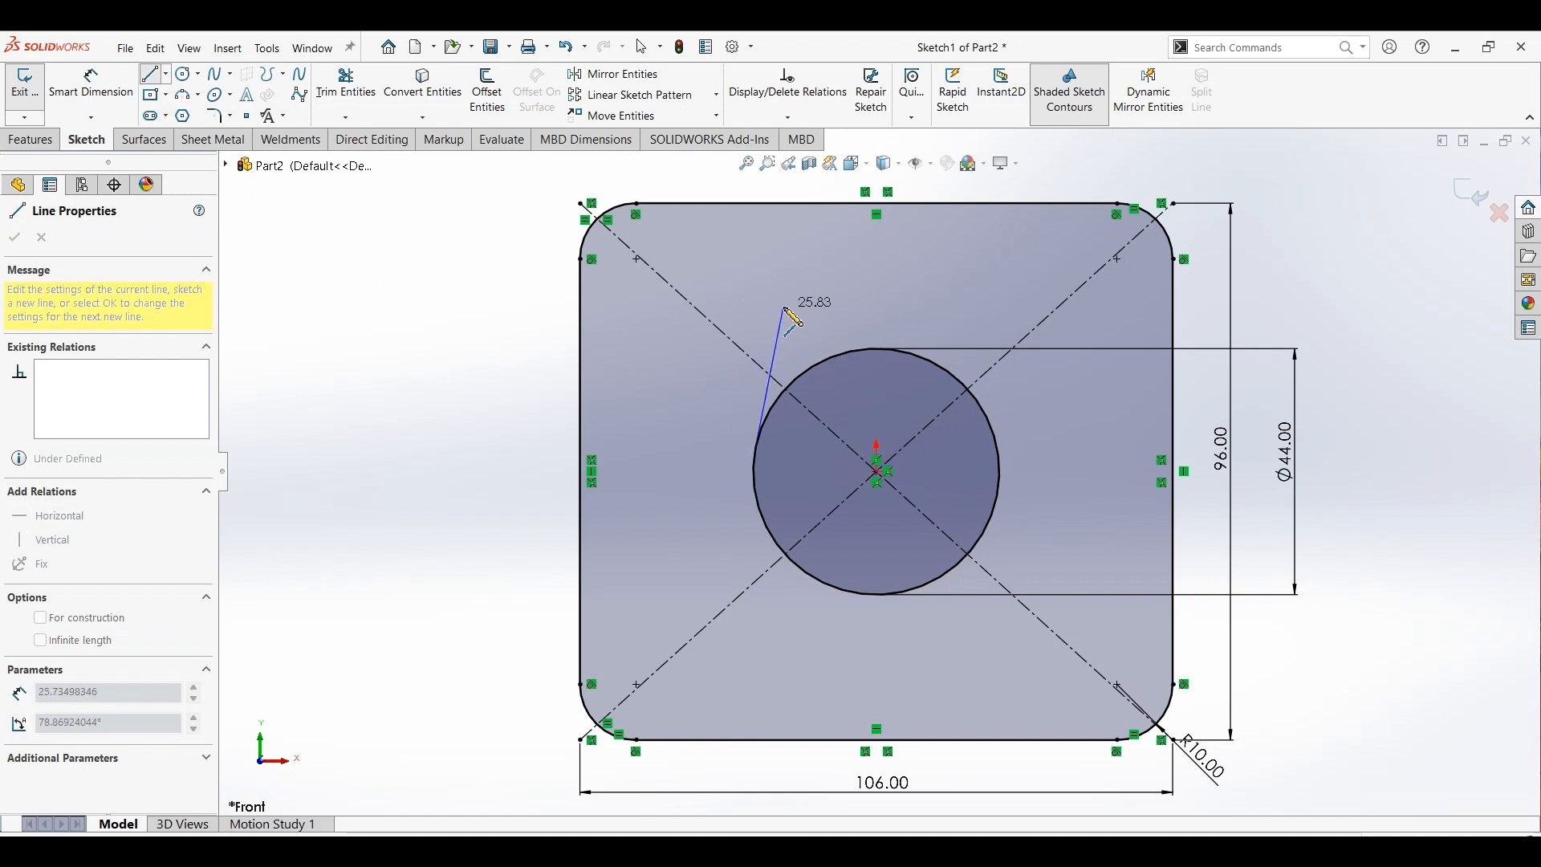
{"action": "key", "text": "Escape"}
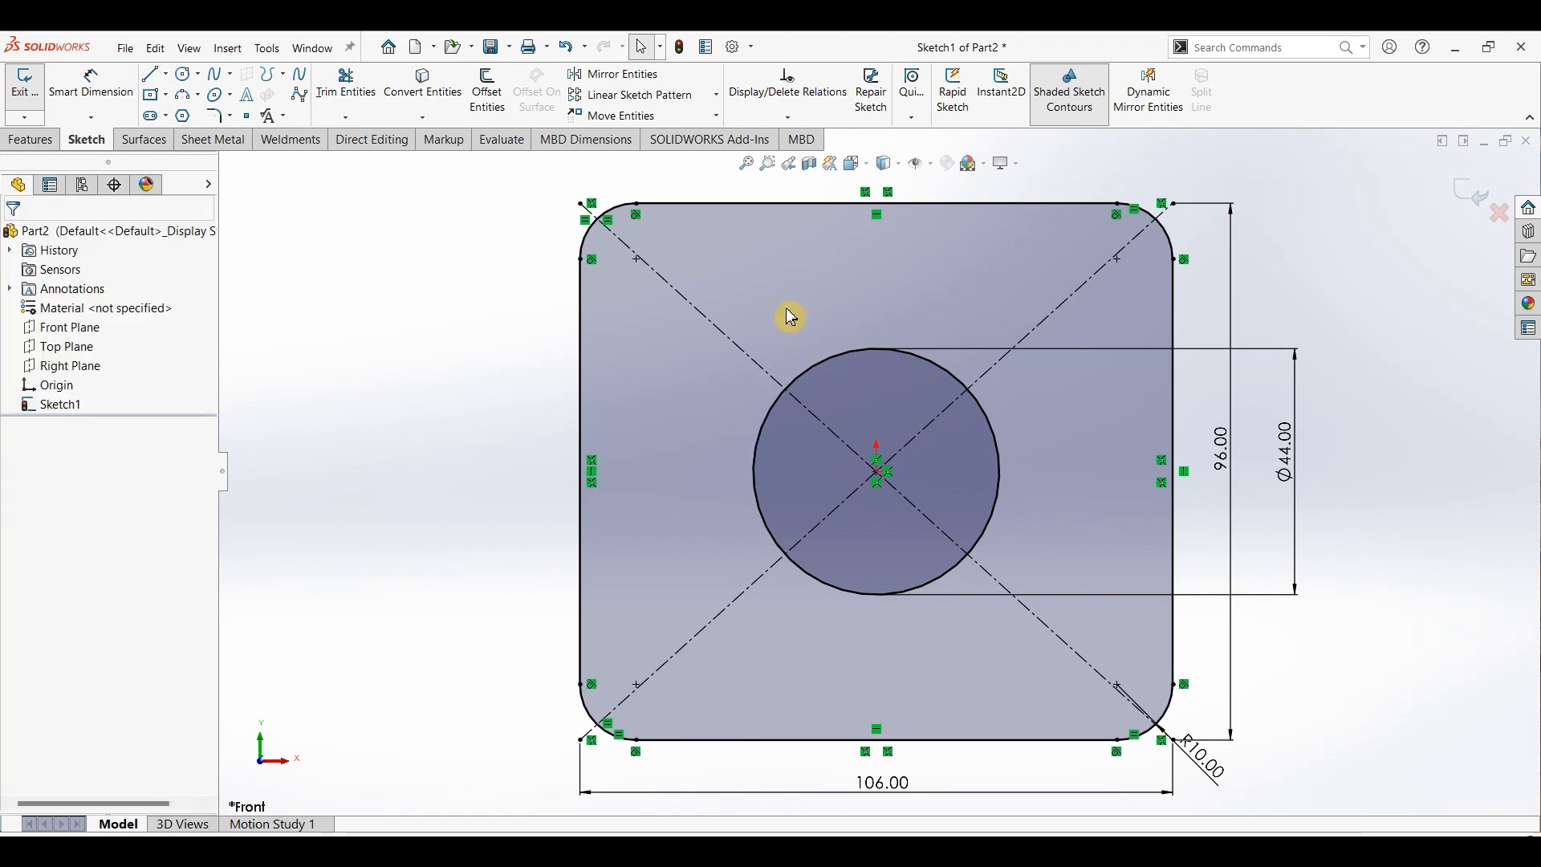
Step: Sketch a three-sided open profile over the circle's top, about 25 mm wide, with vertical sides running down into the circle
{"action": "left_click", "coordinate": [150, 74]}
{"action": "left_click", "coordinate": [814, 325]}
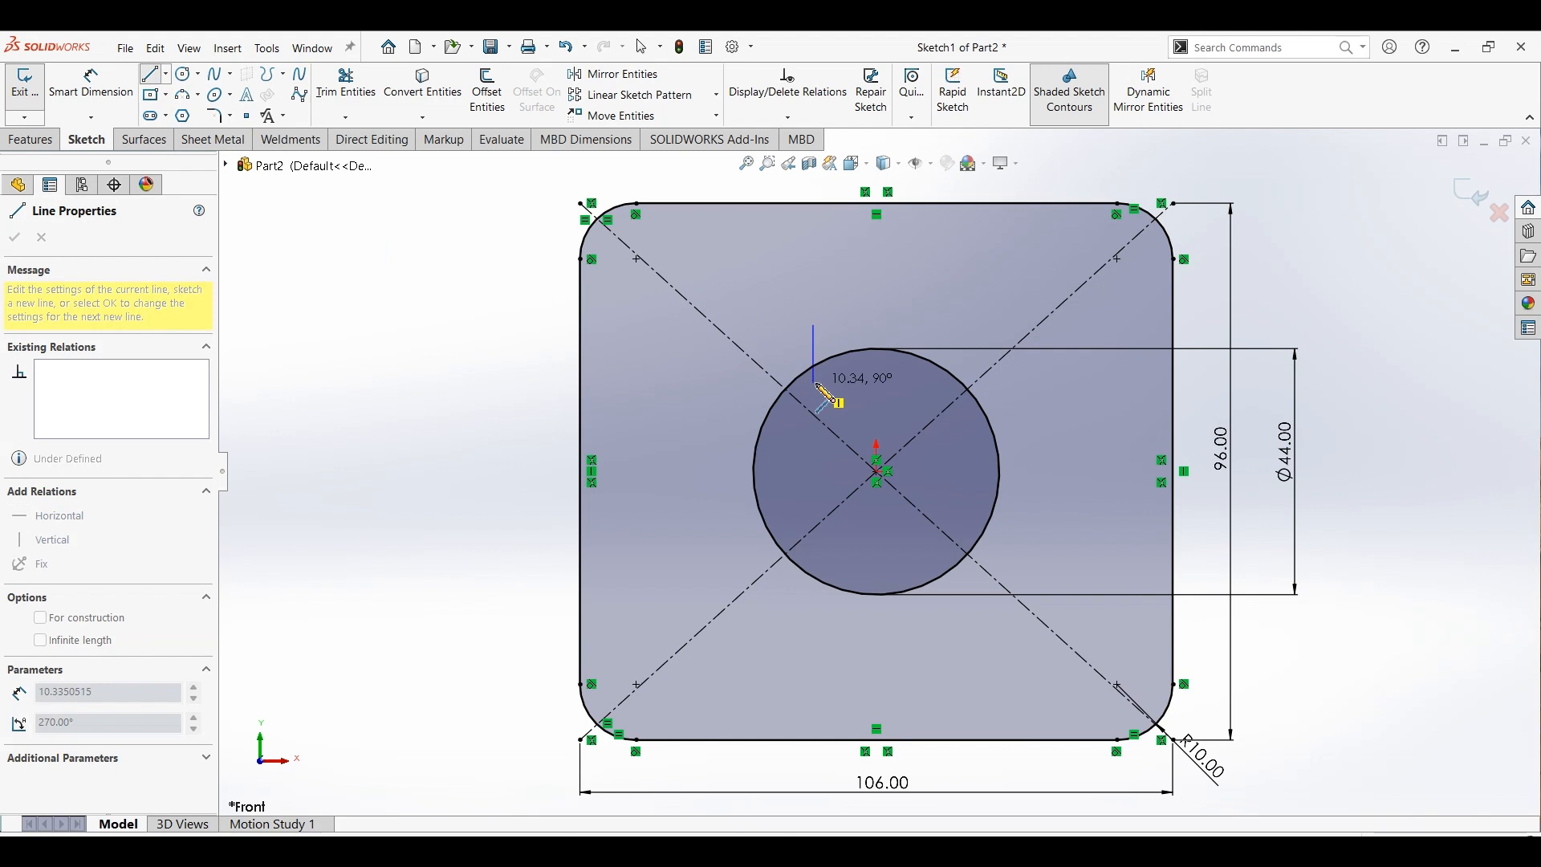
{"action": "left_click", "coordinate": [813, 383]}
{"action": "double_click", "coordinate": [732, 253]}
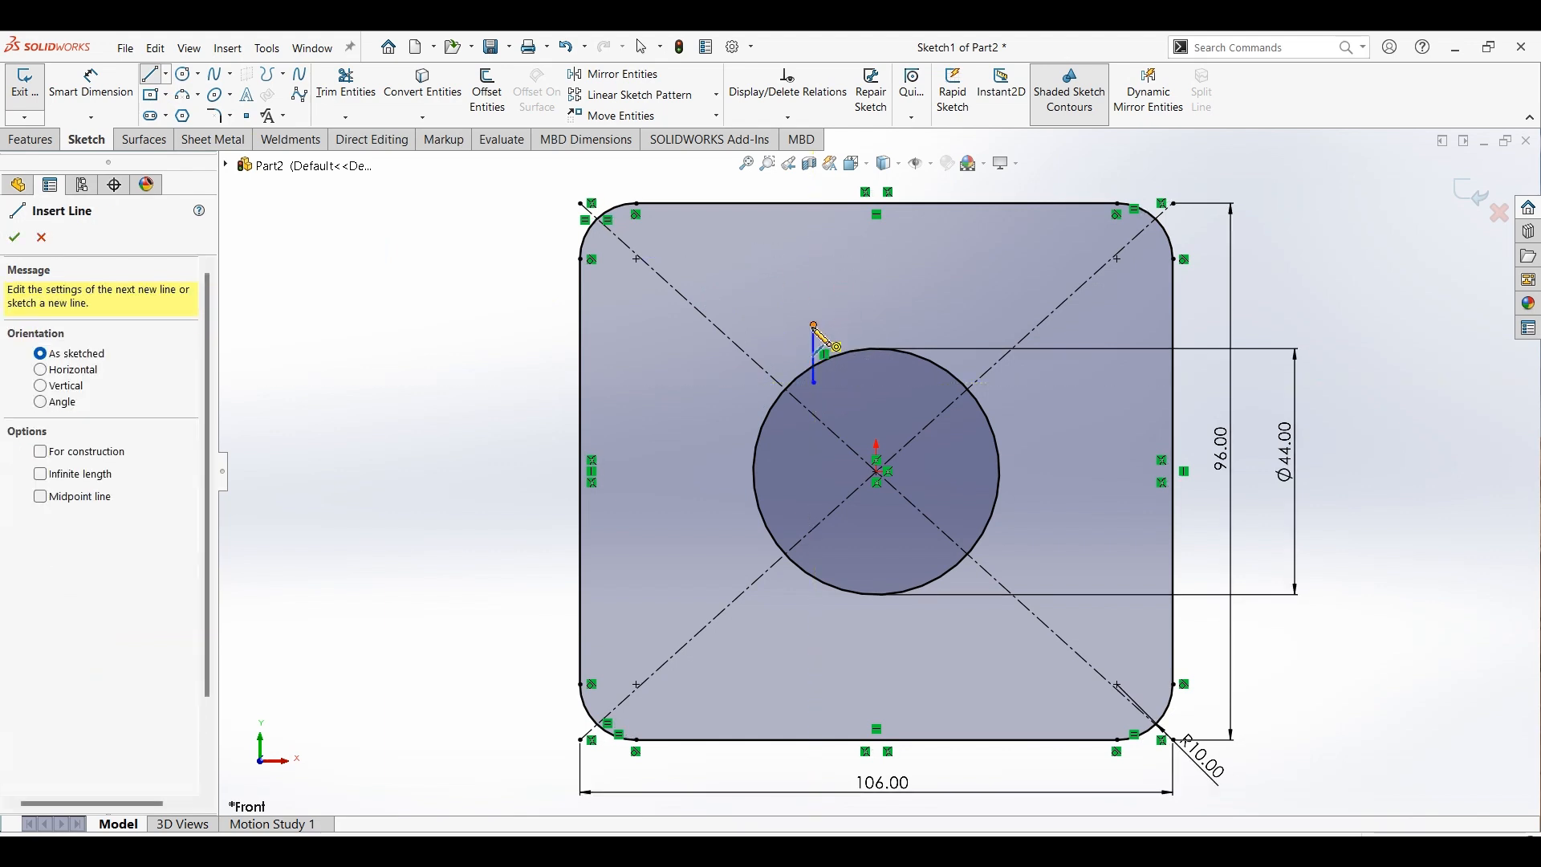
{"action": "left_click", "coordinate": [814, 325]}
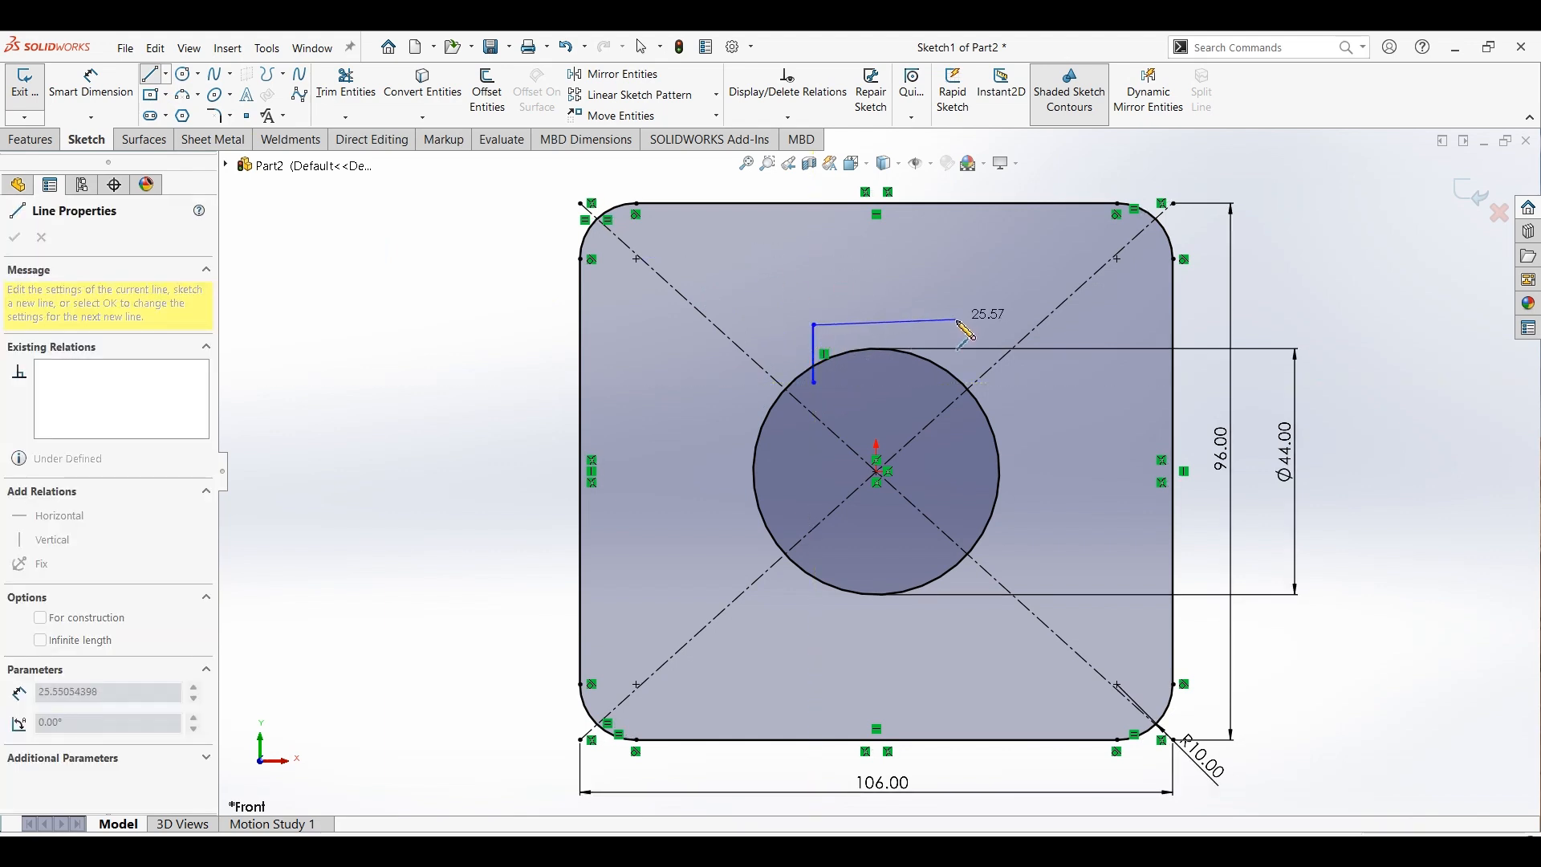
{"action": "left_click", "coordinate": [955, 325]}
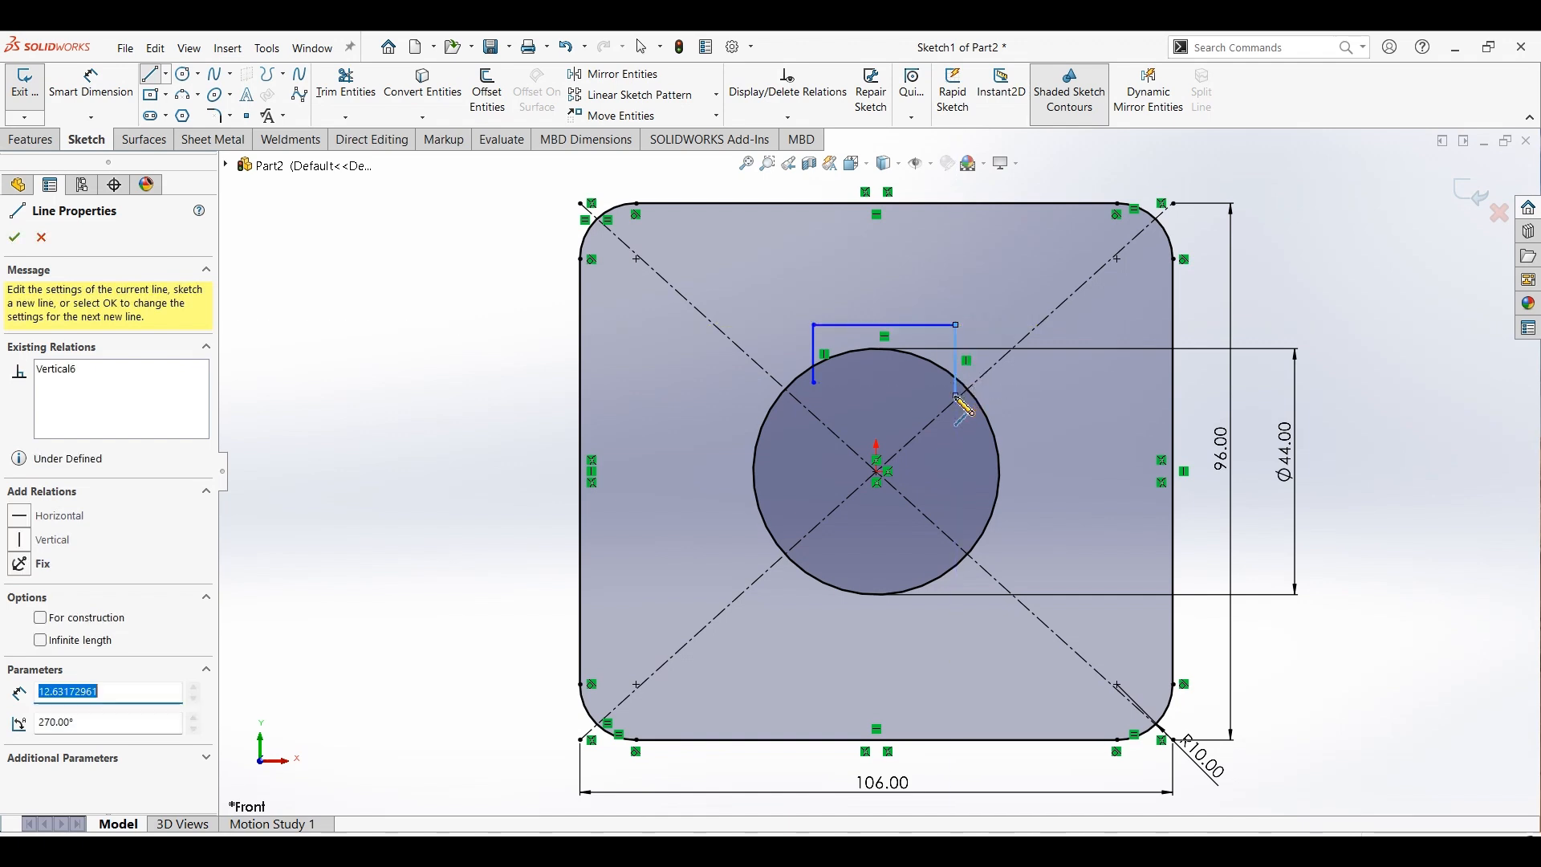
{"action": "double_click", "coordinate": [956, 397]}
{"action": "key", "text": "Escape"}
Step: Trim away the ends of the two vertical lines that extend inside the circle
{"action": "left_click", "coordinate": [345, 86]}
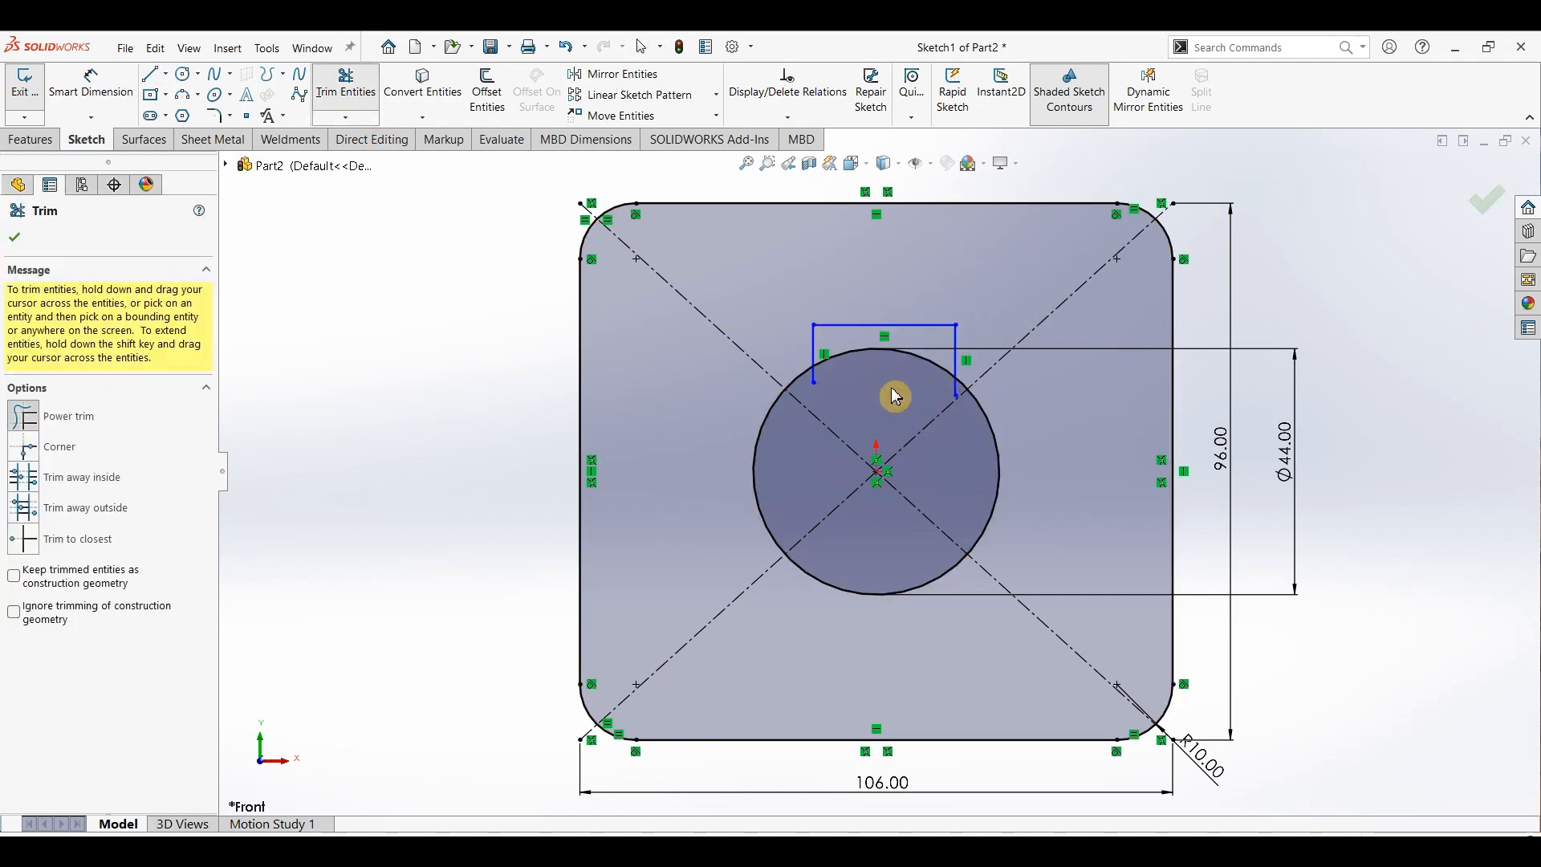
{"action": "mouse_move", "coordinate": [835, 387]}
{"action": "left_mouse_down"}
{"action": "mouse_move", "coordinate": [815, 385]}
{"action": "mouse_move", "coordinate": [963, 395]}
{"action": "left_mouse_up"}
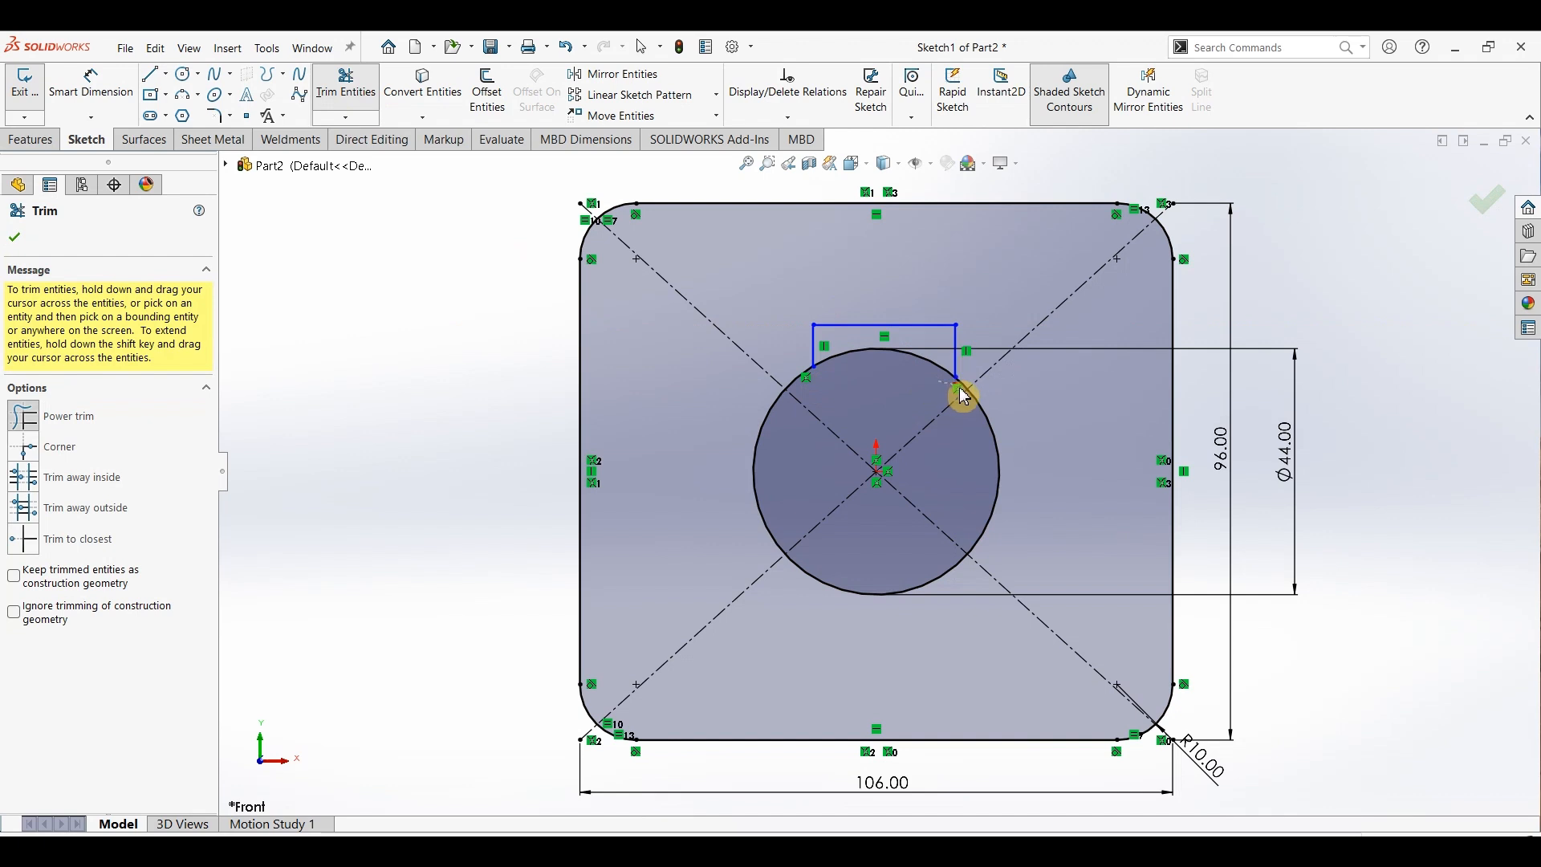
{"action": "key", "text": "Escape"}
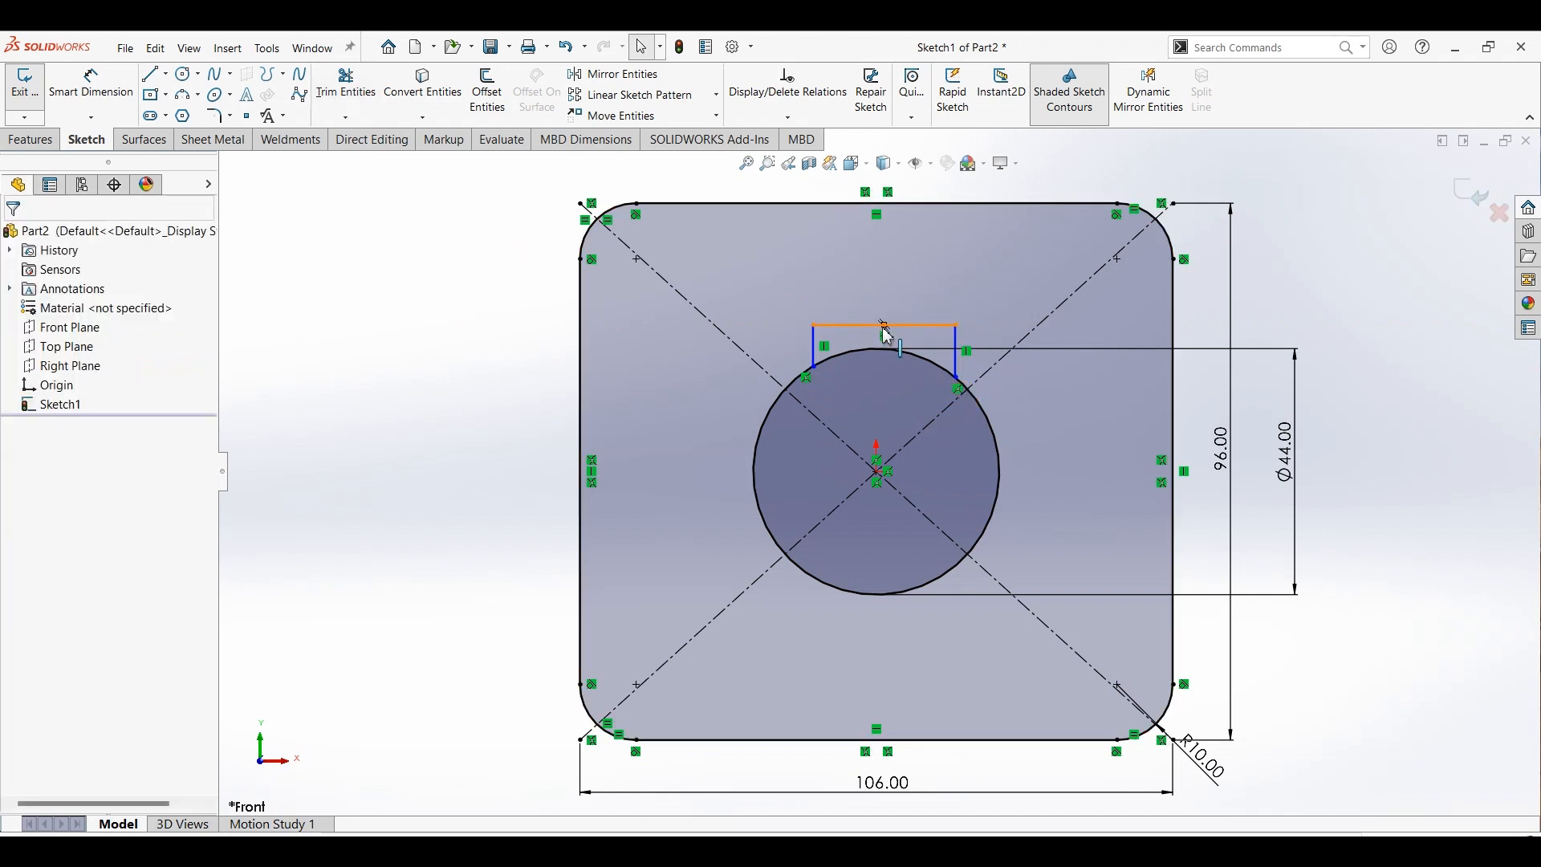
Step: Add a vertical relation between the midpoint of the profile's top line and the origin
{"action": "left_click", "coordinate": [885, 325]}
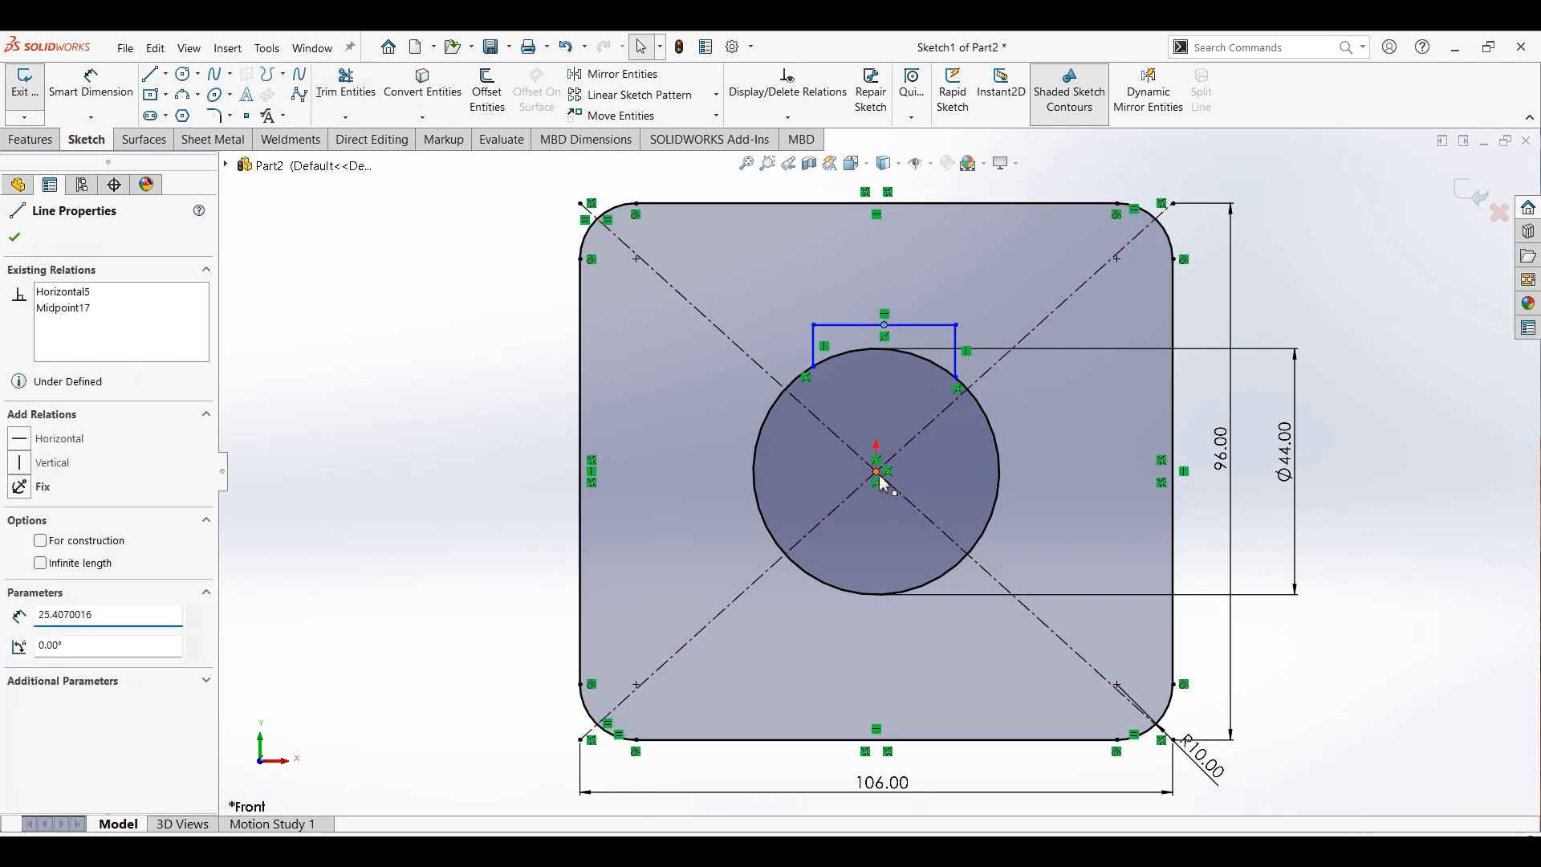
{"action": "left_click", "coordinate": [878, 473], "text": "ctrl"}
{"action": "left_click", "coordinate": [955, 417]}
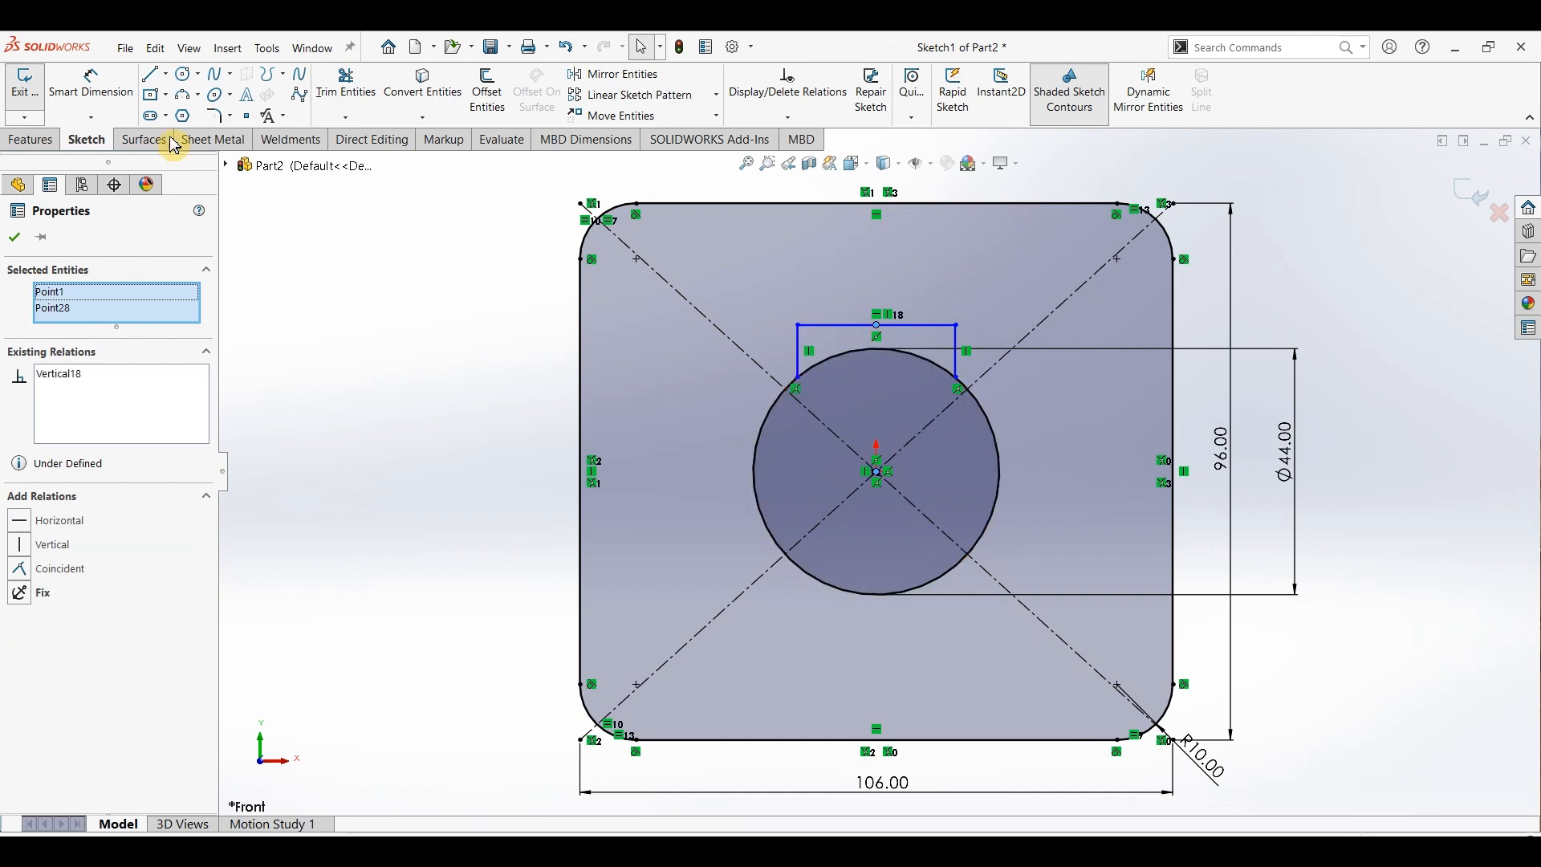
Step: Dimension the height of the upper profile's top line above the origin as 25 mm
{"action": "left_click", "coordinate": [90, 86]}
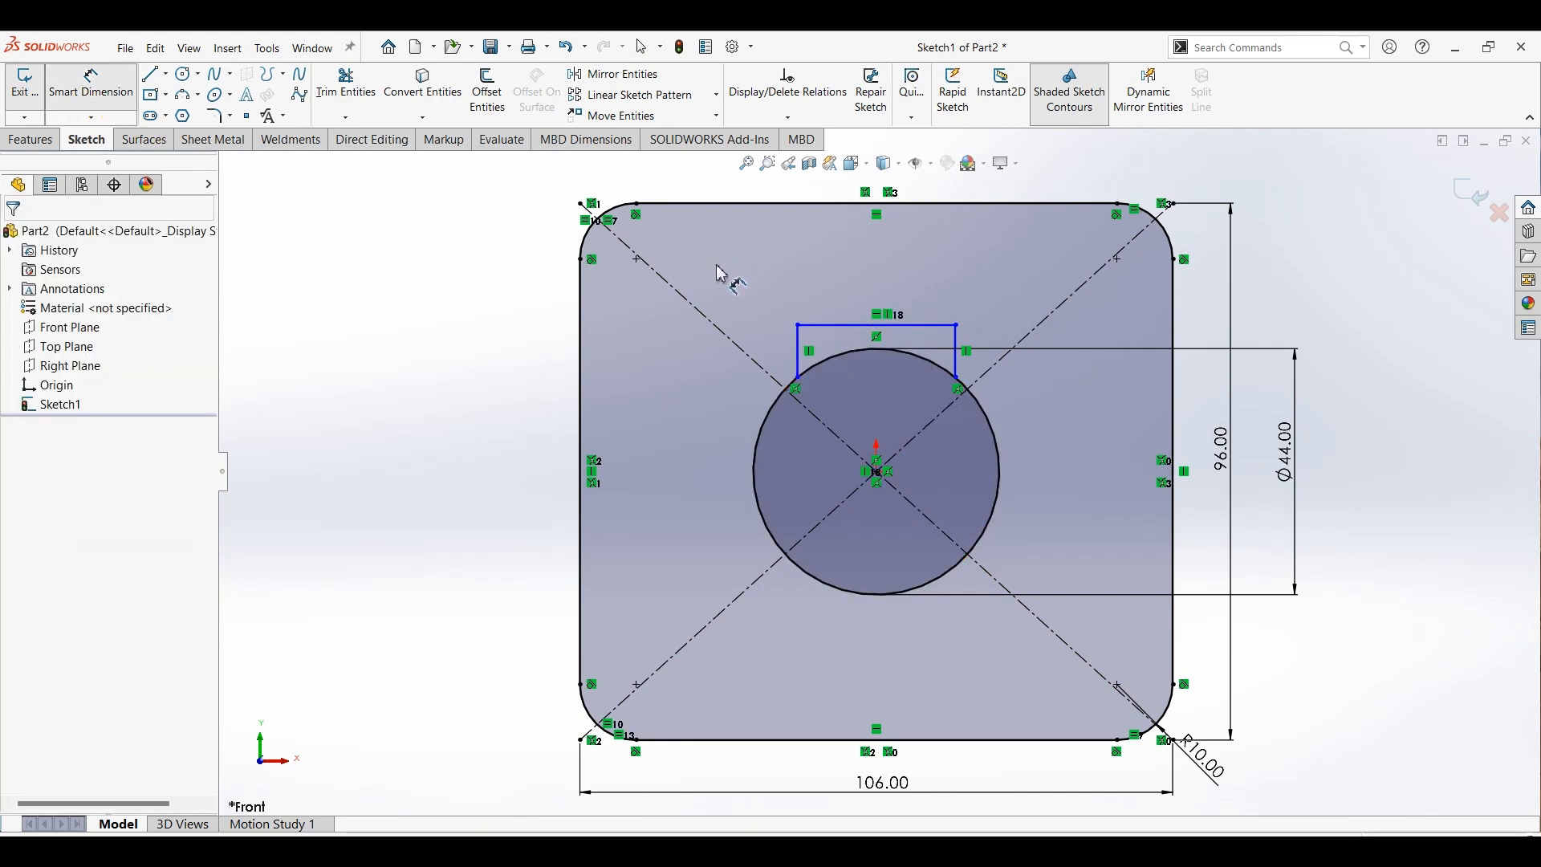
{"action": "left_click", "coordinate": [865, 327]}
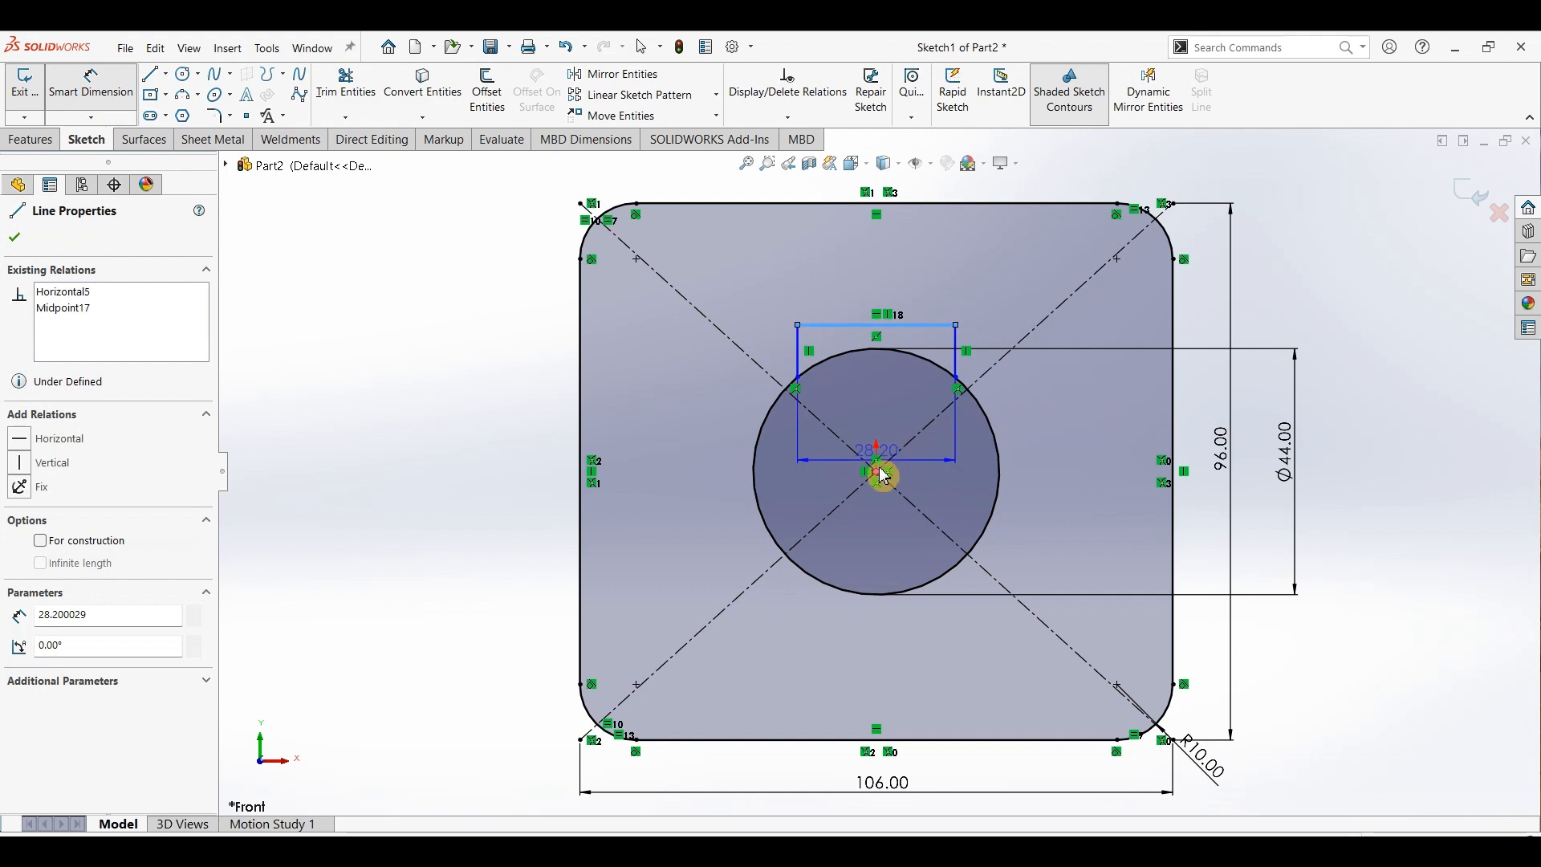
{"action": "left_click", "coordinate": [877, 472]}
{"action": "left_click", "coordinate": [501, 413]}
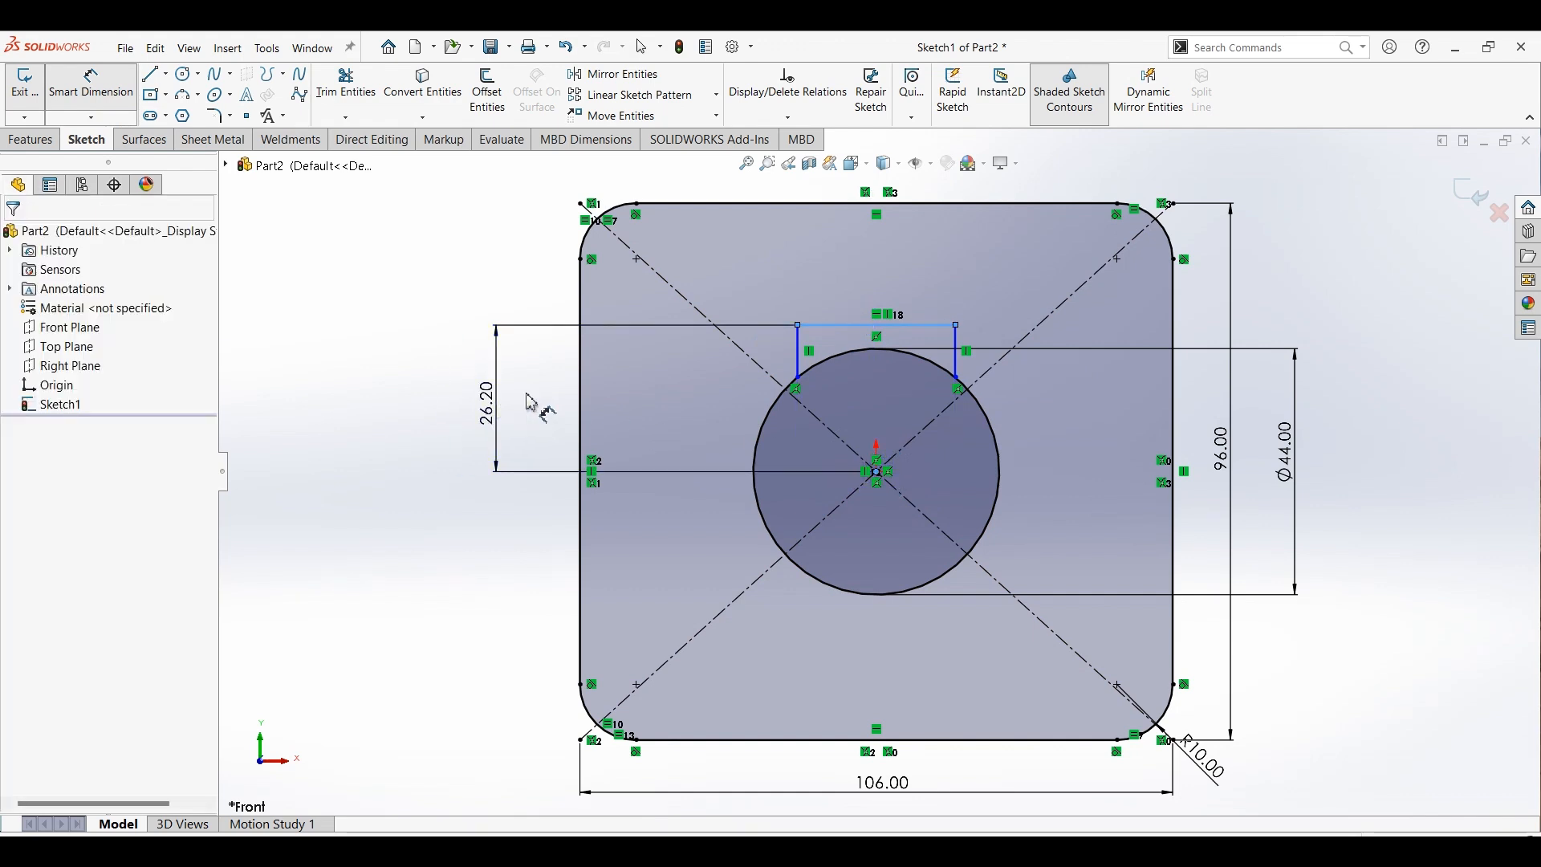
{"action": "type", "text": "25"}
{"action": "key", "text": "Return"}
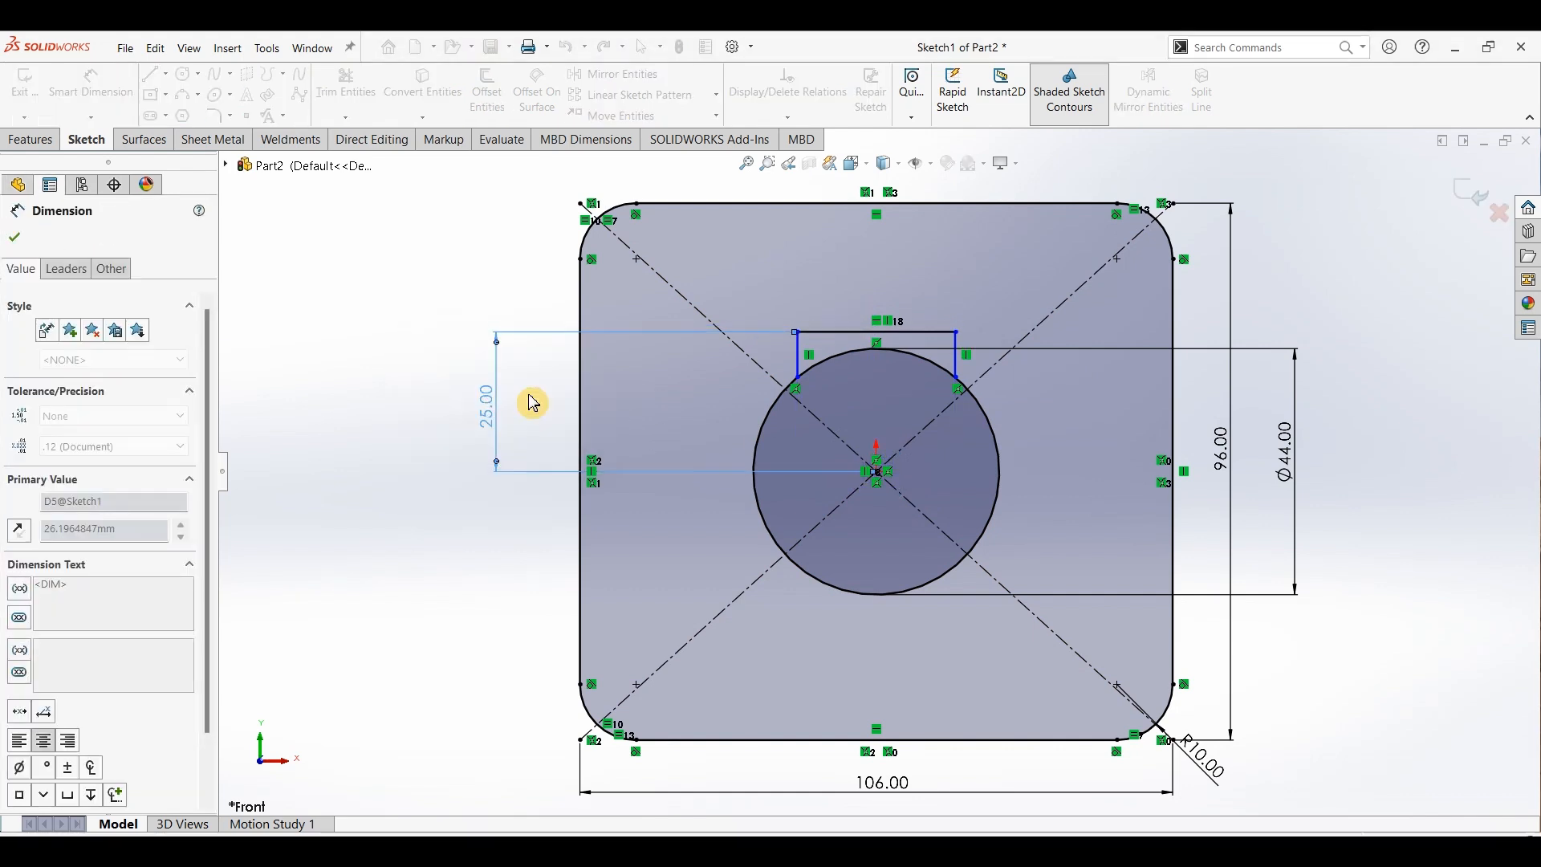
Step: Dimension the upper profile's top line to a width of 30 mm
{"action": "left_click", "coordinate": [867, 332]}
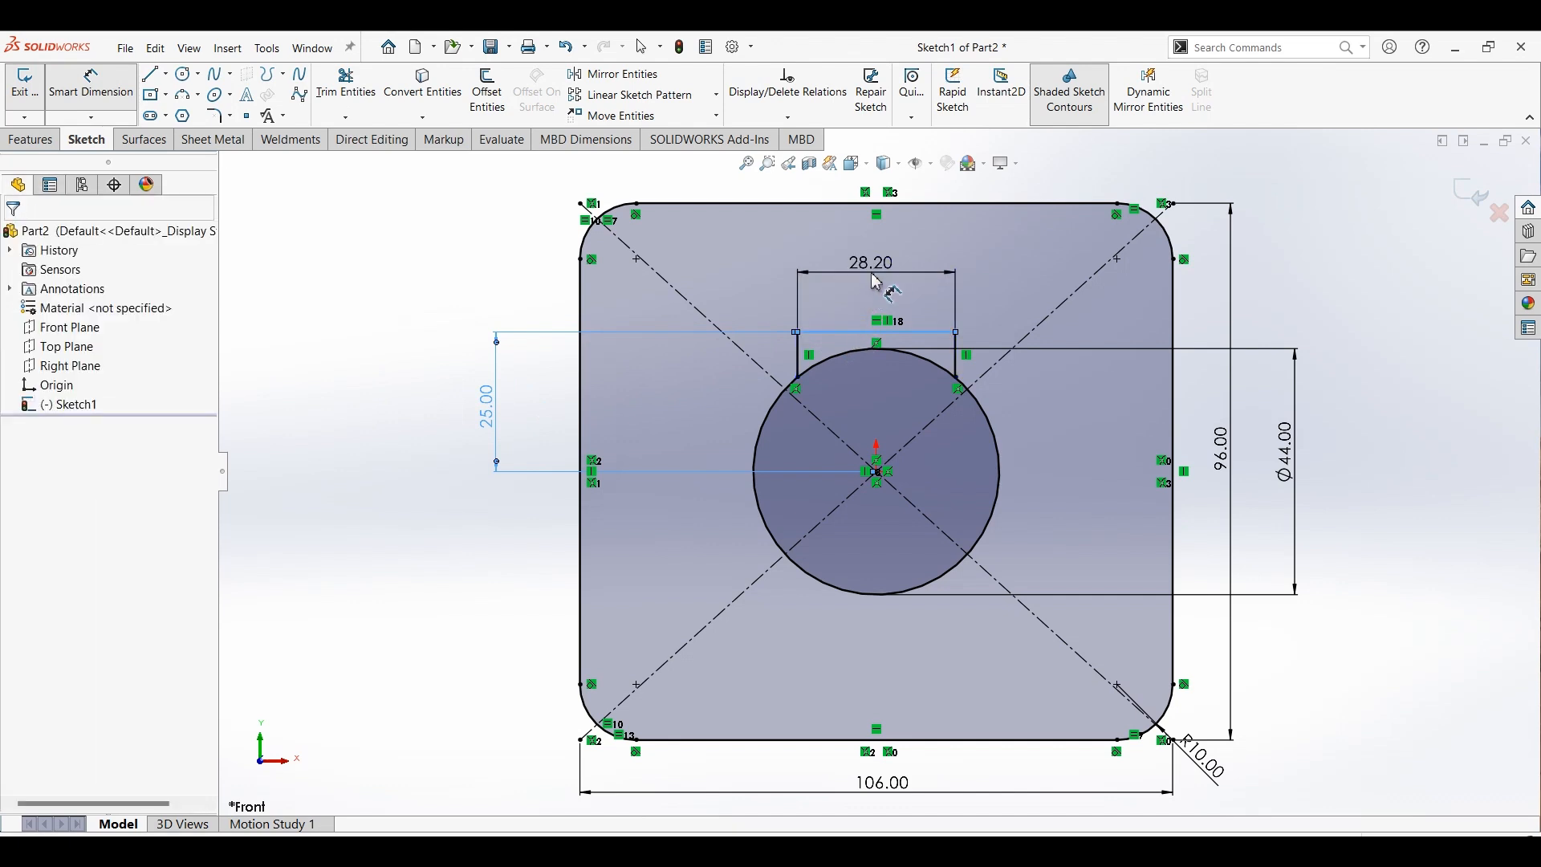
{"action": "left_click", "coordinate": [875, 277]}
{"action": "type", "text": "30"}
{"action": "key", "text": "Return"}
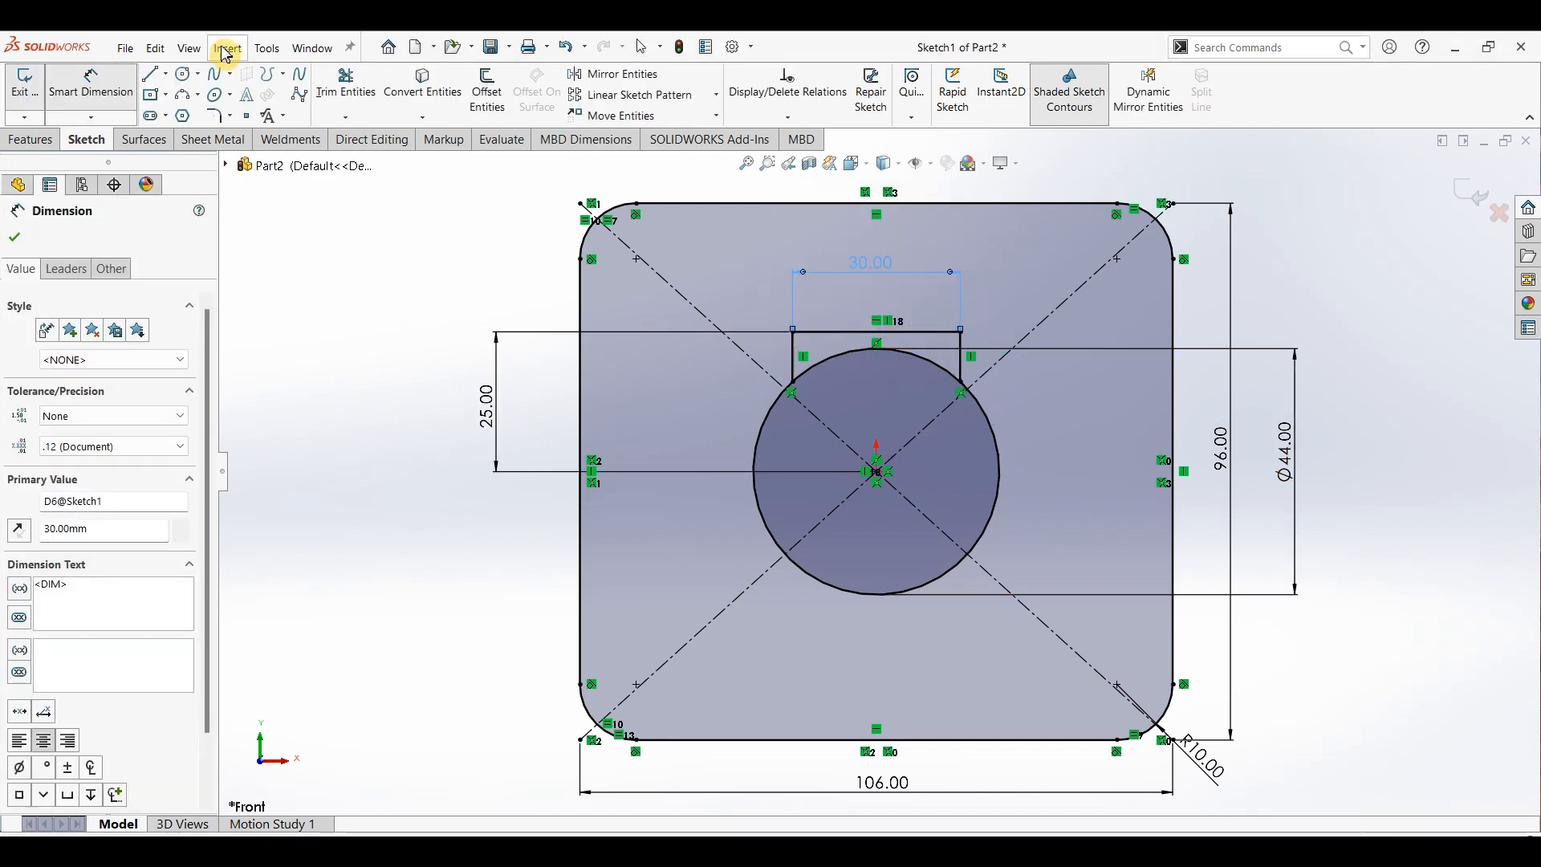
{"action": "left_click", "coordinate": [151, 74]}
{"action": "left_click", "coordinate": [960, 393]}
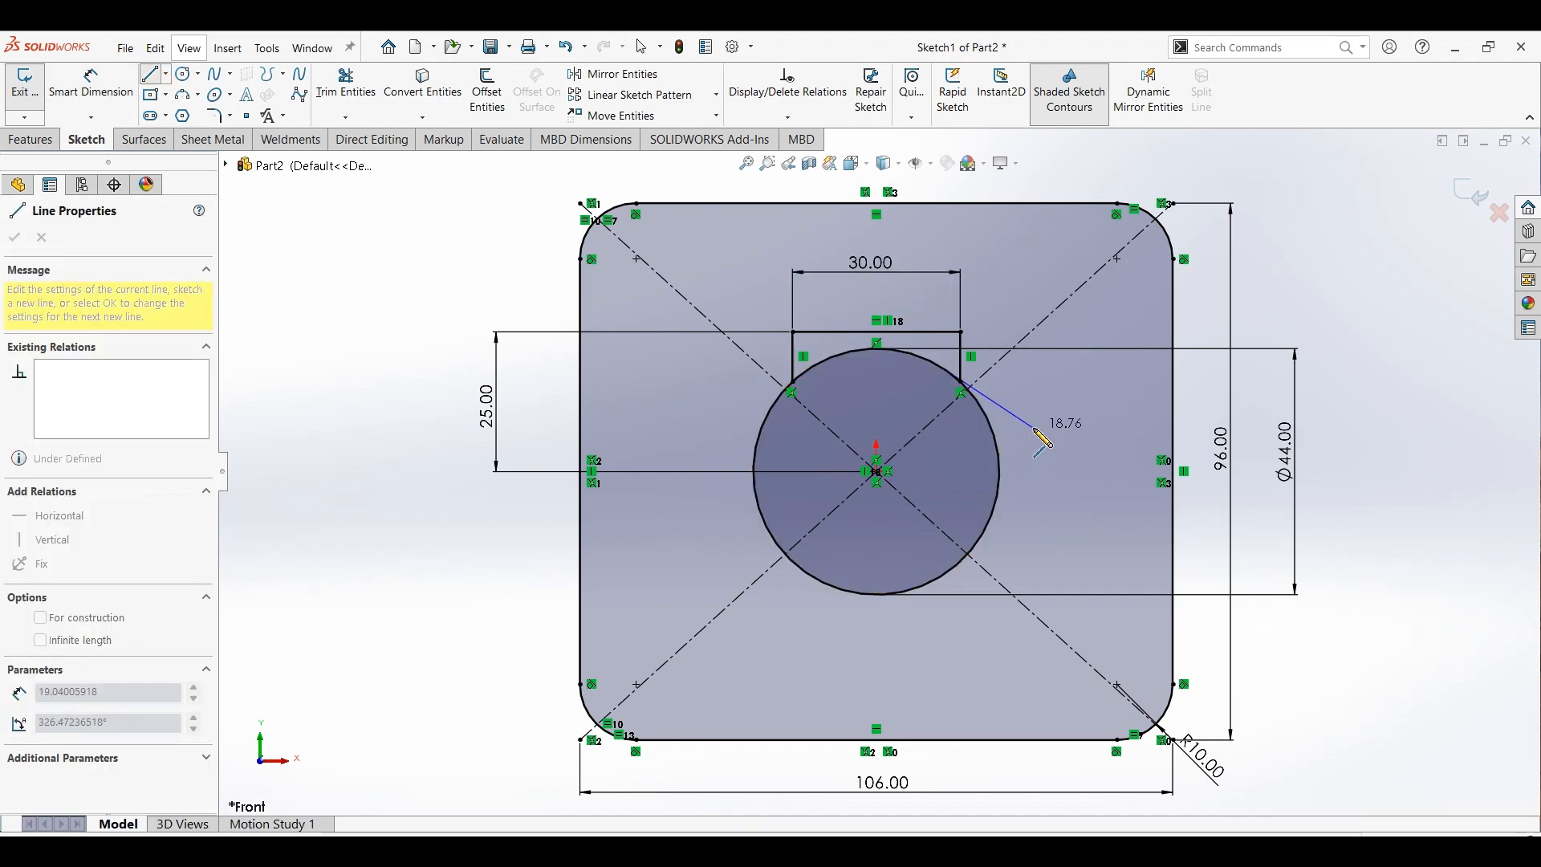
{"action": "key", "text": "Escape"}
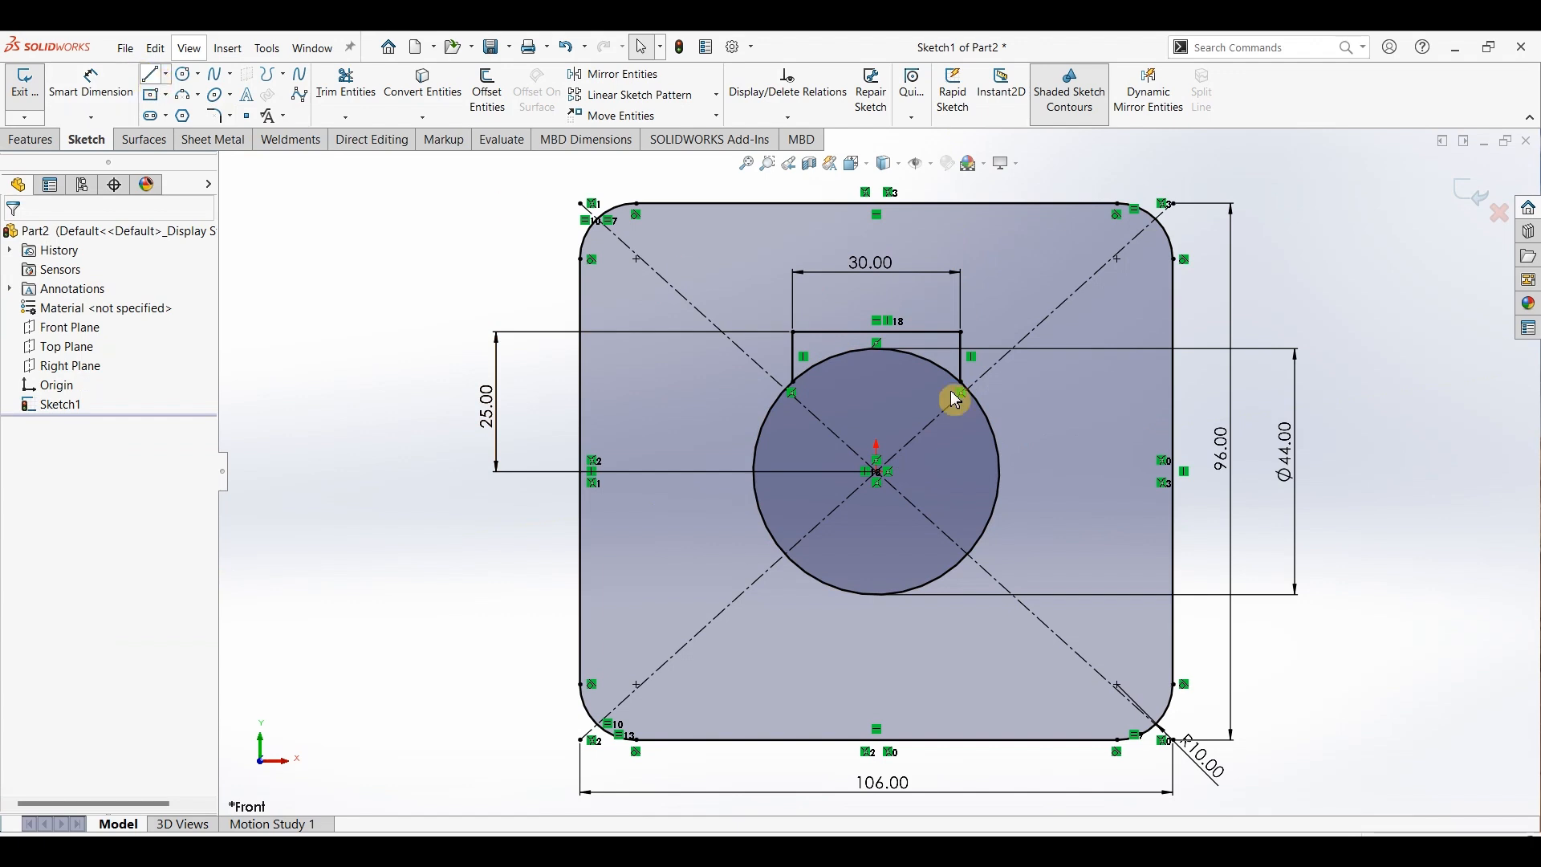
Step: Sketch a three-line open profile from the circle's right side, about 9 mm outward, down and back to the circle's bottom, with a horizontal bottom line
{"action": "left_click", "coordinate": [985, 444]}
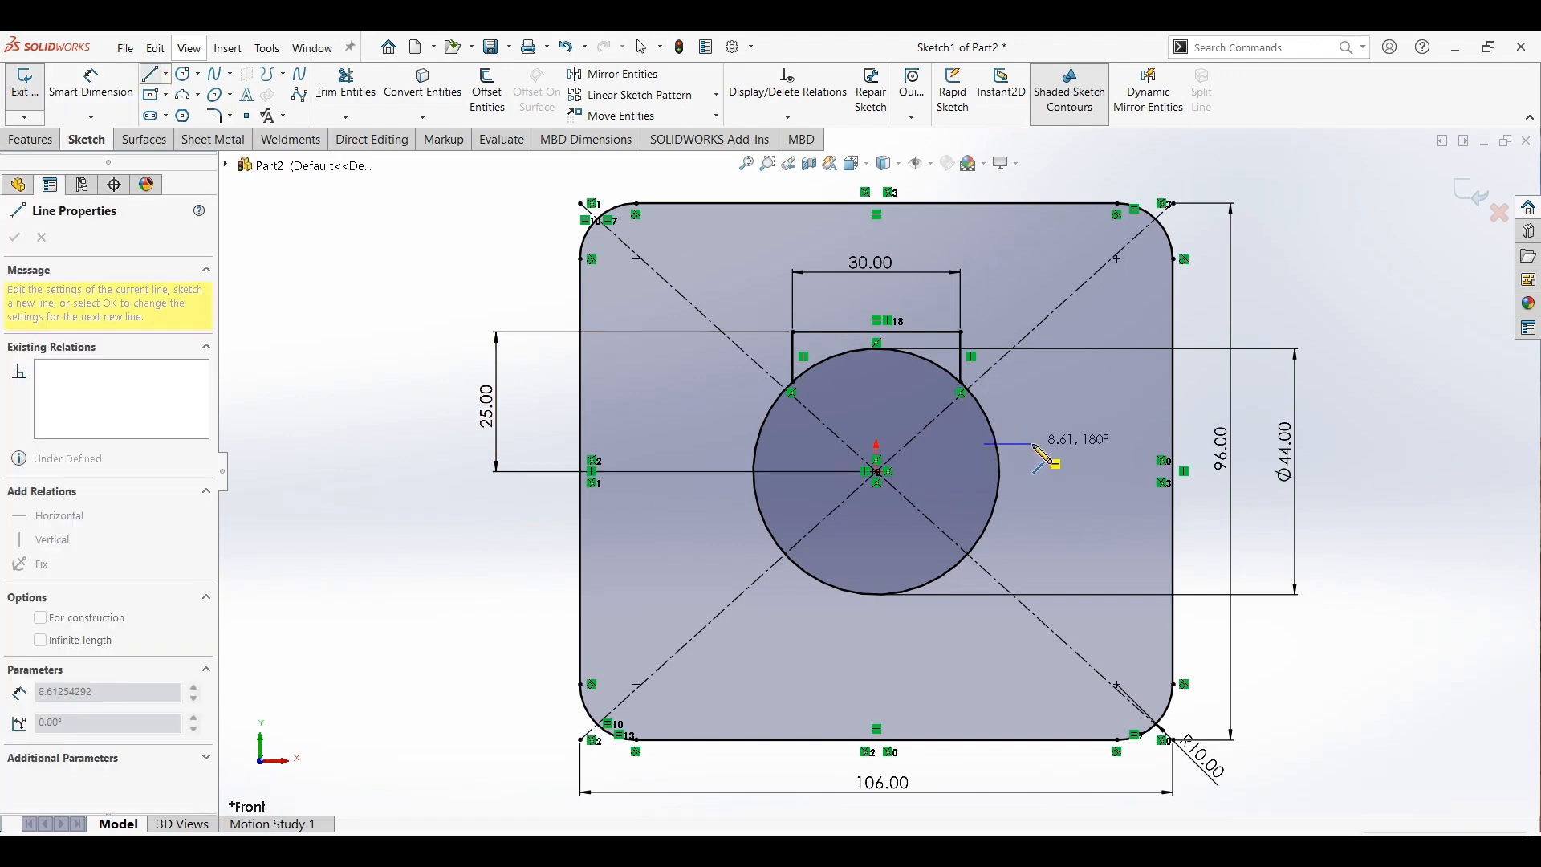
{"action": "left_click", "coordinate": [1033, 444]}
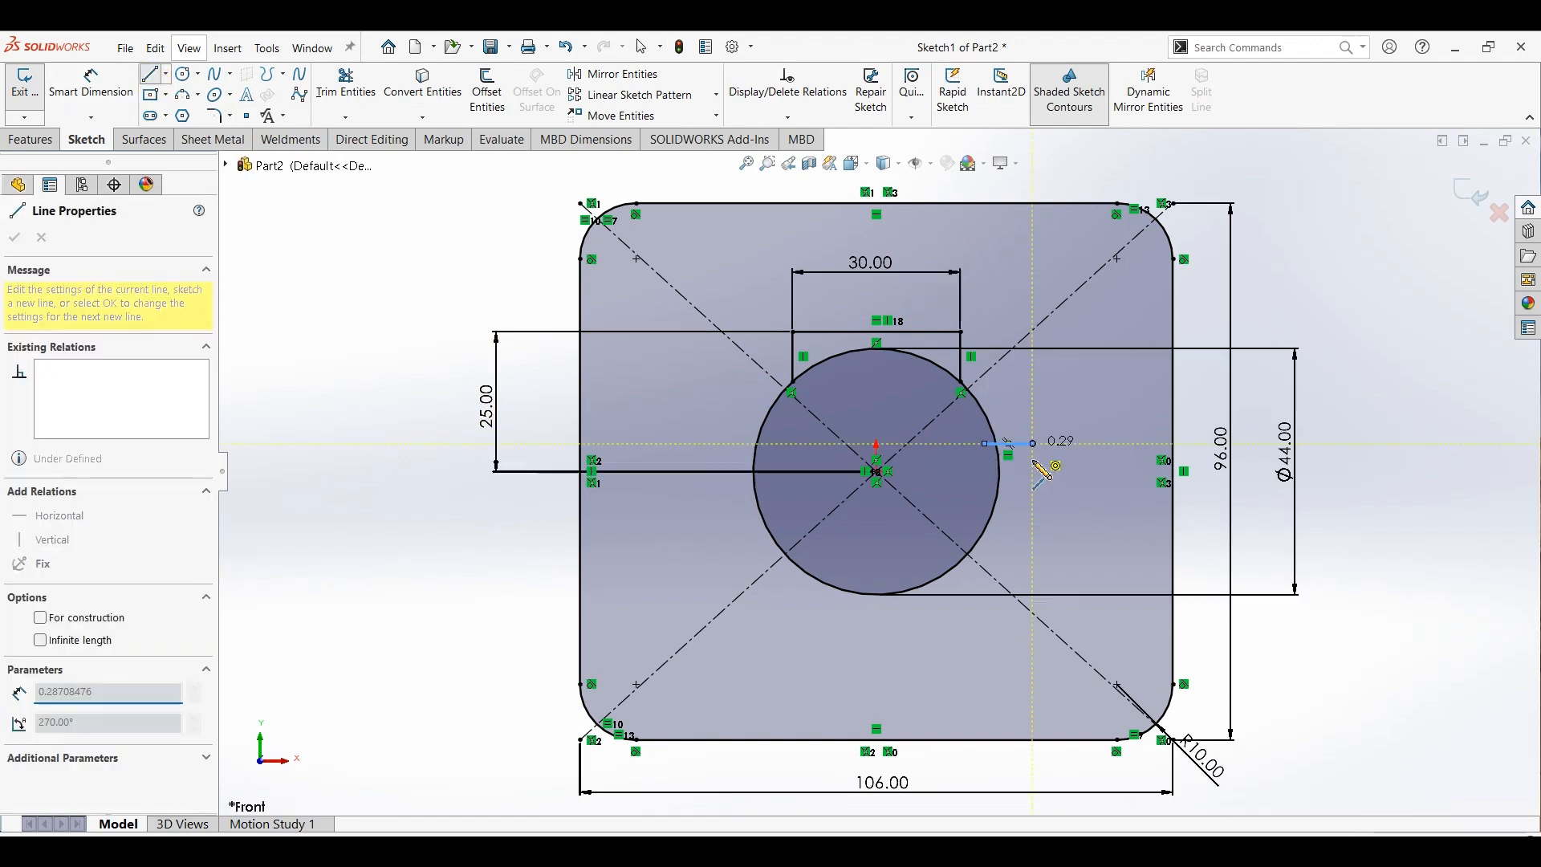
{"action": "left_click", "coordinate": [1033, 604]}
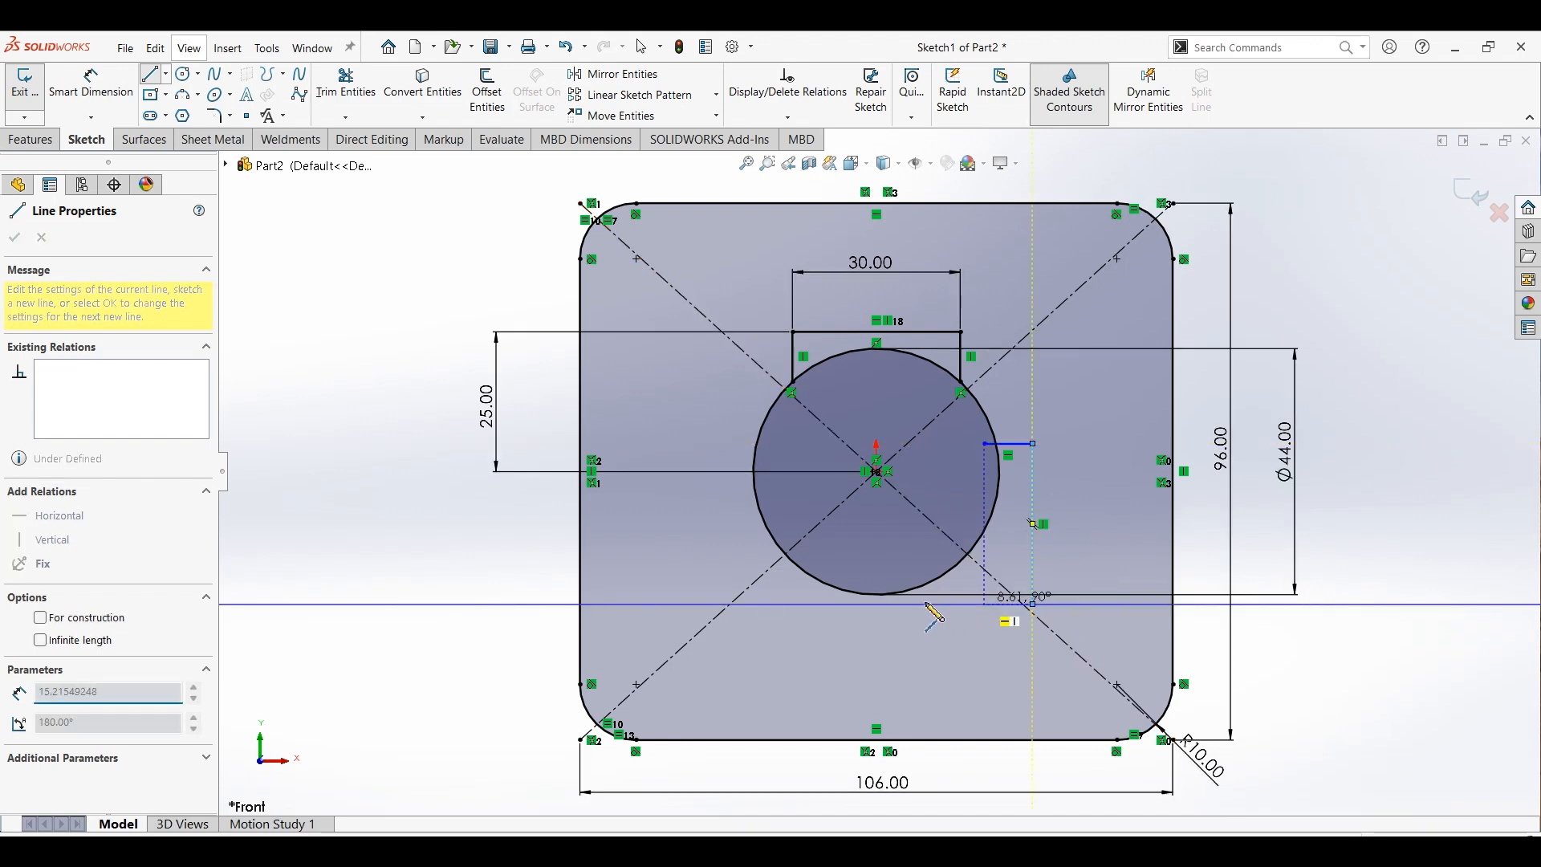
{"action": "left_click", "coordinate": [874, 596]}
{"action": "key", "text": "Escape"}
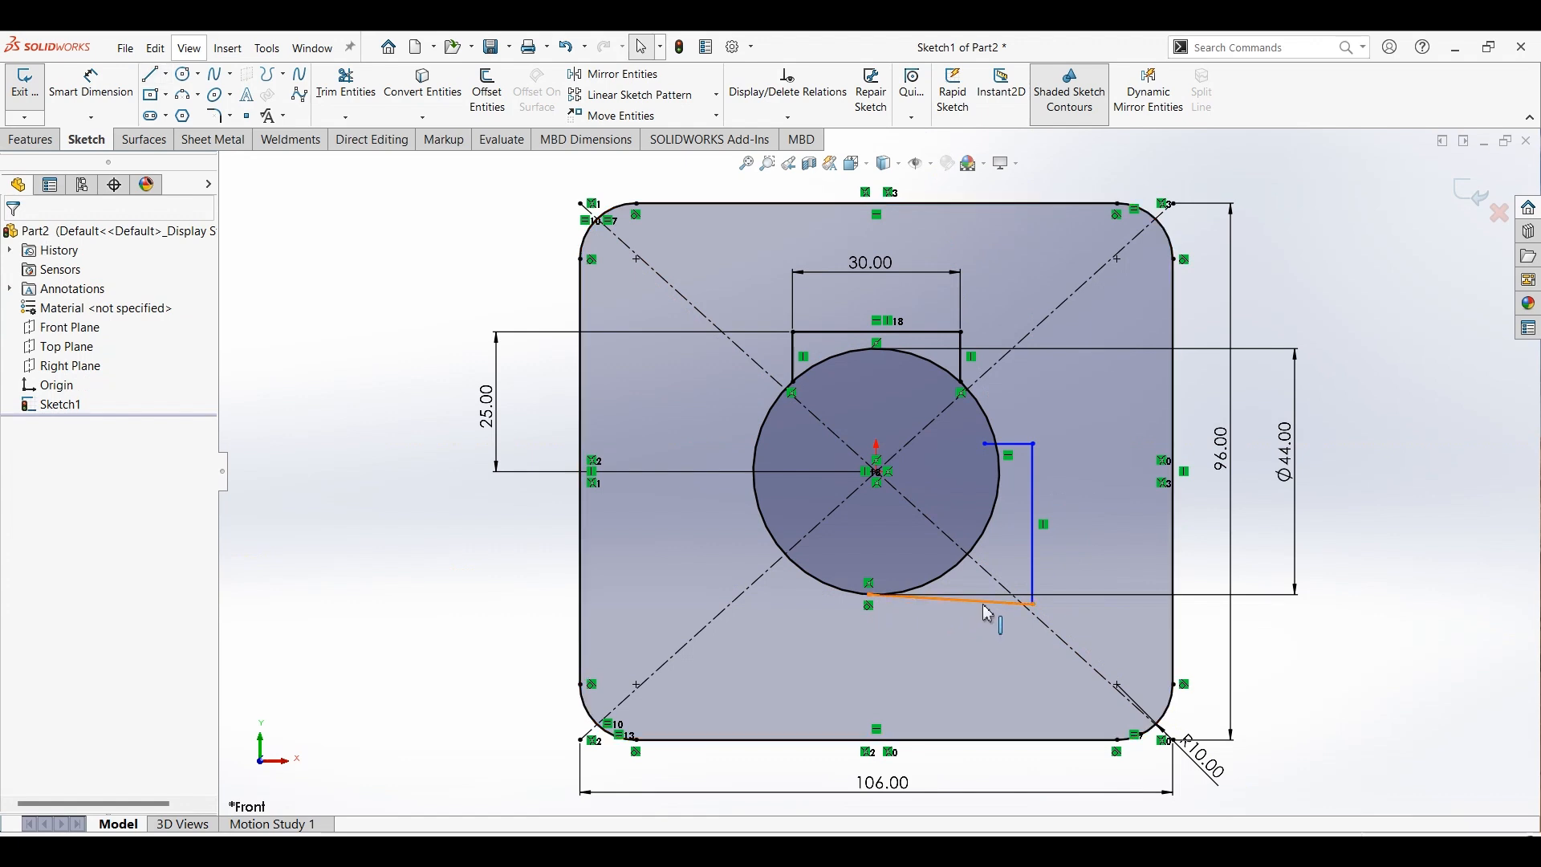
{"action": "left_click", "coordinate": [987, 608]}
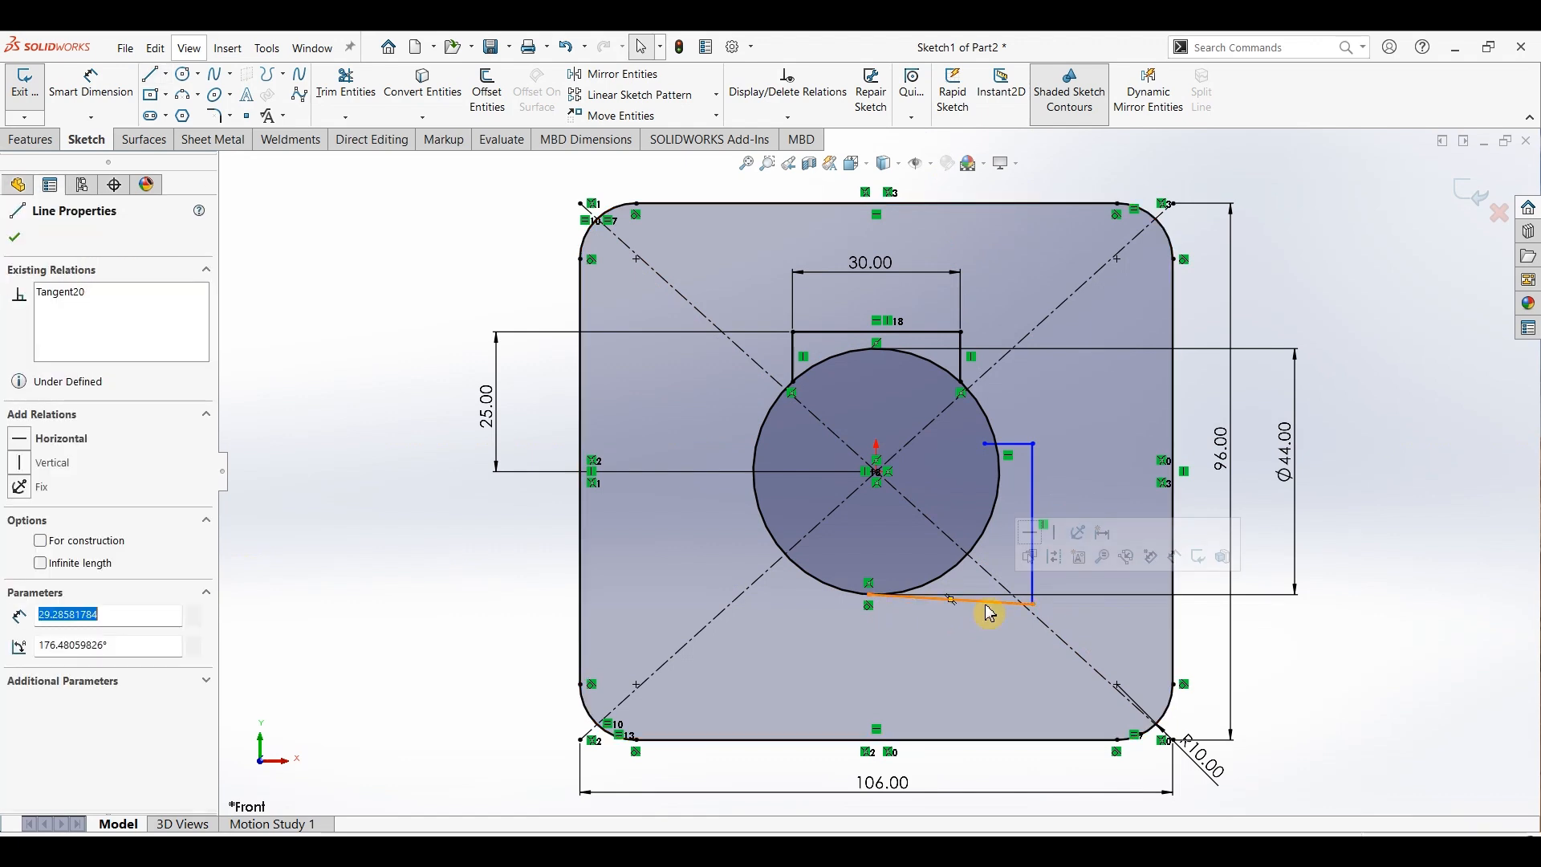
{"action": "left_click", "coordinate": [1030, 533]}
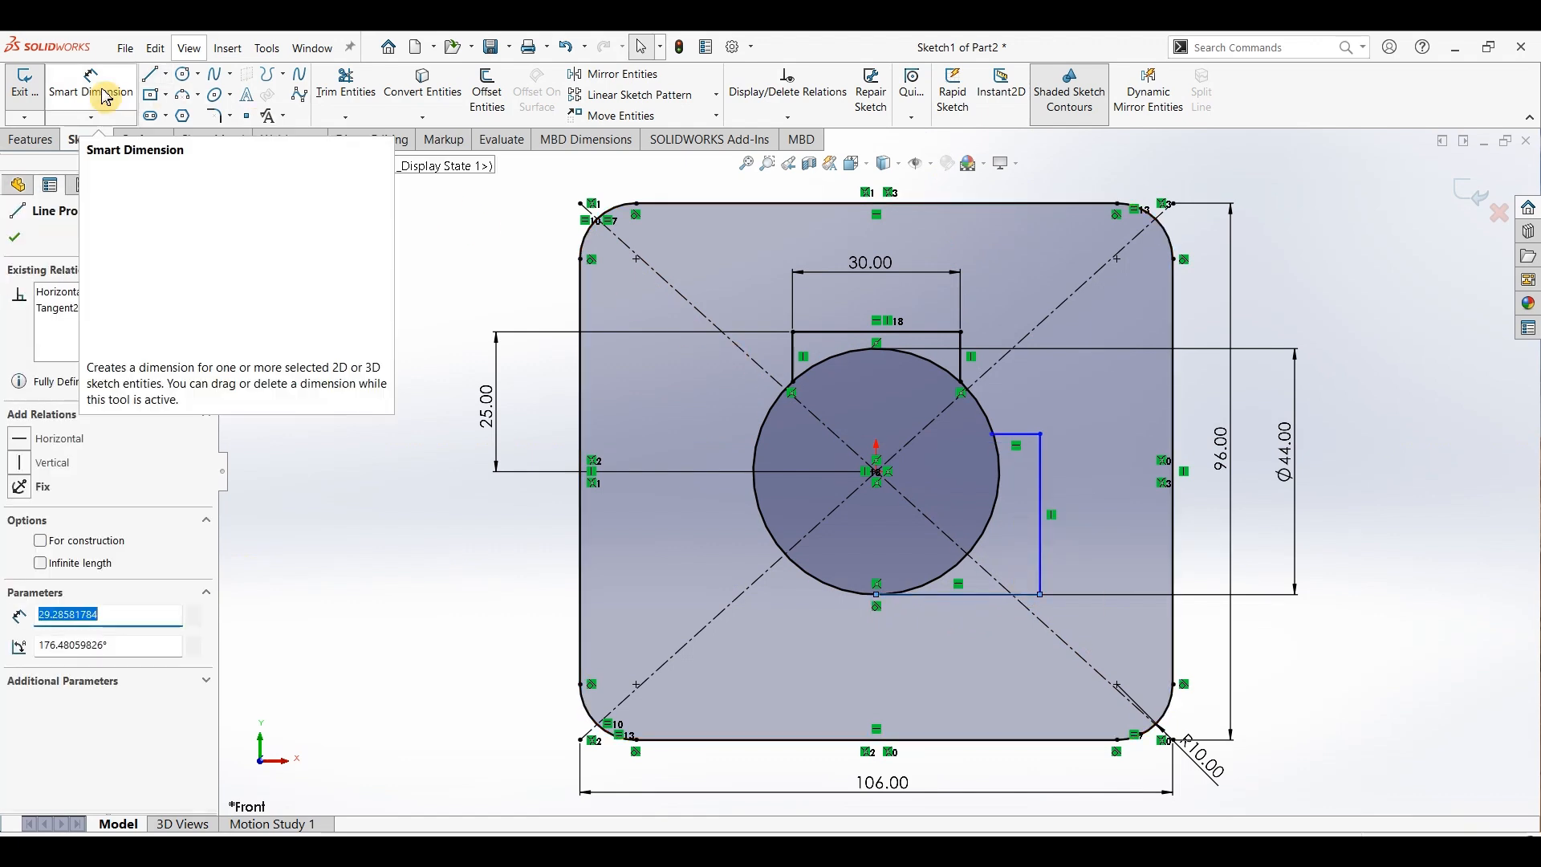
Step: Dimension the side profile's vertical line to a length of 30 mm
{"action": "left_click", "coordinate": [80, 93]}
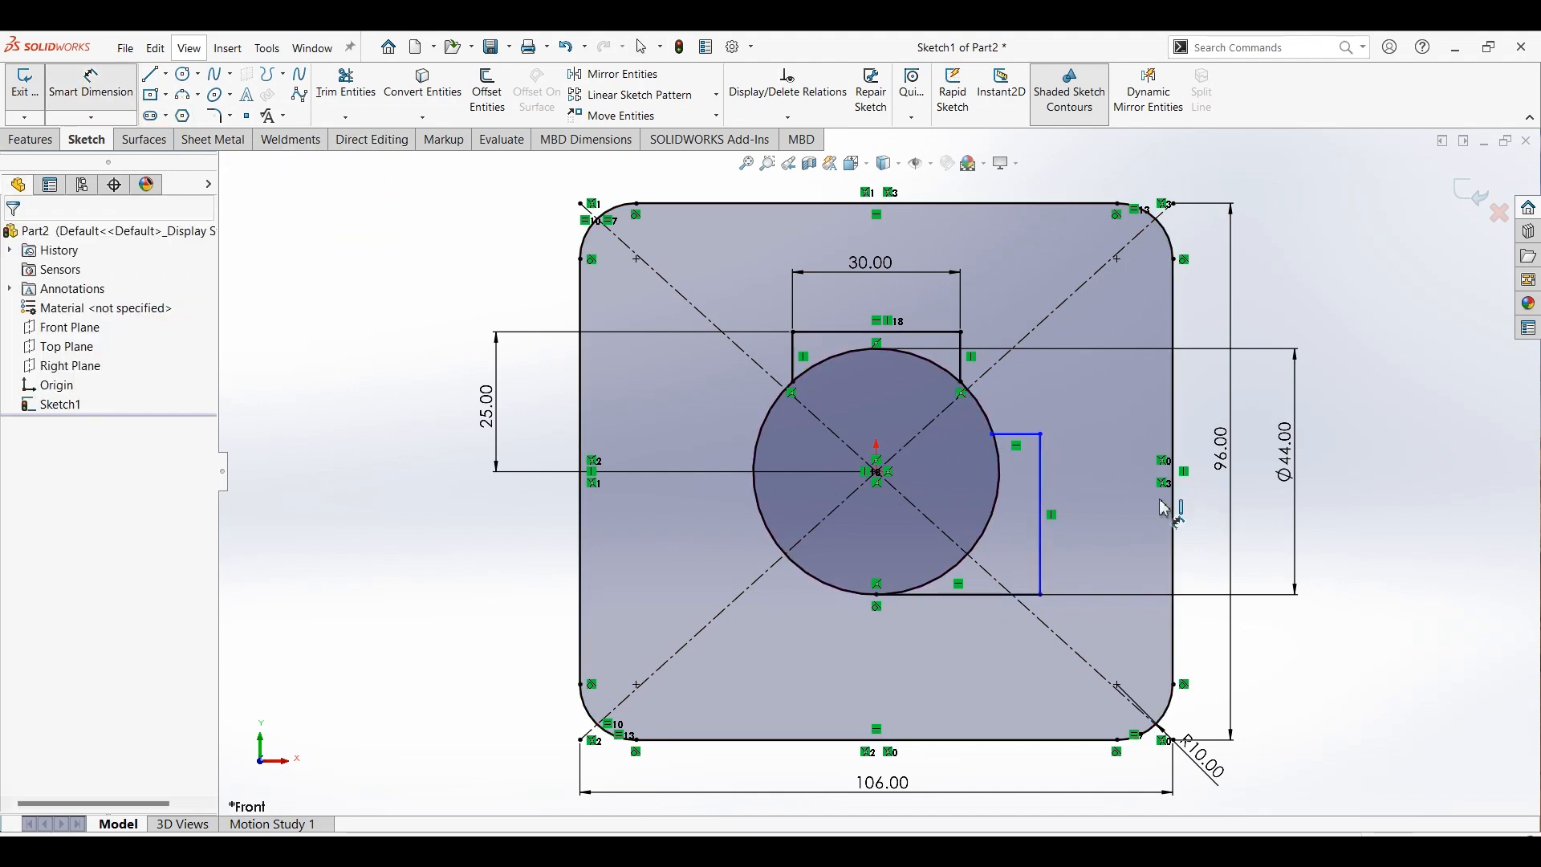
{"action": "left_click", "coordinate": [1073, 516]}
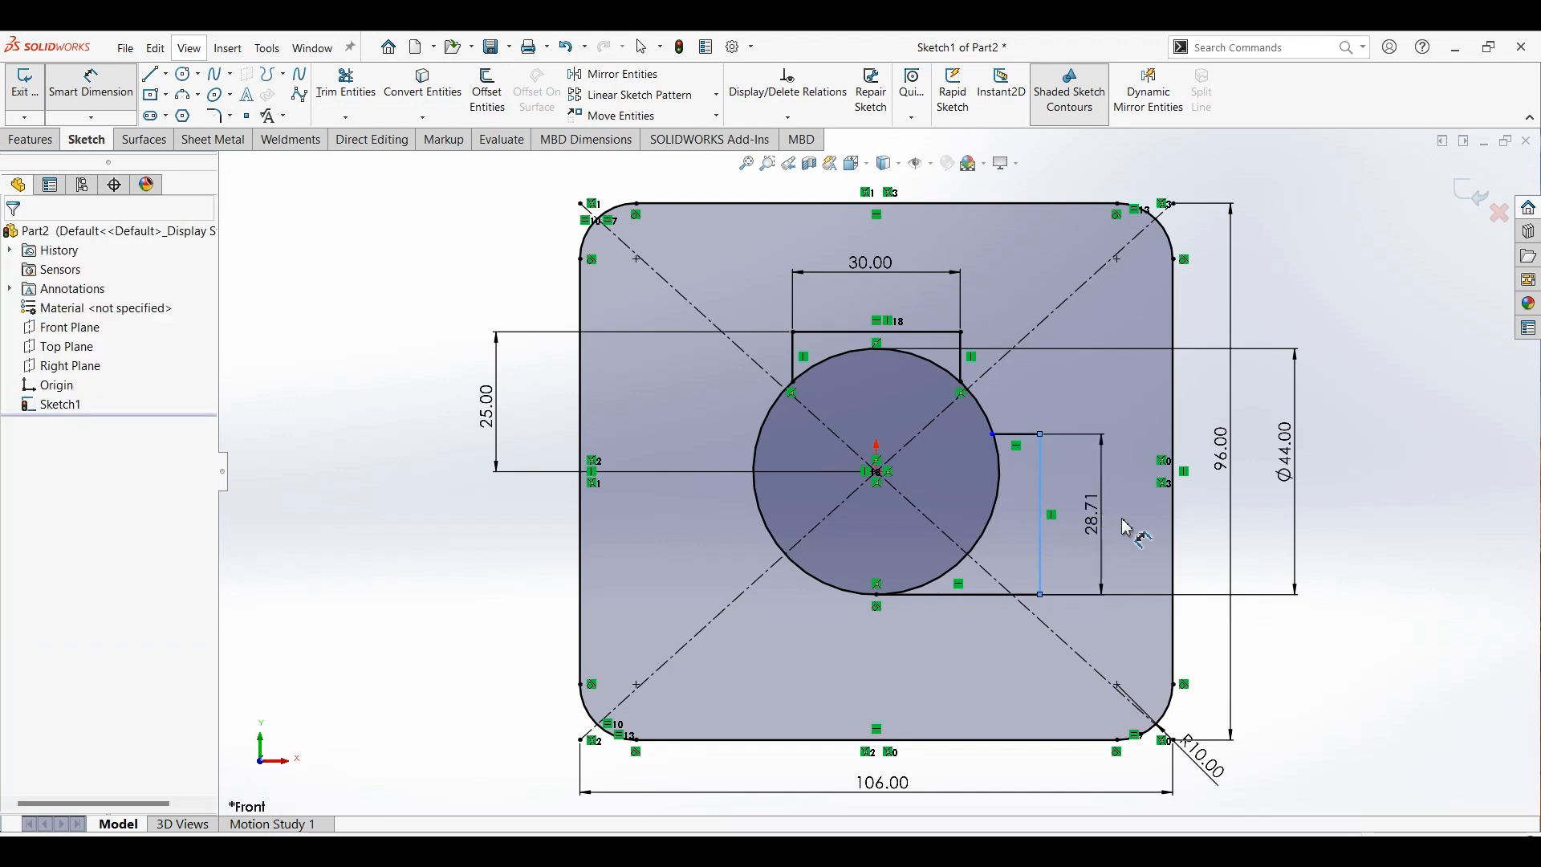
{"action": "left_click", "coordinate": [1124, 529]}
{"action": "type", "text": "30"}
{"action": "key", "text": "Return"}
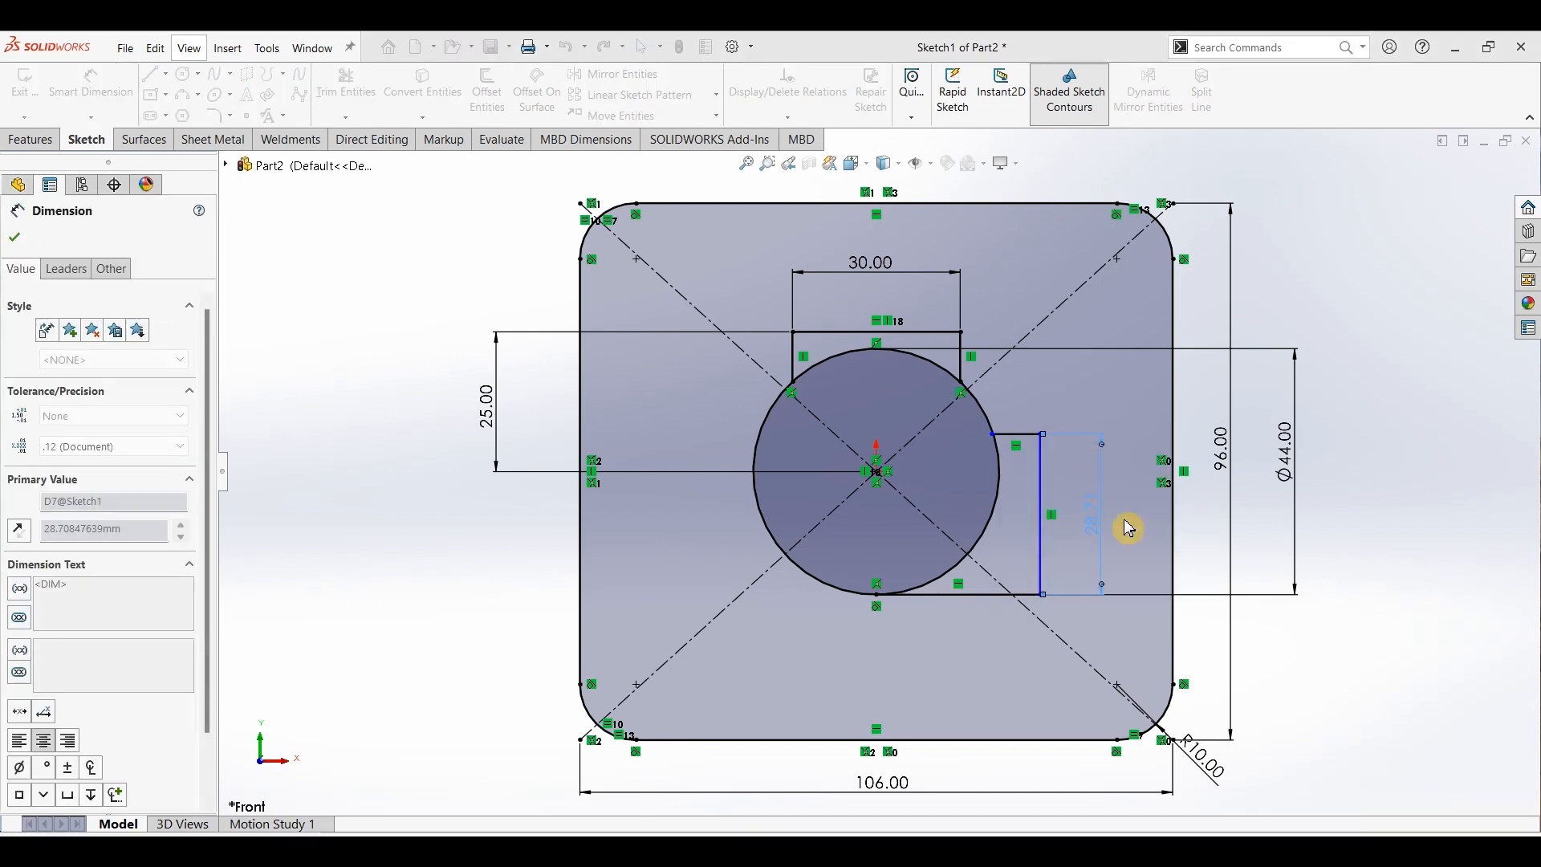
Step: Dimension the horizontal distance from the side profile's vertical line to the origin as 32 mm
{"action": "left_click", "coordinate": [1040, 495]}
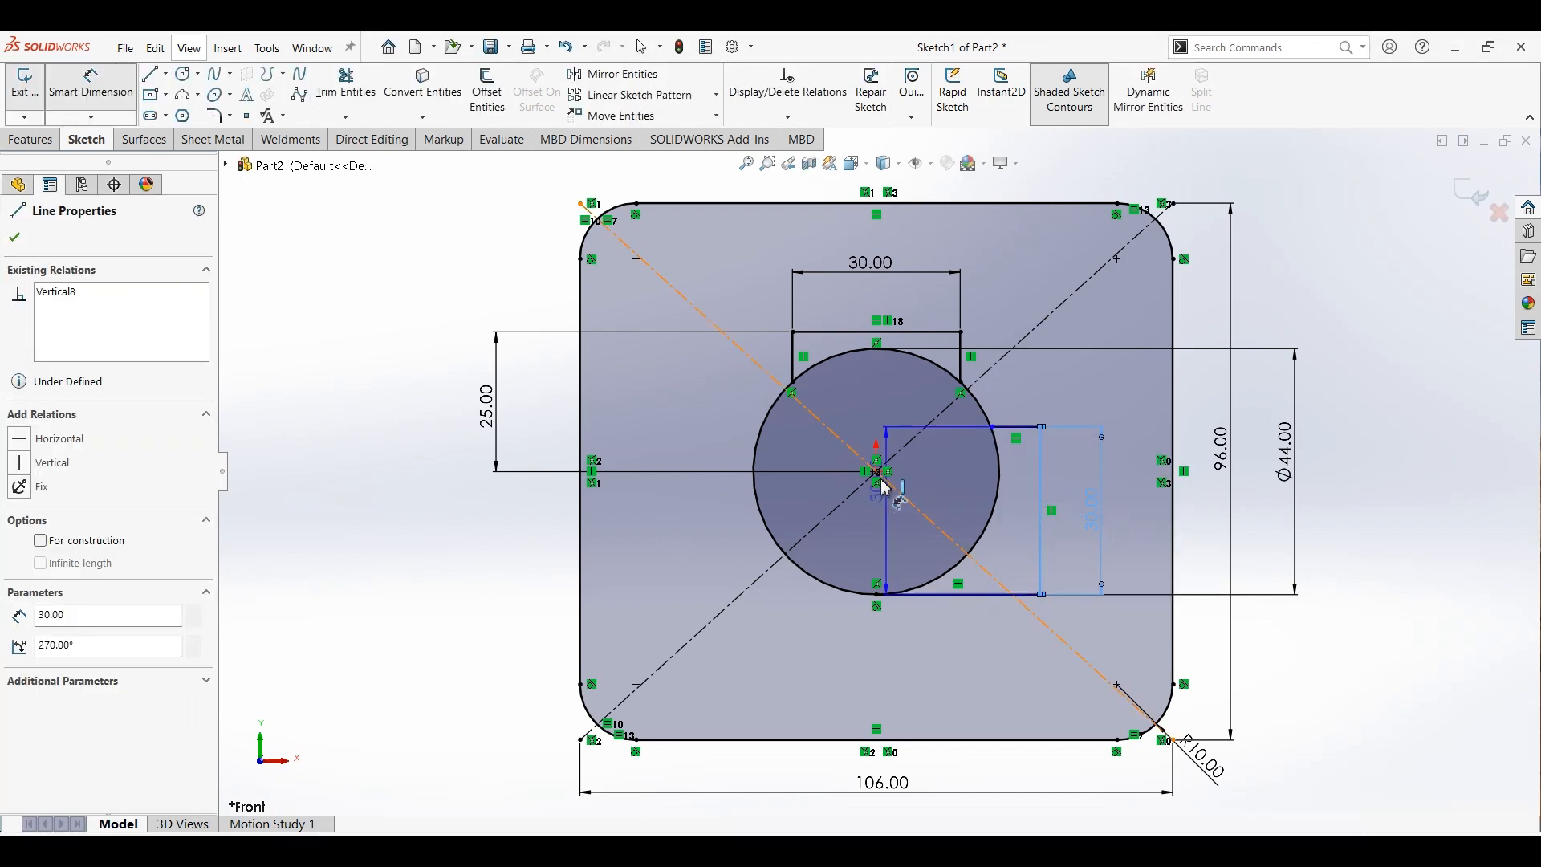
{"action": "left_click", "coordinate": [876, 471]}
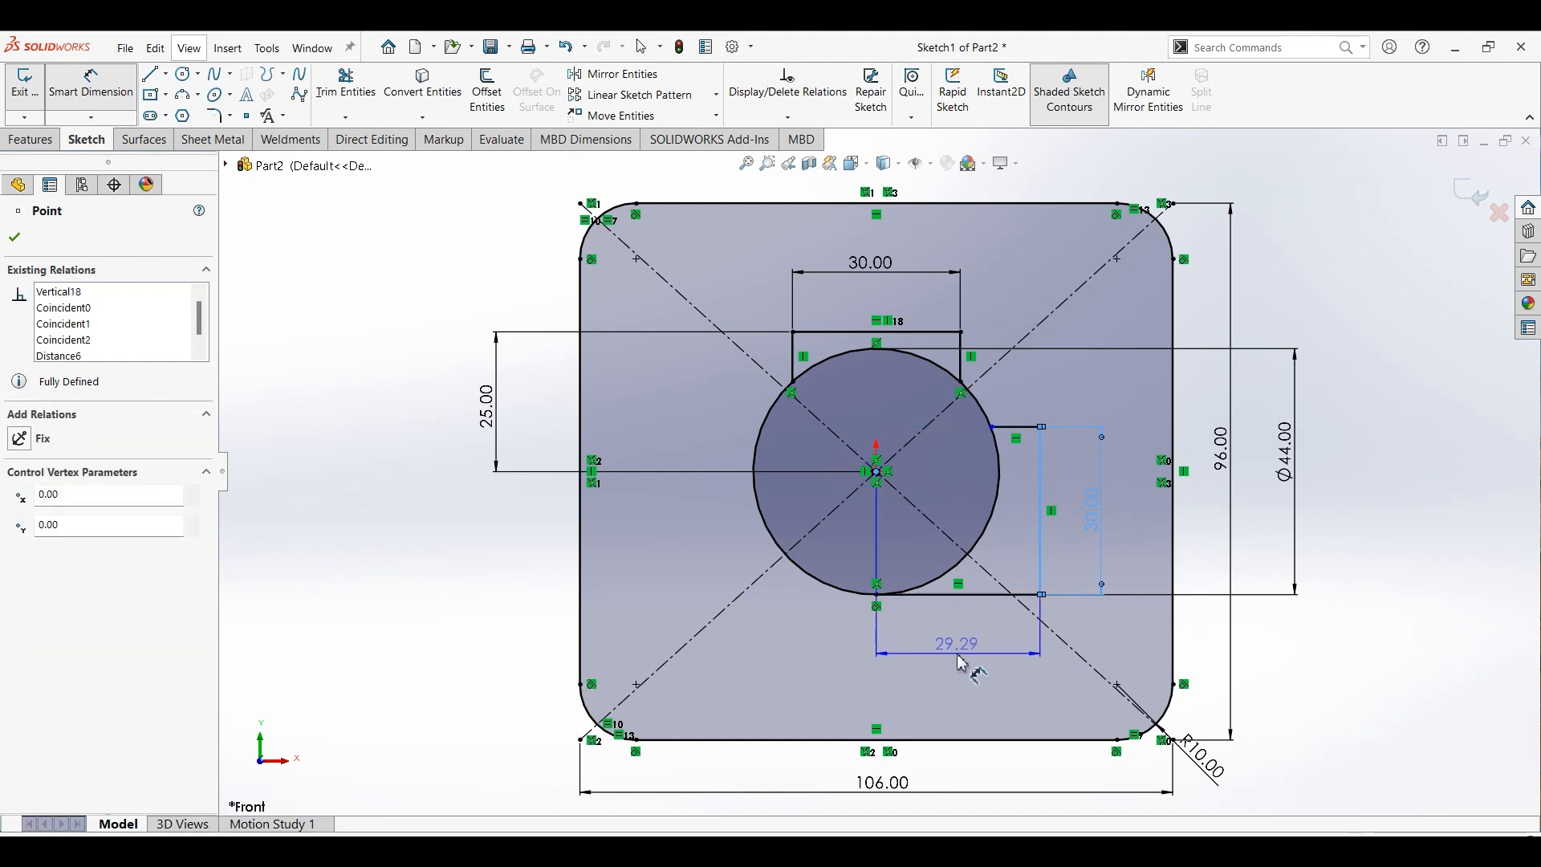
{"action": "left_click", "coordinate": [963, 663]}
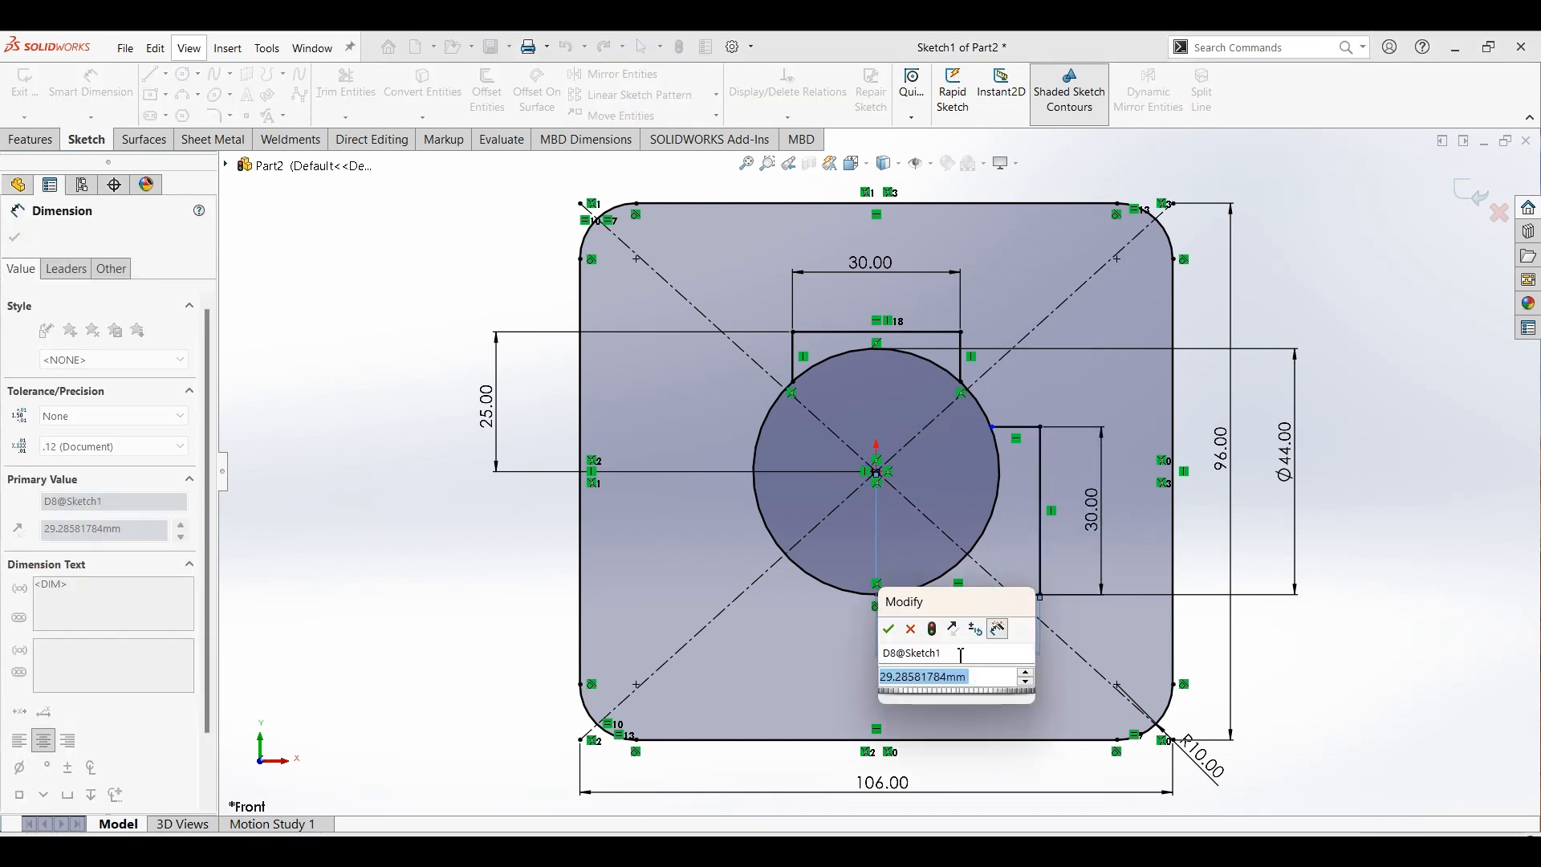
{"action": "type", "text": "32"}
{"action": "key", "text": "Return"}
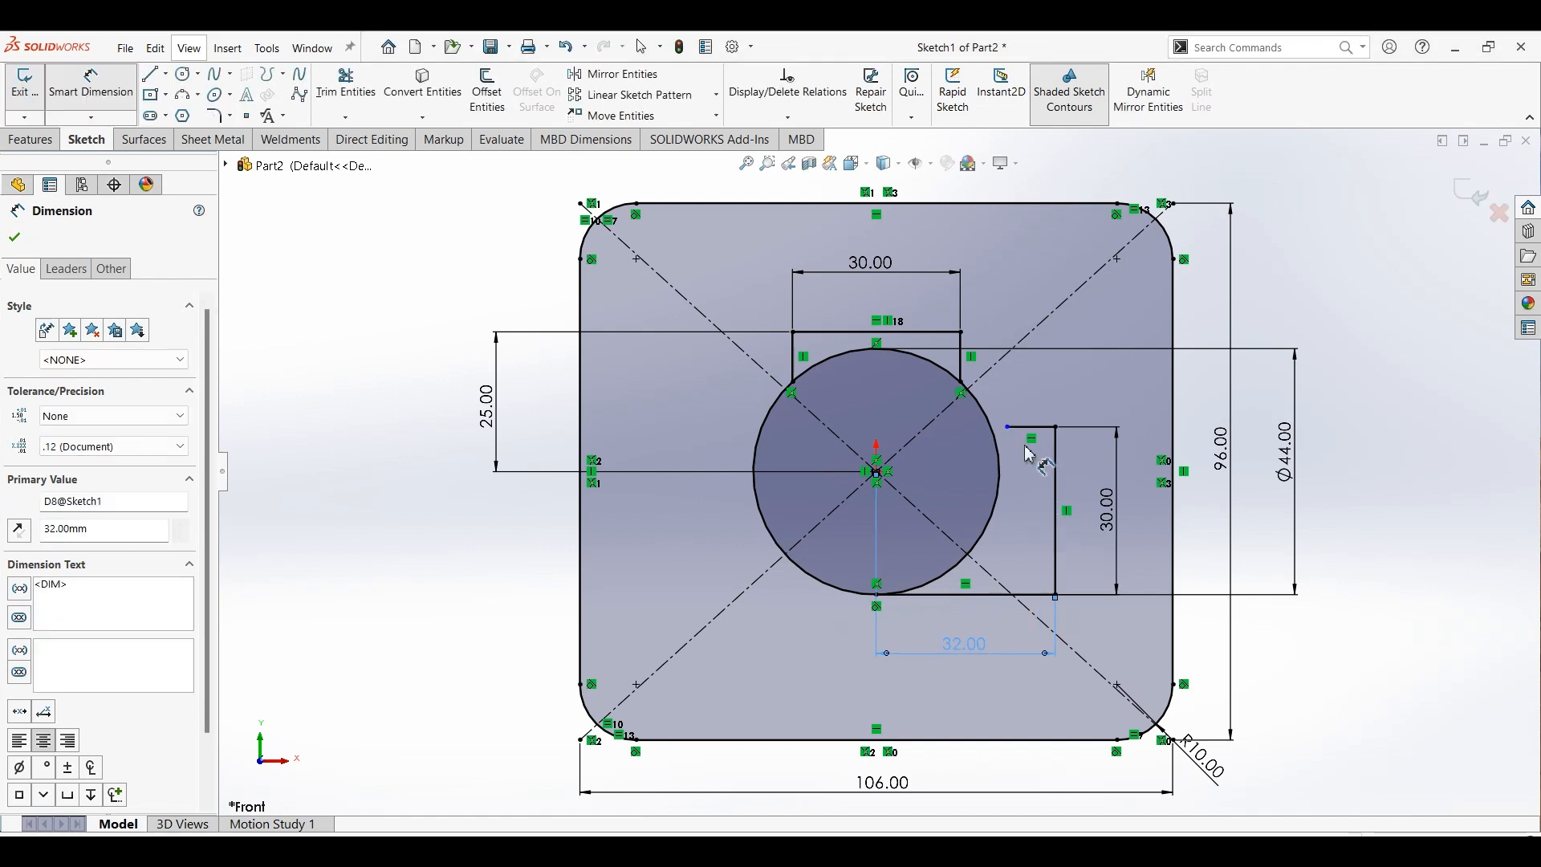
{"action": "key", "text": "Escape"}
{"action": "key", "text": "Escape"}
Step: Add a coincident relation between the open end of the side profile's top line and the circle
{"action": "left_click", "coordinate": [1008, 427]}
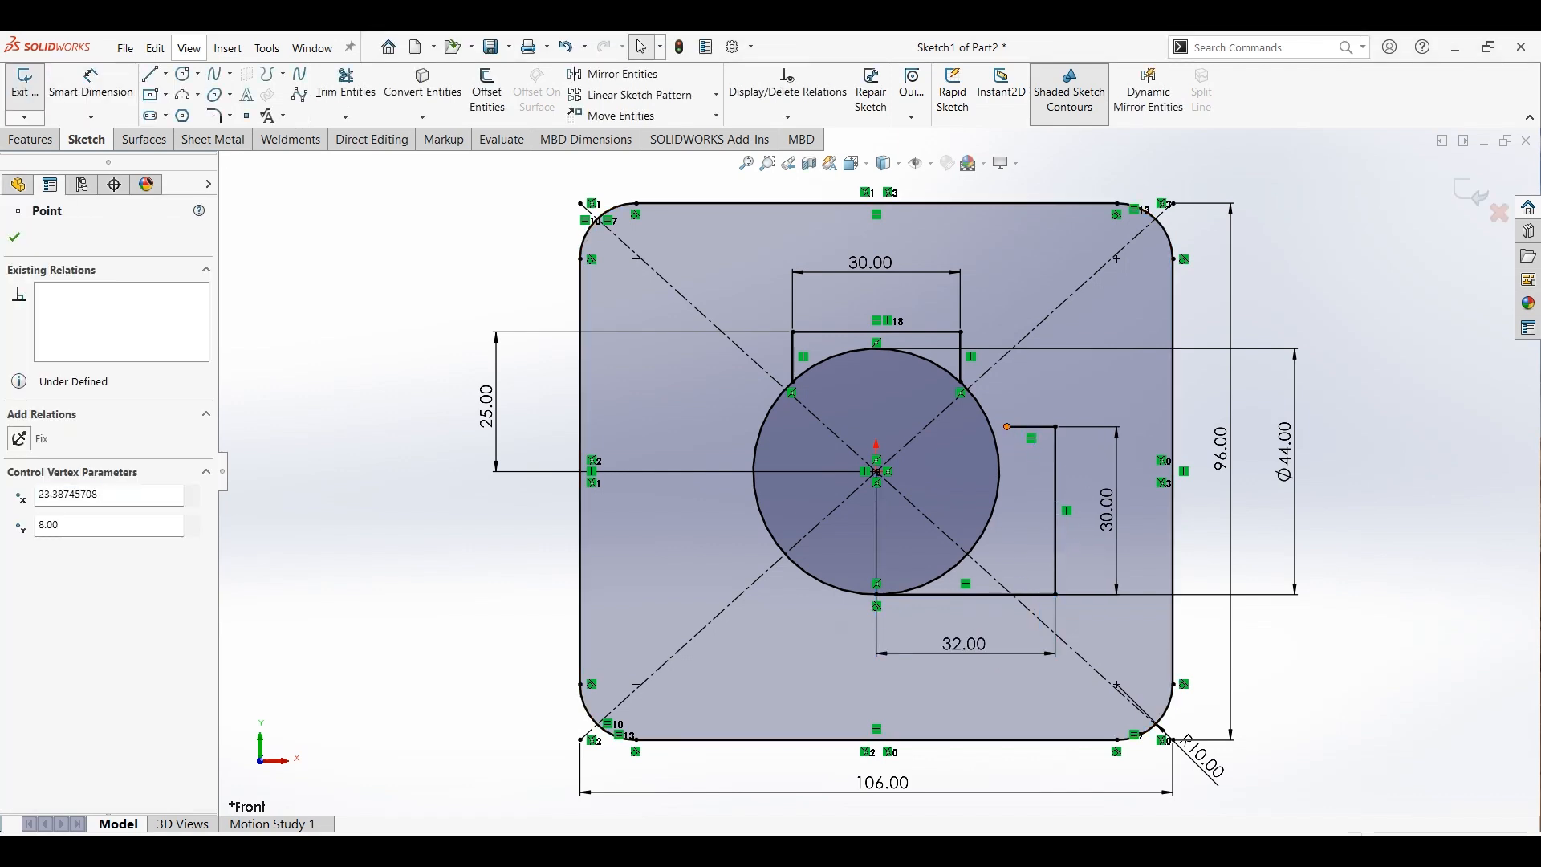
{"action": "left_click", "coordinate": [996, 436], "text": "ctrl"}
{"action": "left_click", "coordinate": [1068, 362]}
{"action": "left_click", "coordinate": [1358, 375]}
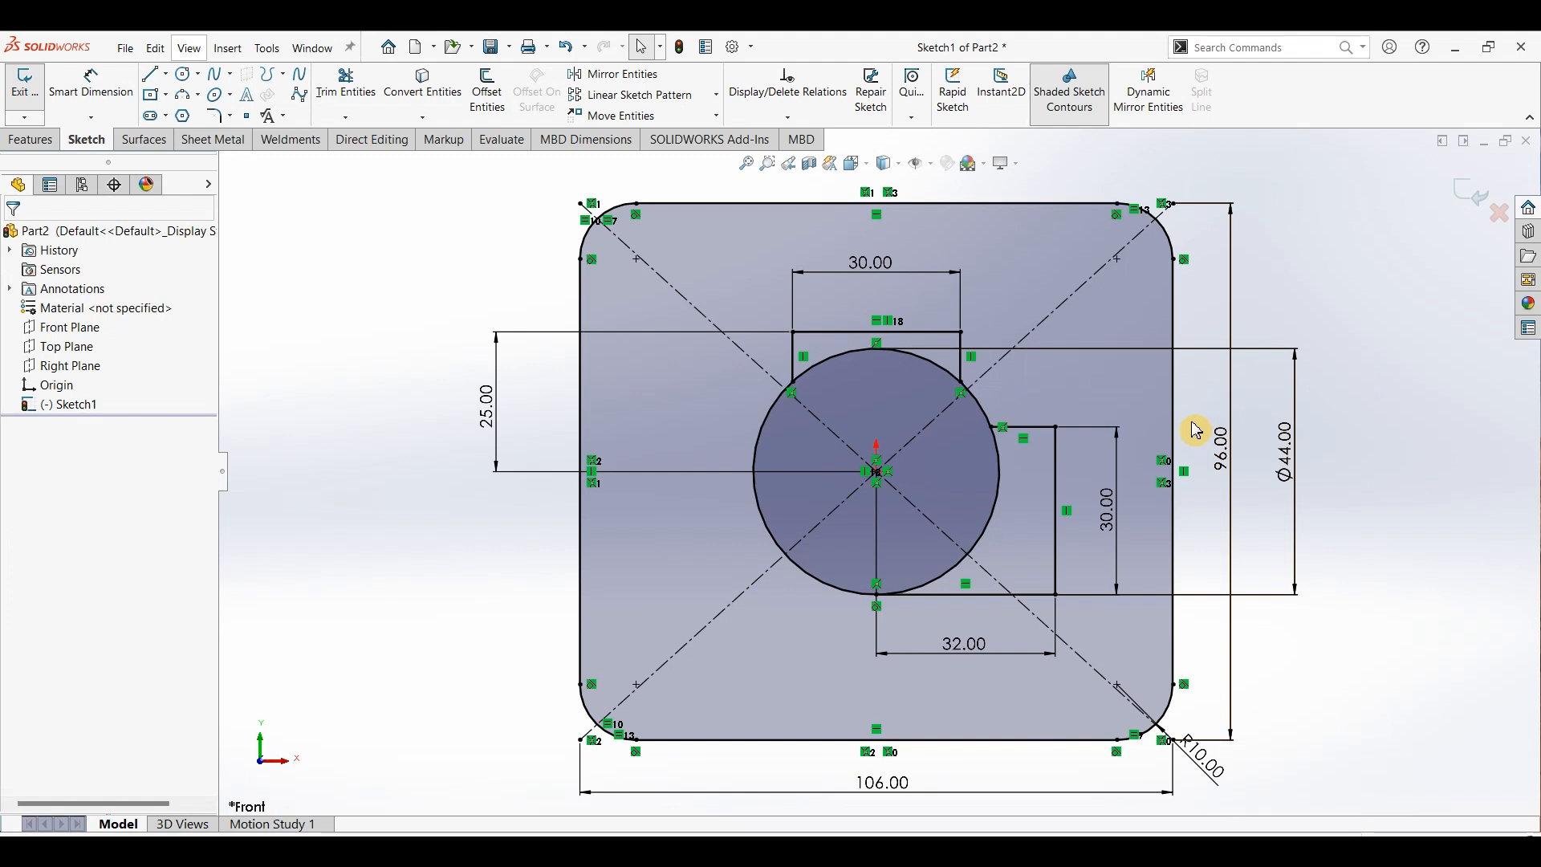
Step: Extrude the plate region and both block regions outside the circle to a blind depth of 12 mm
{"action": "scroll", "coordinate": [951, 372], "scroll_direction": "down", "scroll_amount": 1}
{"action": "scroll", "coordinate": [1043, 501], "scroll_direction": "up", "scroll_amount": 1}
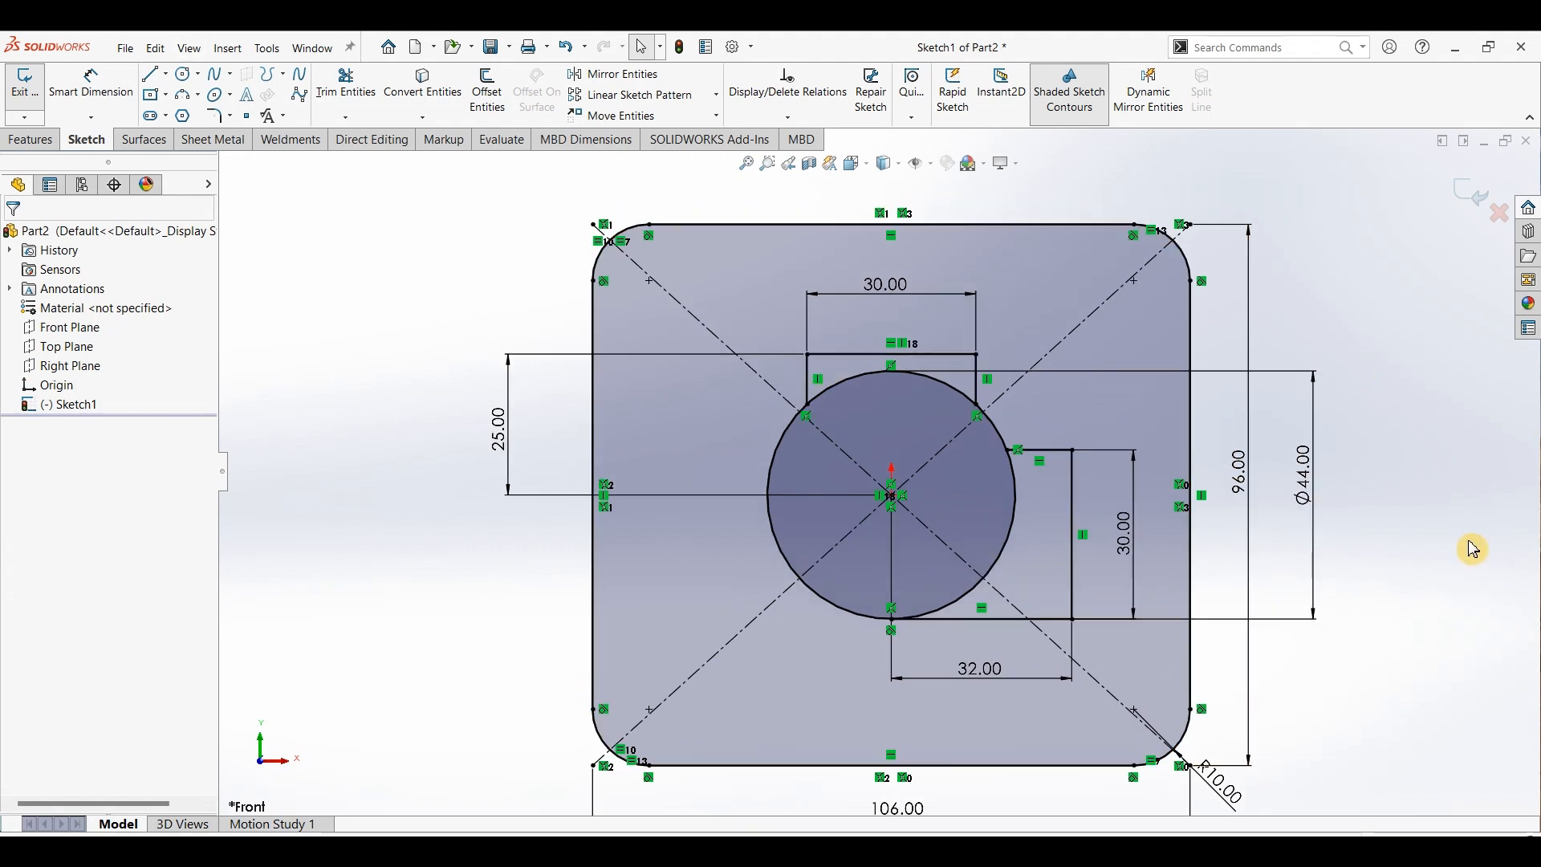
{"action": "left_click", "coordinate": [26, 149]}
{"action": "left_click", "coordinate": [33, 91]}
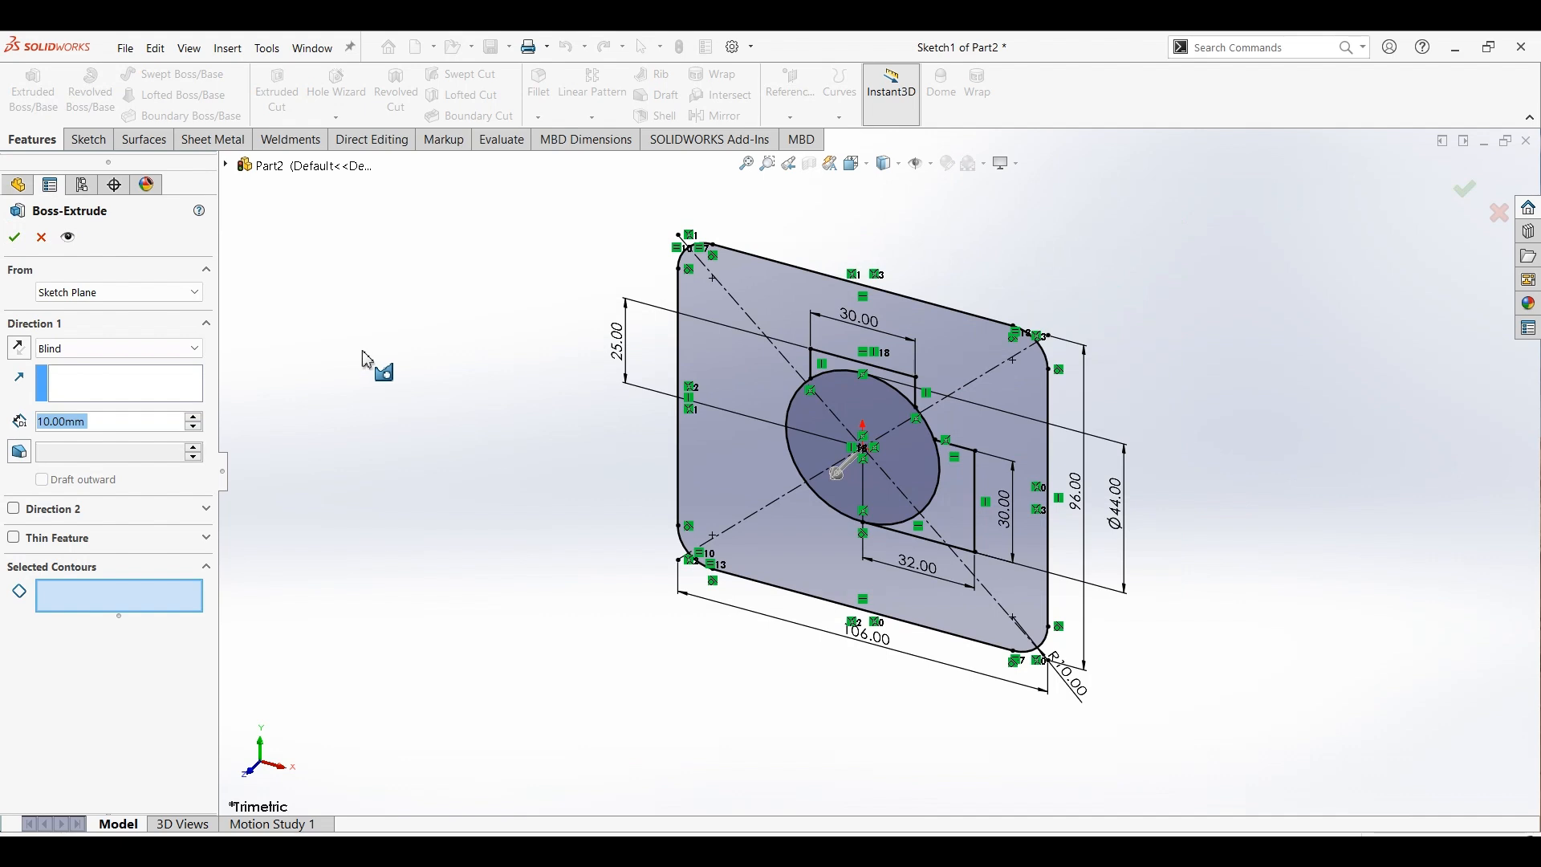
{"action": "left_click", "coordinate": [794, 296]}
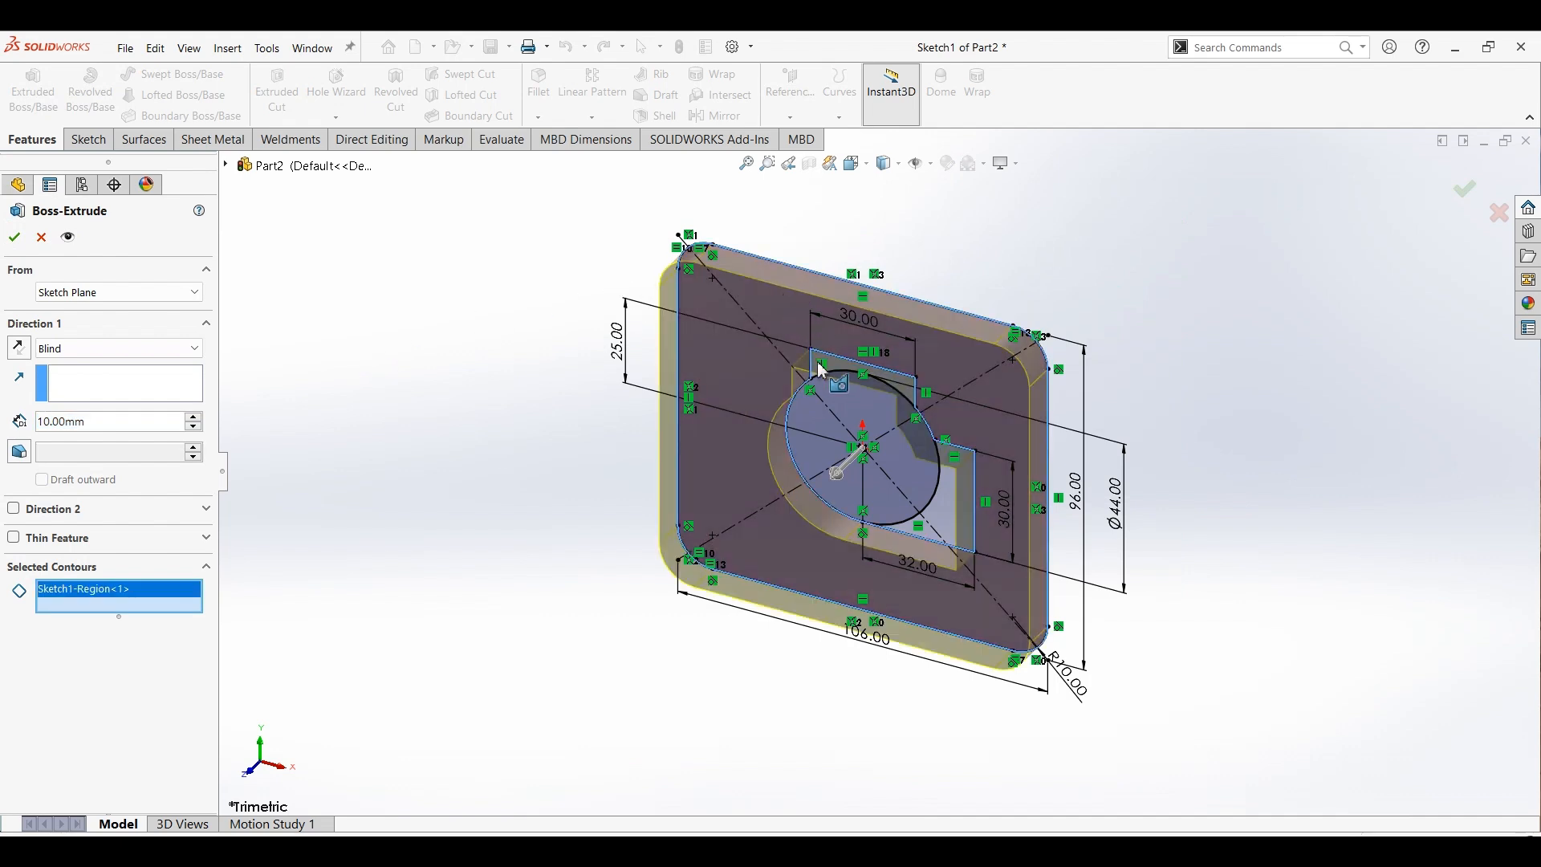
{"action": "middle_click_drag", "start_coordinate": [850, 377], "coordinate": [873, 315]}
{"action": "left_click", "coordinate": [828, 360]}
{"action": "left_click", "coordinate": [973, 508]}
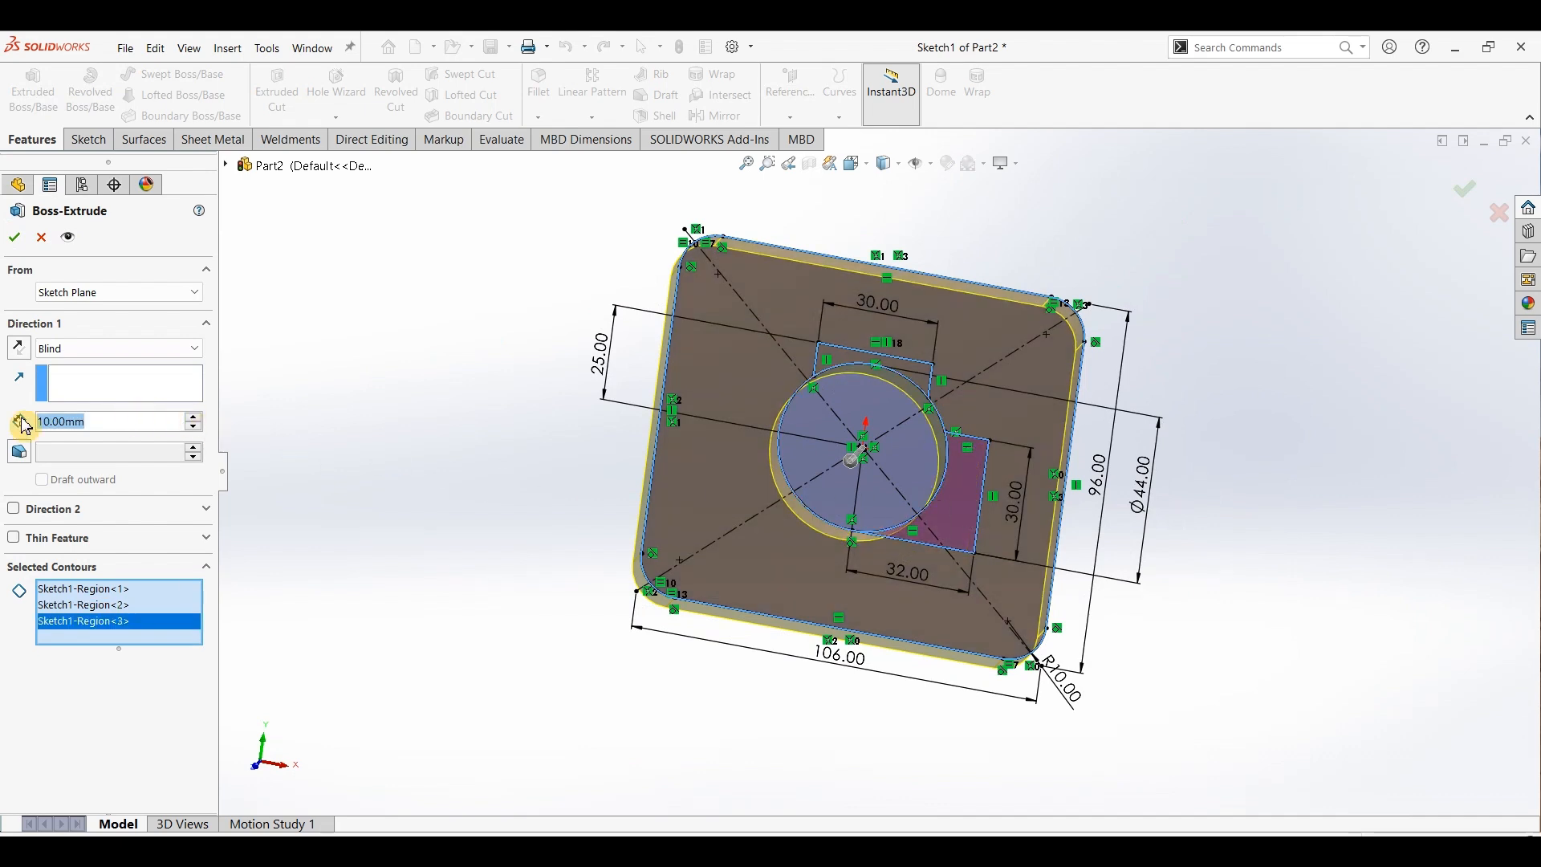
{"action": "type", "text": "12"}
{"action": "key", "text": "Return"}
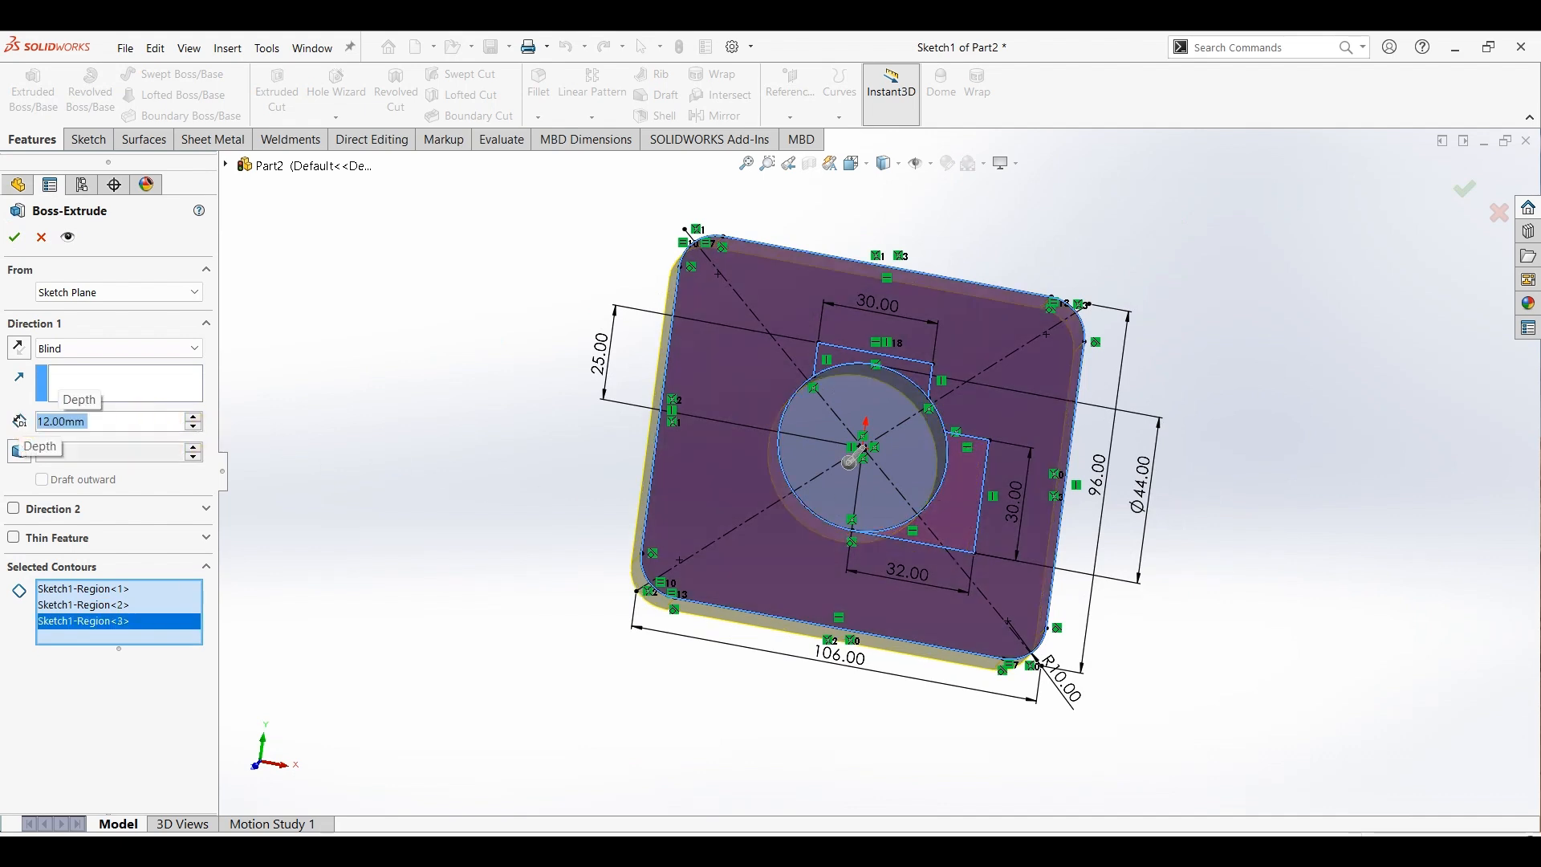
{"action": "left_click", "coordinate": [18, 231]}
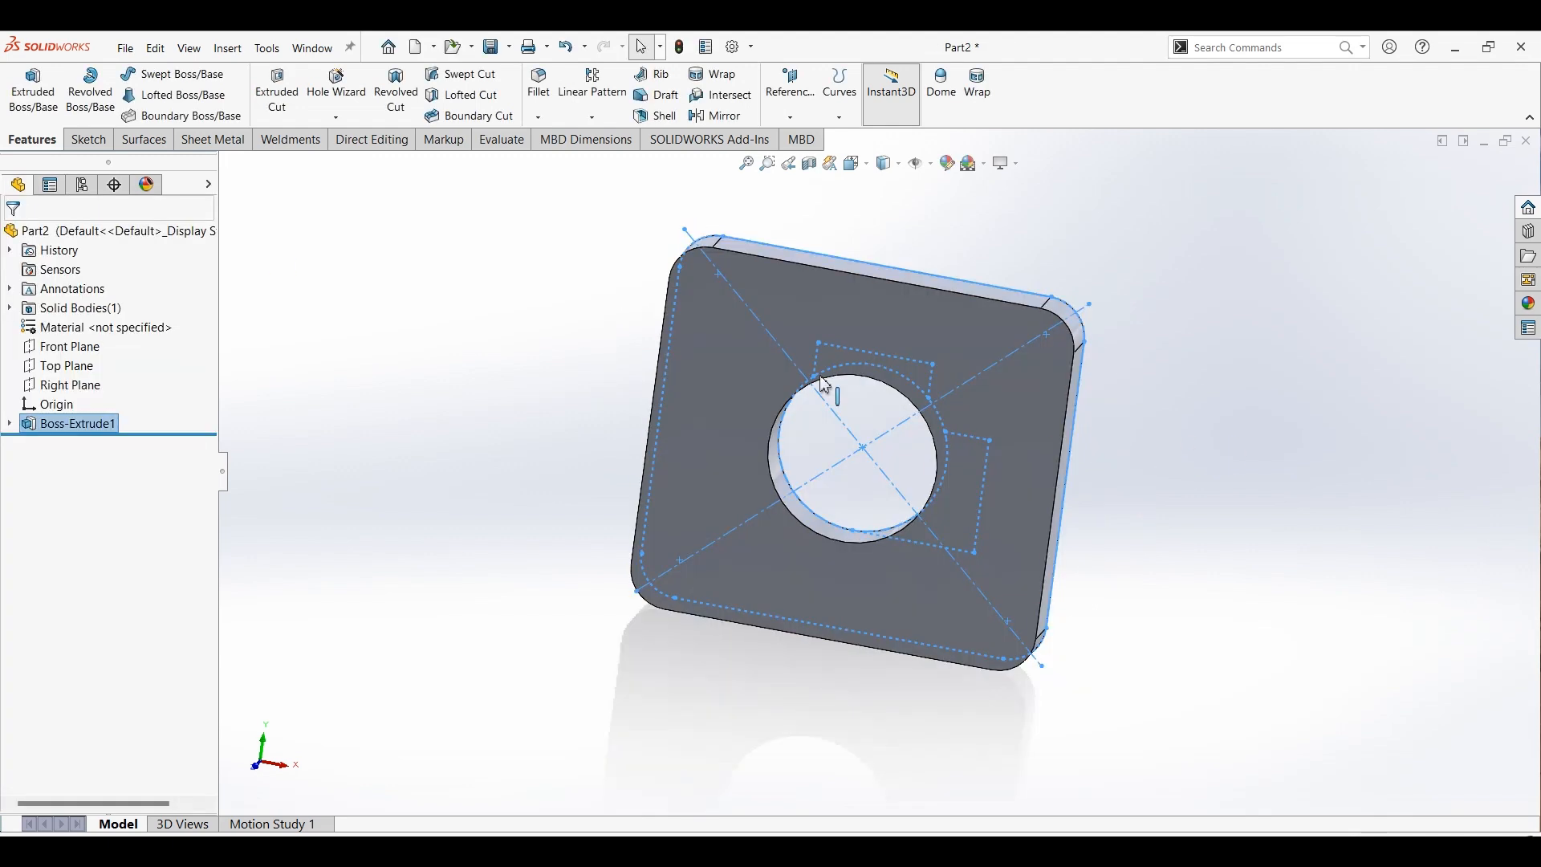
Step: Extrude the circle region of the plate's sketch to a blind depth of 108 mm, merged with the plate
{"action": "left_click", "coordinate": [9, 423]}
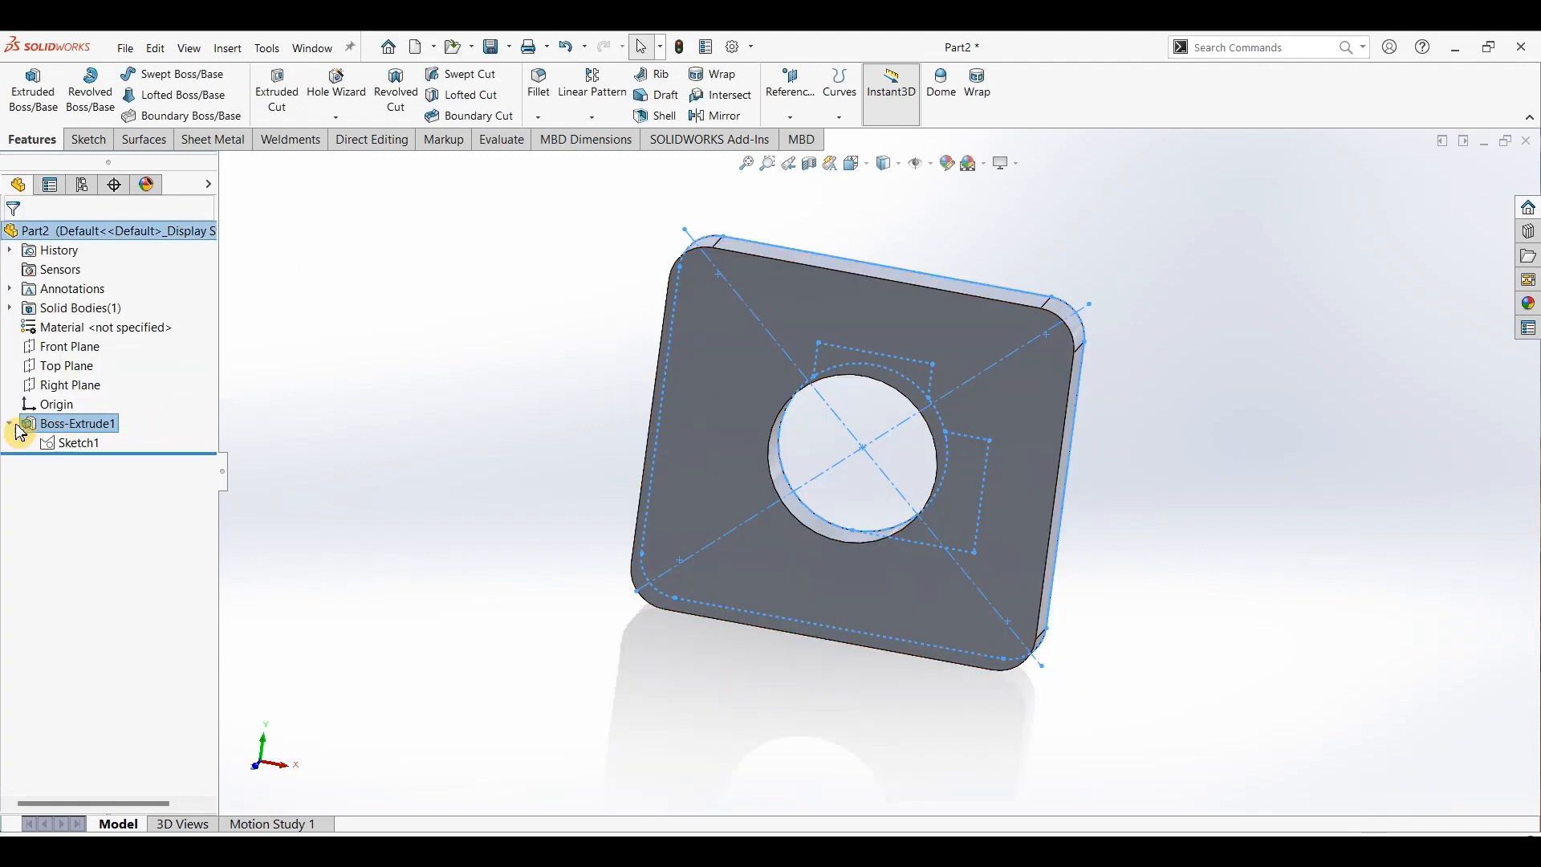
{"action": "left_click", "coordinate": [71, 443]}
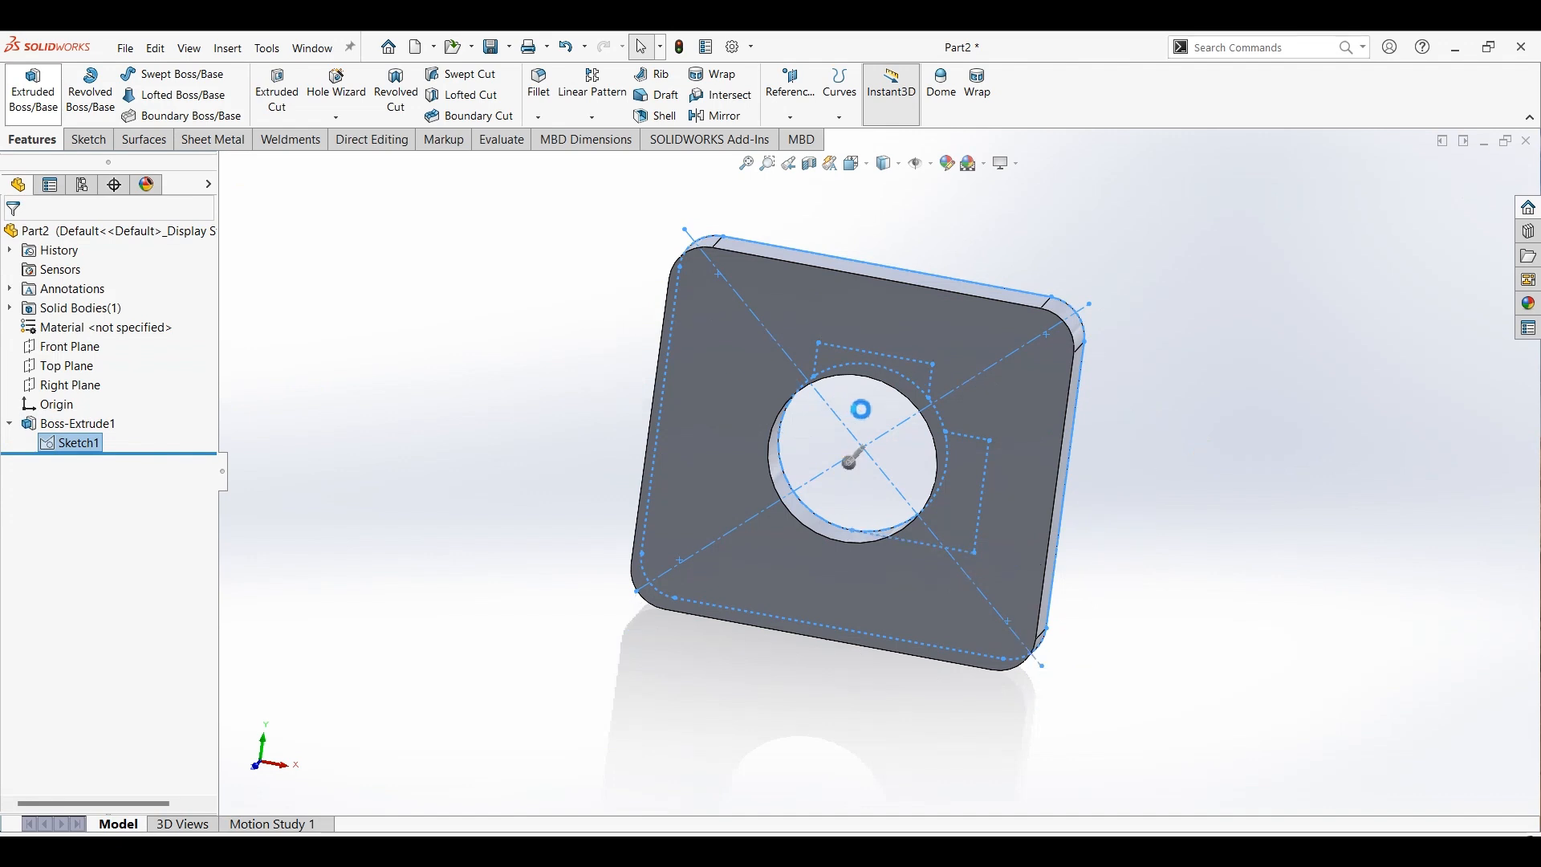
{"action": "left_click", "coordinate": [876, 419]}
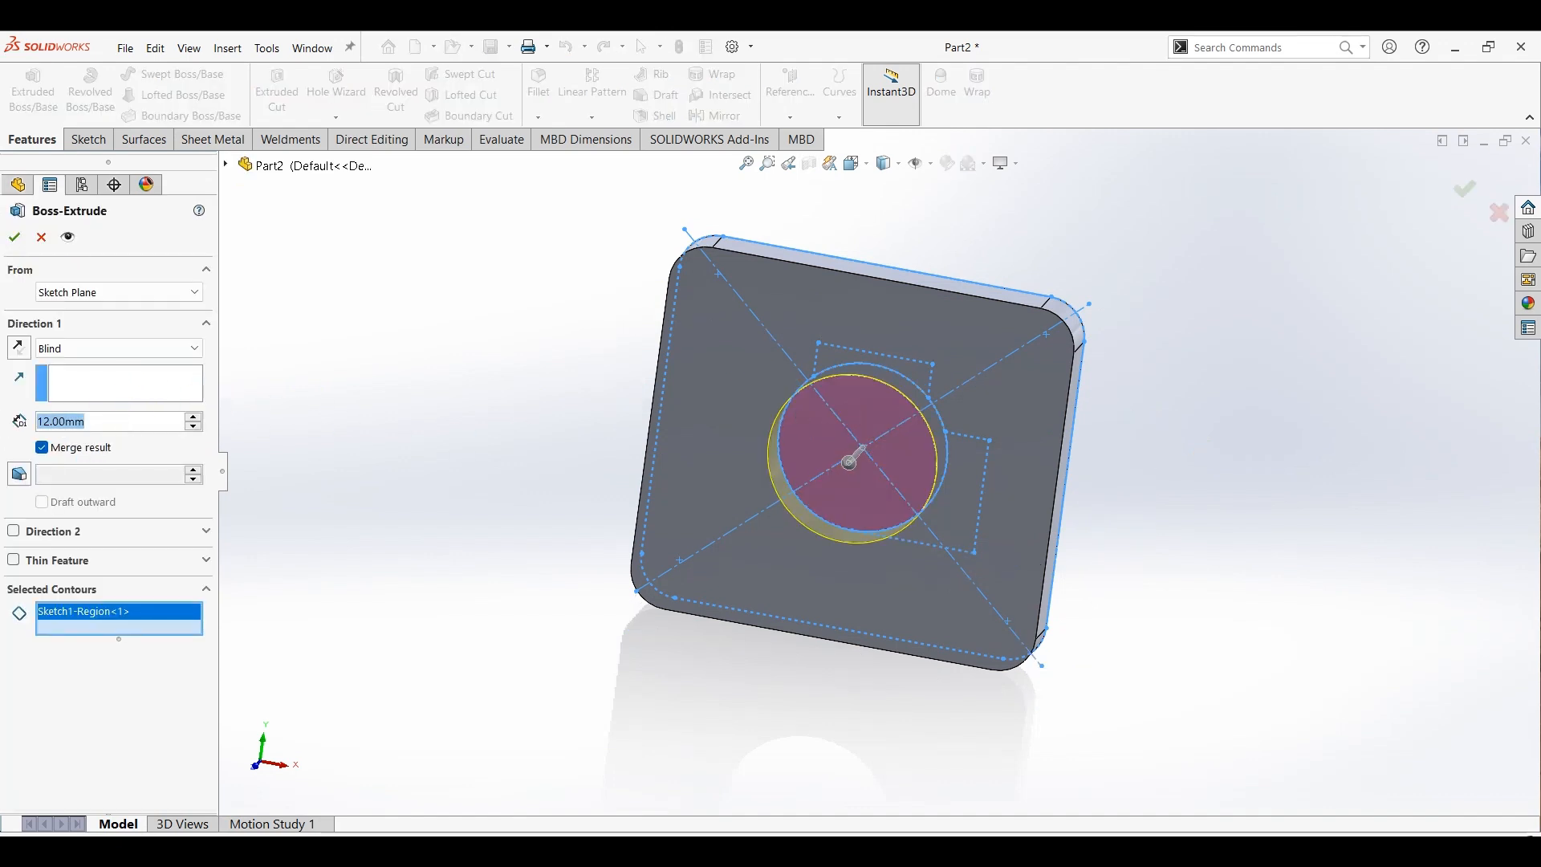
{"action": "type", "text": "108"}
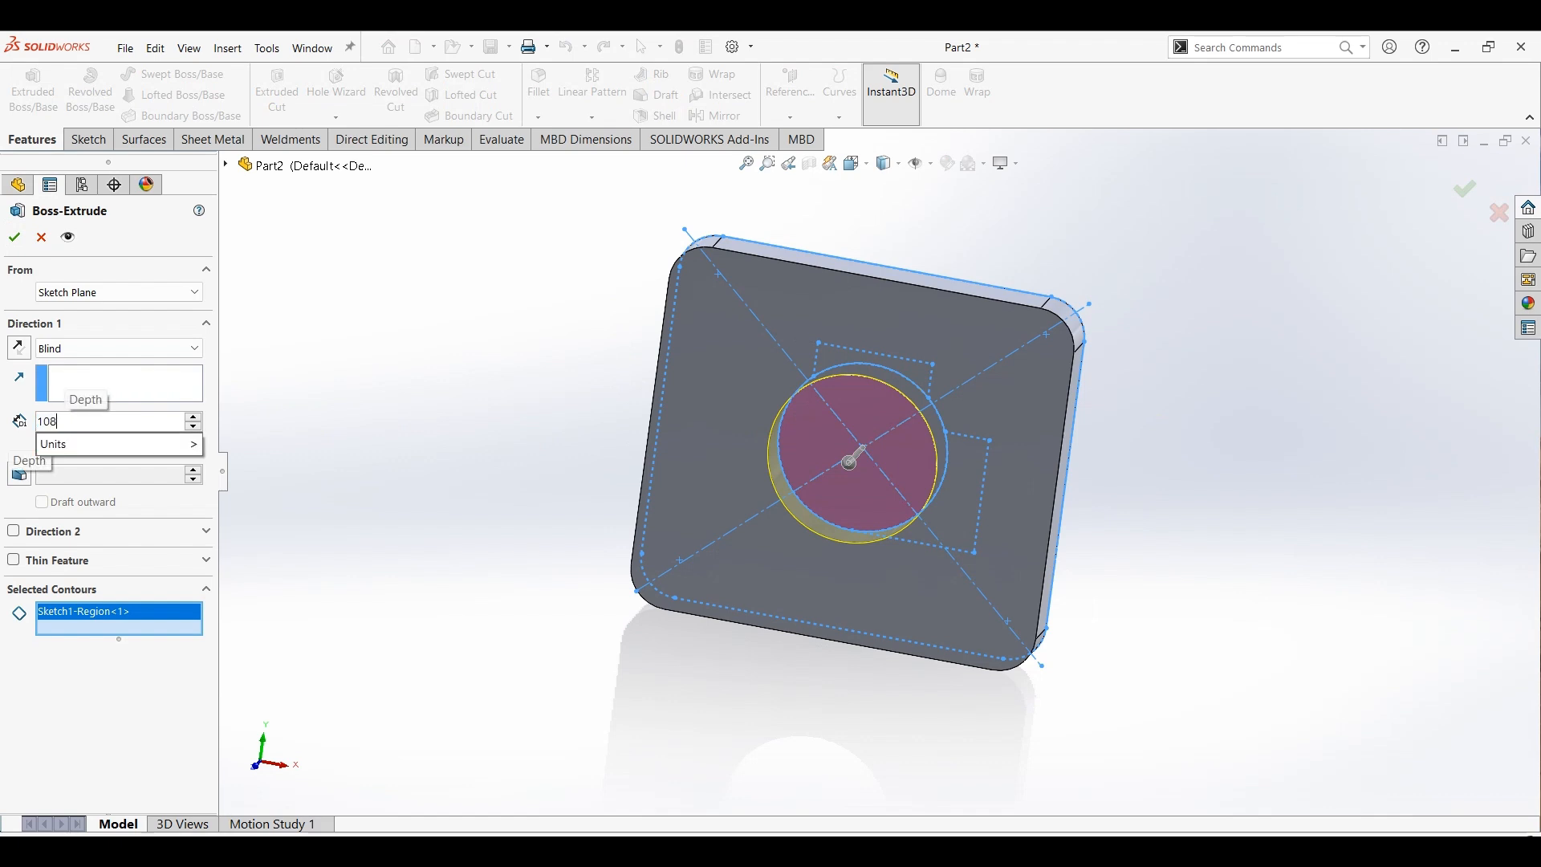
{"action": "key", "text": "Return"}
{"action": "left_click", "coordinate": [16, 240]}
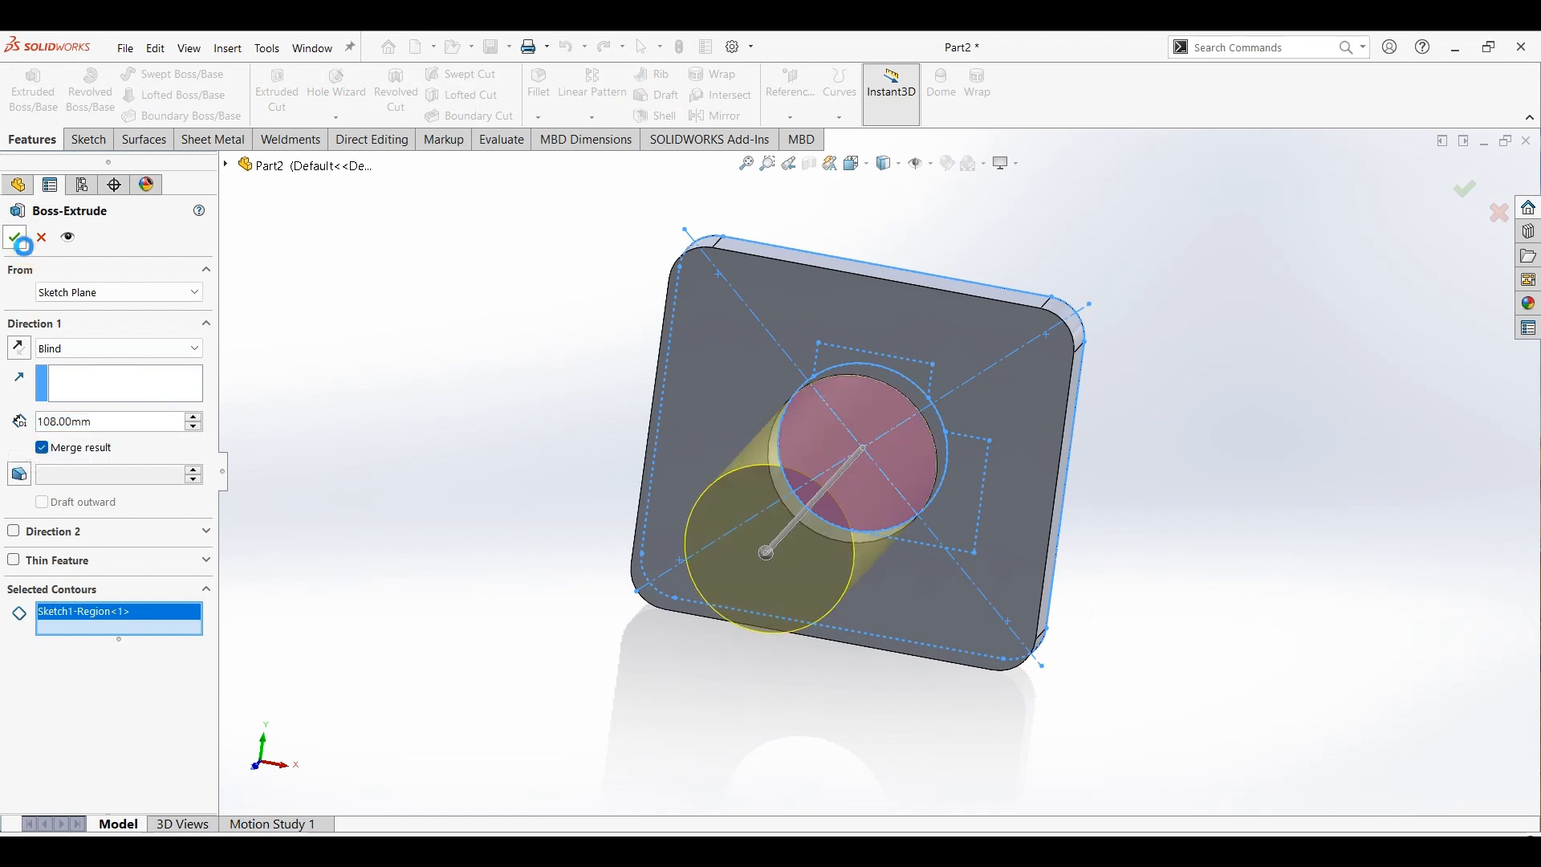
{"action": "left_click", "coordinate": [1217, 443]}
Step: Set up a boss extrude of both block regions from the shared sketch, starting at the cylinder's free end face and reversed toward the plate
{"action": "left_click", "coordinate": [90, 442]}
{"action": "left_click", "coordinate": [34, 92]}
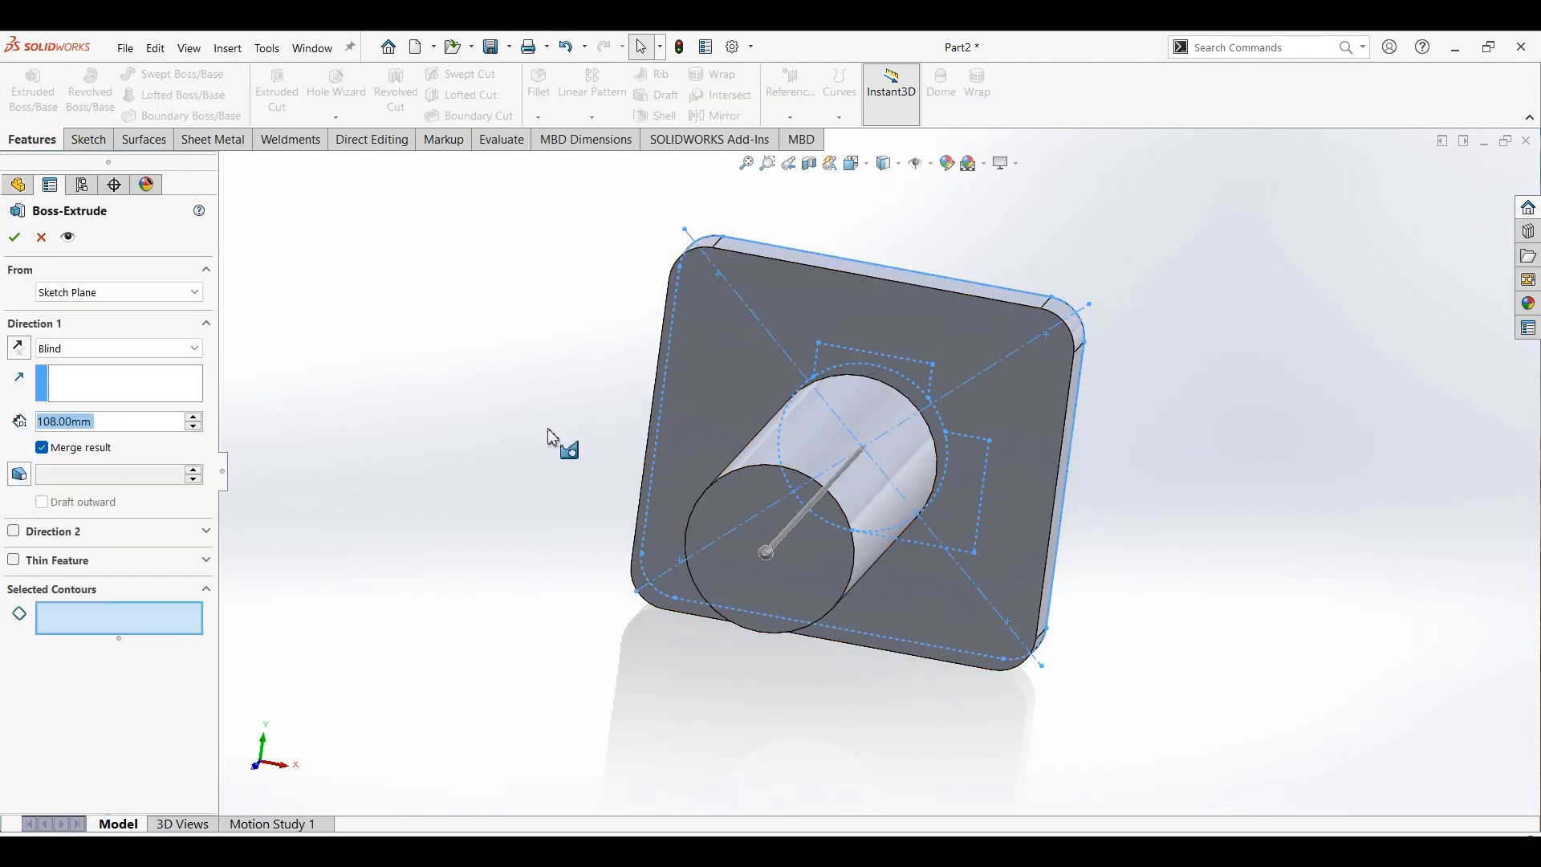
{"action": "left_click", "coordinate": [920, 372]}
{"action": "left_click", "coordinate": [959, 489]}
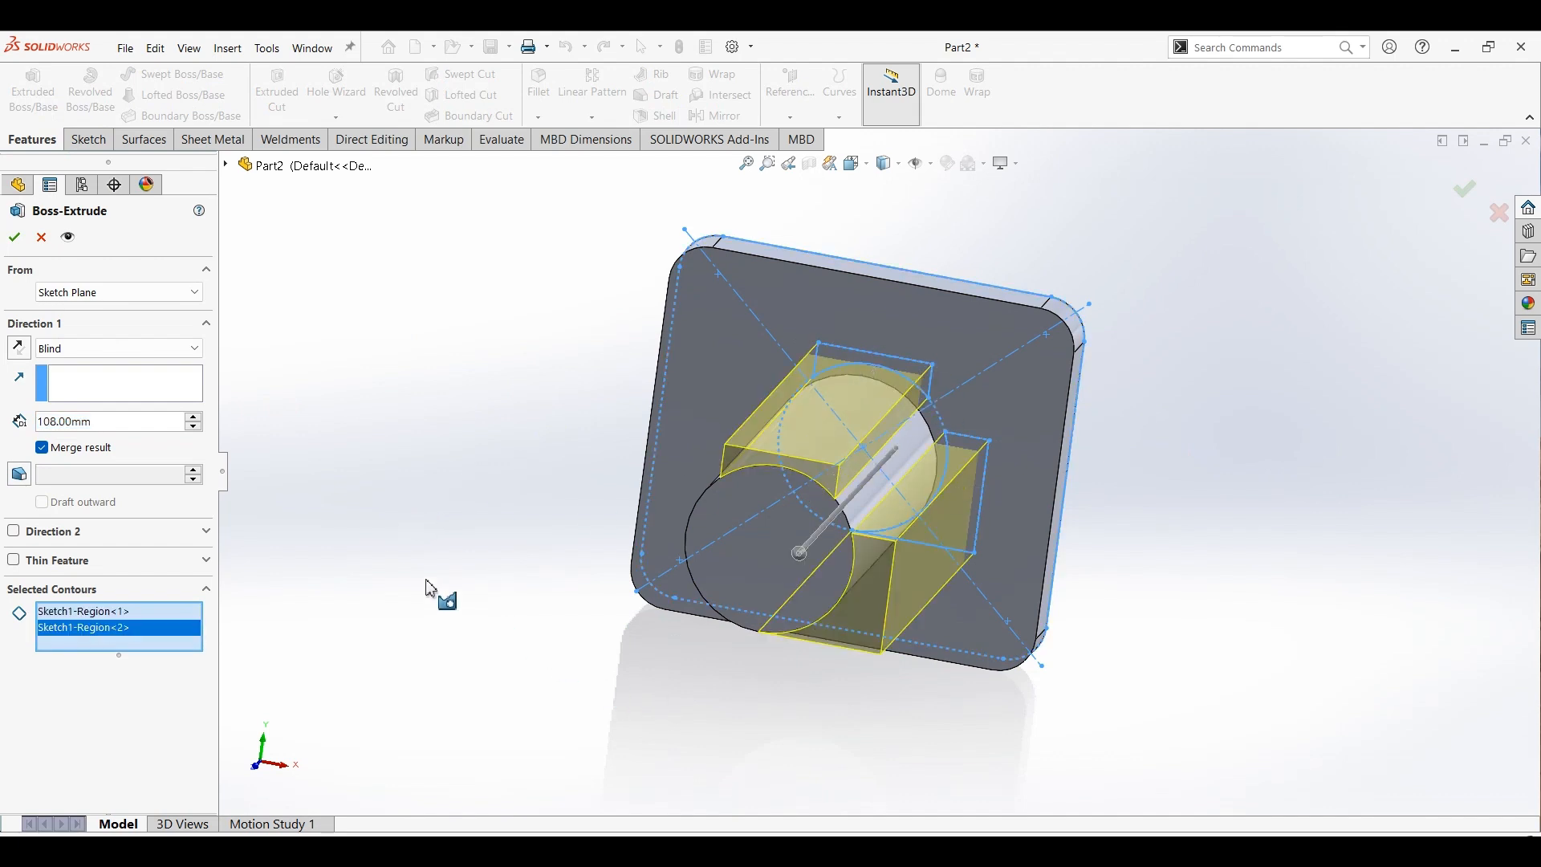
{"action": "left_click", "coordinate": [126, 296]}
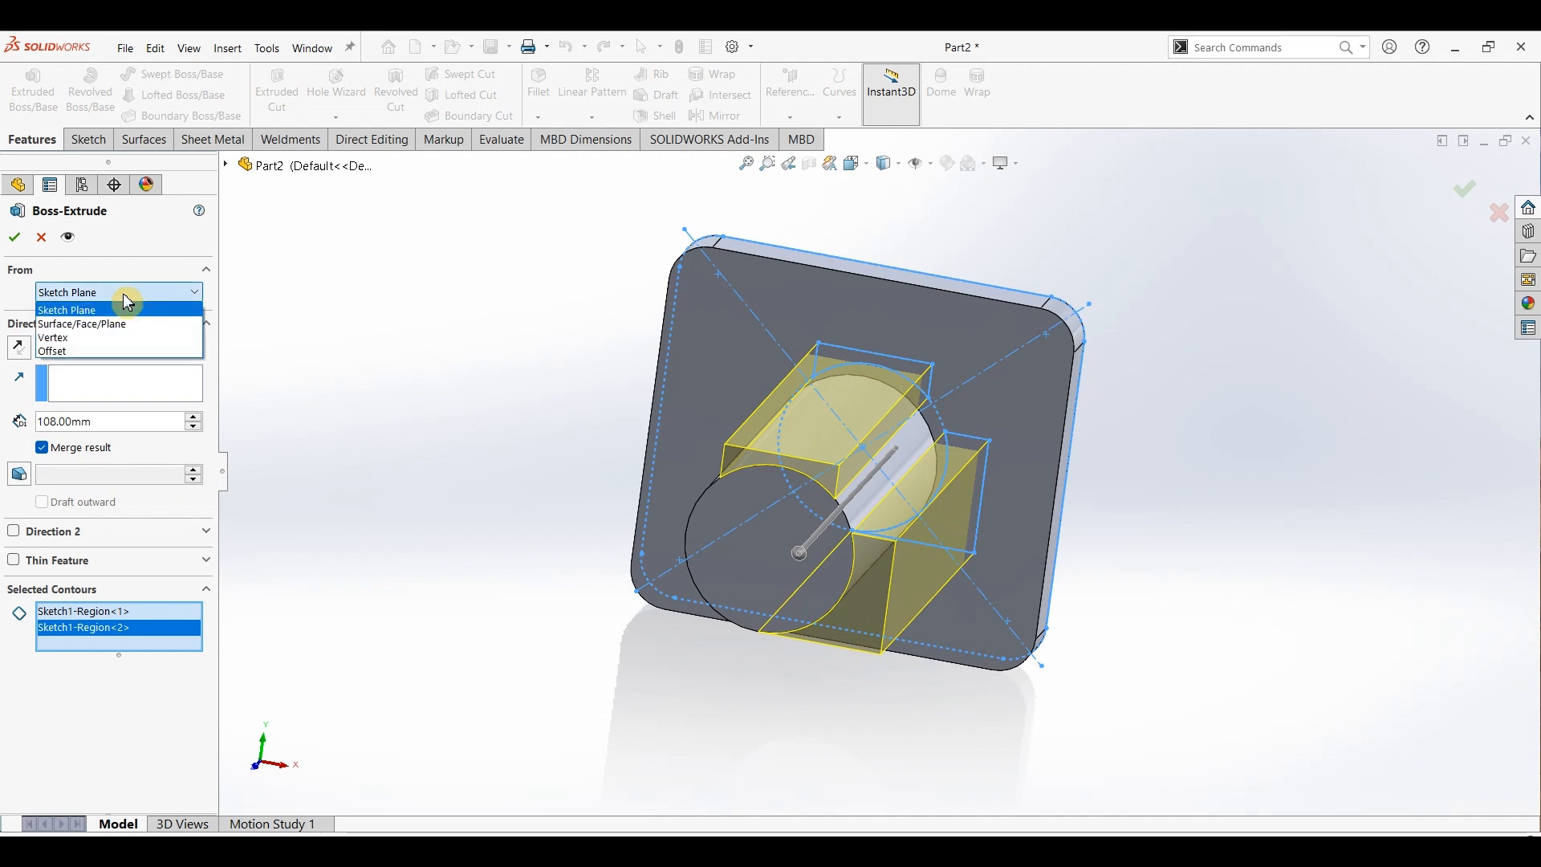
{"action": "left_click", "coordinate": [93, 324]}
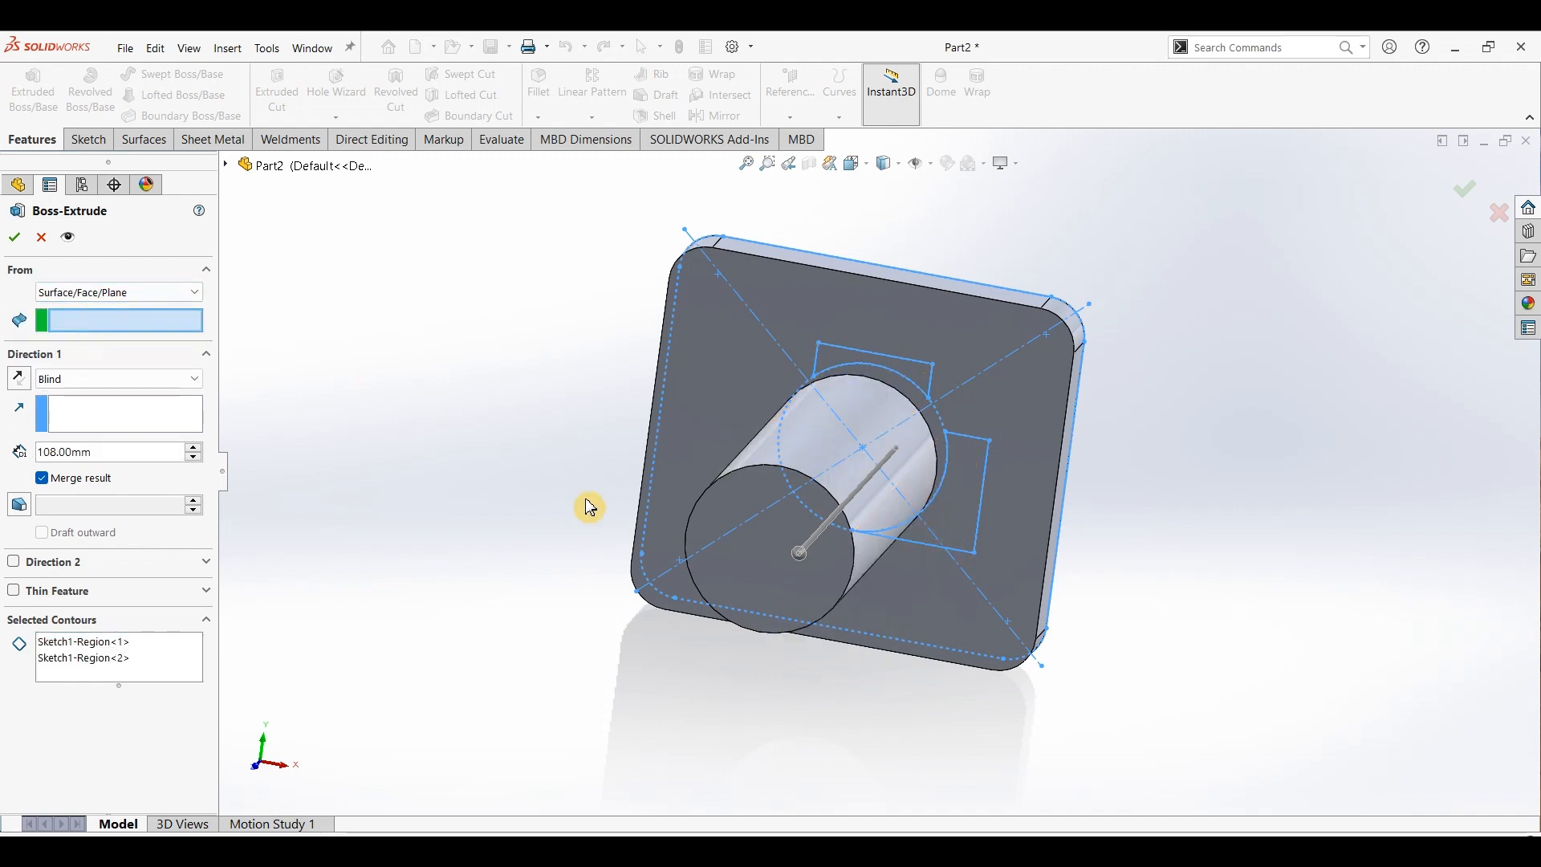
{"action": "left_click", "coordinate": [719, 494]}
{"action": "middle_click_drag", "start_coordinate": [436, 493], "coordinate": [409, 469]}
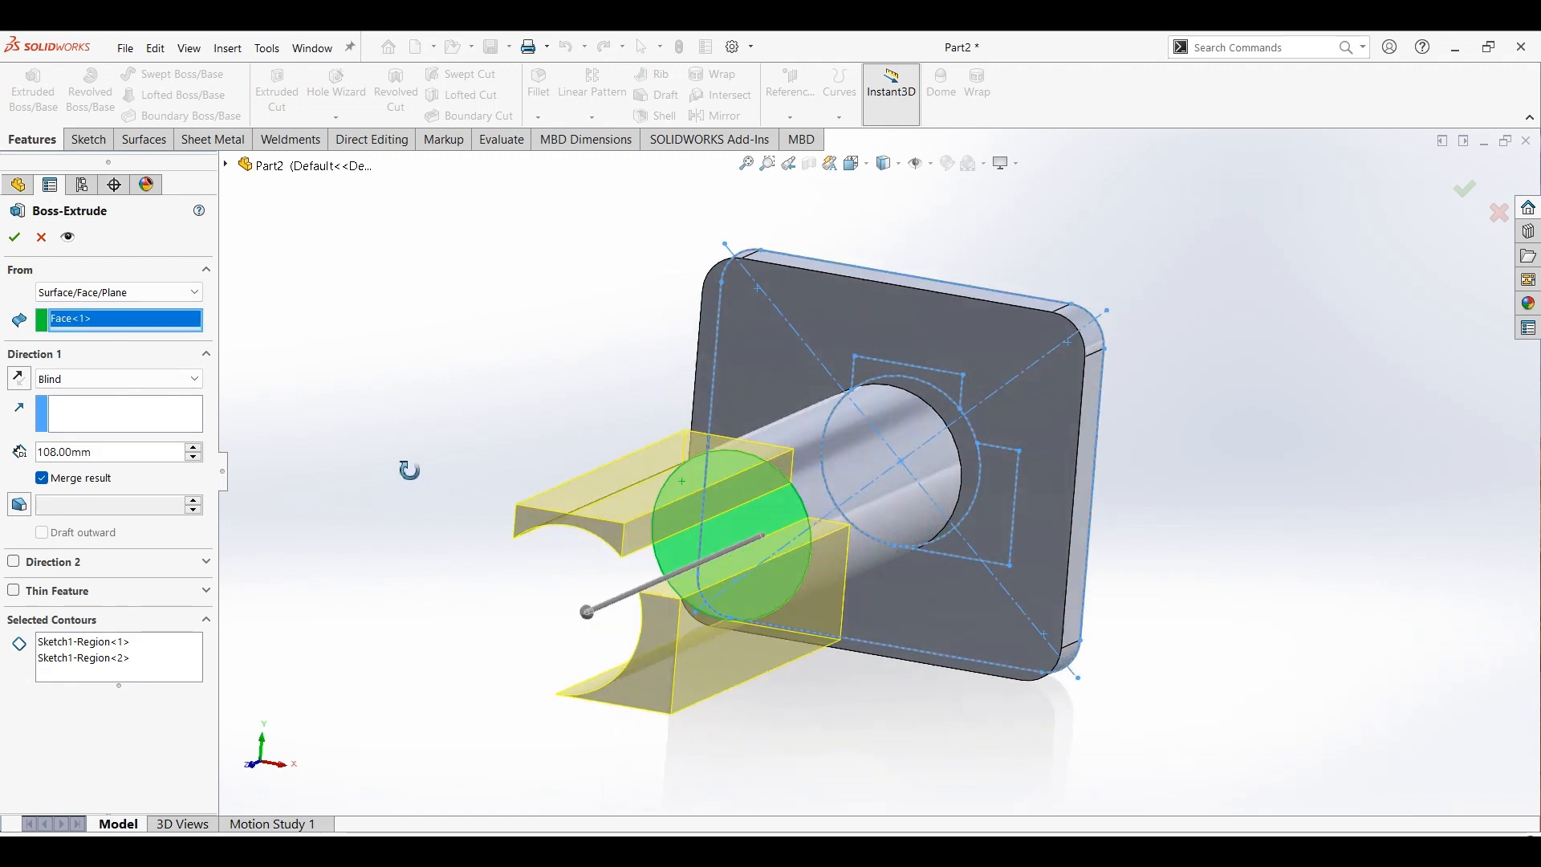
{"action": "left_click", "coordinate": [24, 381]}
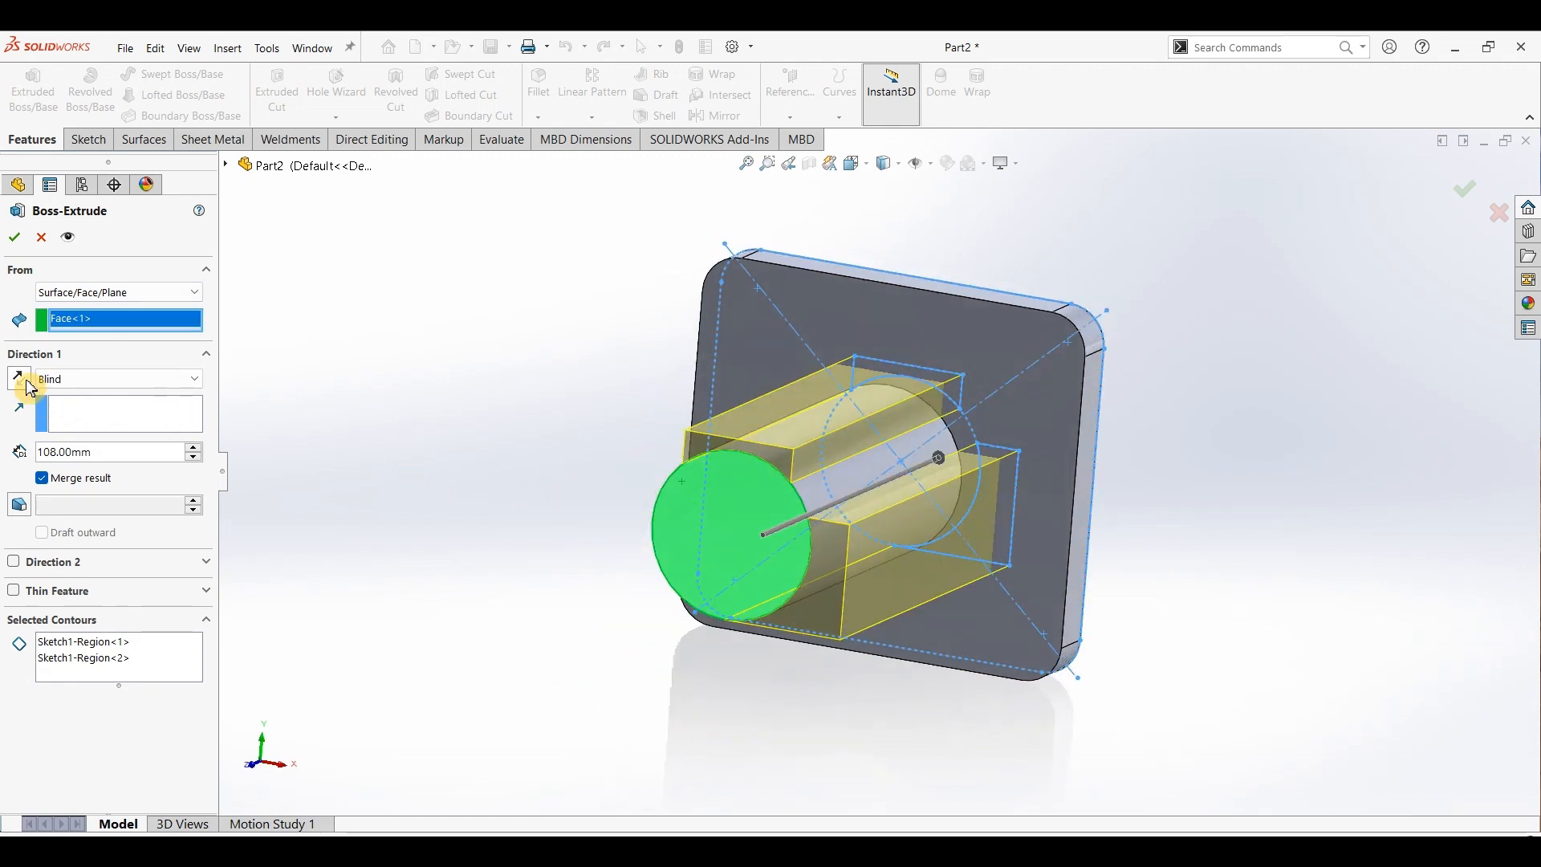
Step: Remove the upper block region from the extrusion and extrude the side block region to a blind depth of 57 mm
{"action": "left_click", "coordinate": [95, 644]}
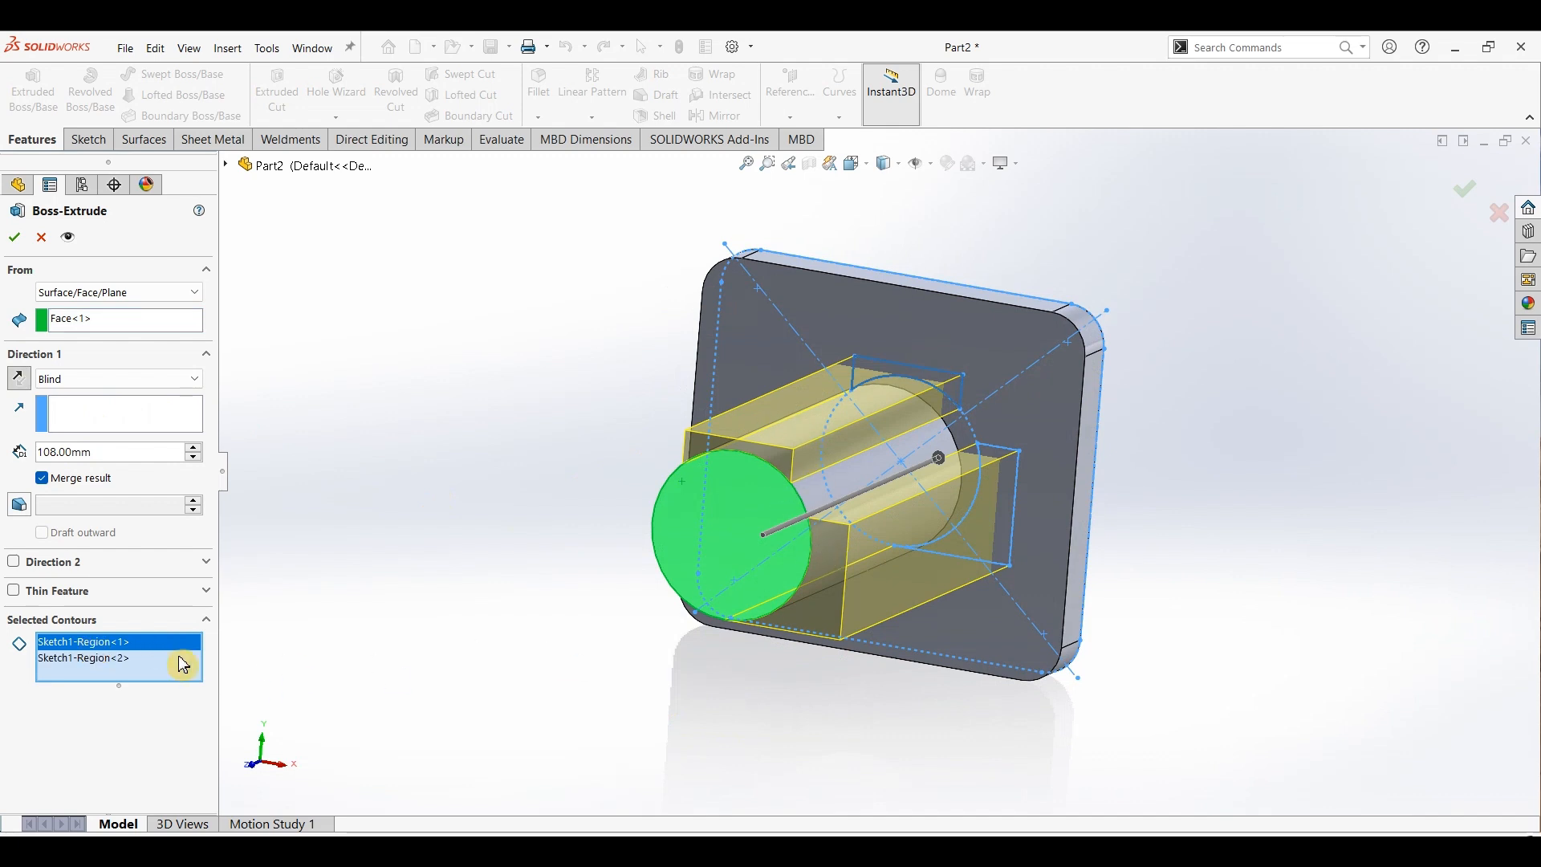
{"action": "key", "text": "Delete"}
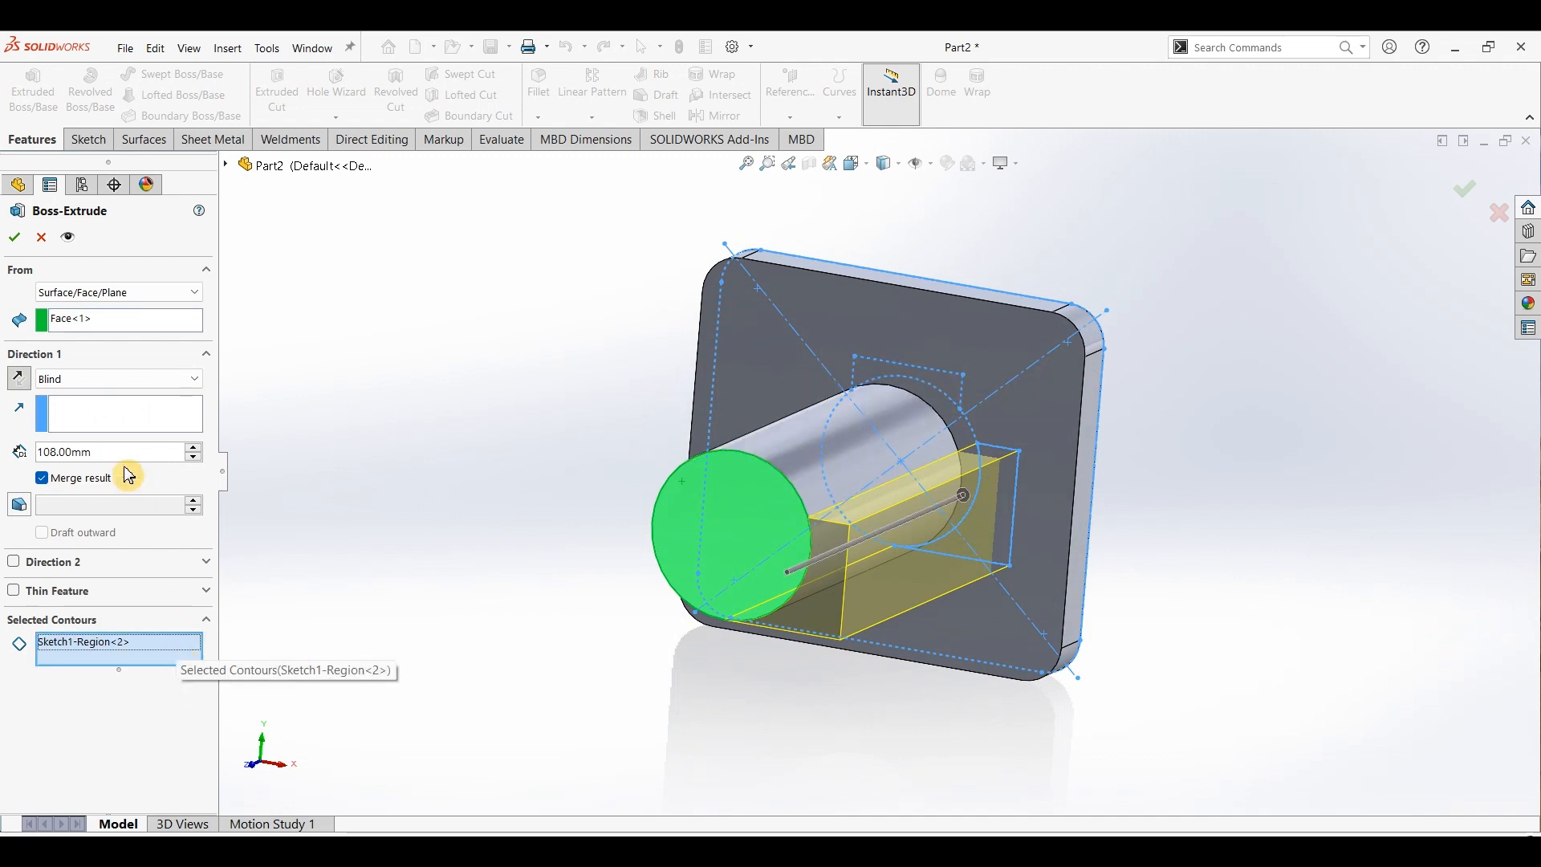
{"action": "double_click", "coordinate": [111, 452]}
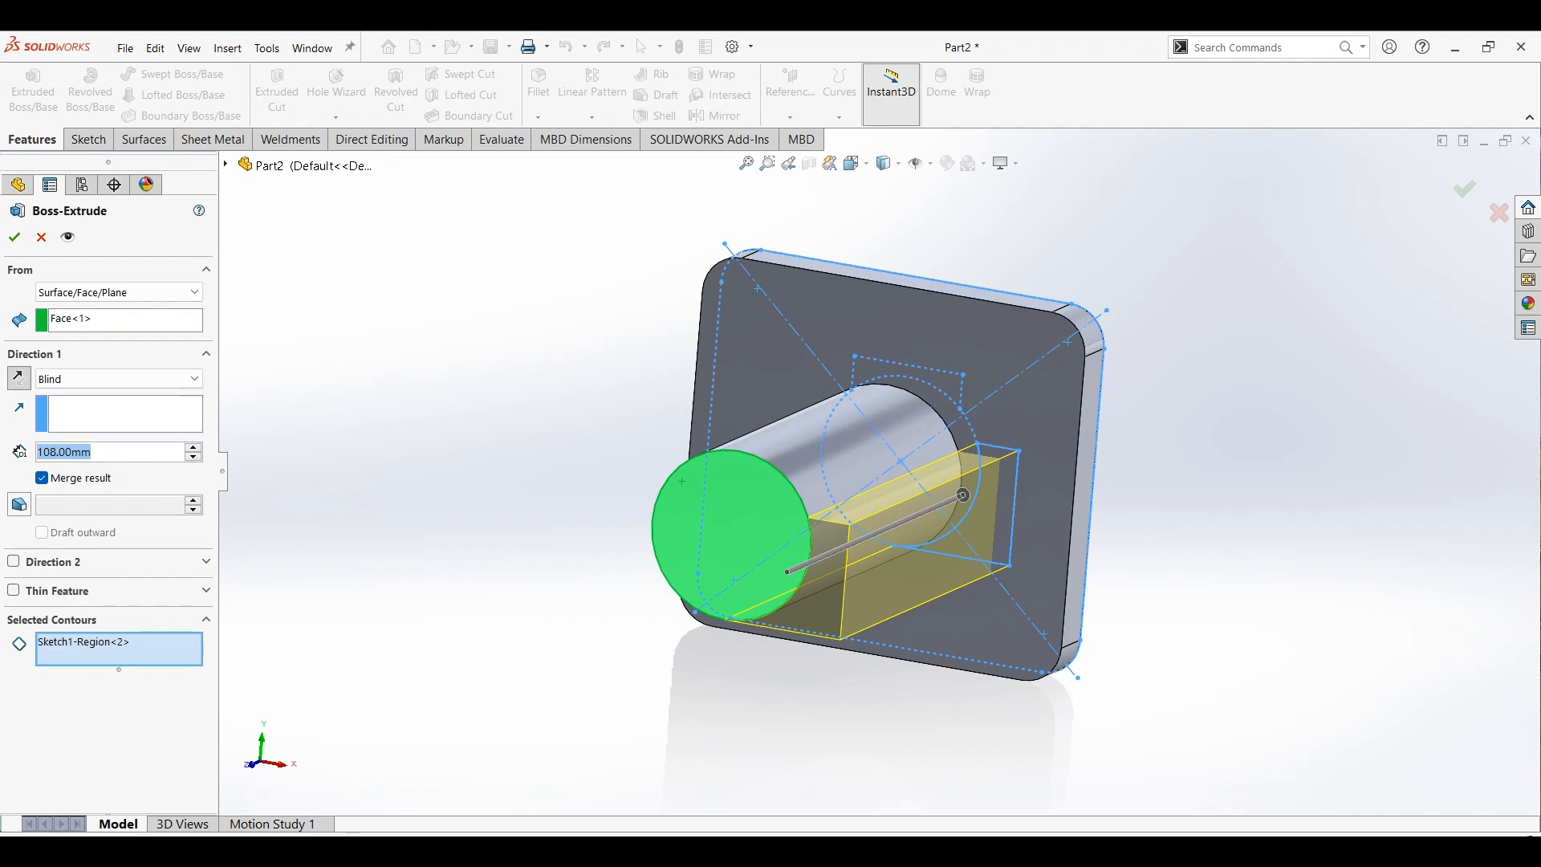
{"action": "type", "text": "57"}
{"action": "key", "text": "Return"}
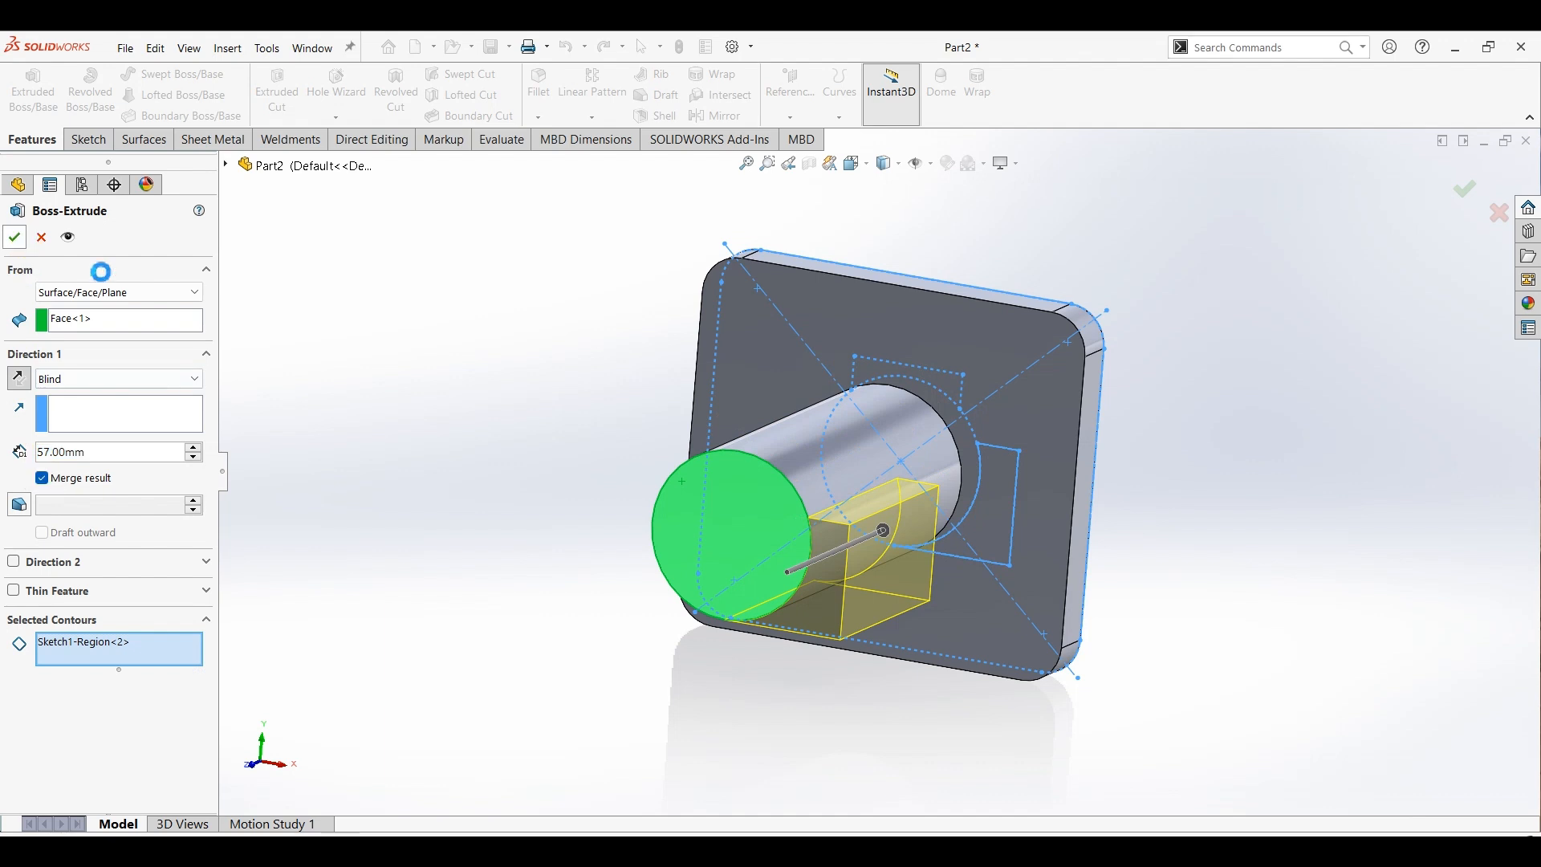
{"action": "left_click", "coordinate": [17, 237]}
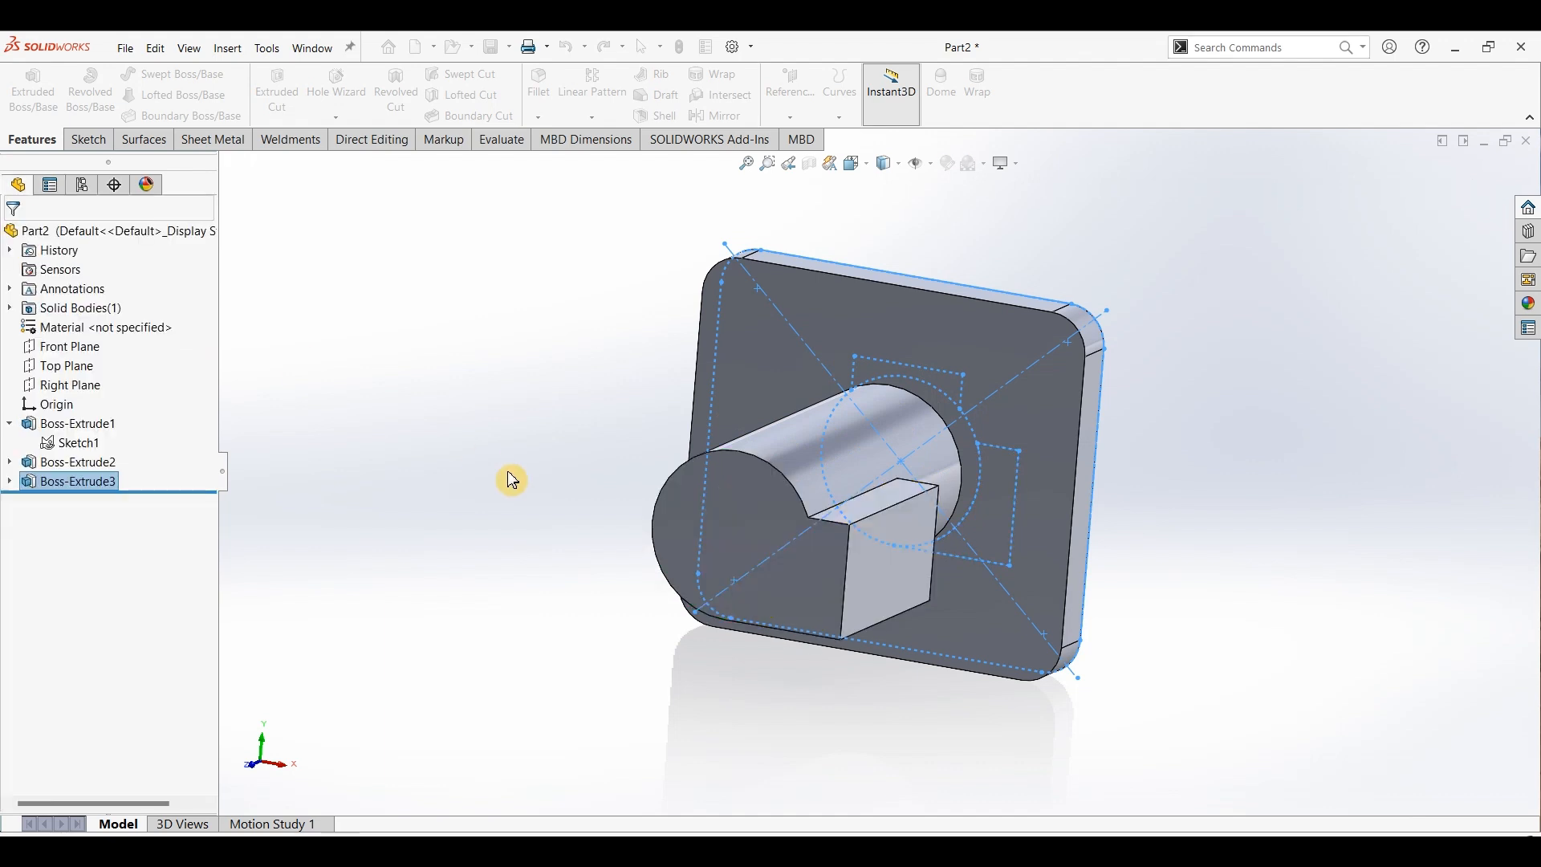
Step: Extrude the upper block region from the cylinder's free end face toward the plate to a blind depth of 76 mm
{"action": "left_click", "coordinate": [93, 455]}
{"action": "left_click", "coordinate": [41, 96]}
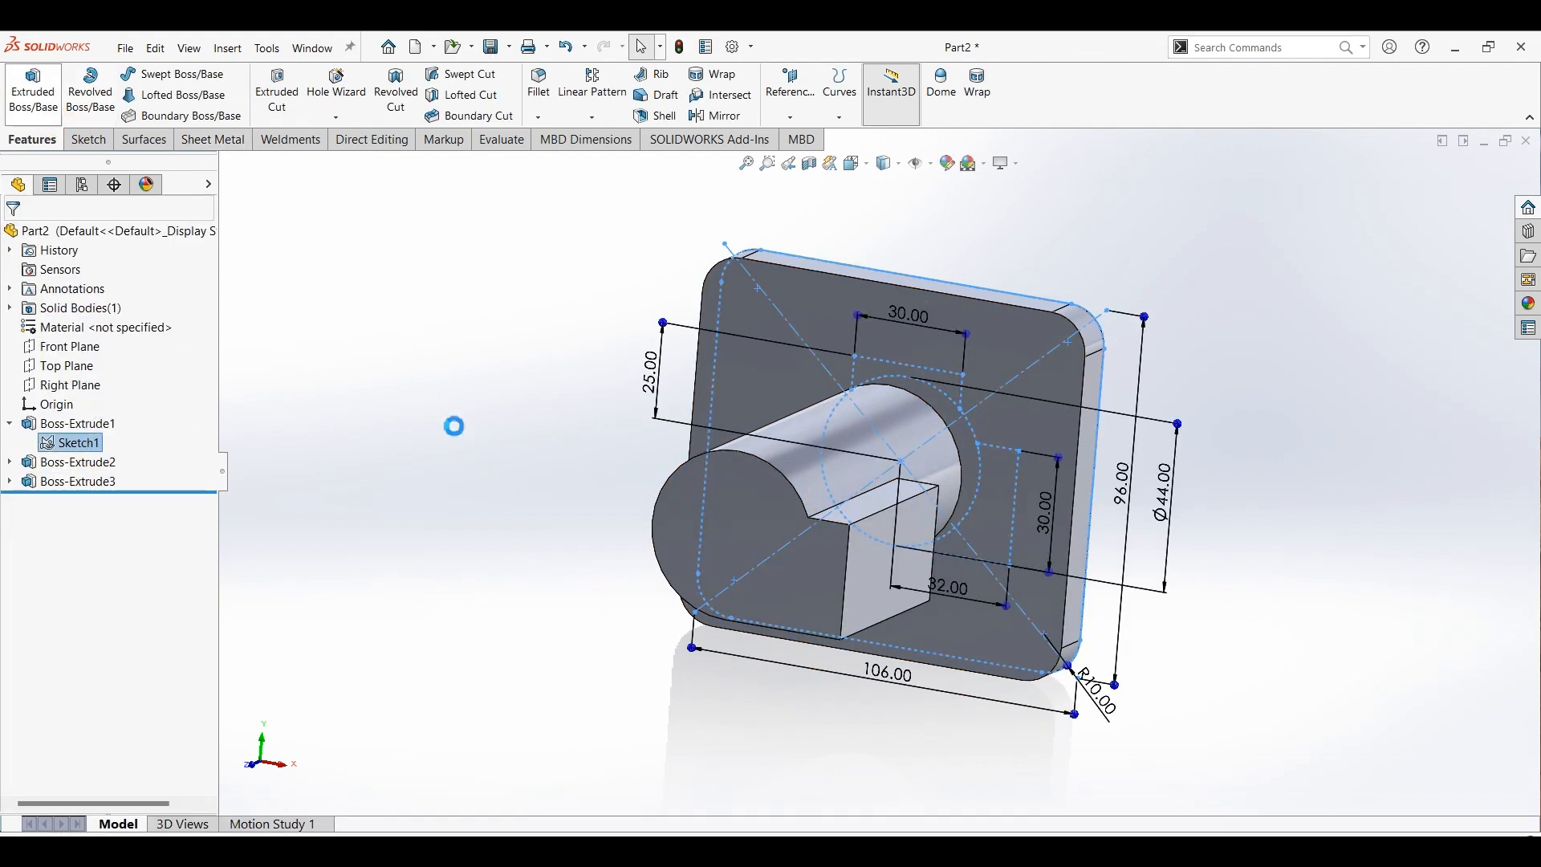
{"action": "left_click", "coordinate": [953, 393]}
{"action": "left_click", "coordinate": [120, 294]}
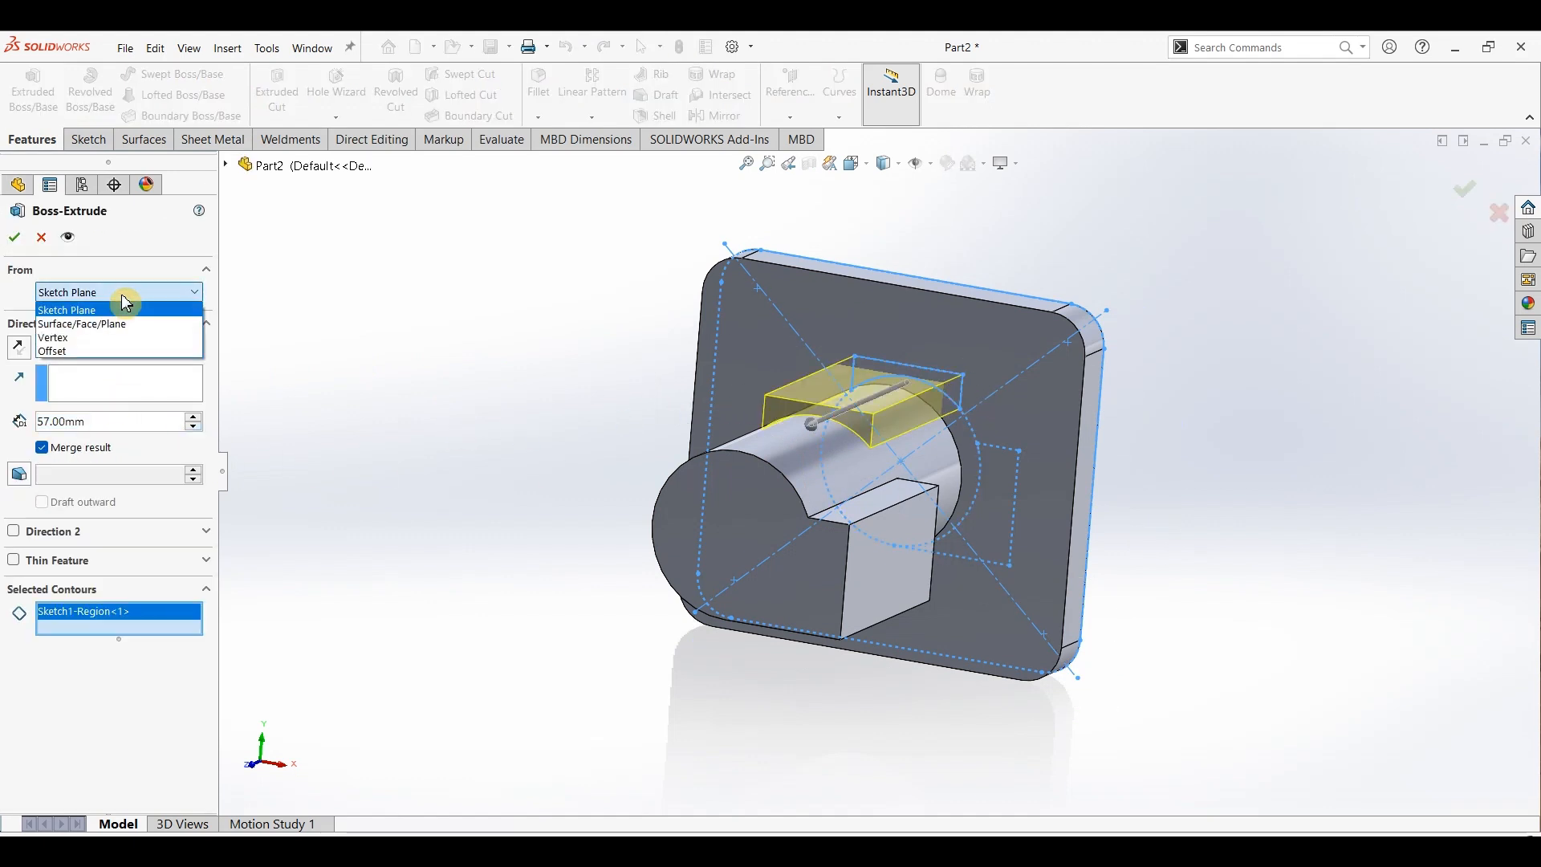
{"action": "left_click", "coordinate": [90, 325]}
{"action": "left_click", "coordinate": [739, 512]}
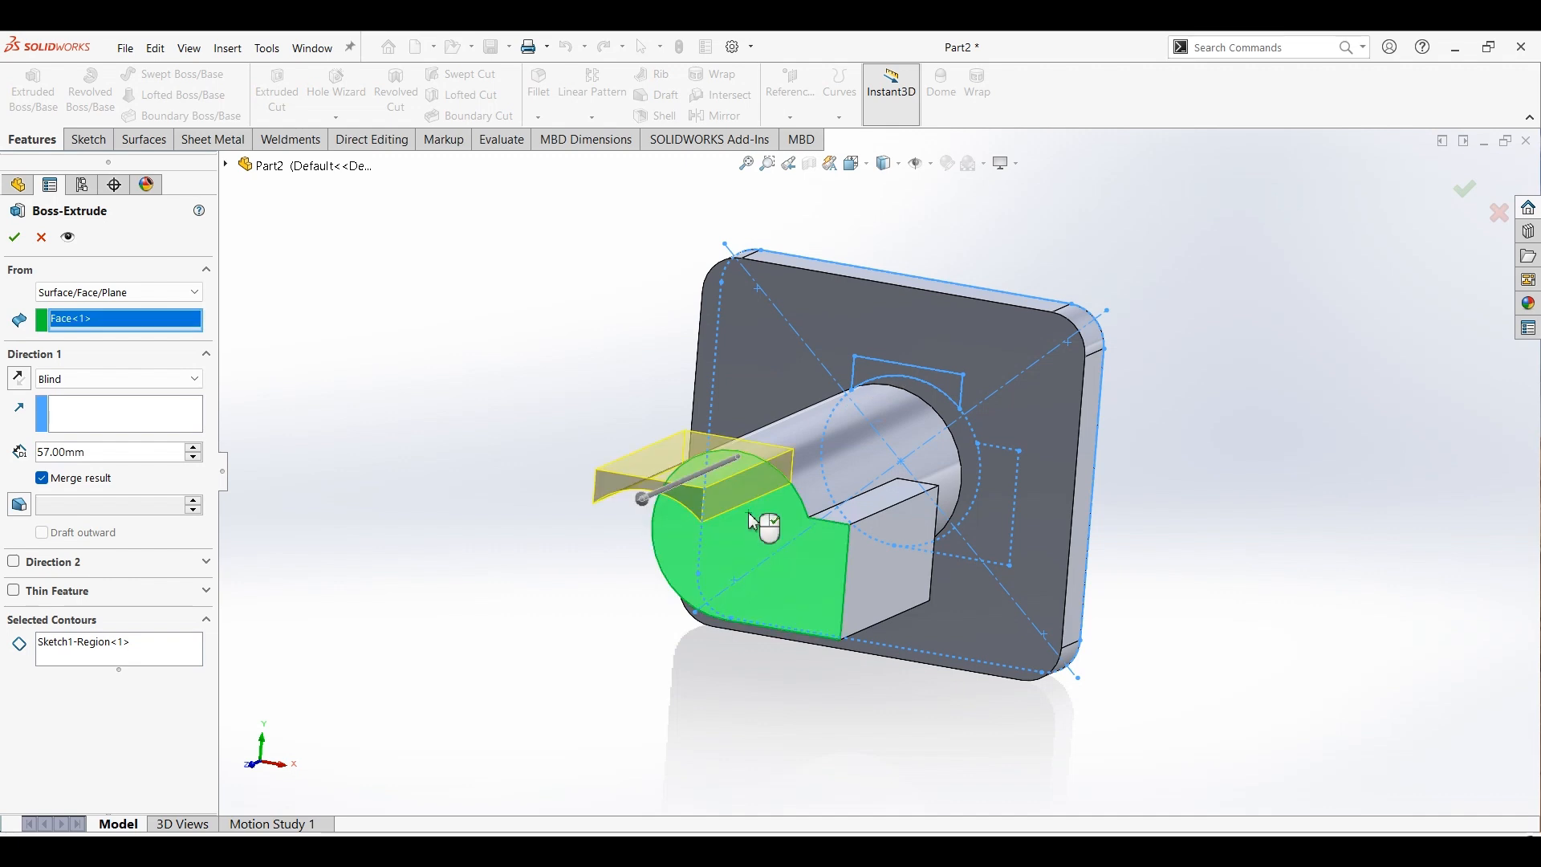
{"action": "left_click", "coordinate": [20, 379]}
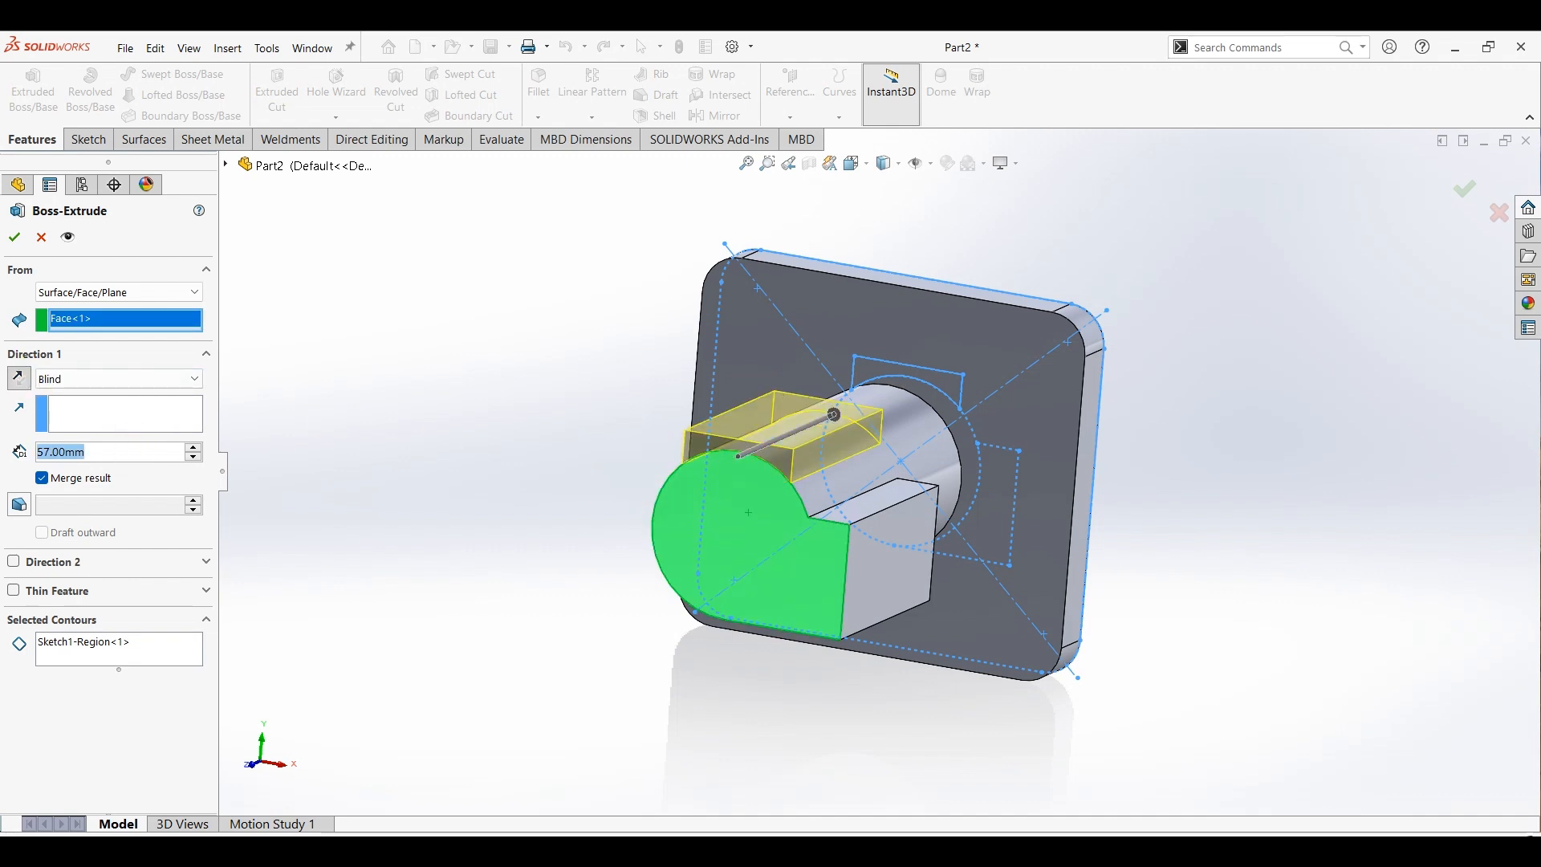
{"action": "type", "text": "76"}
{"action": "key", "text": "Return"}
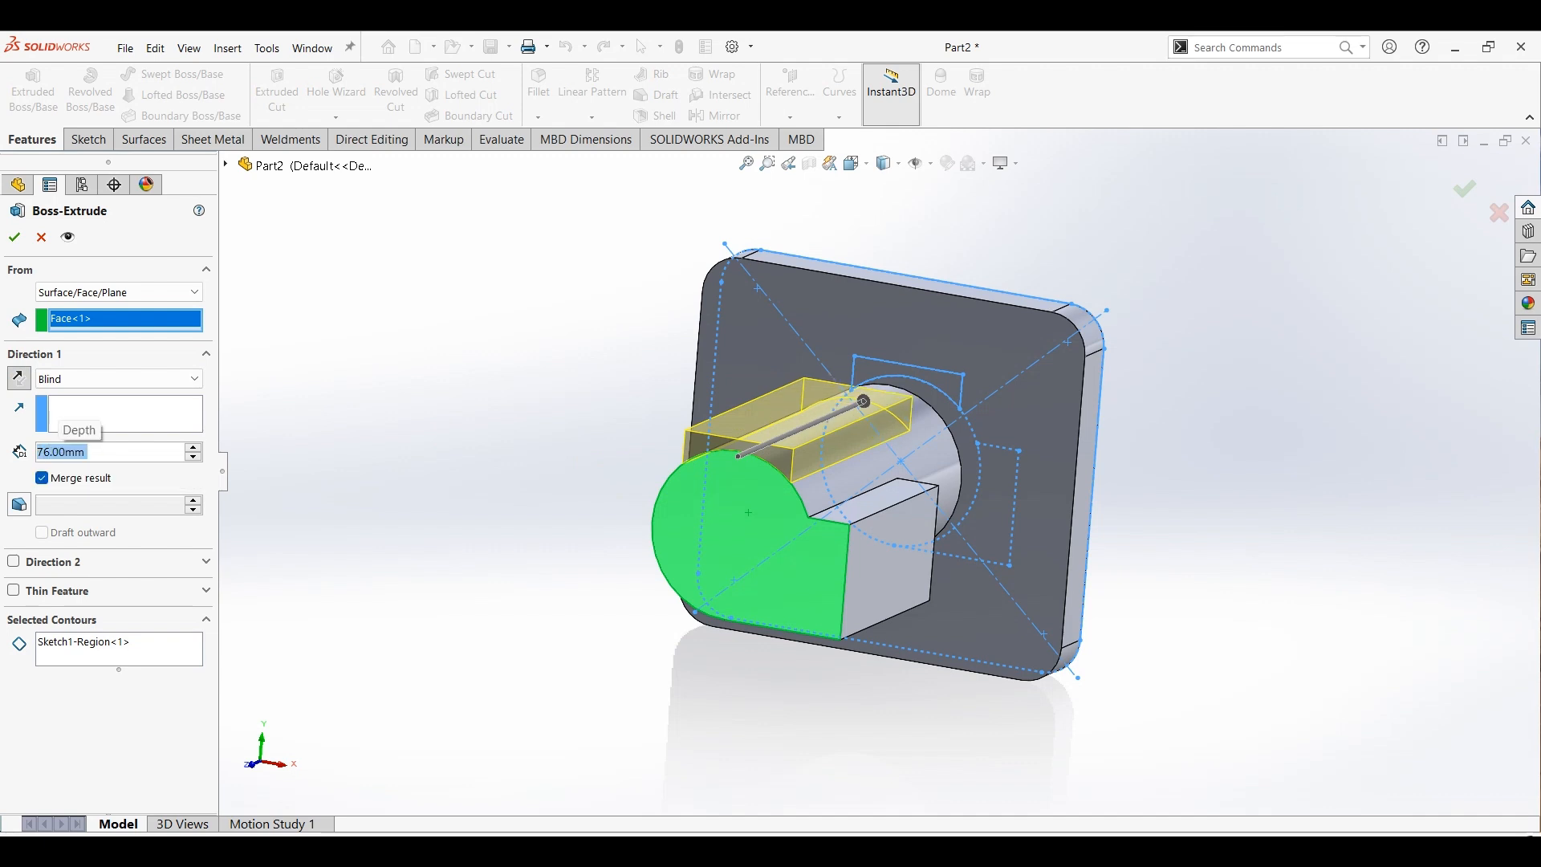
{"action": "left_click", "coordinate": [15, 238]}
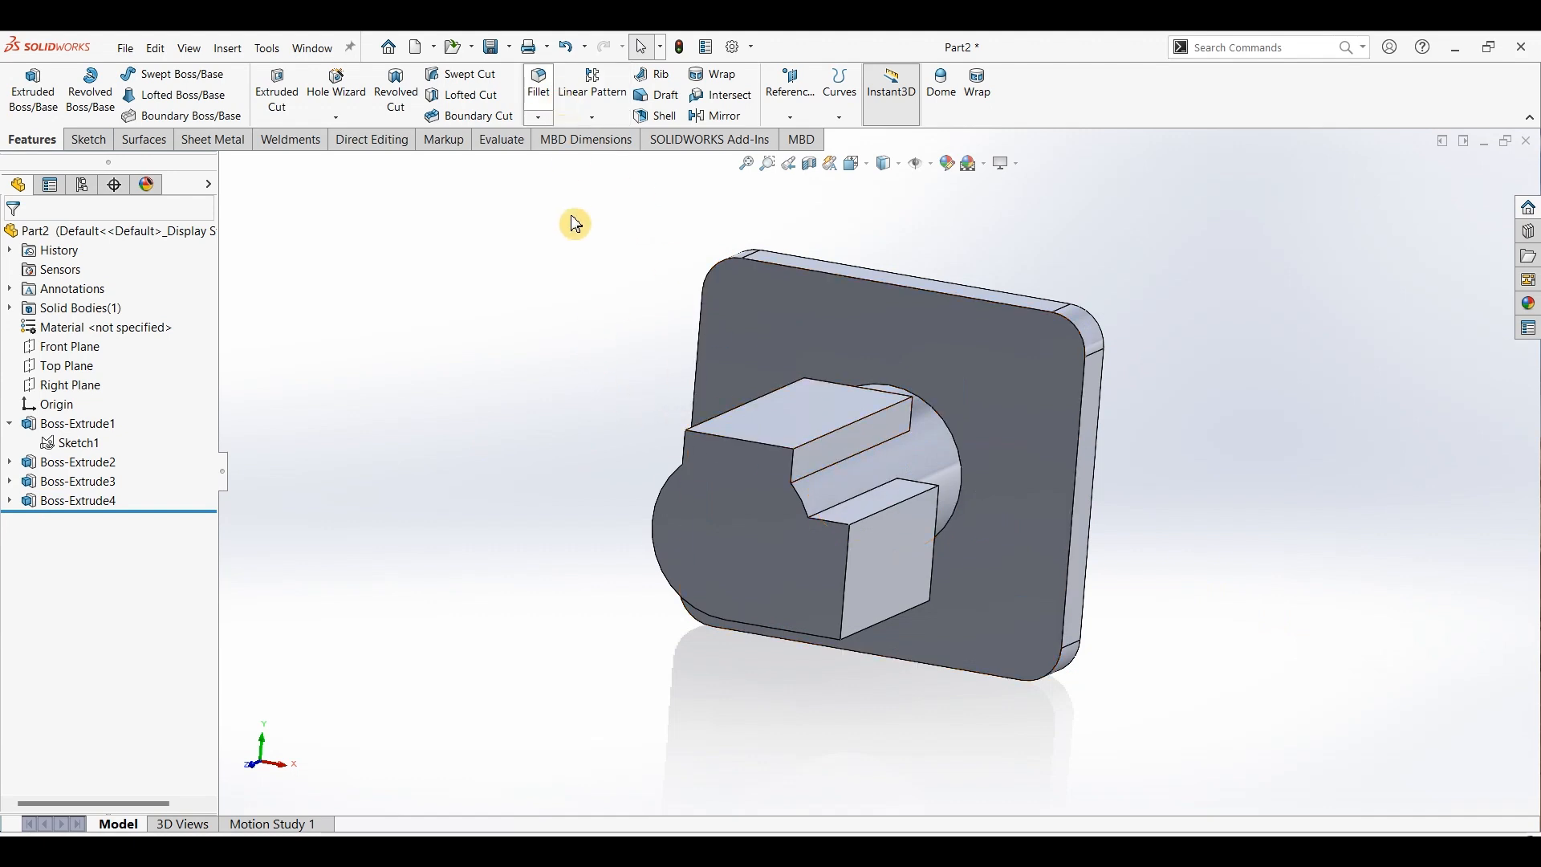
Step: Fillet the two inner edges where the upper and side blocks meet the cylinder with a 5 mm radius
{"action": "type", "text": "5"}
{"action": "key", "text": "Return"}
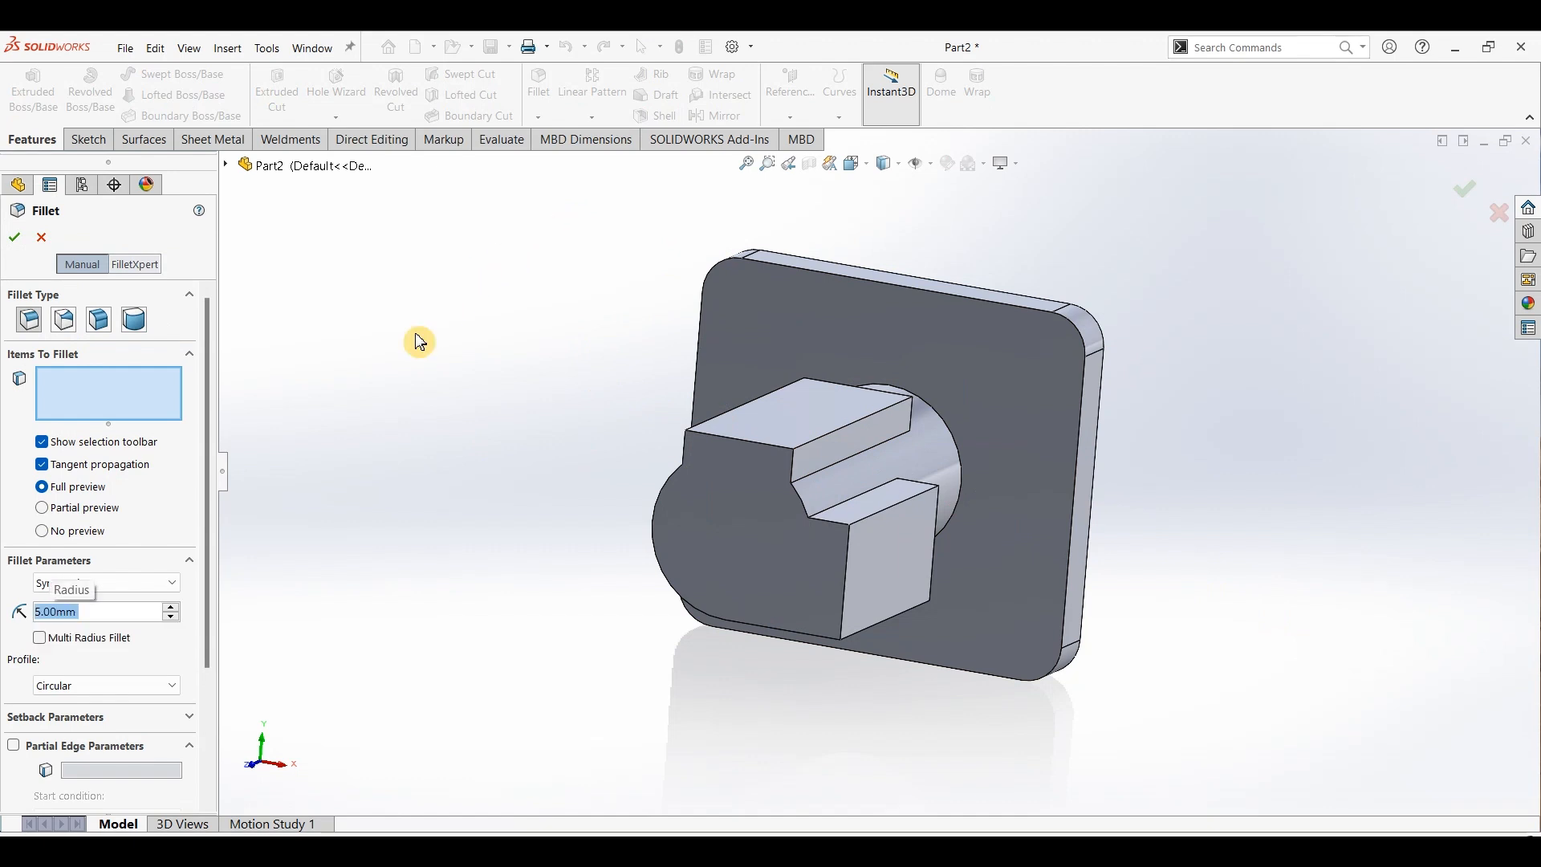
{"action": "left_click", "coordinate": [873, 459]}
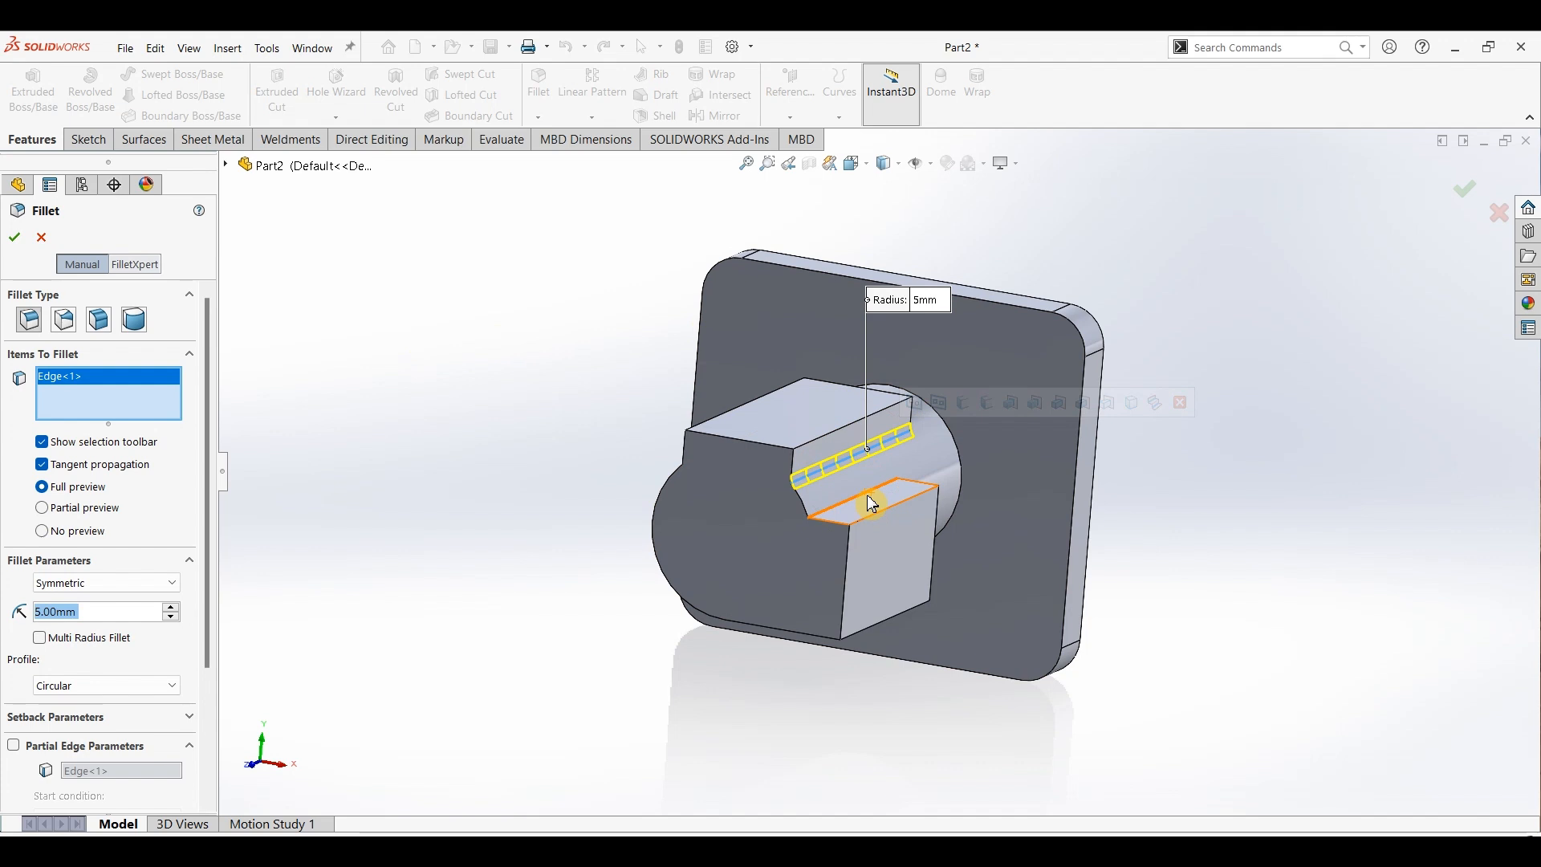
{"action": "left_click", "coordinate": [18, 241]}
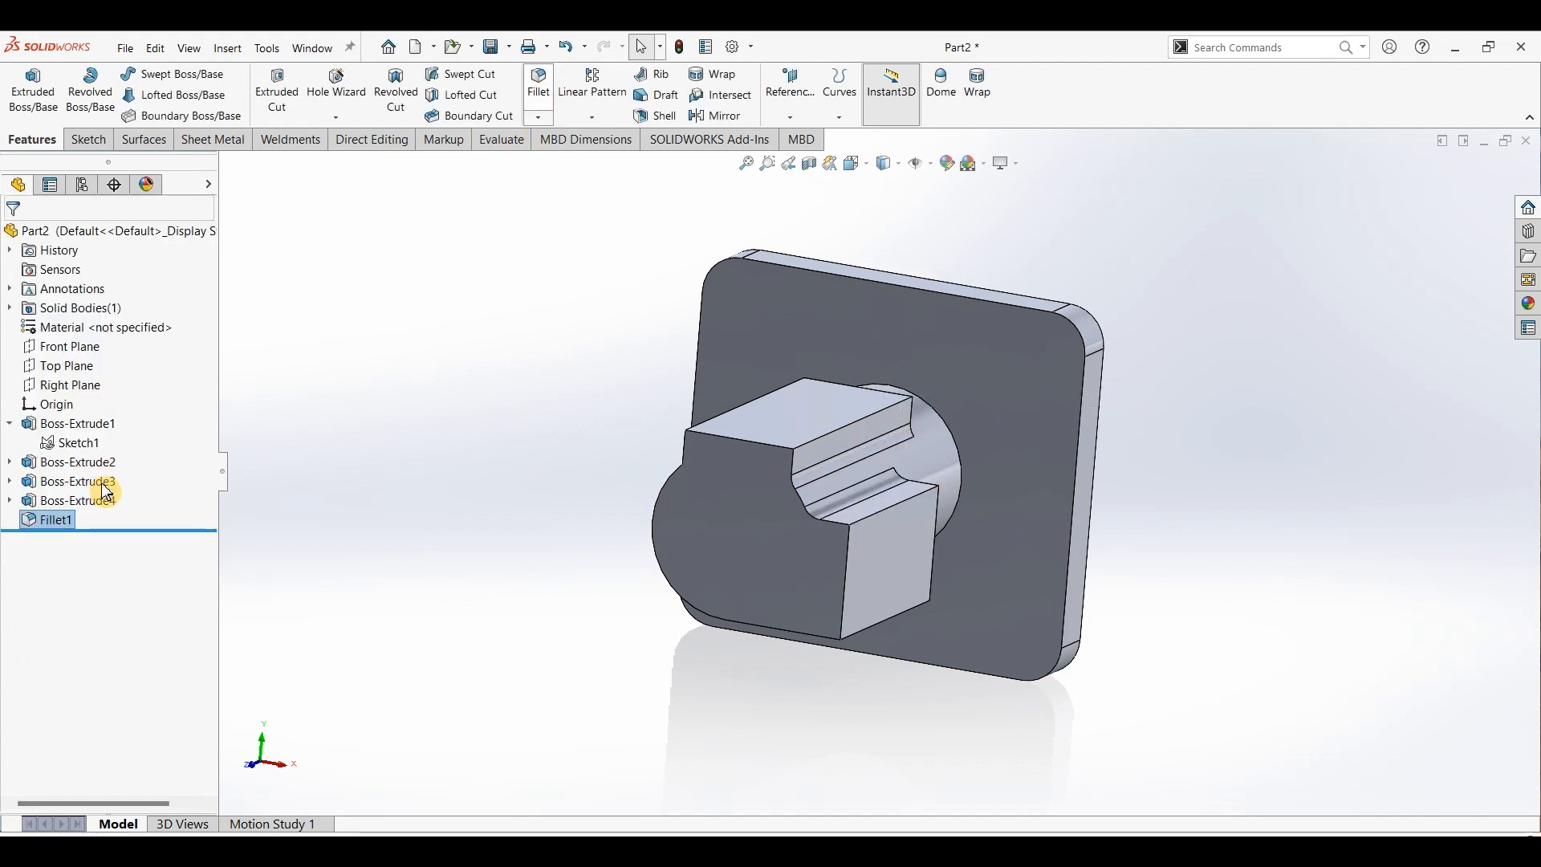
Step: Fillet the edge where the upper block's outer side, away from the side block, meets the cylinder with a 15 mm radius
{"action": "key", "text": "Return"}
{"action": "type", "text": "15"}
{"action": "key", "text": "Return"}
{"action": "middle_click_drag", "start_coordinate": [627, 459], "coordinate": [763, 468]}
{"action": "left_click", "coordinate": [793, 455]}
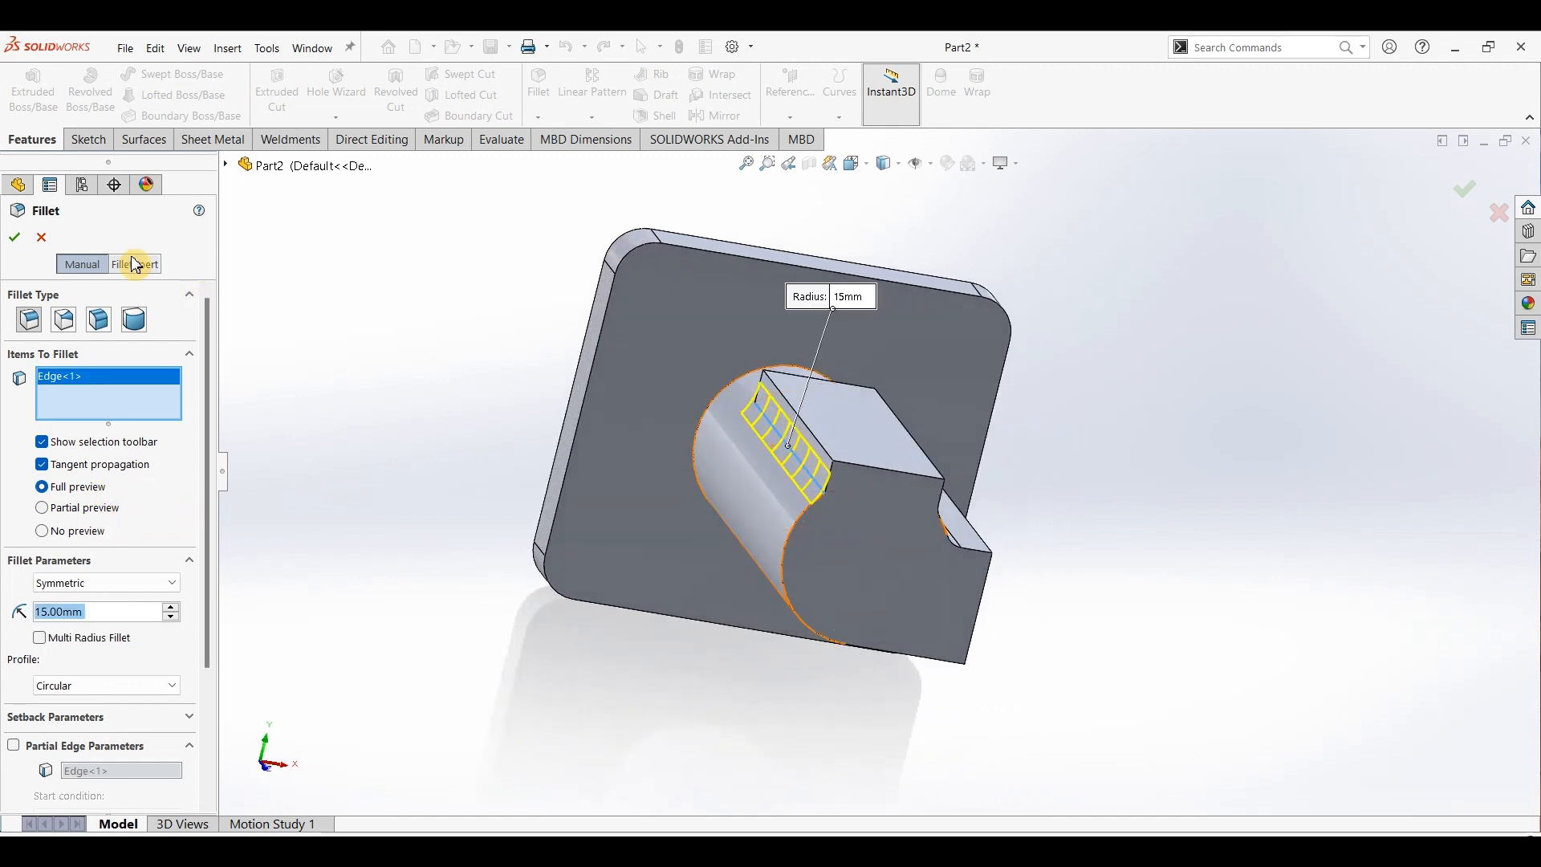
{"action": "left_click", "coordinate": [14, 237]}
{"action": "left_click", "coordinate": [1222, 343]}
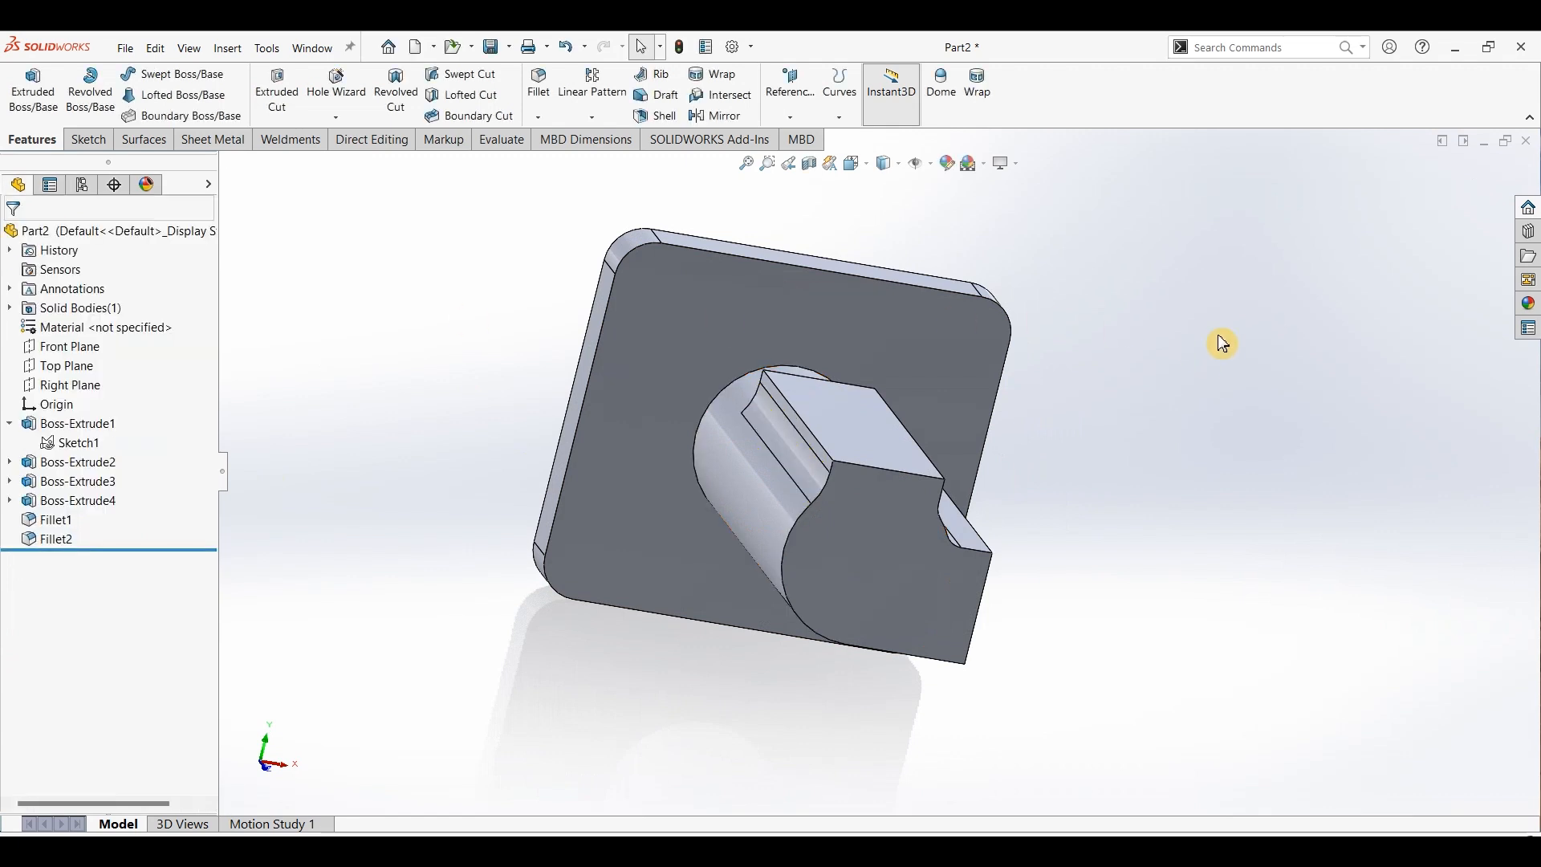
Step: Open a new sketch on the free end face of the cylinder and blocks
{"action": "key", "text": "ctrl+7"}
{"action": "mouse_move", "coordinate": [1221, 343]}
{"action": "middle_mouse_down"}
{"action": "mouse_move", "coordinate": [1228, 379]}
{"action": "mouse_move", "coordinate": [1207, 335]}
{"action": "mouse_move", "coordinate": [1200, 350]}
{"action": "mouse_move", "coordinate": [1216, 370]}
{"action": "middle_mouse_up"}
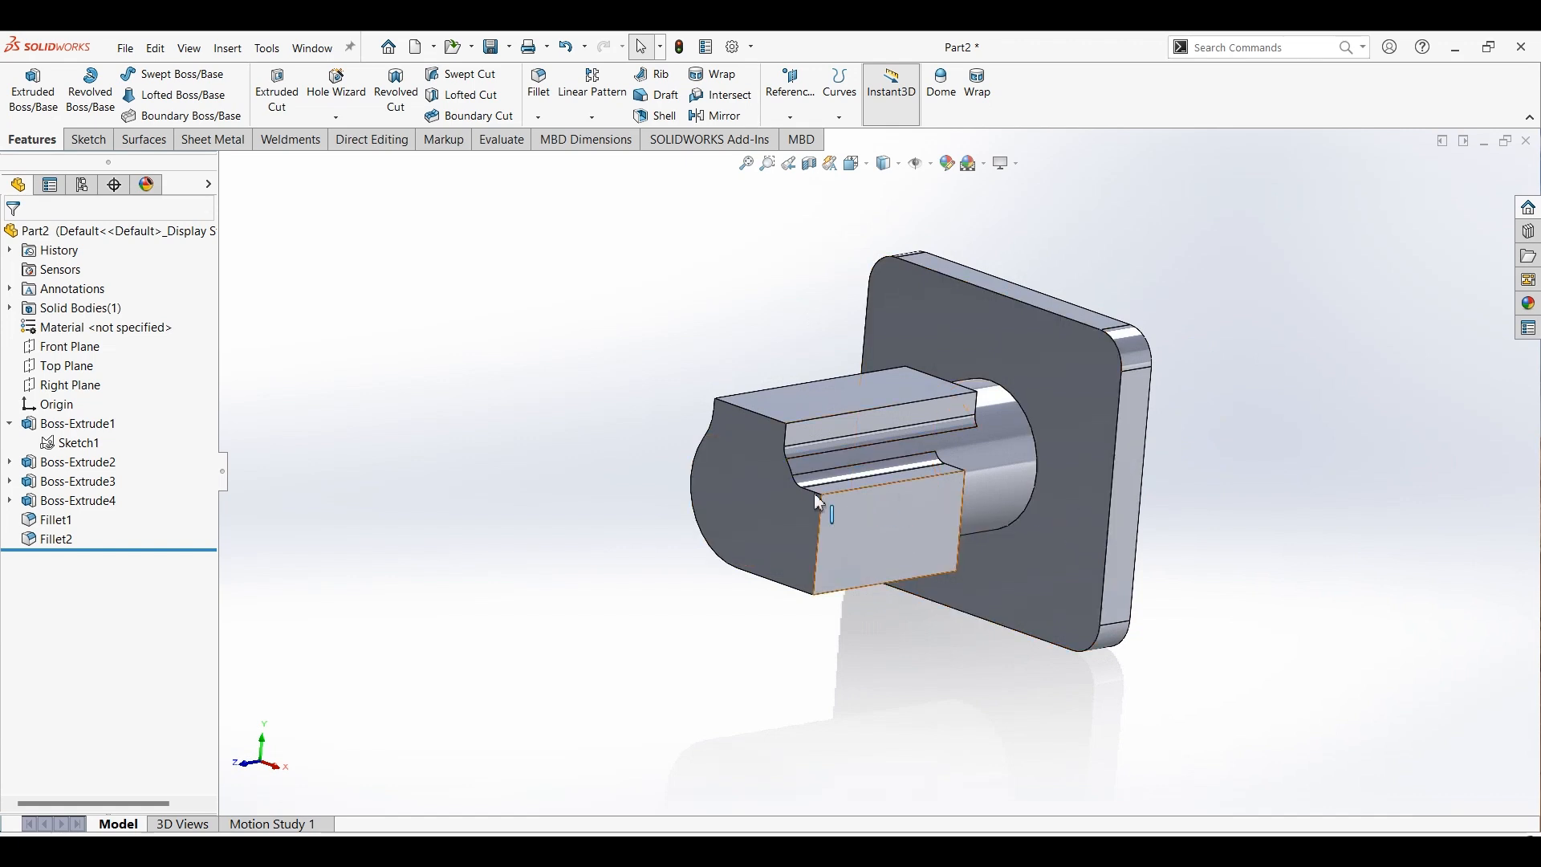
{"action": "left_click", "coordinate": [763, 494]}
{"action": "left_click", "coordinate": [88, 139]}
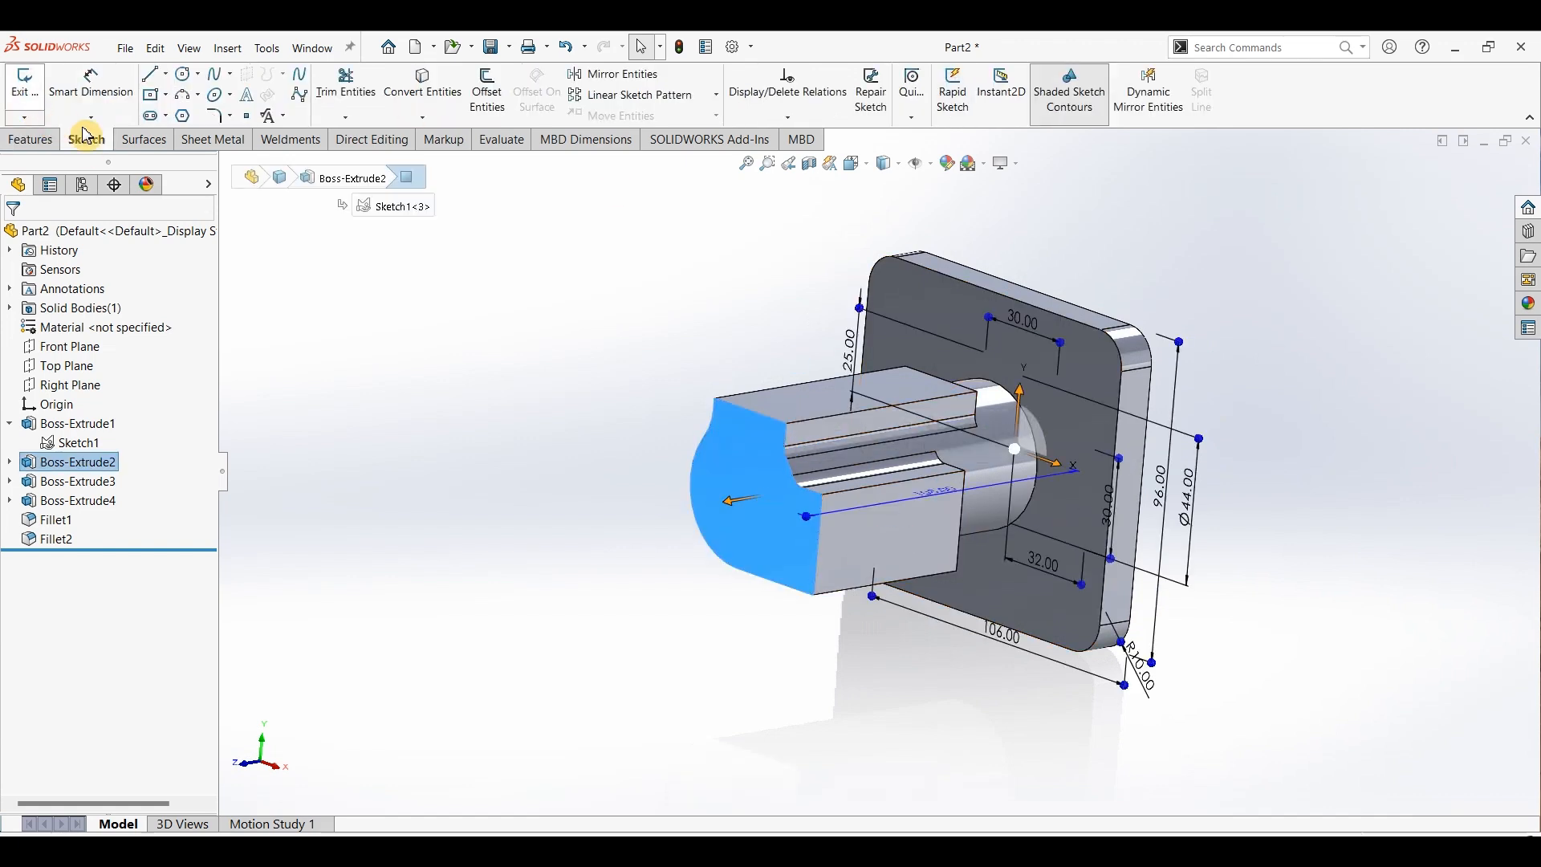
{"action": "left_click", "coordinate": [24, 87]}
{"action": "left_click", "coordinate": [301, 291]}
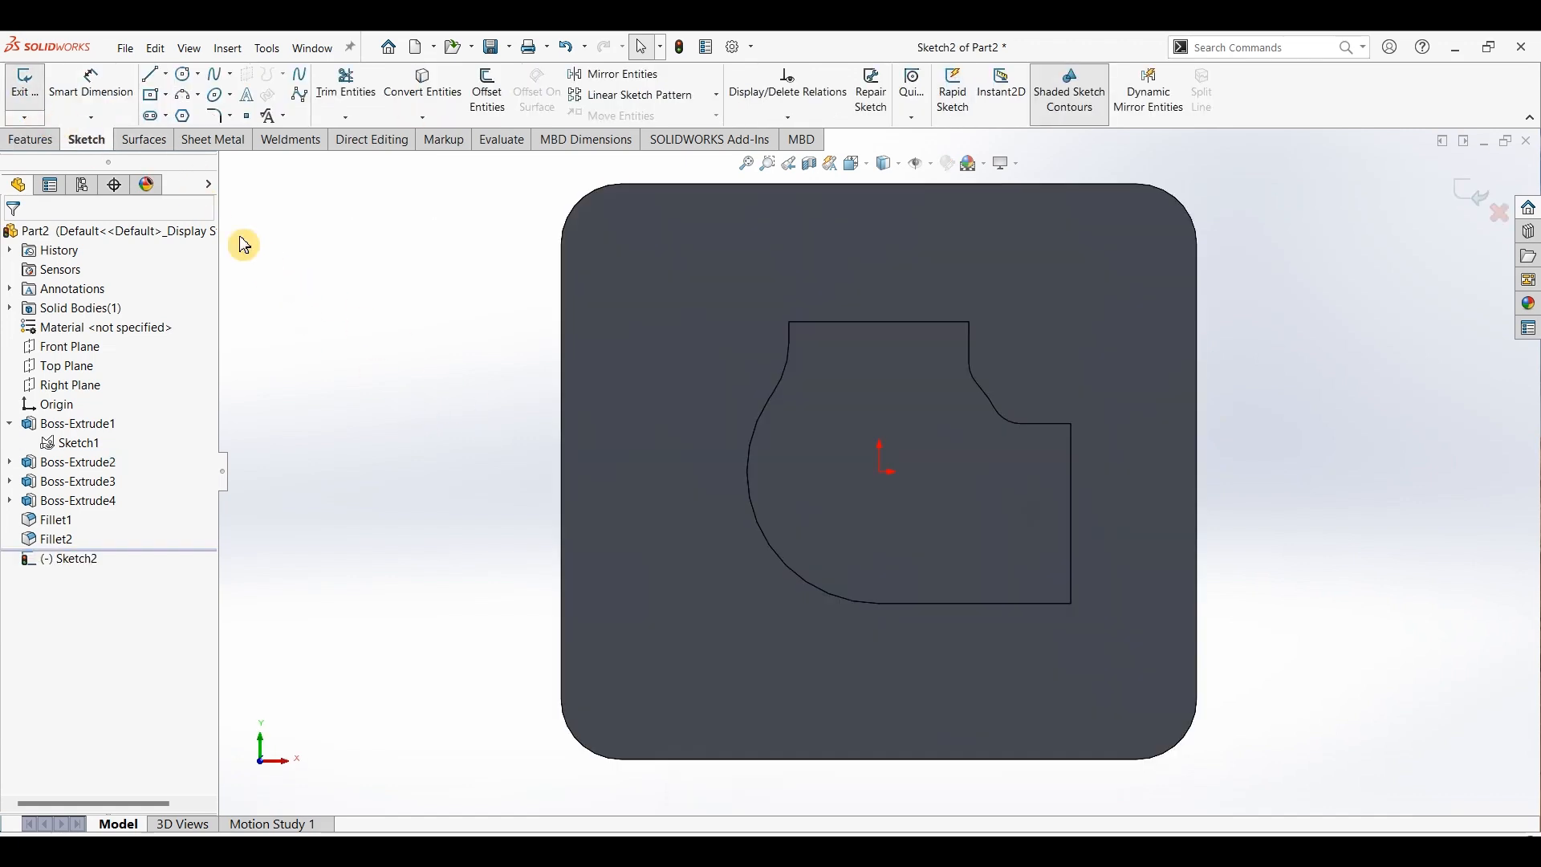
Step: Sketch an upright corner rectangle about 7 mm wide and 20 mm high inside the side block's end face
{"action": "left_click", "coordinate": [152, 96]}
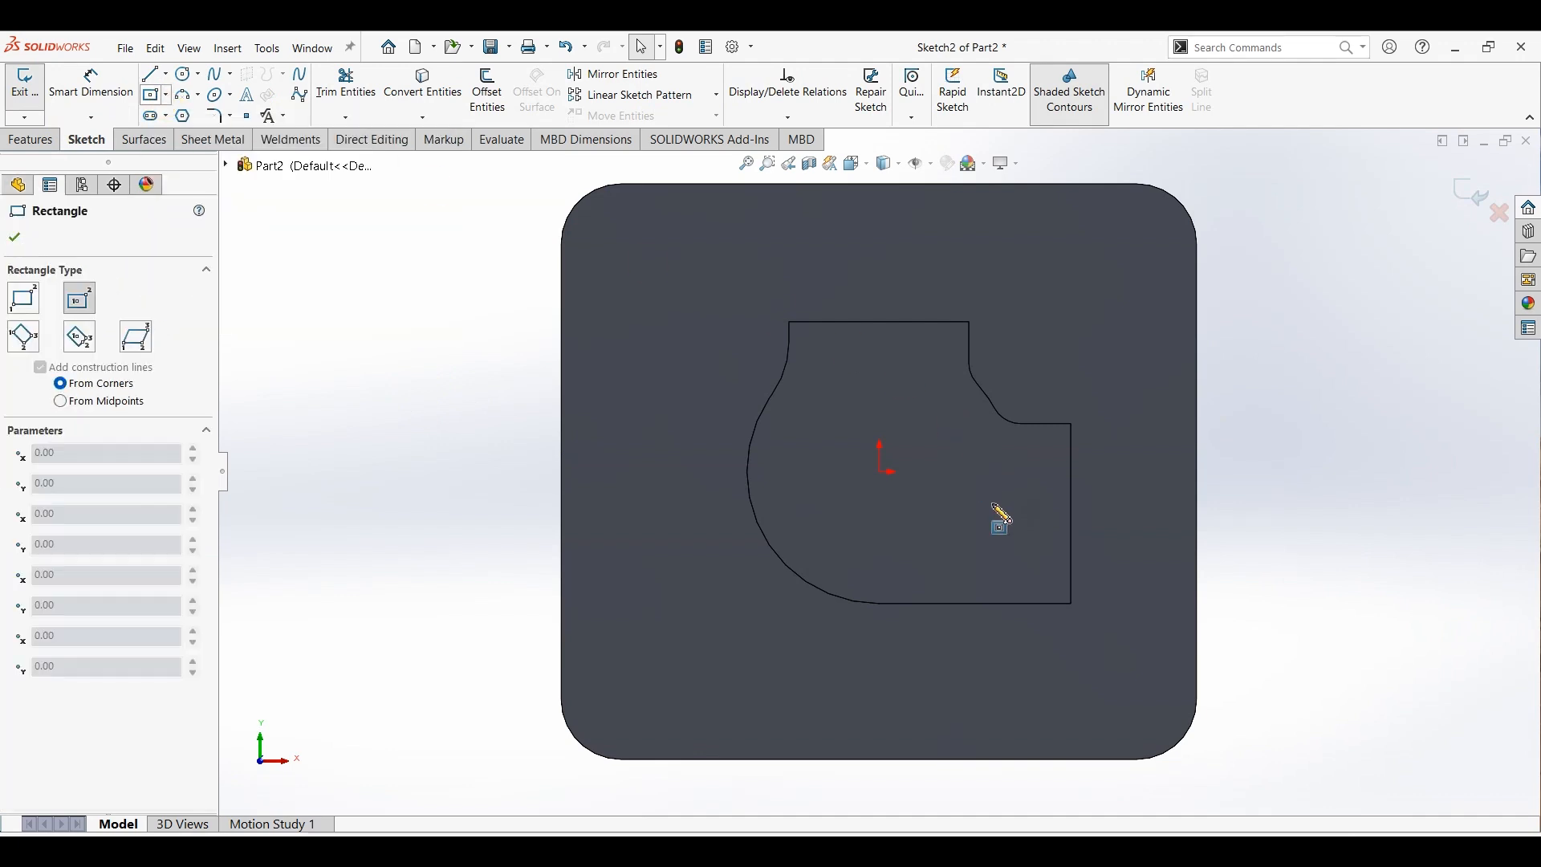
{"action": "left_click", "coordinate": [167, 96]}
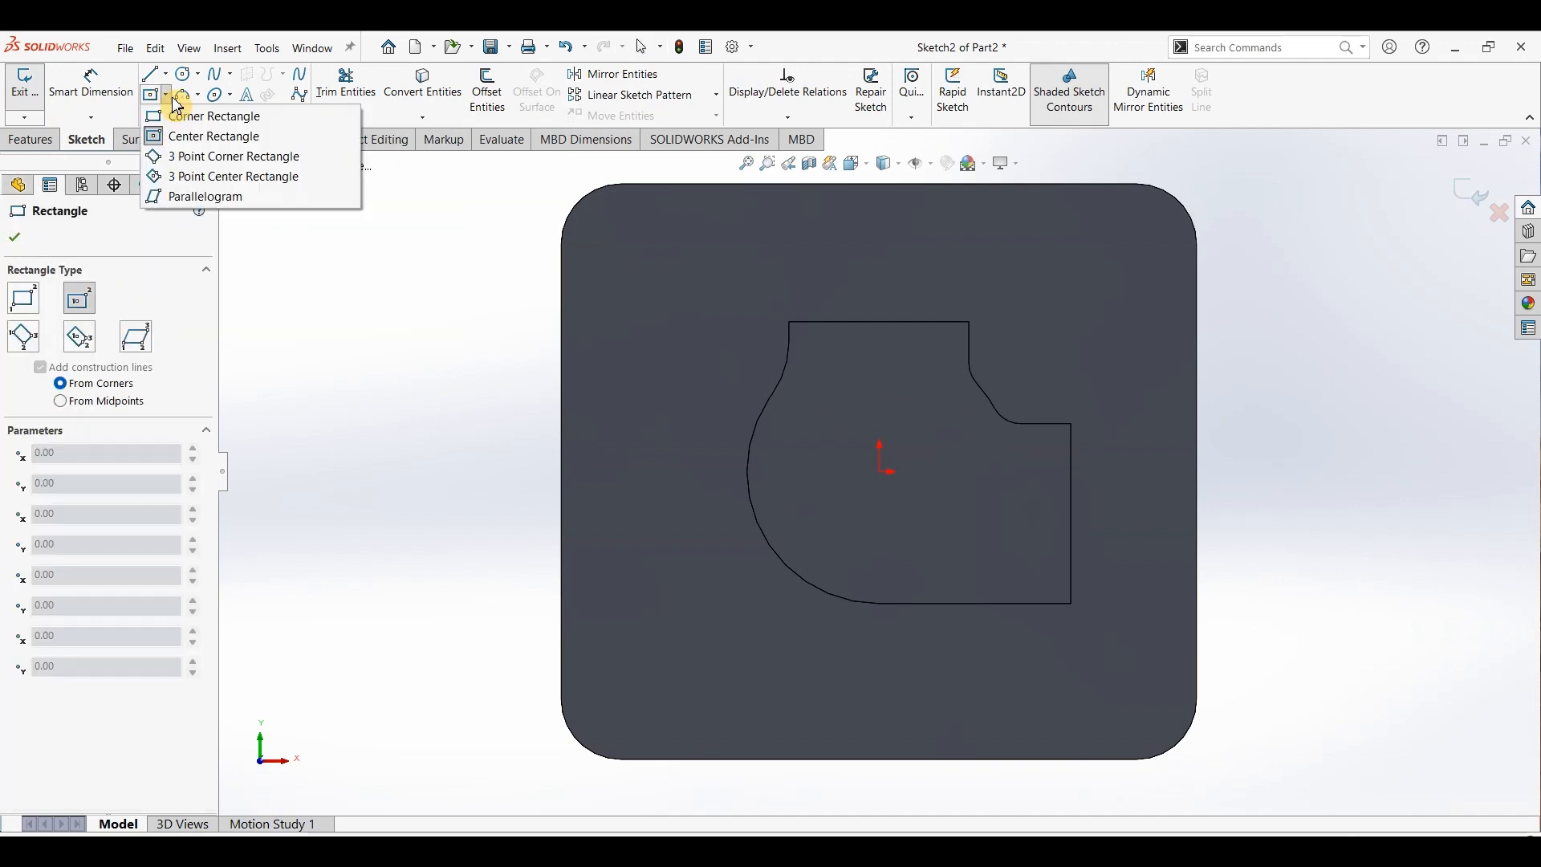
{"action": "left_click", "coordinate": [183, 119]}
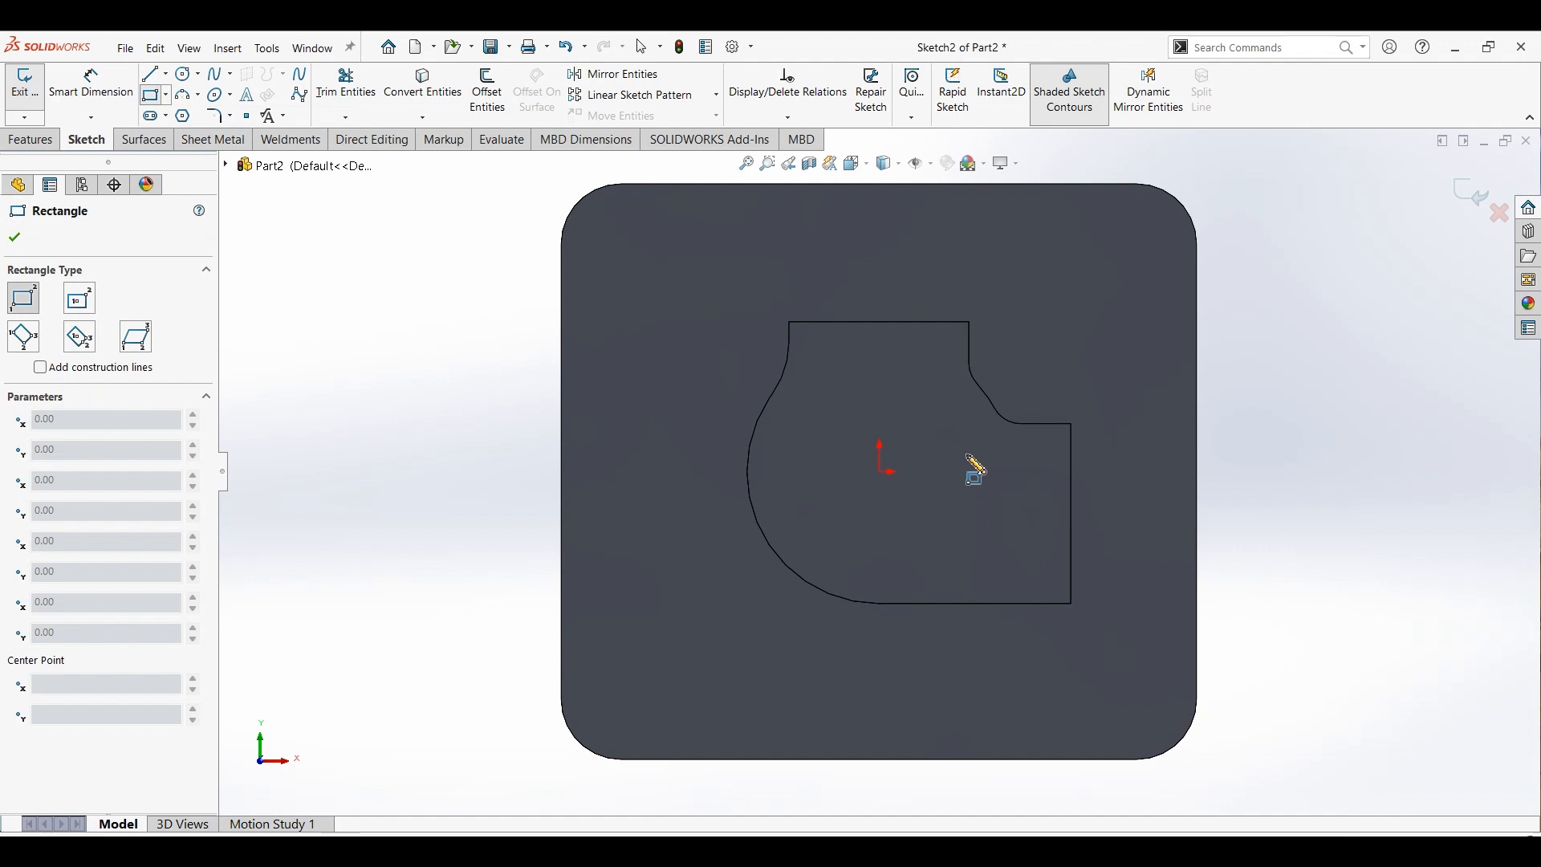
{"action": "left_click", "coordinate": [967, 455]}
{"action": "left_click", "coordinate": [1009, 571]}
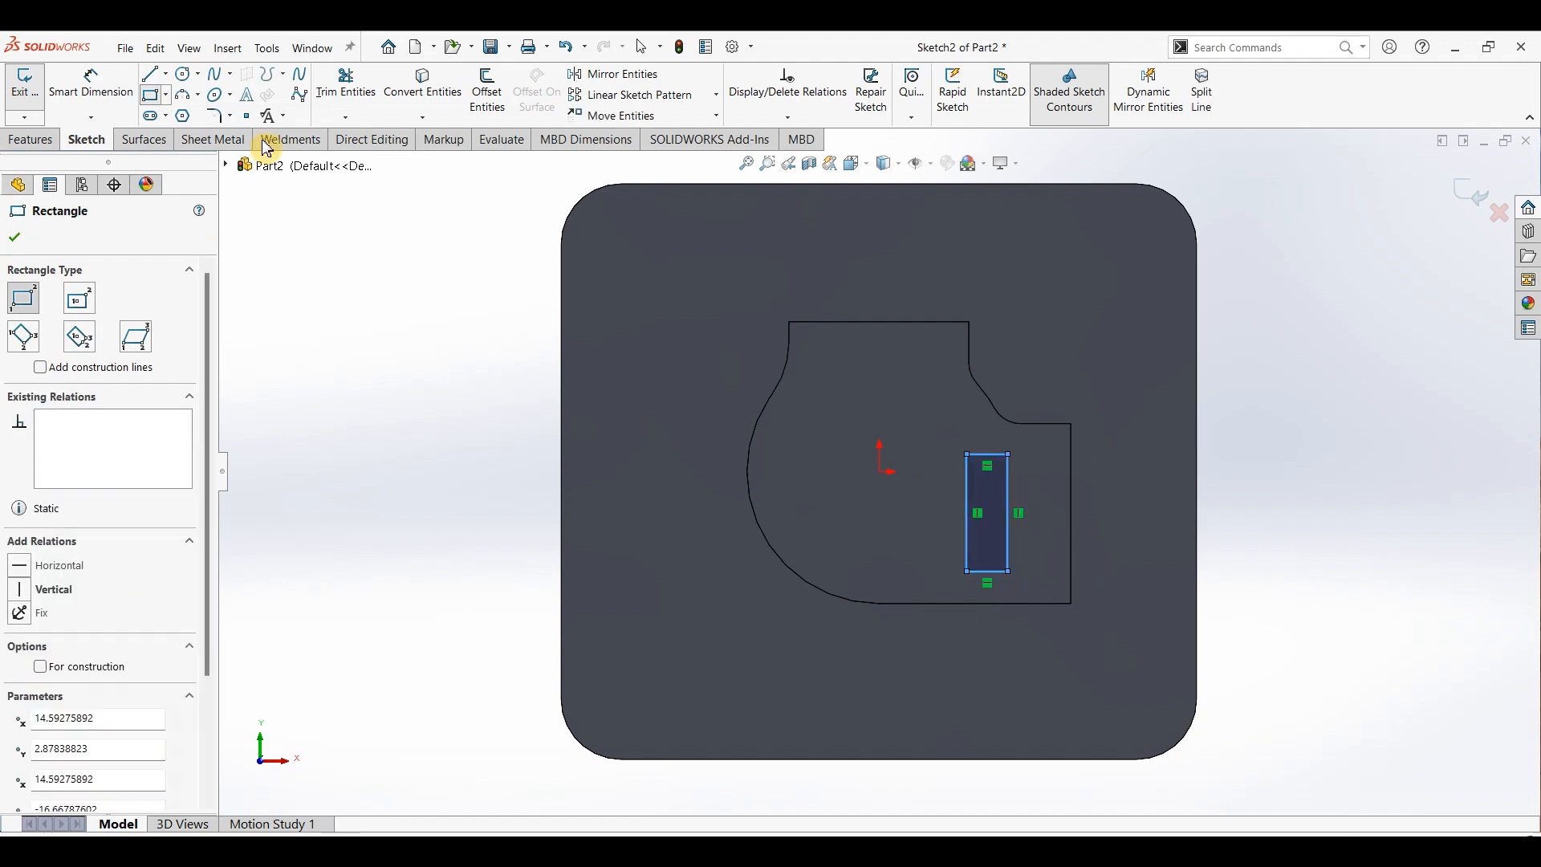
Step: Dimension the rectangle's width as 6 mm and its height as 19 mm
{"action": "left_click", "coordinate": [124, 93]}
{"action": "left_click", "coordinate": [992, 571]}
{"action": "left_click", "coordinate": [986, 663]}
{"action": "type", "text": "6"}
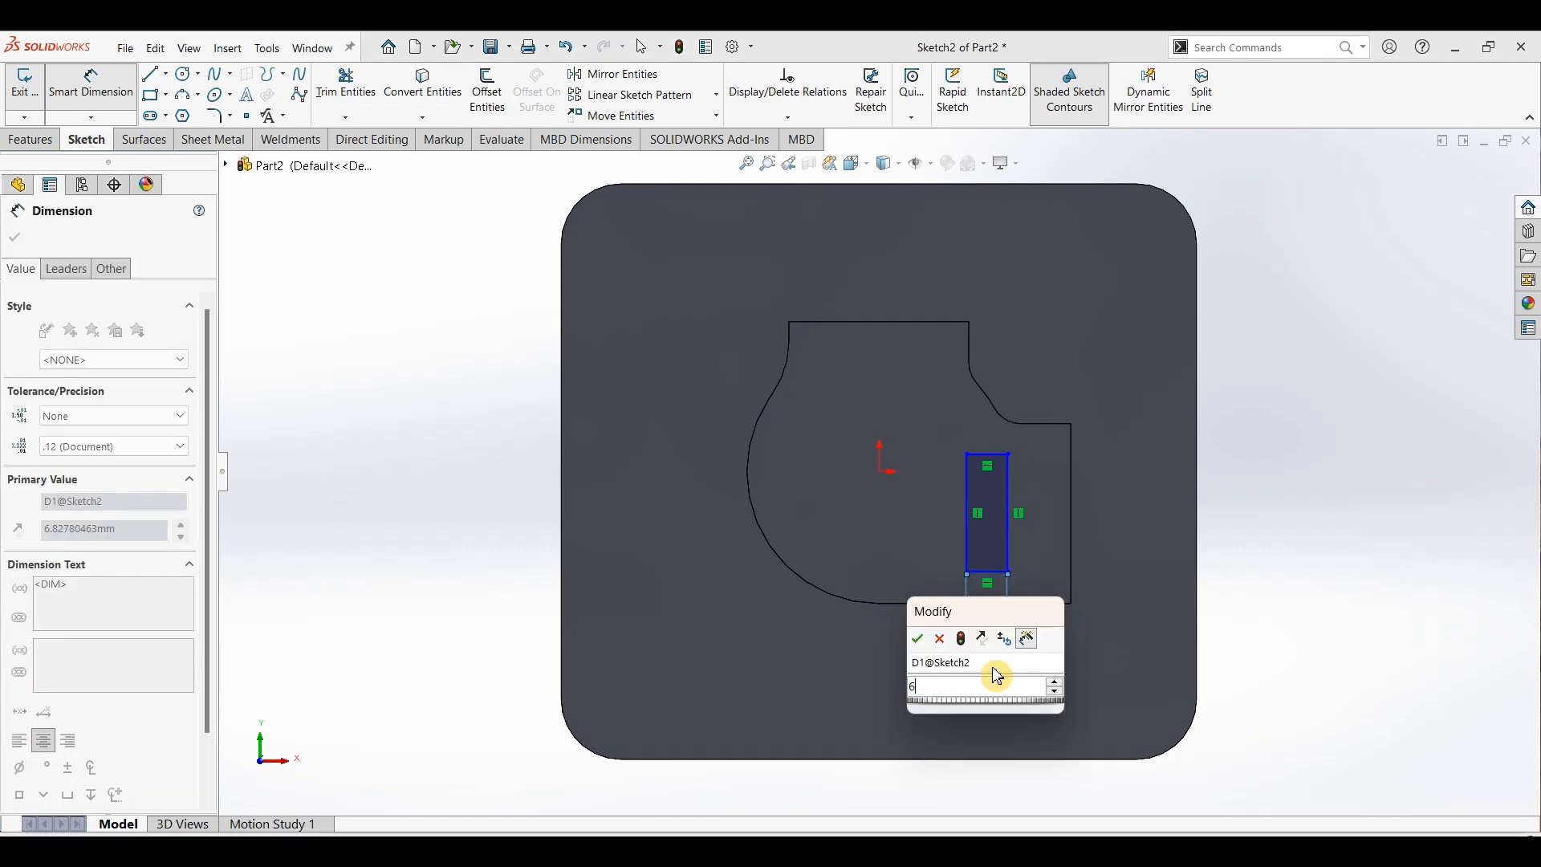
{"action": "key", "text": "Return"}
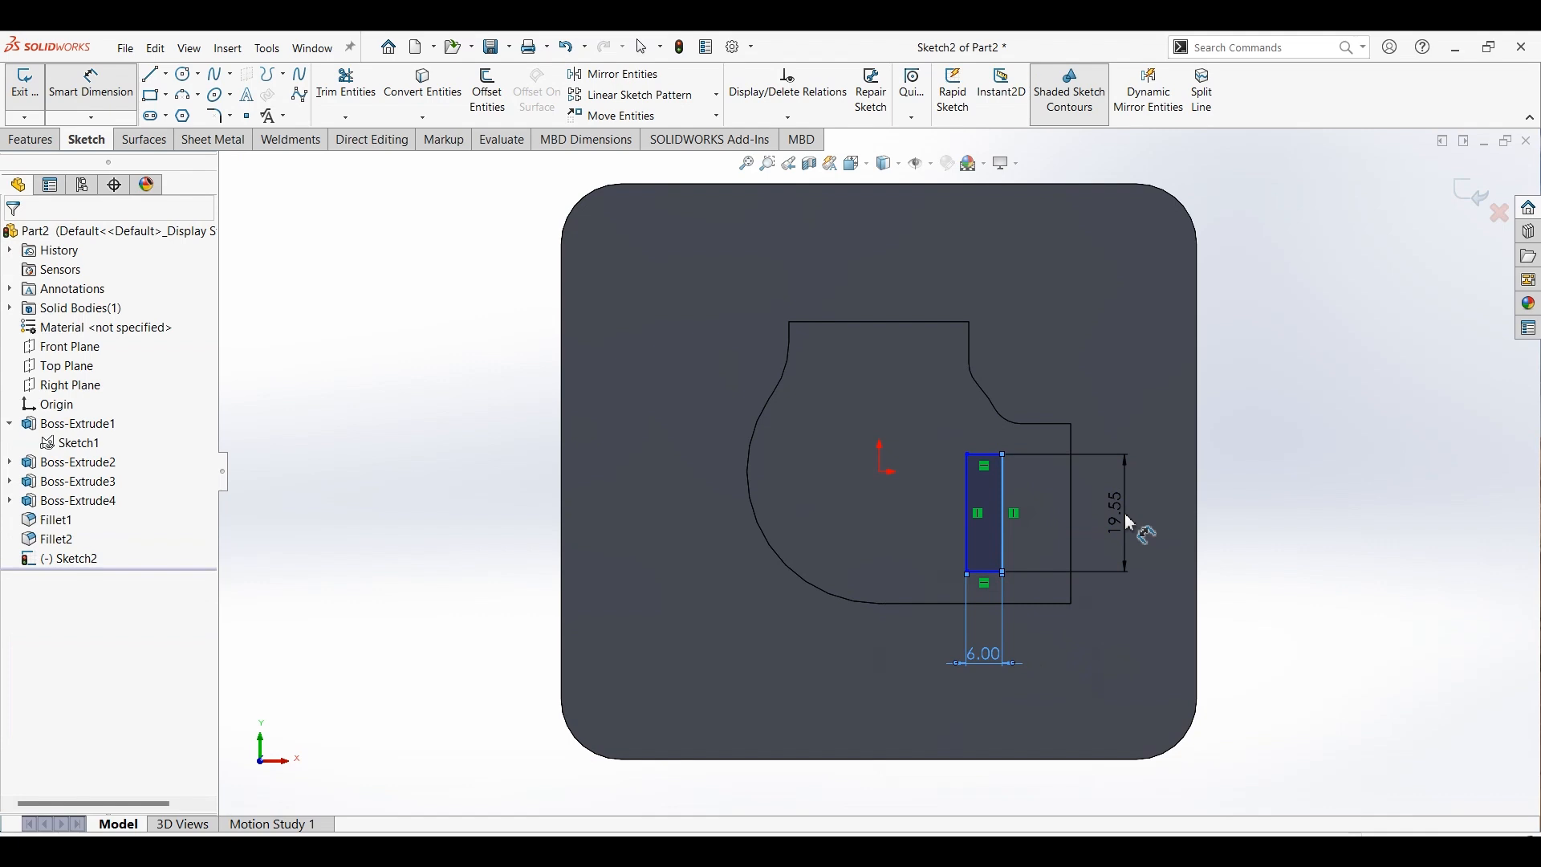
{"action": "left_click", "coordinate": [1124, 513]}
{"action": "type", "text": "19"}
{"action": "key", "text": "Return"}
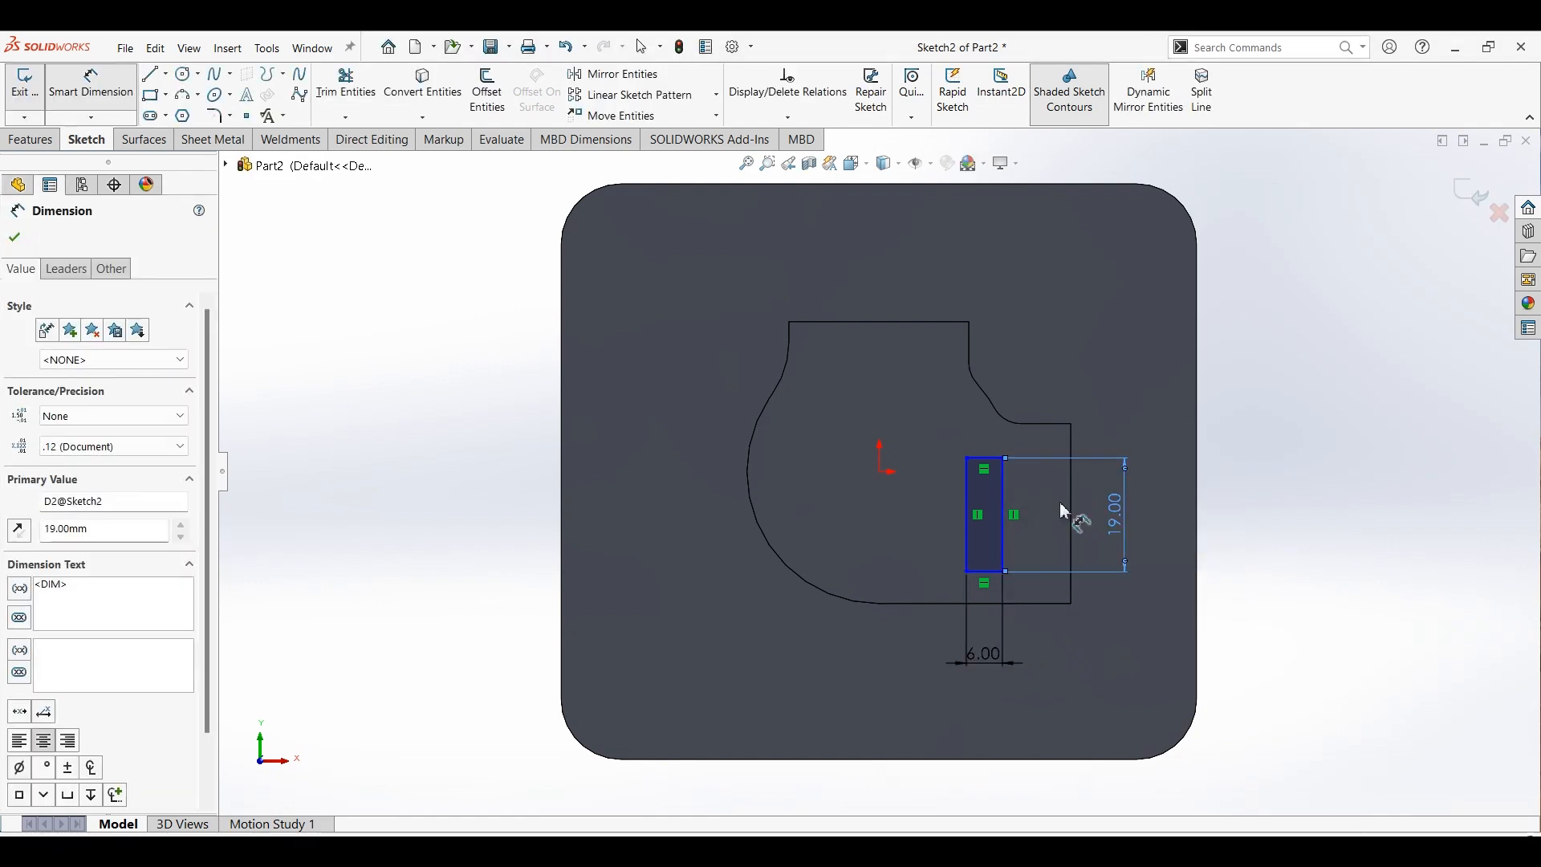
Step: Dimension the gap between the rectangle's right side and the side block's outer vertical edge as 5 mm
{"action": "left_click", "coordinate": [1073, 514]}
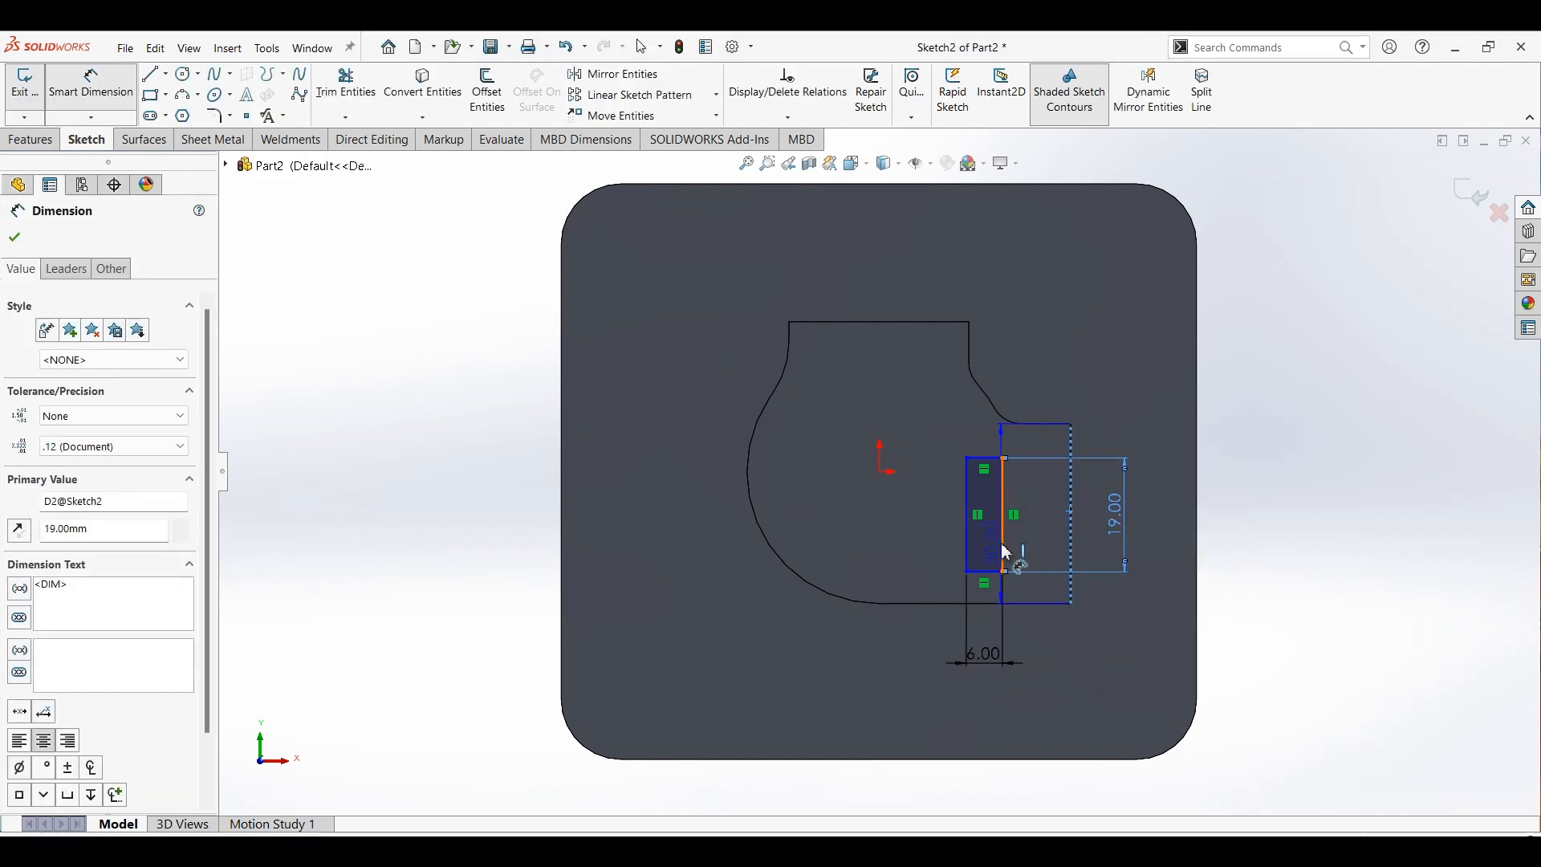
{"action": "left_click", "coordinate": [1002, 541]}
{"action": "left_click", "coordinate": [1048, 659]}
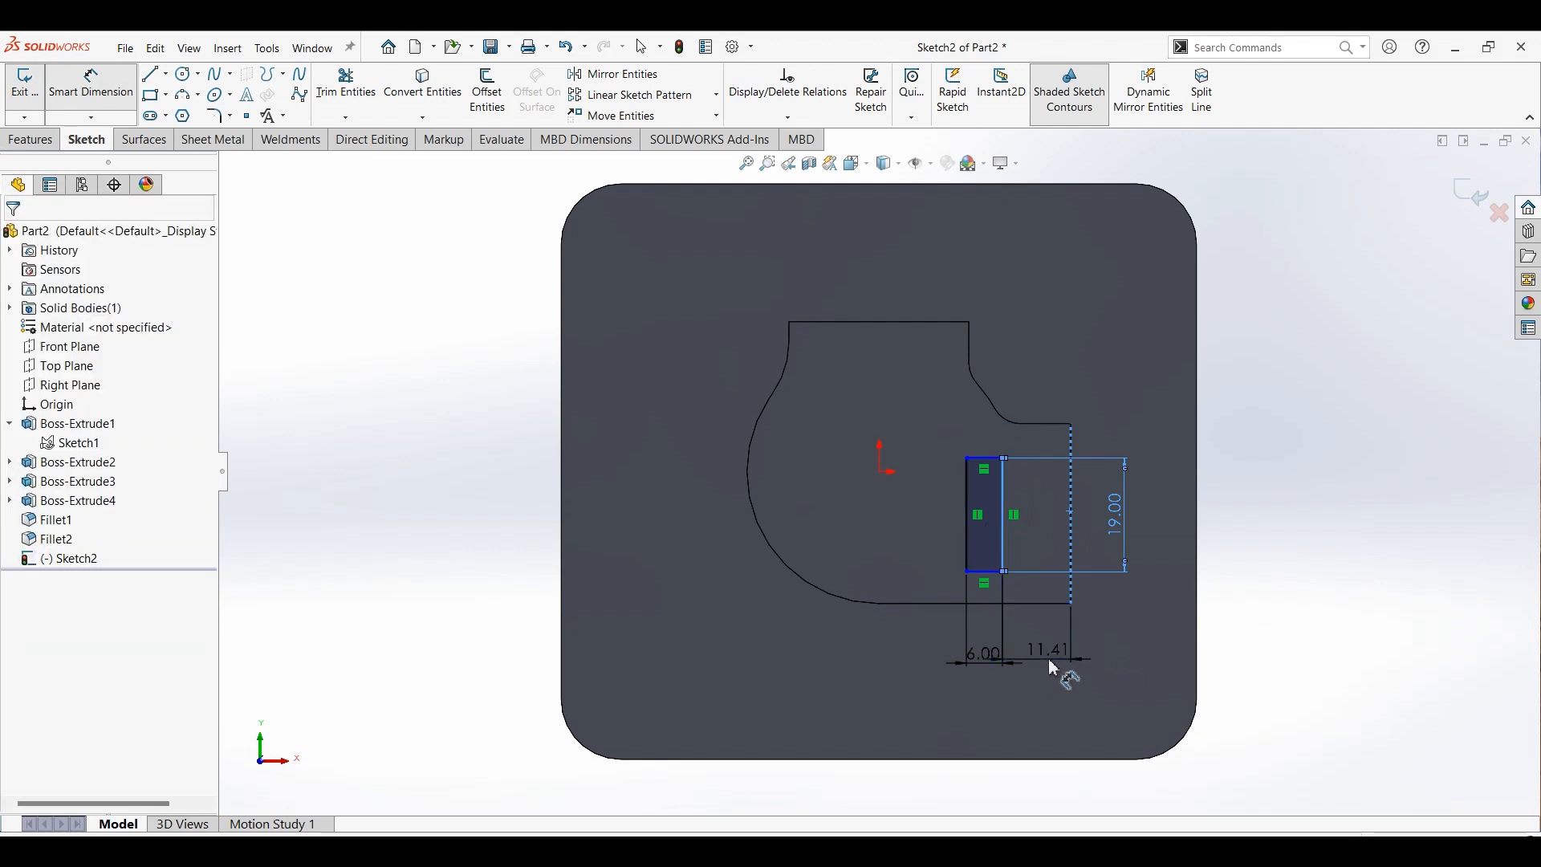
{"action": "type", "text": "5"}
{"action": "key", "text": "Return"}
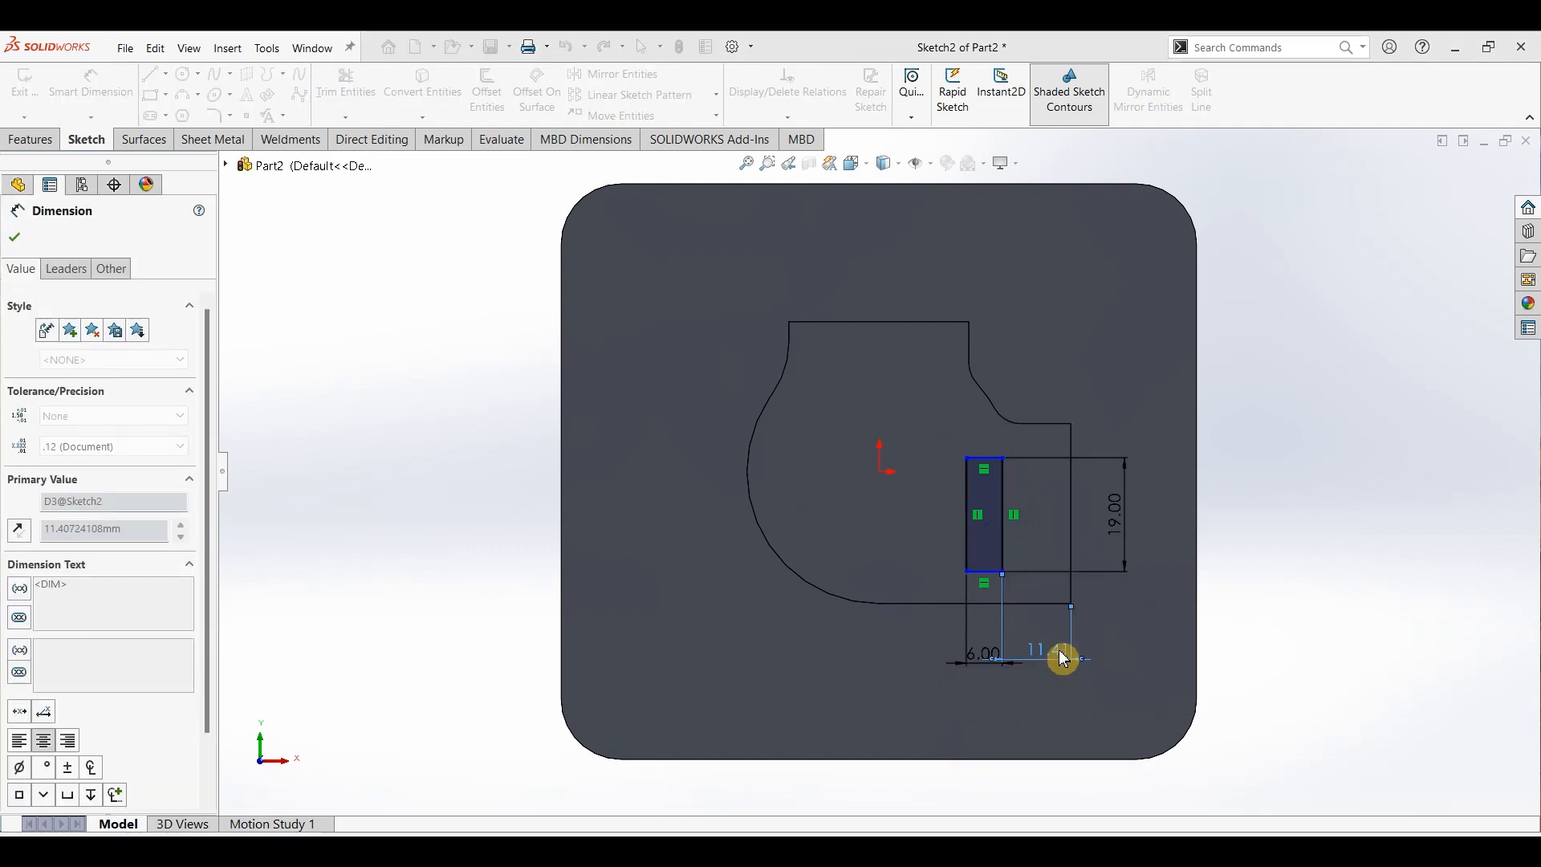
Step: Add a horizontal relation between the midpoints of the rectangle's right side and the side block's outer vertical edge
{"action": "right_click", "coordinate": [1009, 538]}
{"action": "left_click", "coordinate": [1078, 557]}
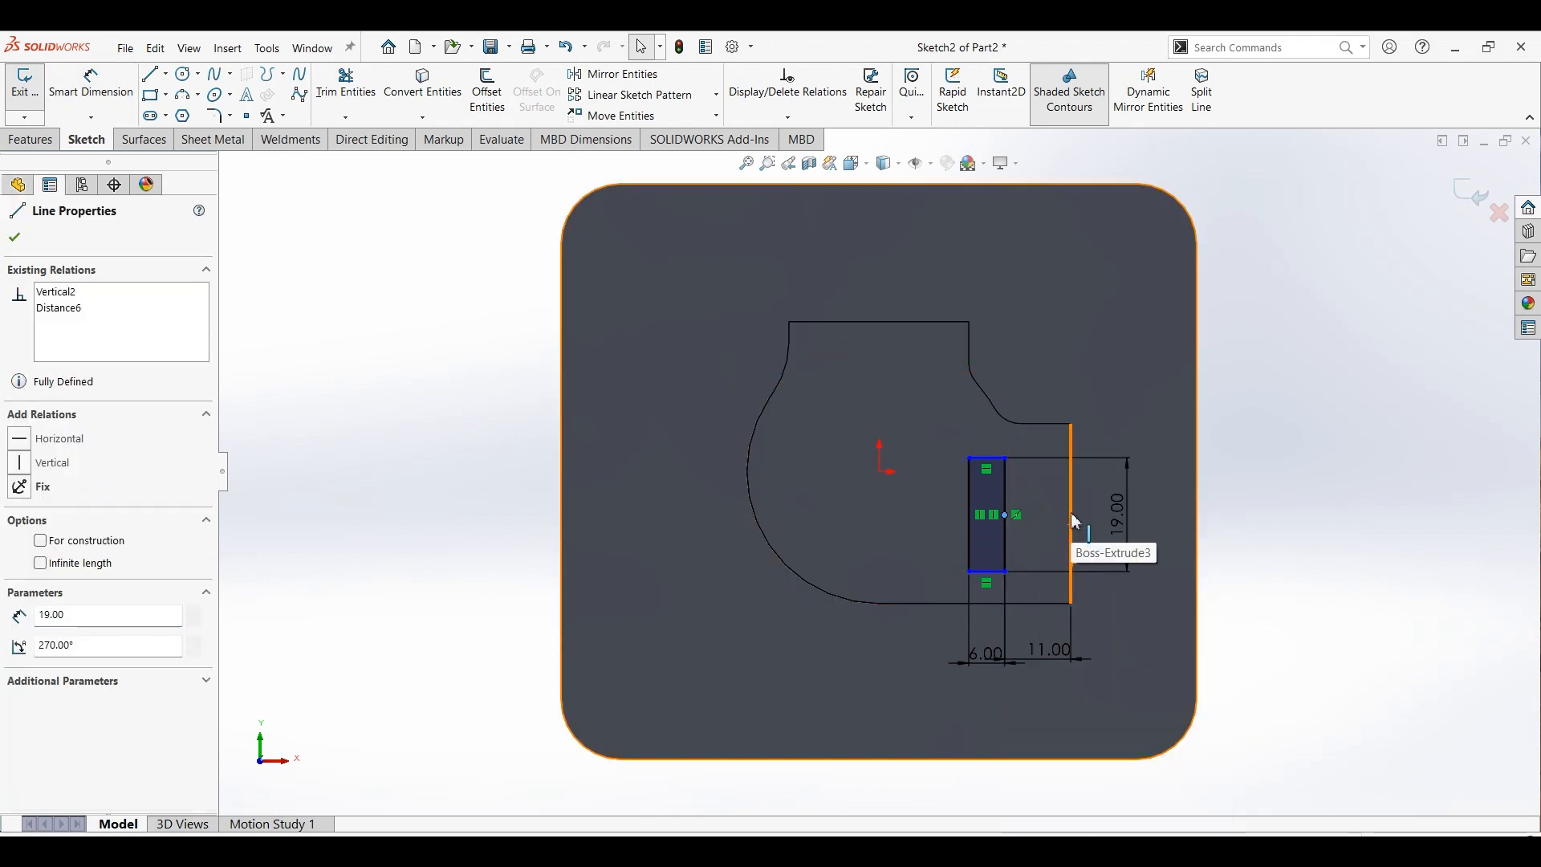
{"action": "key", "text": "Escape"}
{"action": "right_click", "coordinate": [1073, 522]}
{"action": "left_click", "coordinate": [1097, 526]}
{"action": "left_click", "coordinate": [1005, 514], "text": "ctrl"}
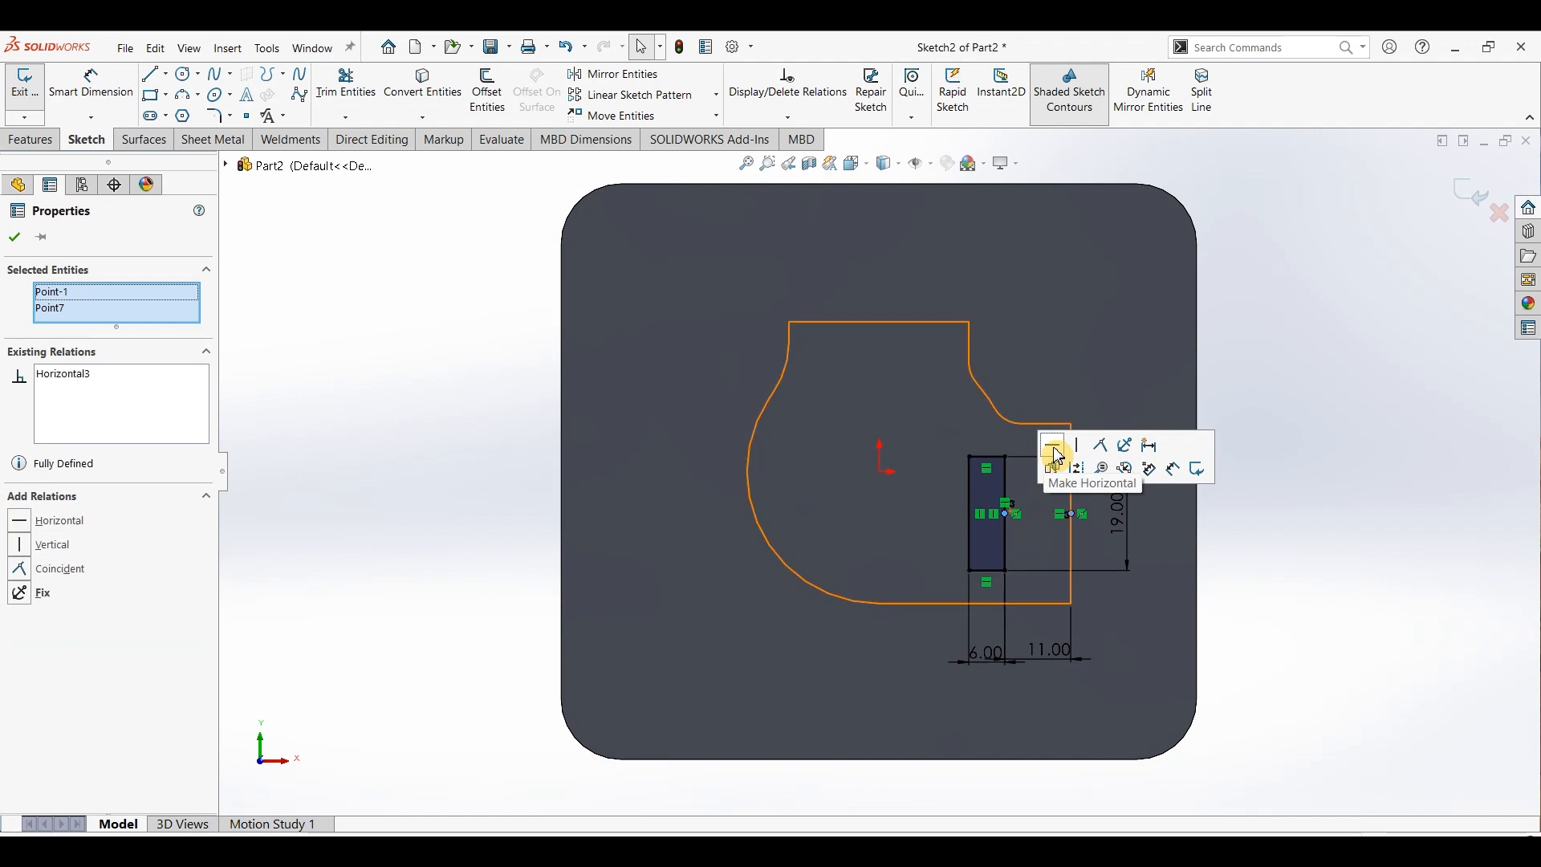
{"action": "left_click", "coordinate": [15, 238]}
Step: Cut the rectangle 48 mm deep into the side block as a blind Extruded Cut
{"action": "left_click", "coordinate": [40, 146]}
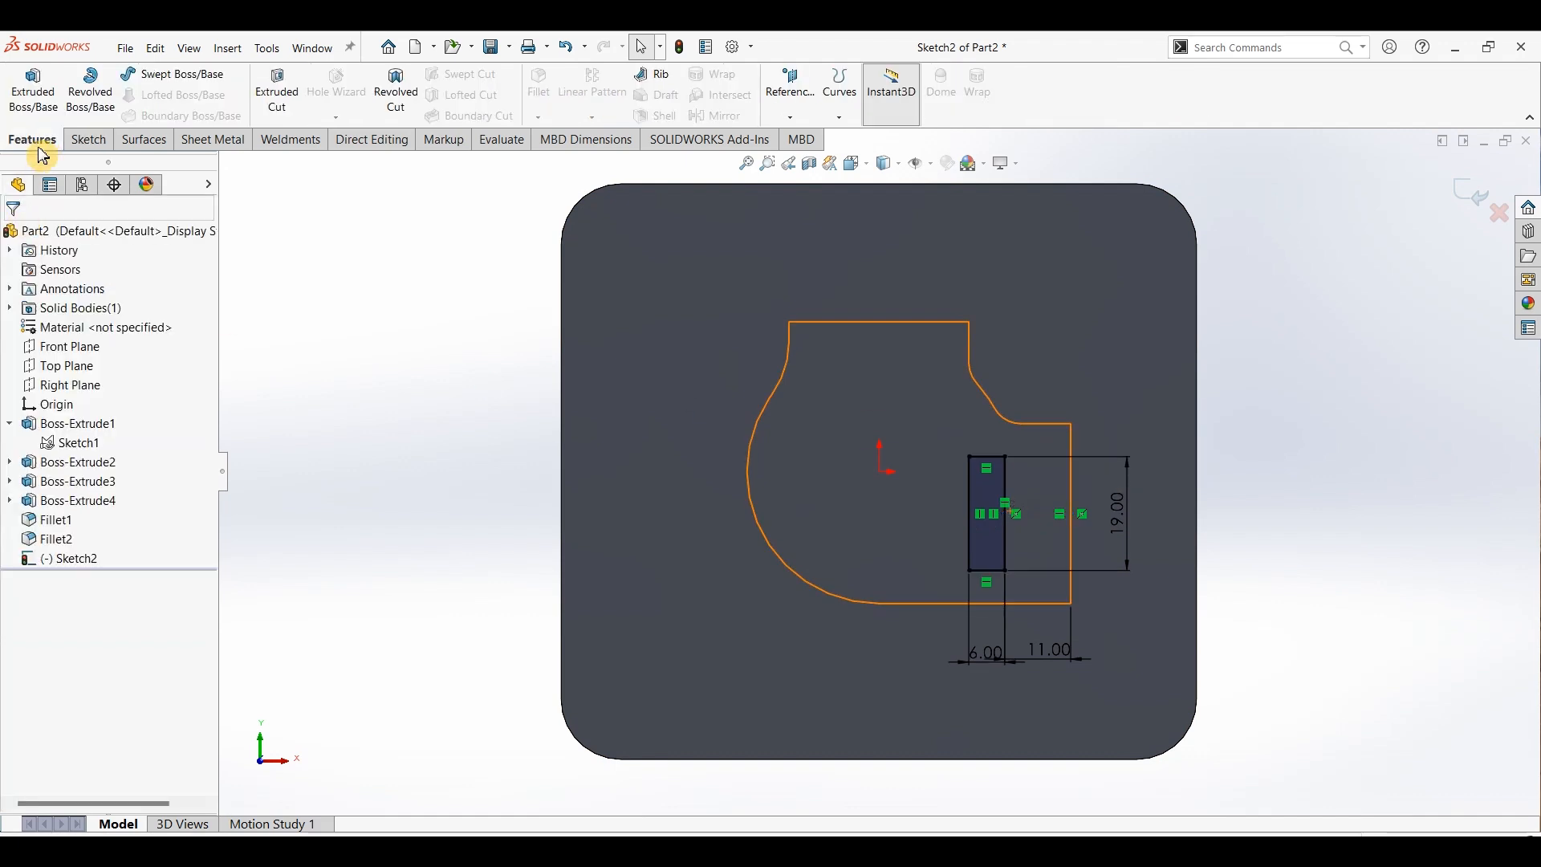
{"action": "left_click", "coordinate": [277, 90]}
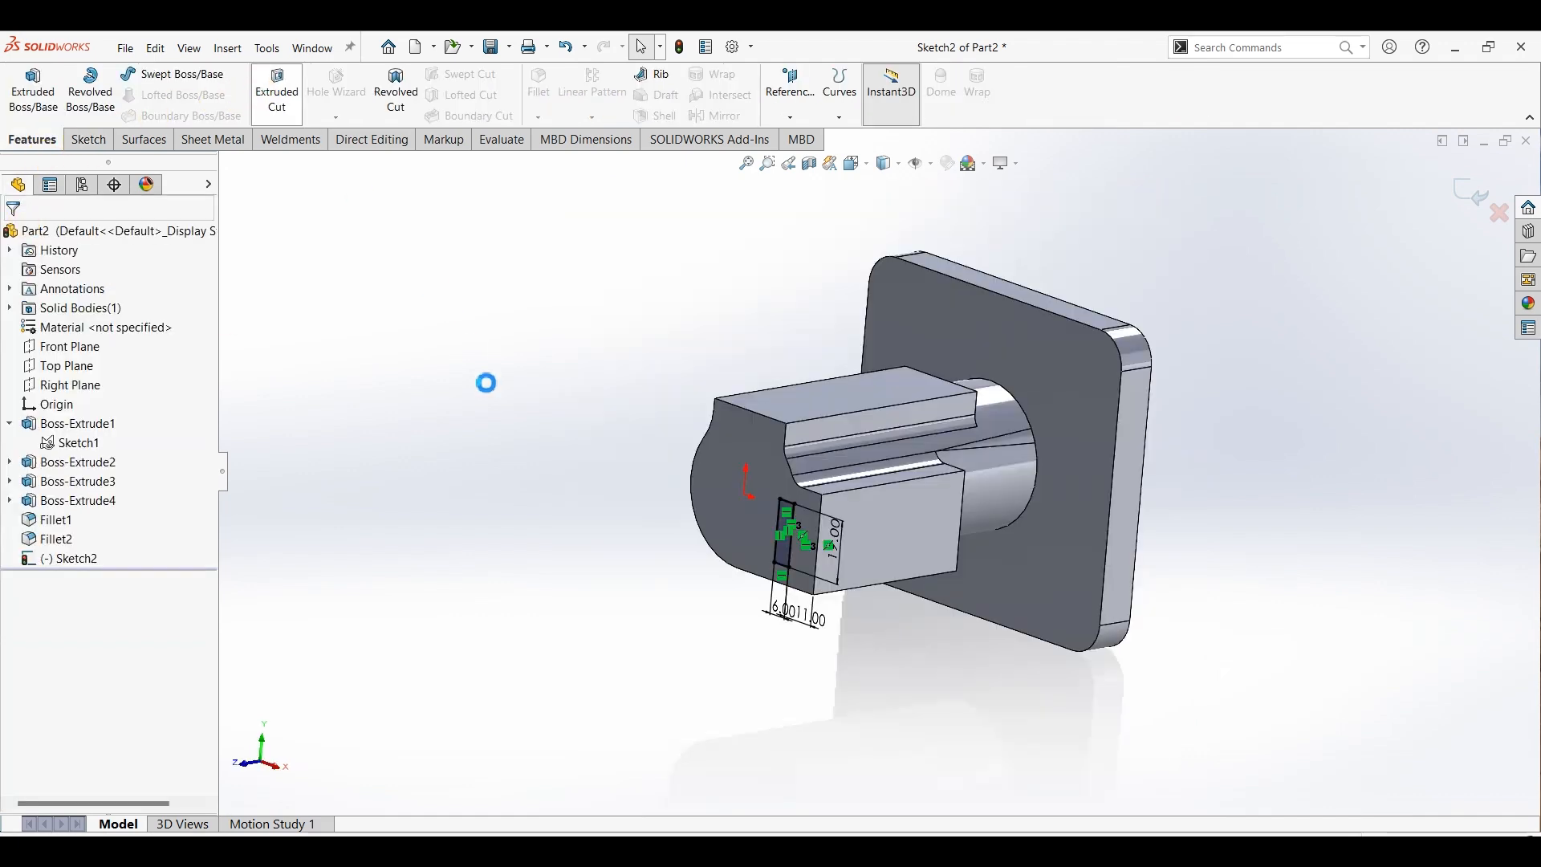
{"action": "type", "text": "48"}
{"action": "key", "text": "Return"}
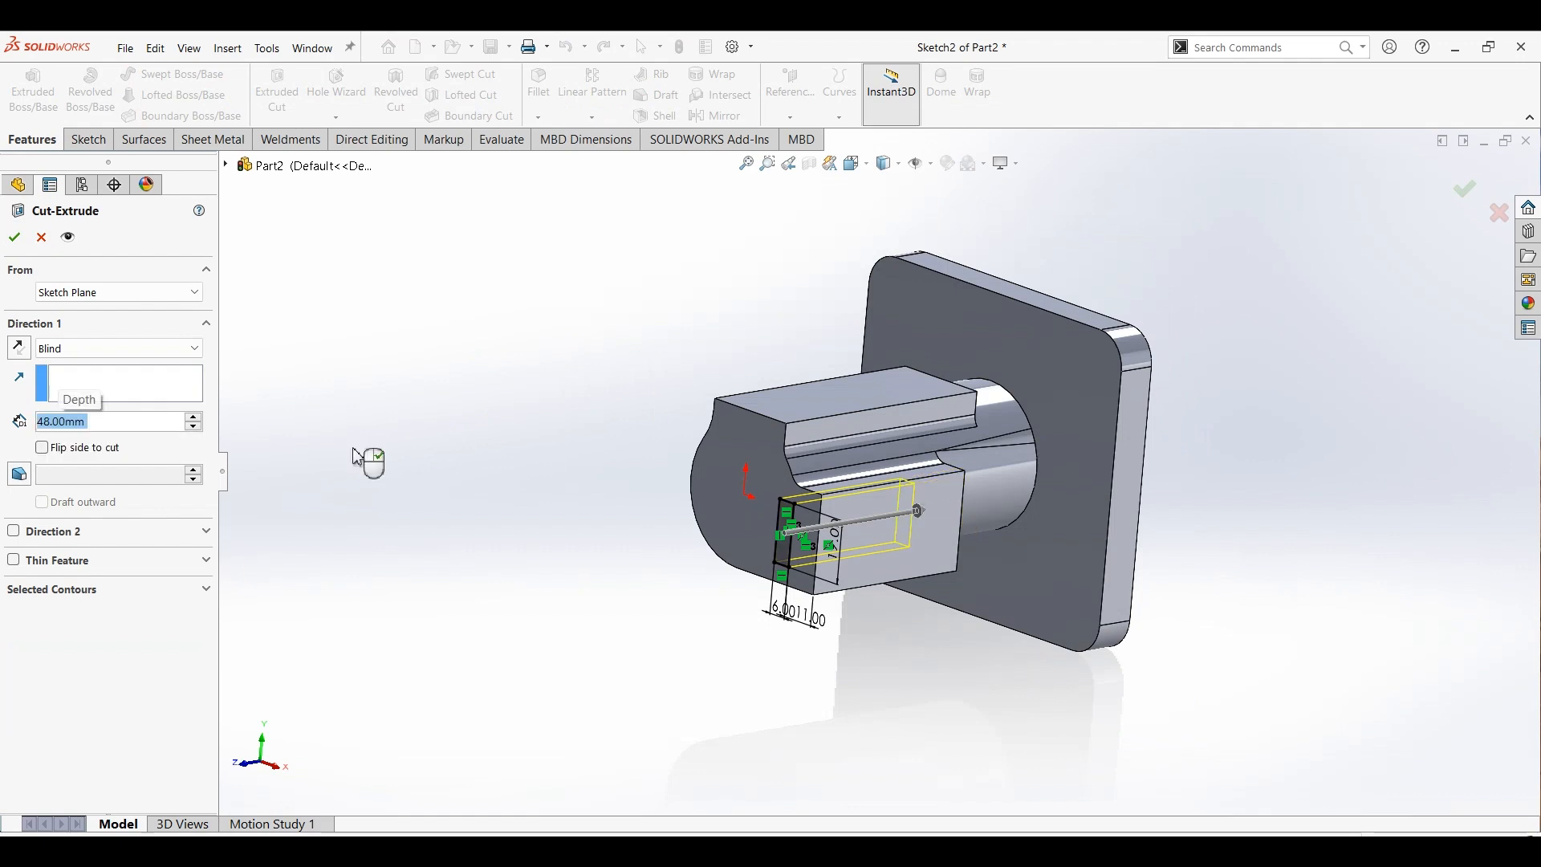
{"action": "left_click", "coordinate": [16, 238]}
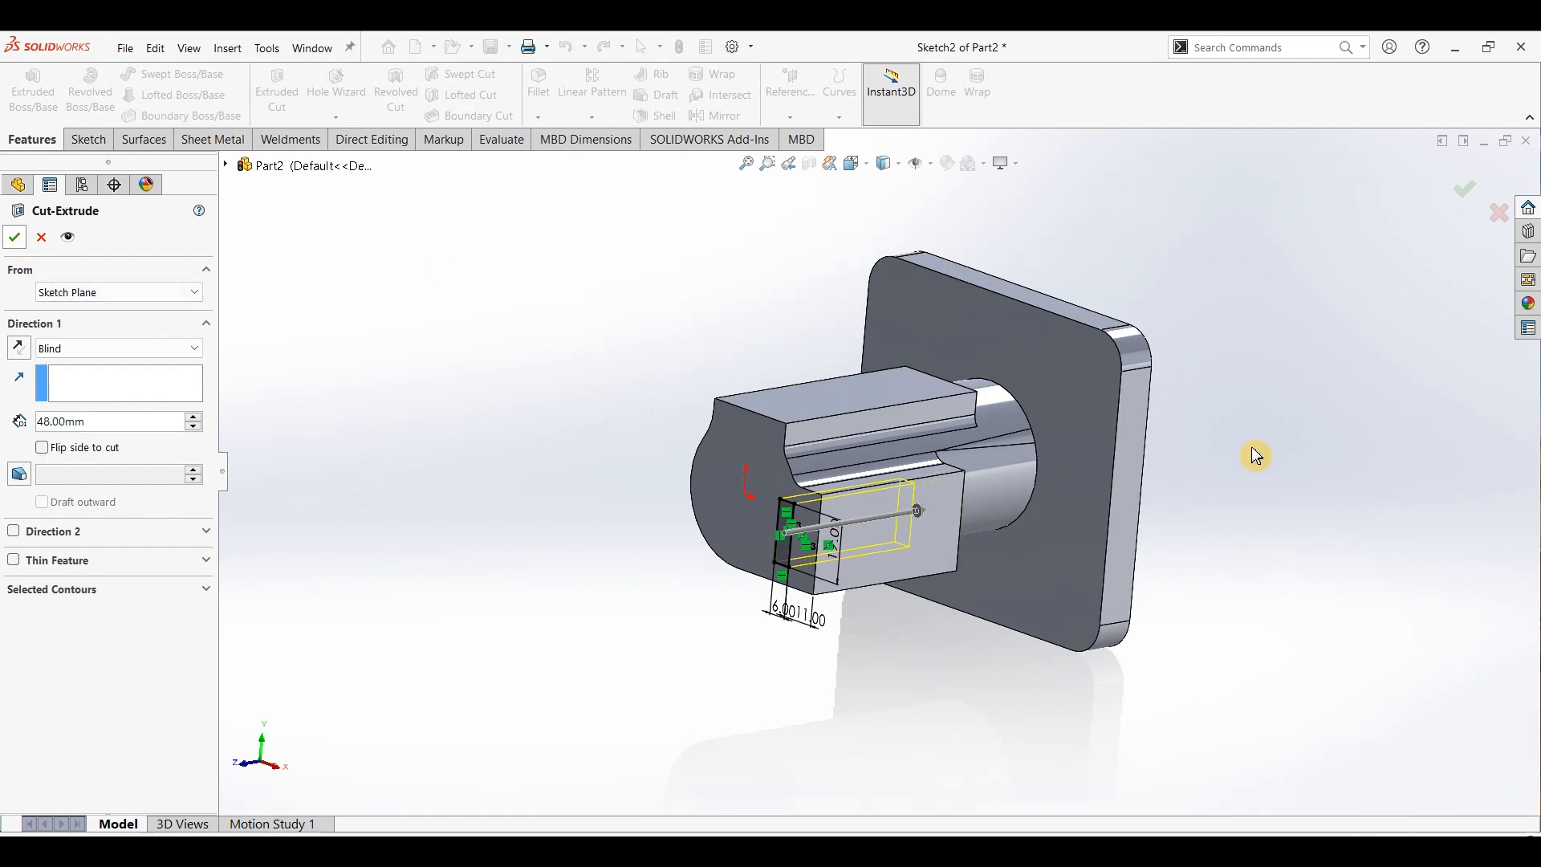
{"action": "mouse_move", "coordinate": [855, 646]}
{"action": "middle_mouse_down"}
{"action": "mouse_move", "coordinate": [784, 643]}
{"action": "mouse_move", "coordinate": [853, 645]}
{"action": "middle_mouse_up"}
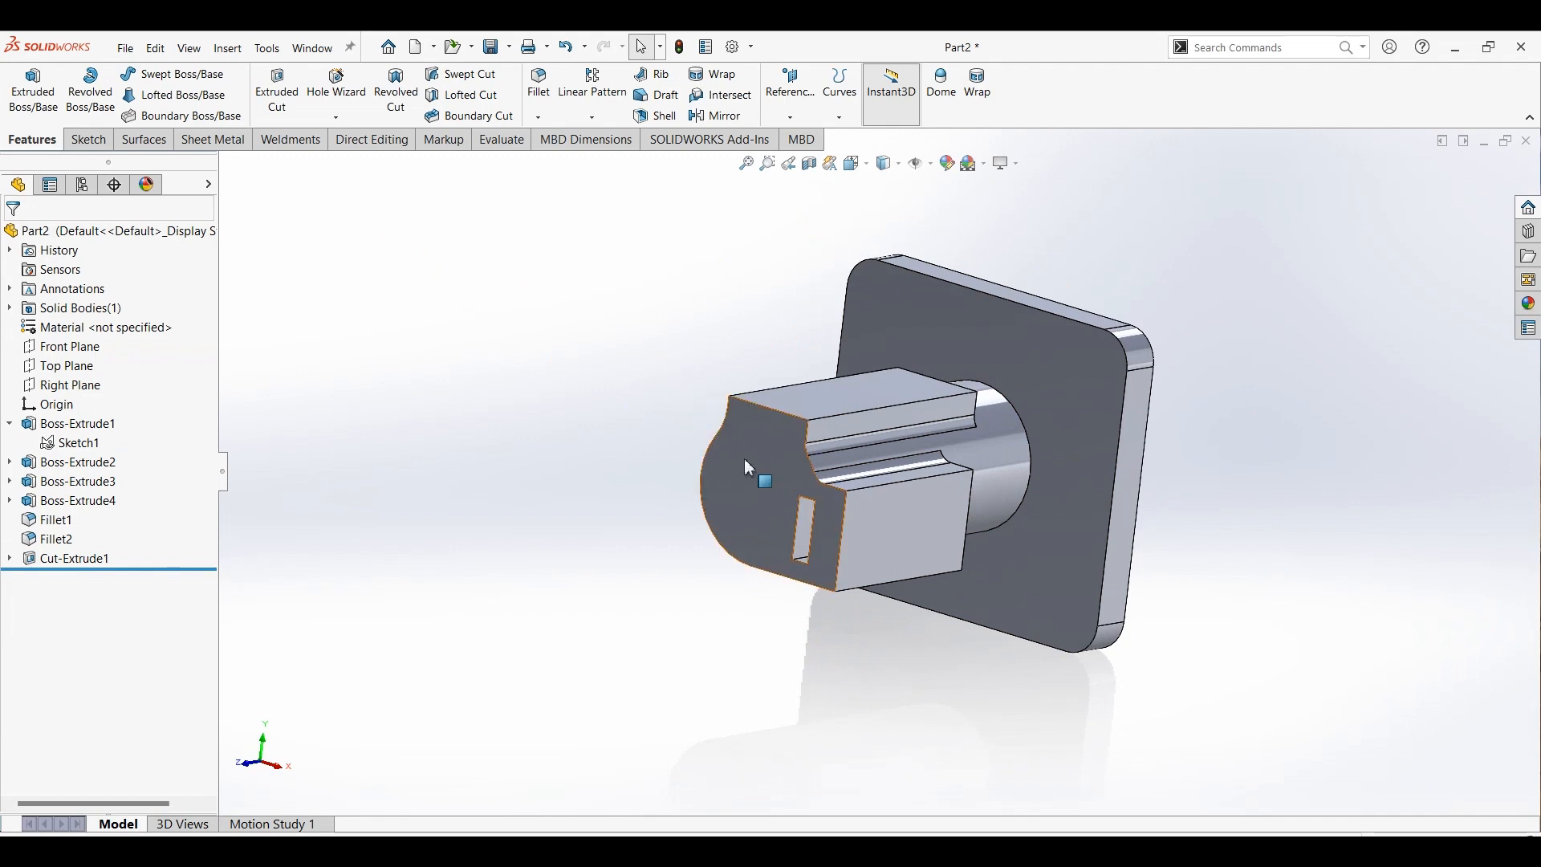
Step: Check the centre bore's diameter and depth on the Part264 reference drawing in the browser and return to SOLIDWORKS
{"action": "left_click", "coordinate": [747, 649]}
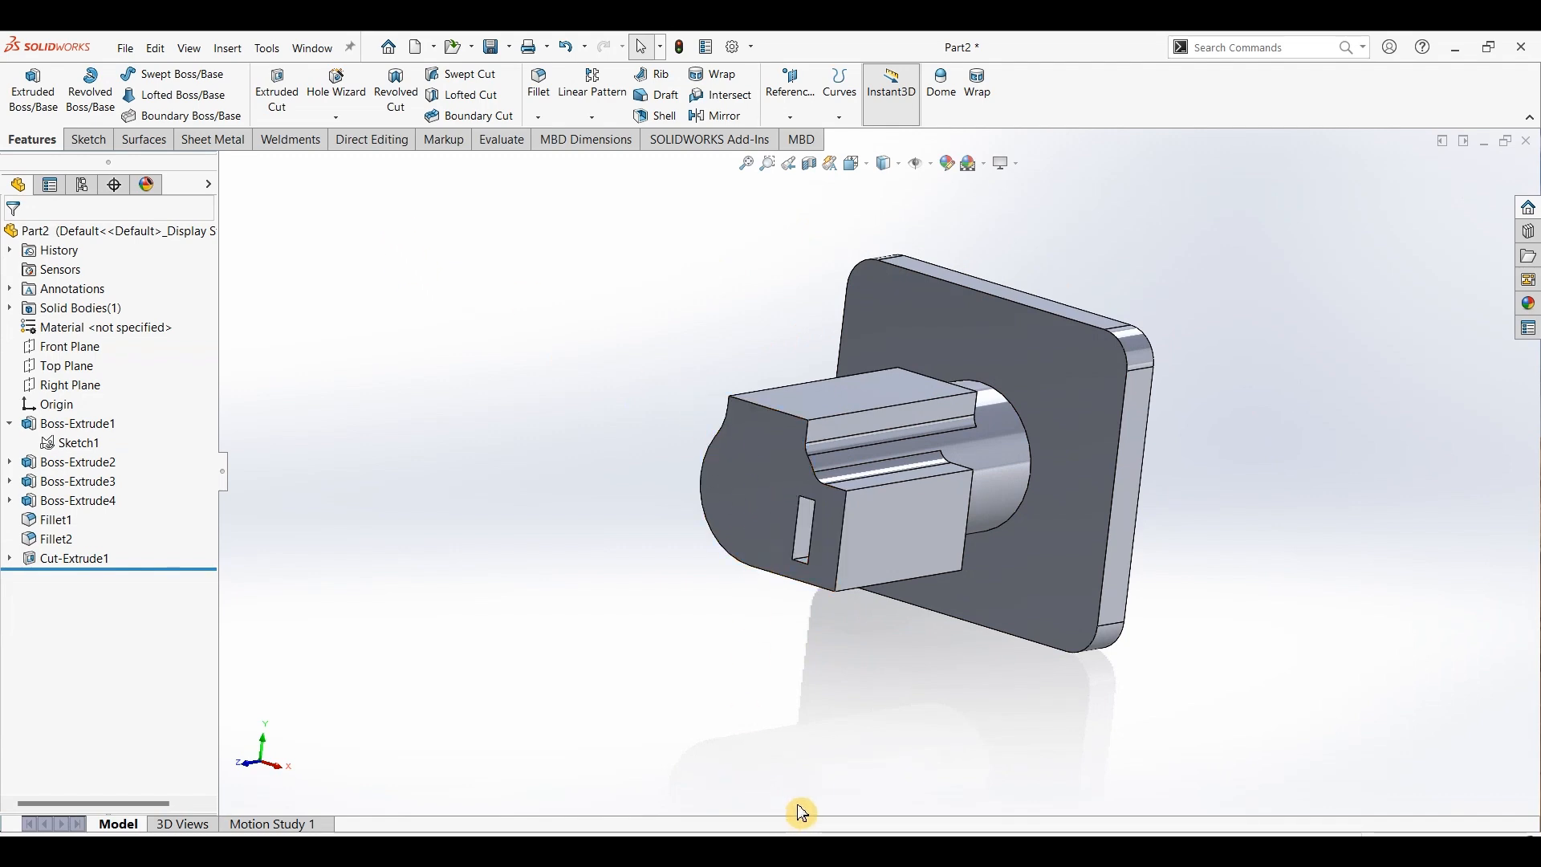
{"action": "left_click", "coordinate": [758, 850]}
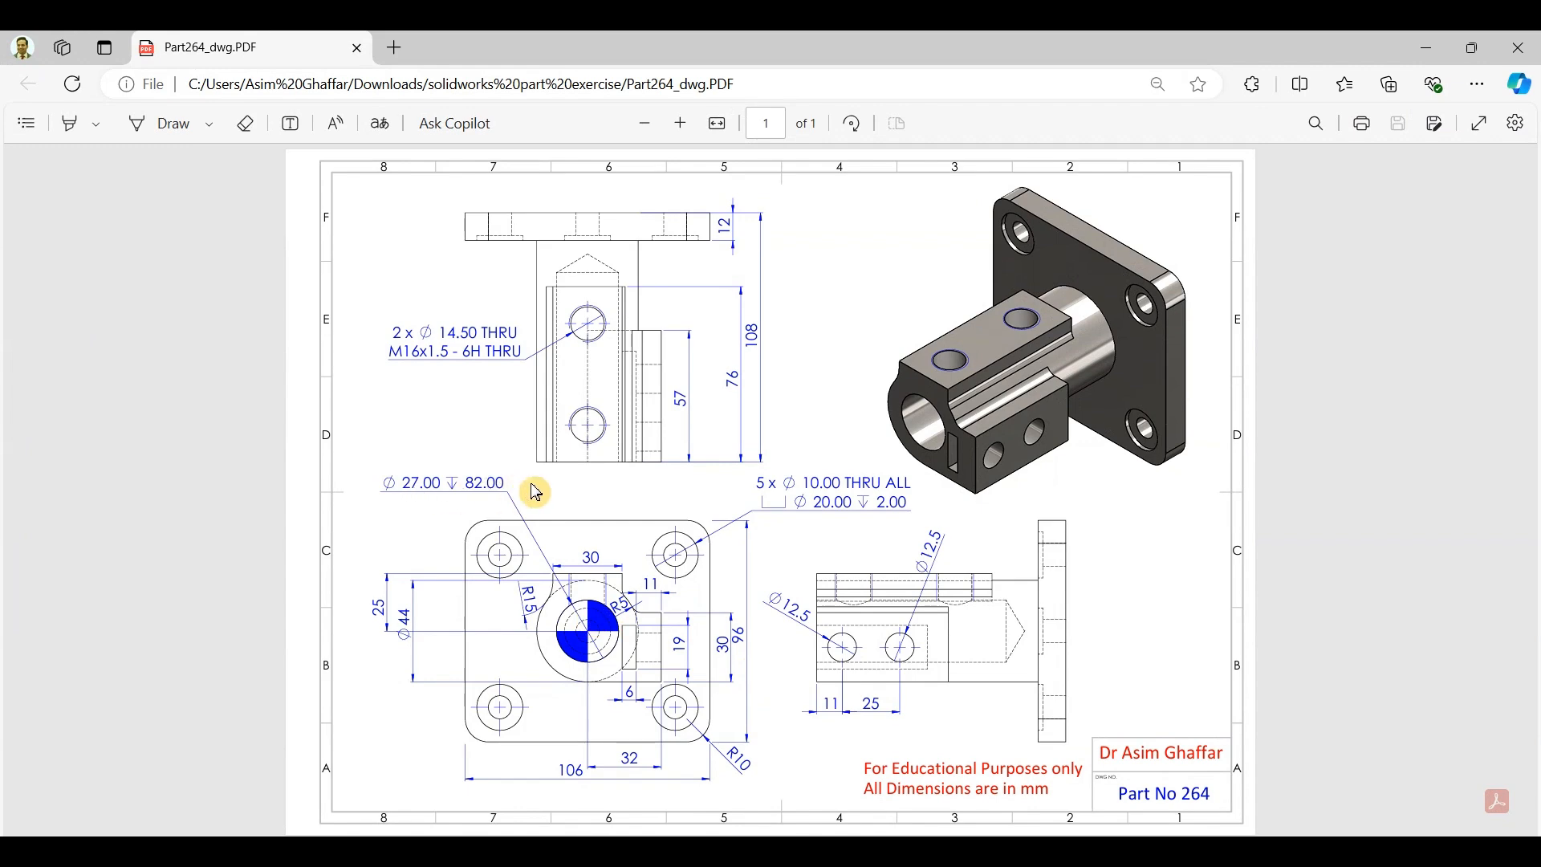
{"action": "left_click", "coordinate": [1427, 67]}
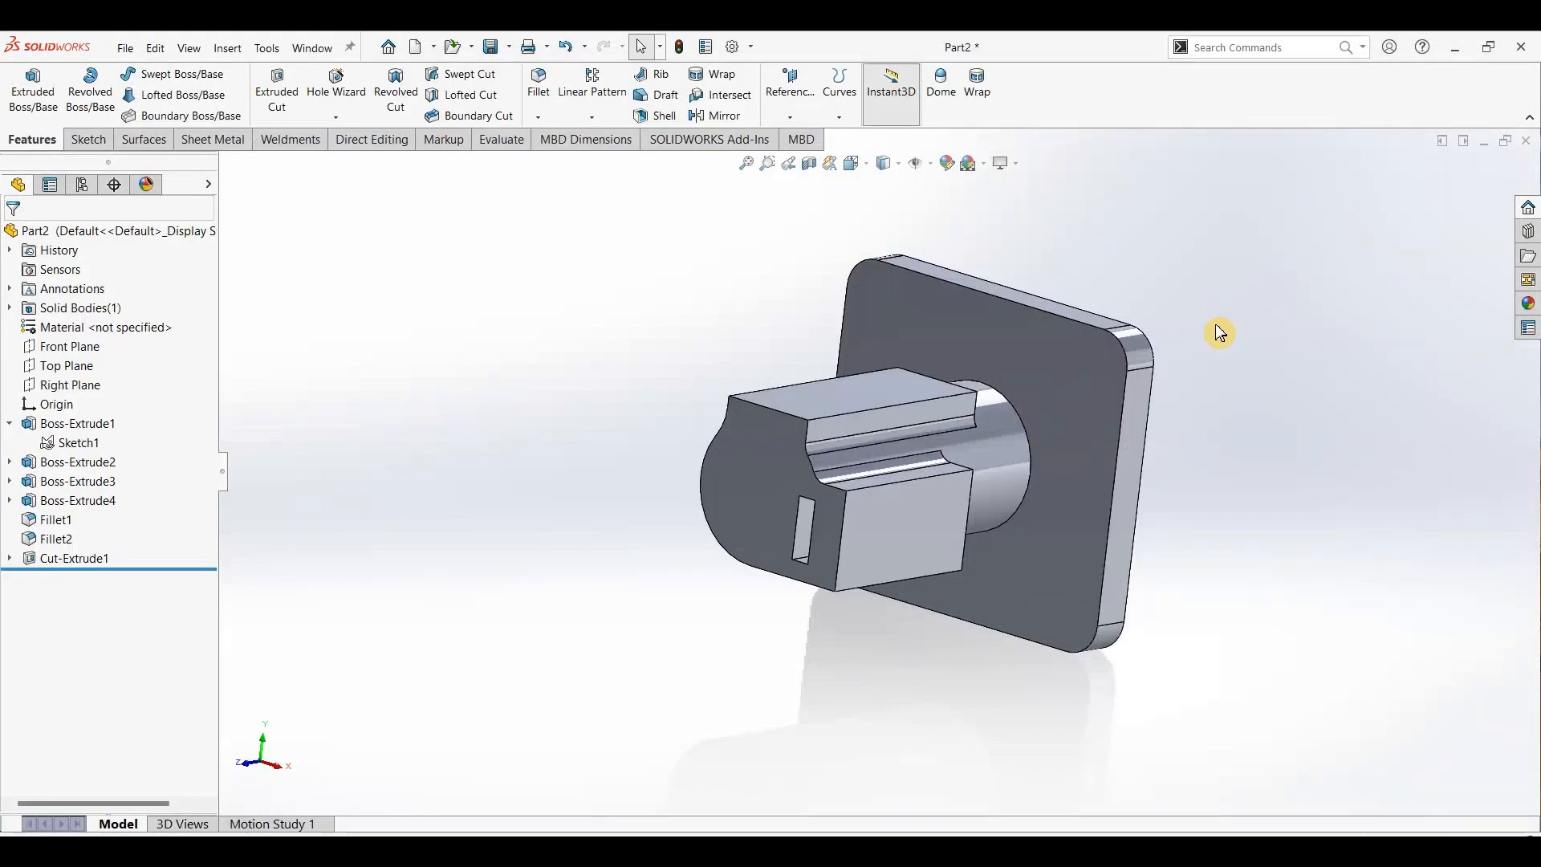
{"action": "key", "text": "alt+Tab"}
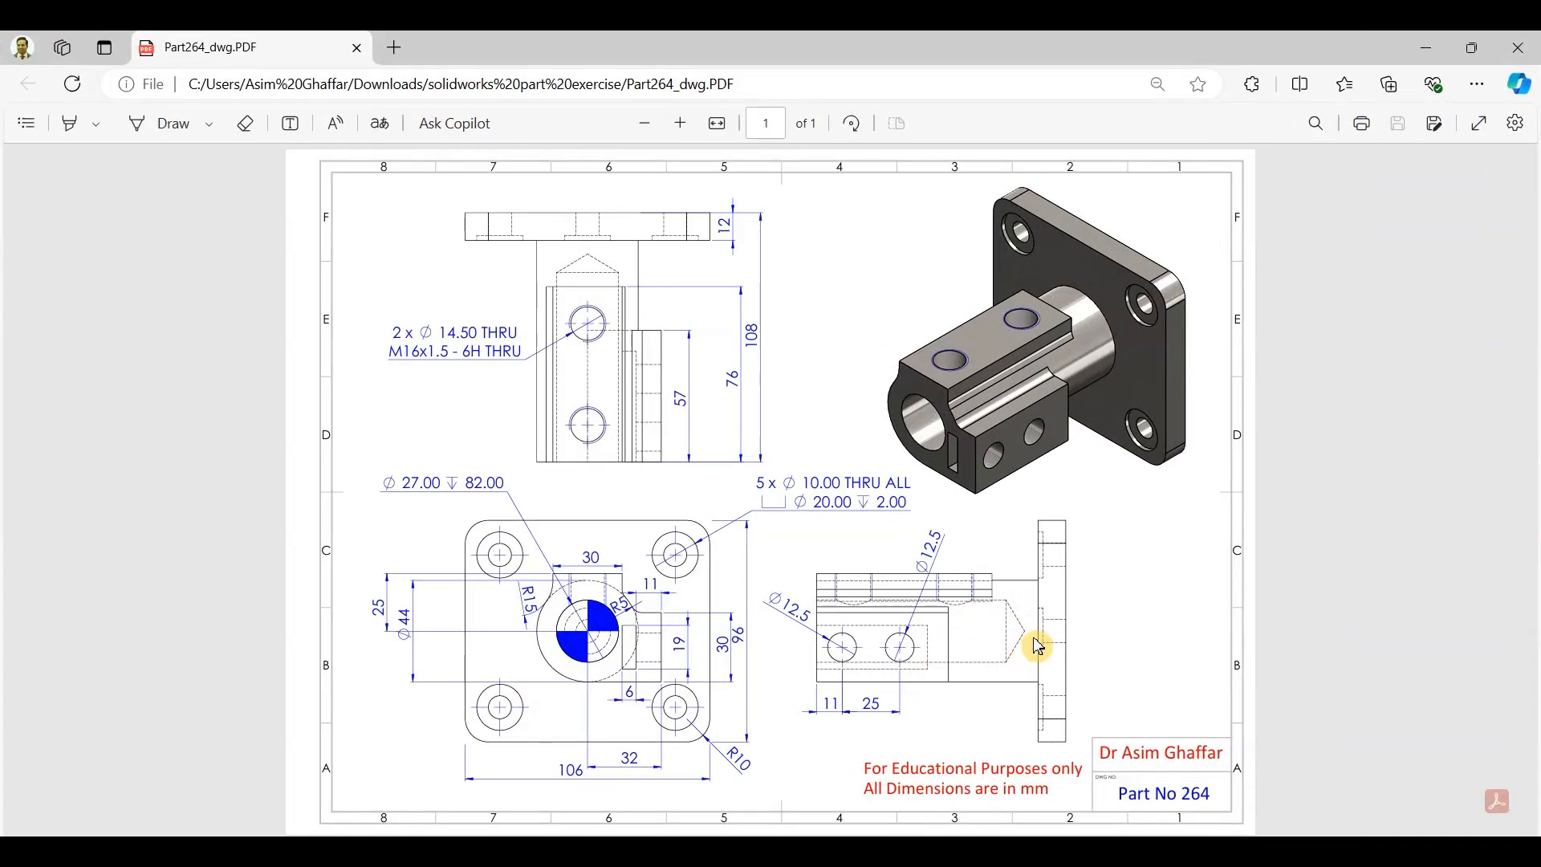
{"action": "left_click", "coordinate": [1427, 48]}
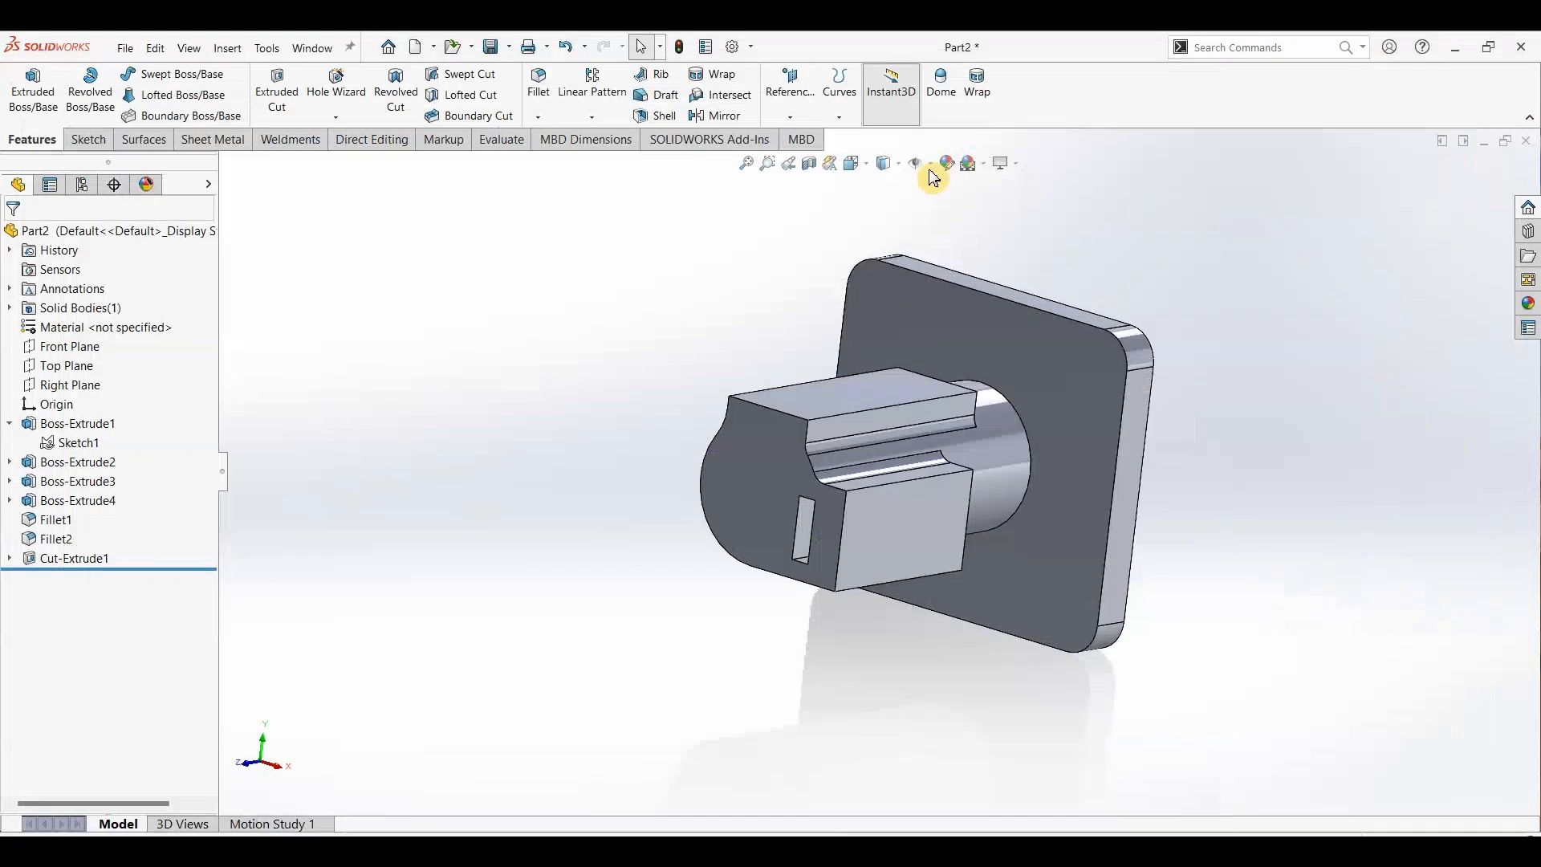
Step: Specify a Hole Wizard plain dowel hole, keeping custom sizing, with 27 mm diameter and a blind depth of 82 mm
{"action": "left_click", "coordinate": [346, 88]}
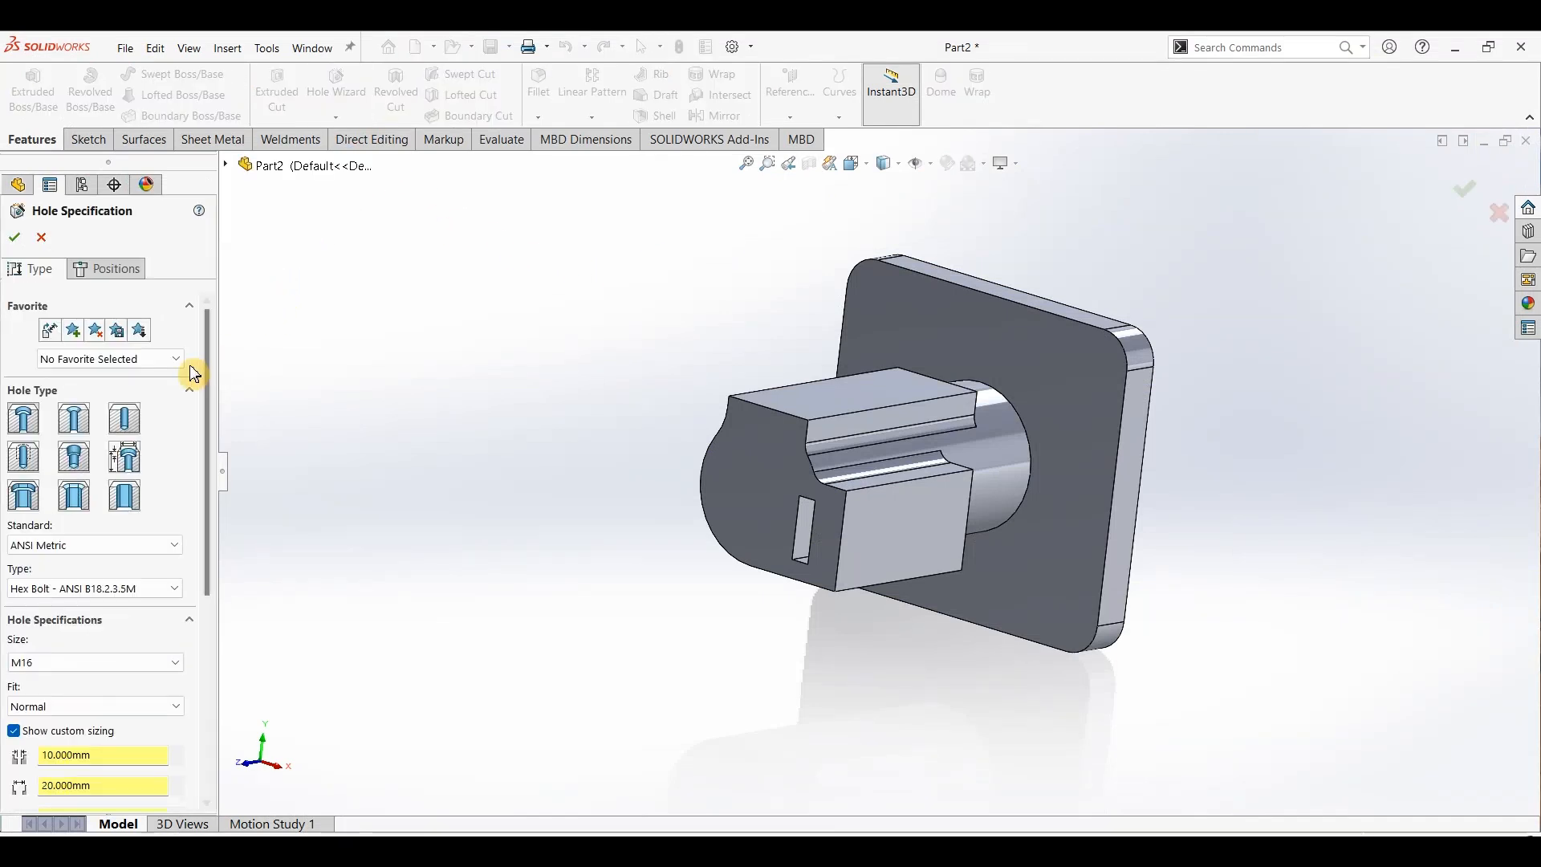
{"action": "left_click", "coordinate": [126, 425]}
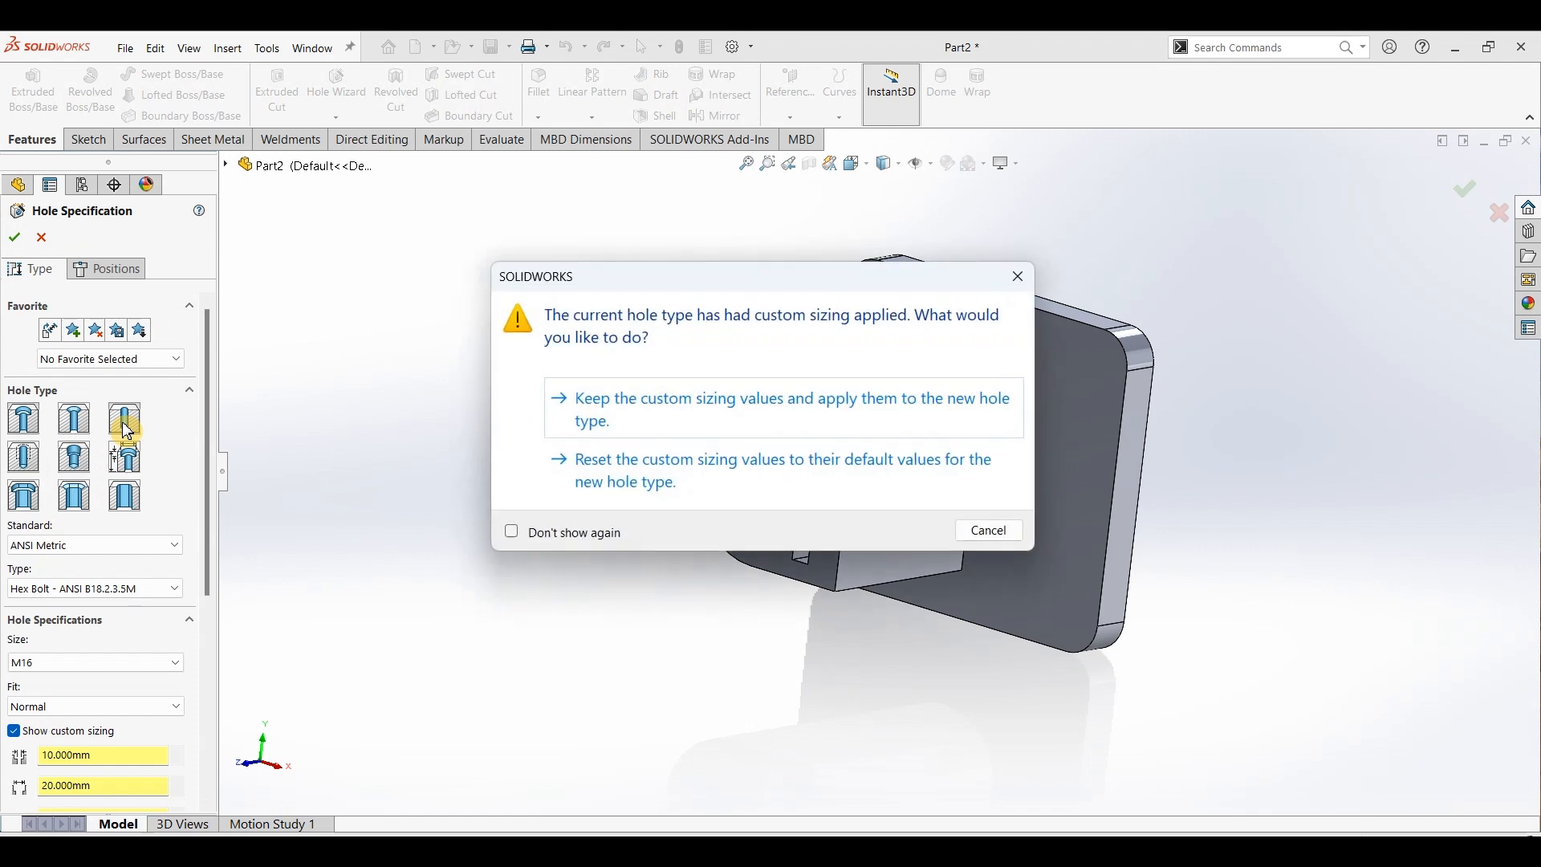
{"action": "left_click", "coordinate": [662, 404]}
{"action": "scroll", "coordinate": [211, 450], "scroll_direction": "down", "scroll_amount": 4}
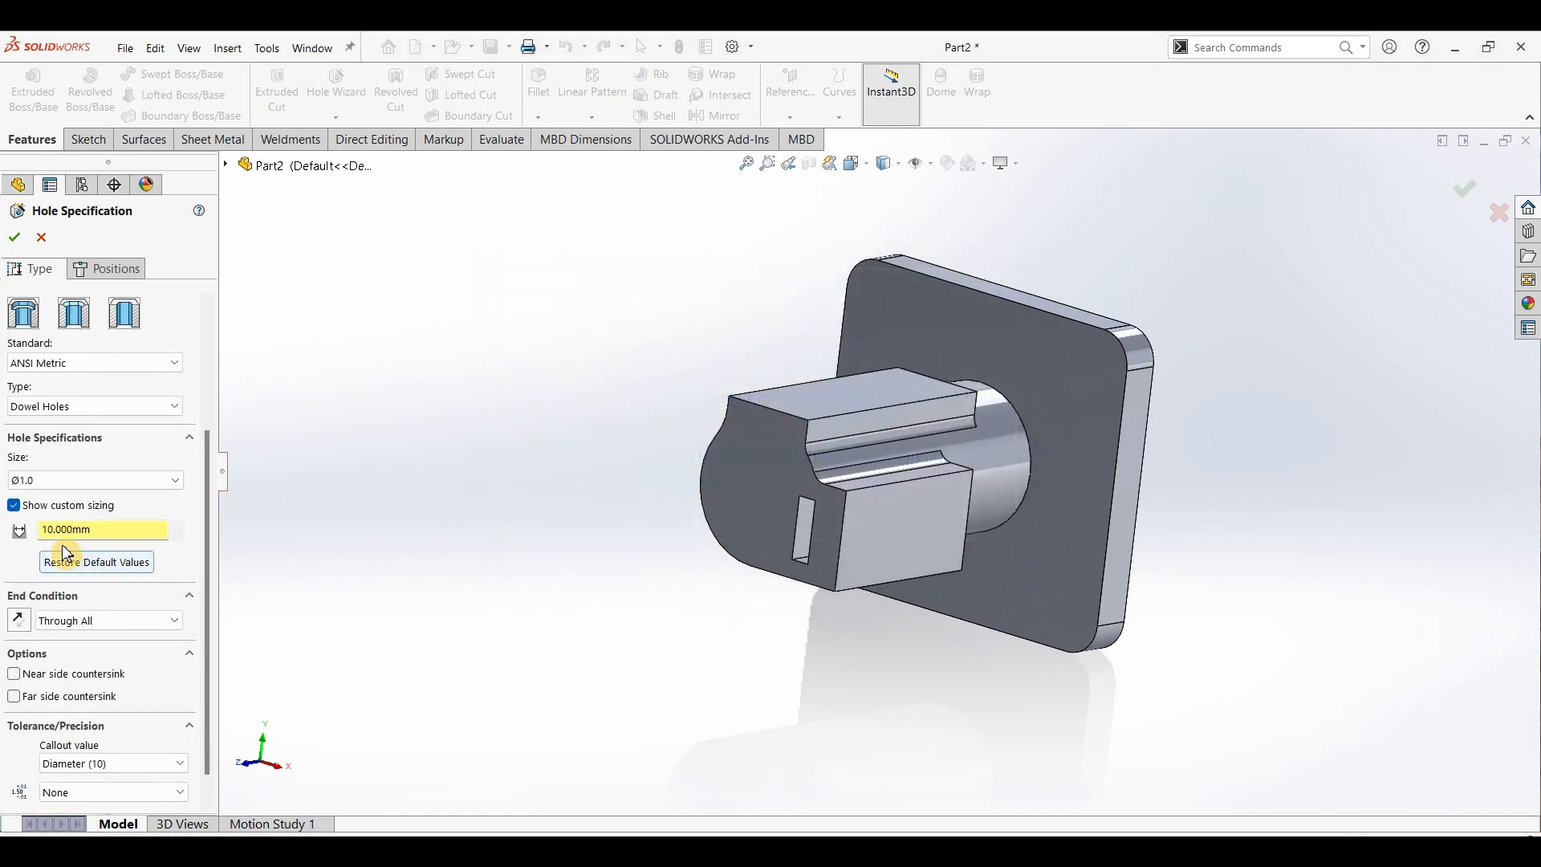
{"action": "double_click", "coordinate": [120, 532]}
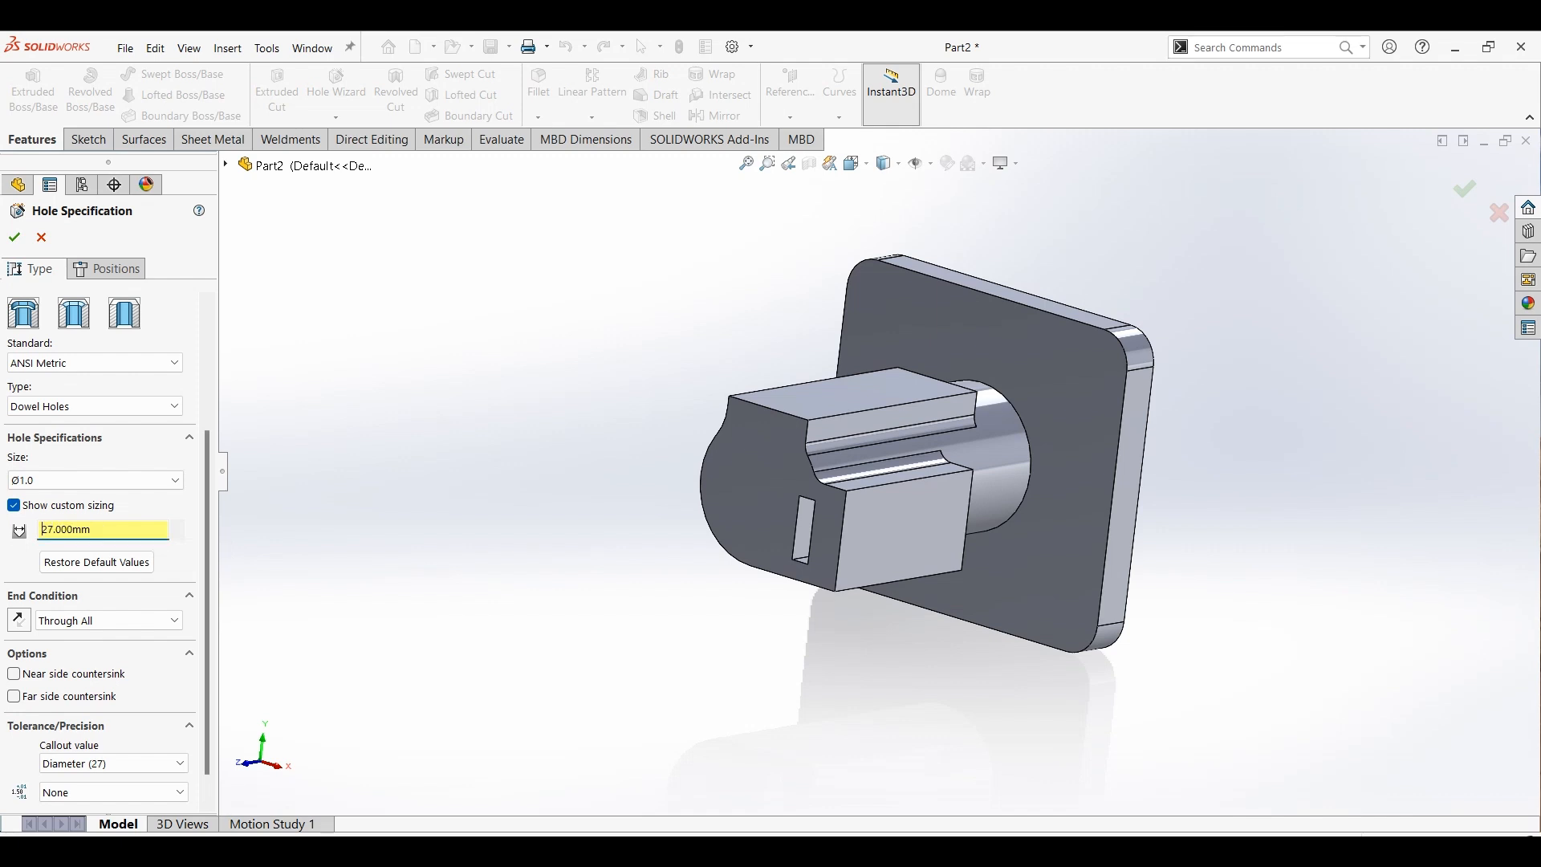
{"action": "left_click", "coordinate": [89, 622]}
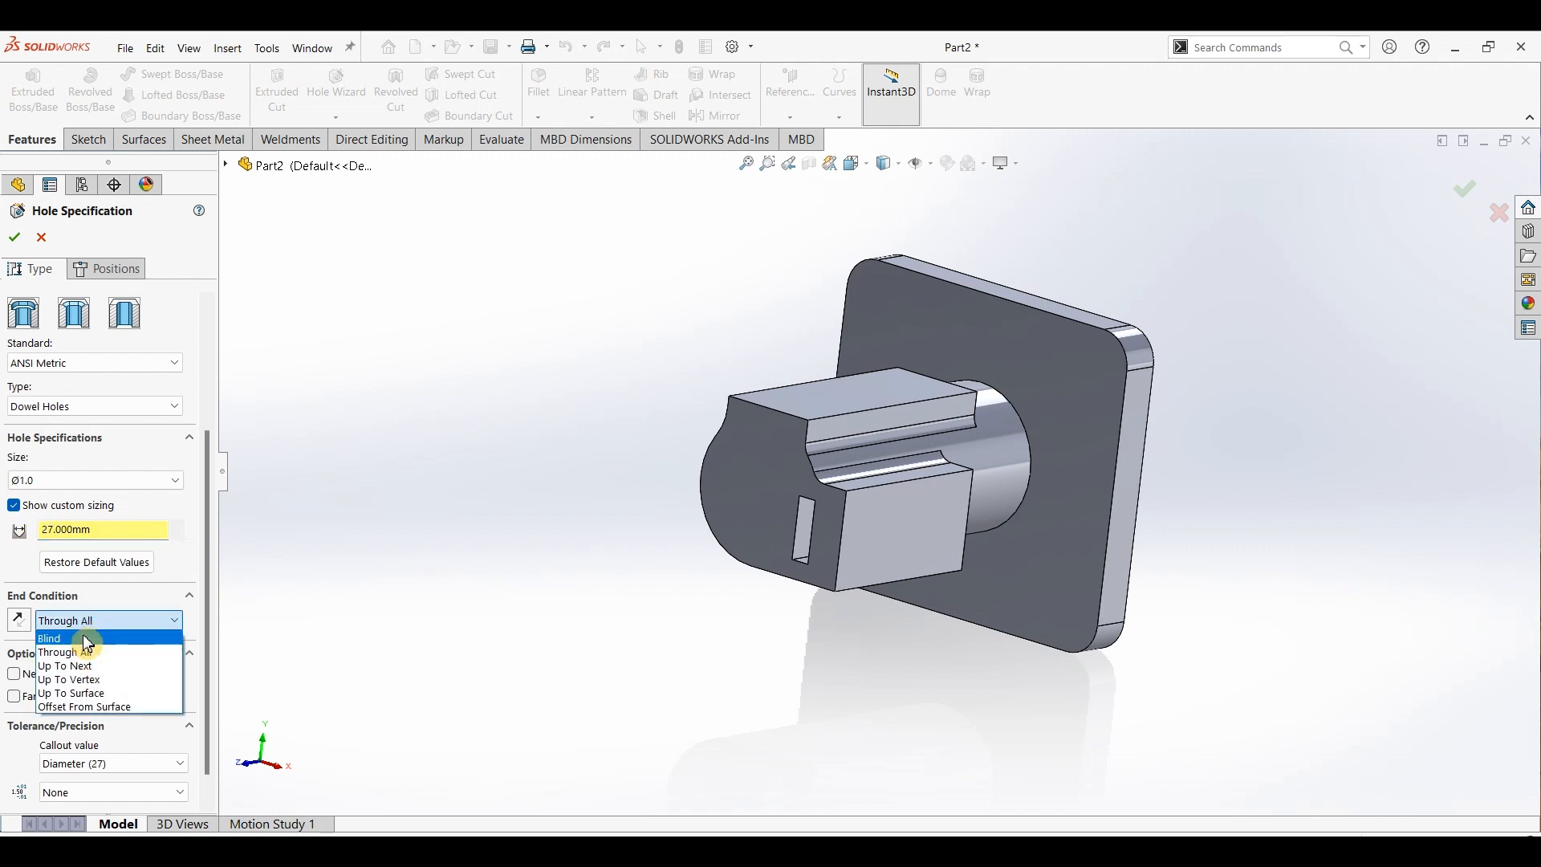
{"action": "left_click", "coordinate": [87, 642]}
{"action": "double_click", "coordinate": [88, 678]}
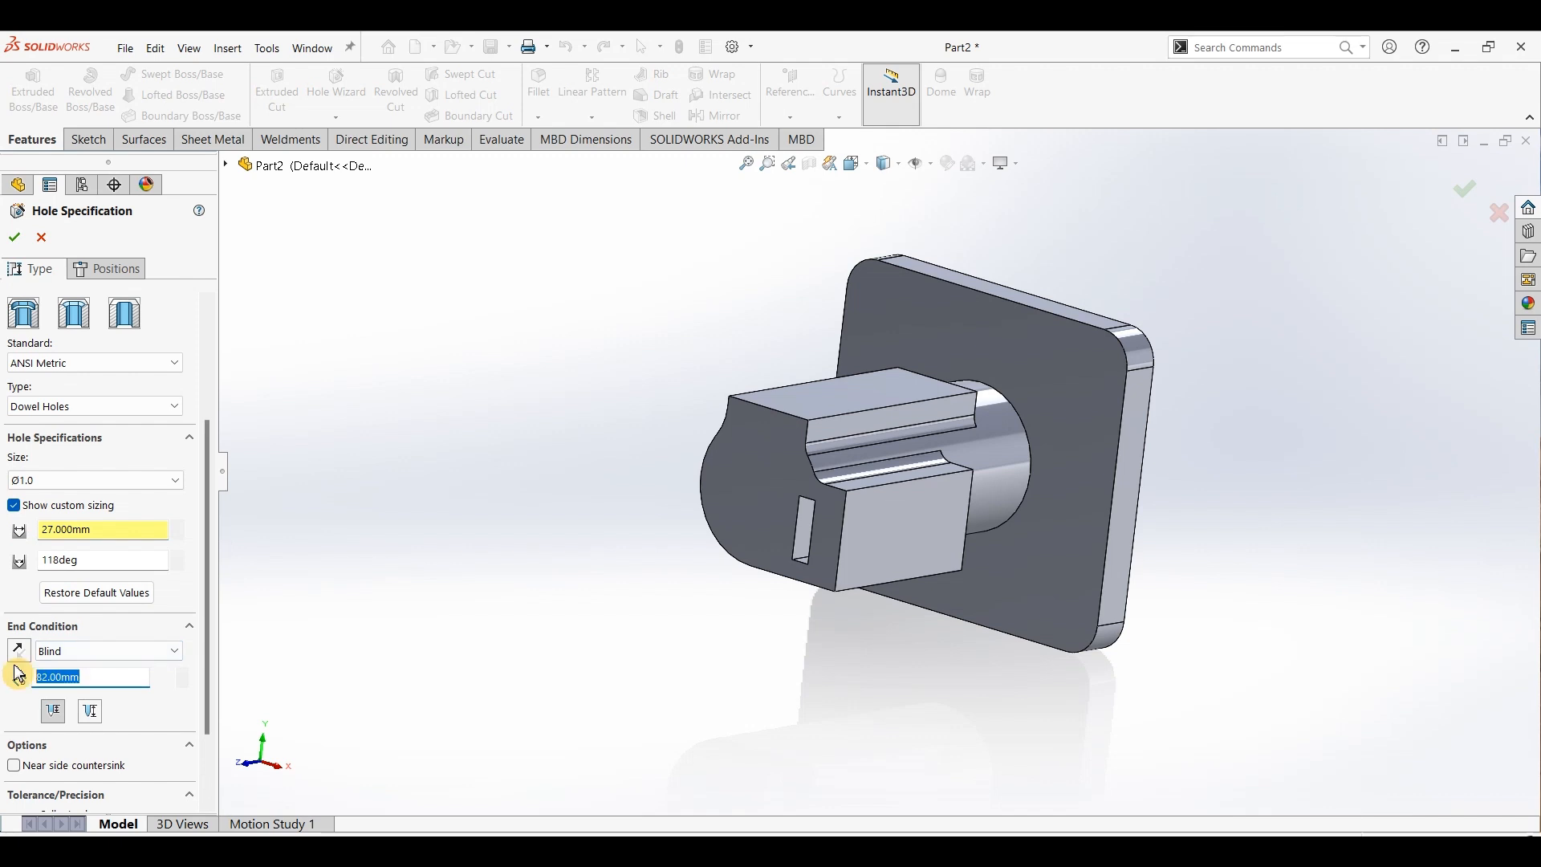
Step: Place the hole on the cylinder's free end face at the origin and finish it
{"action": "left_click", "coordinate": [121, 270]}
{"action": "left_click", "coordinate": [764, 505]}
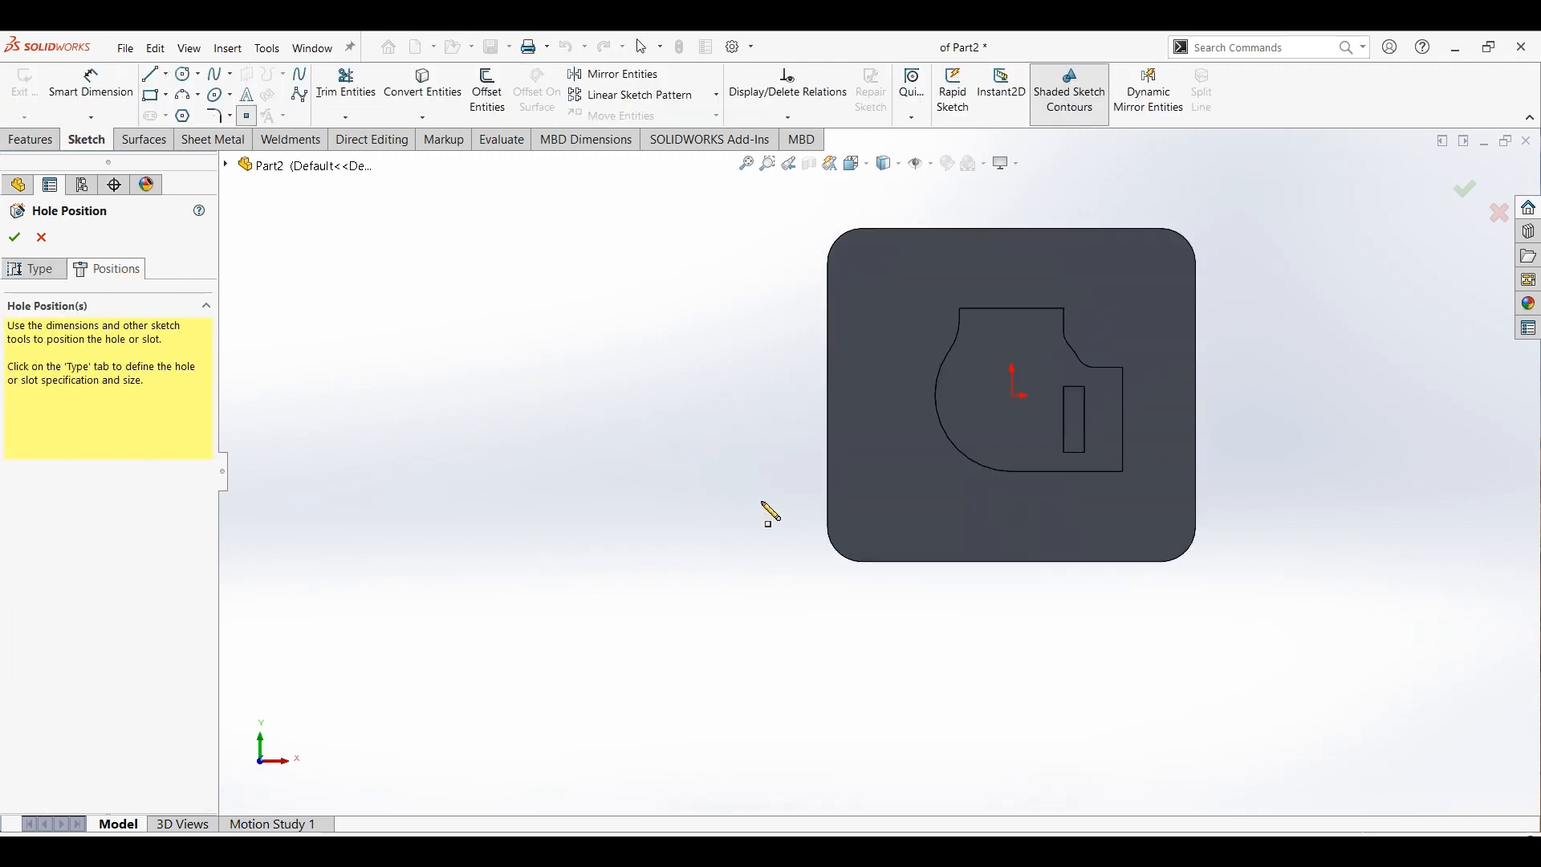
{"action": "left_click", "coordinate": [1013, 410]}
{"action": "left_click", "coordinate": [14, 238]}
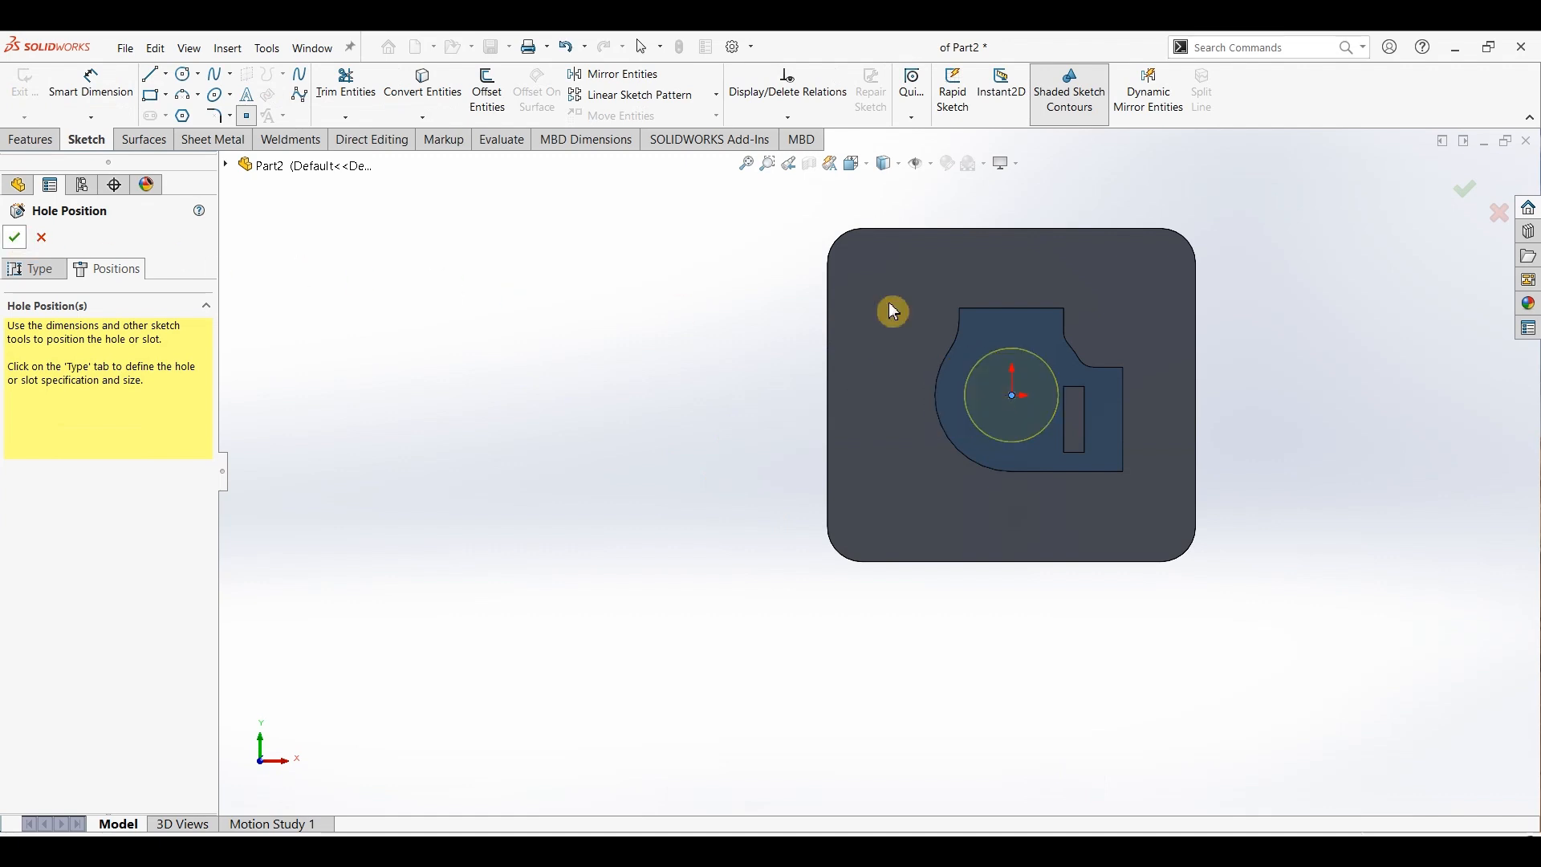
{"action": "key", "text": "ctrl+7"}
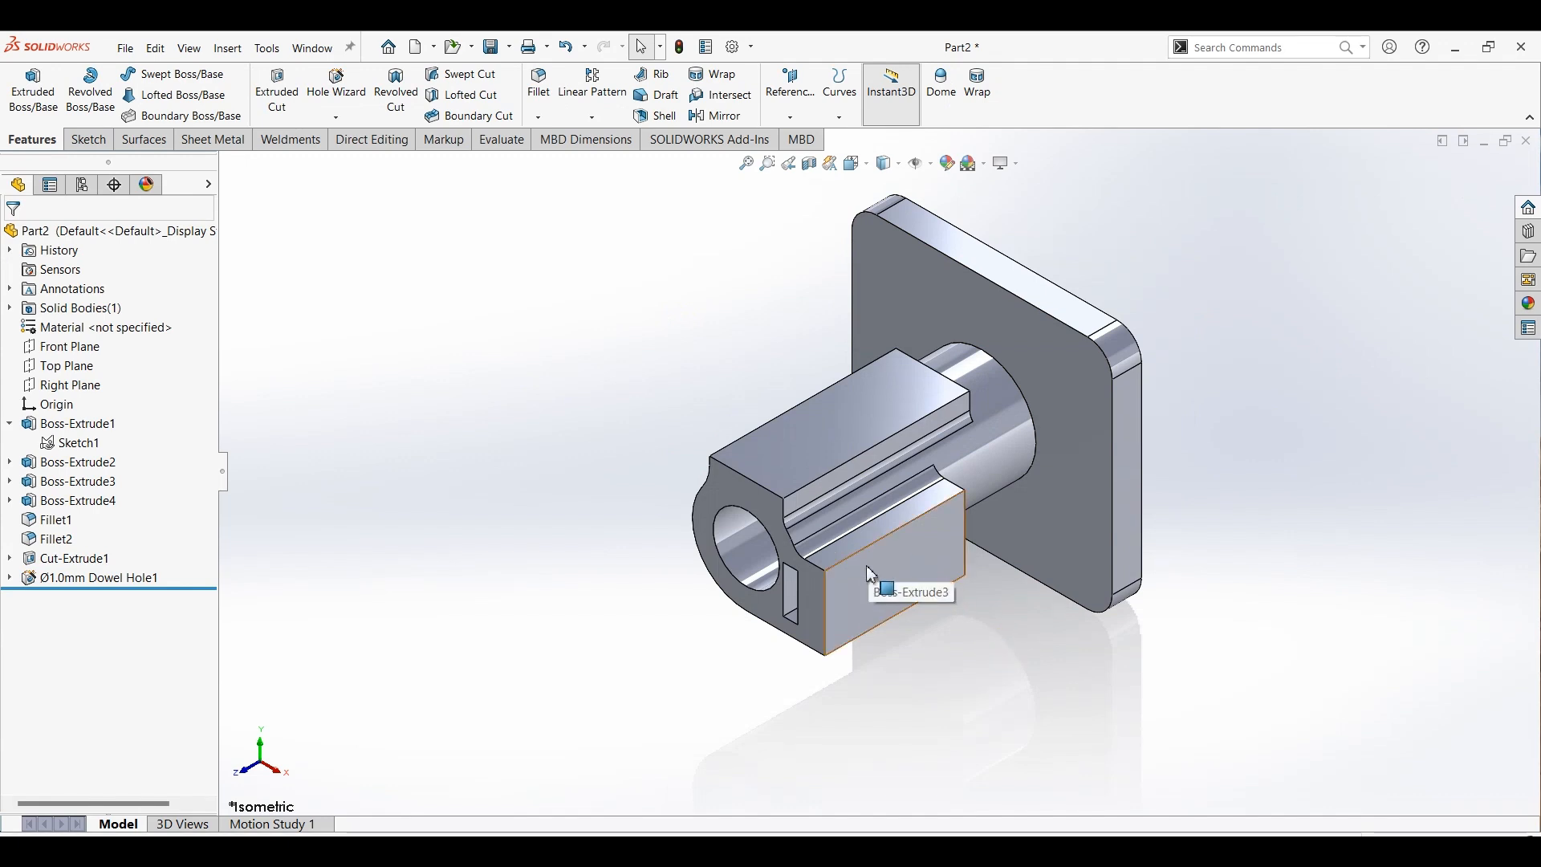
{"action": "left_click", "coordinate": [337, 86]}
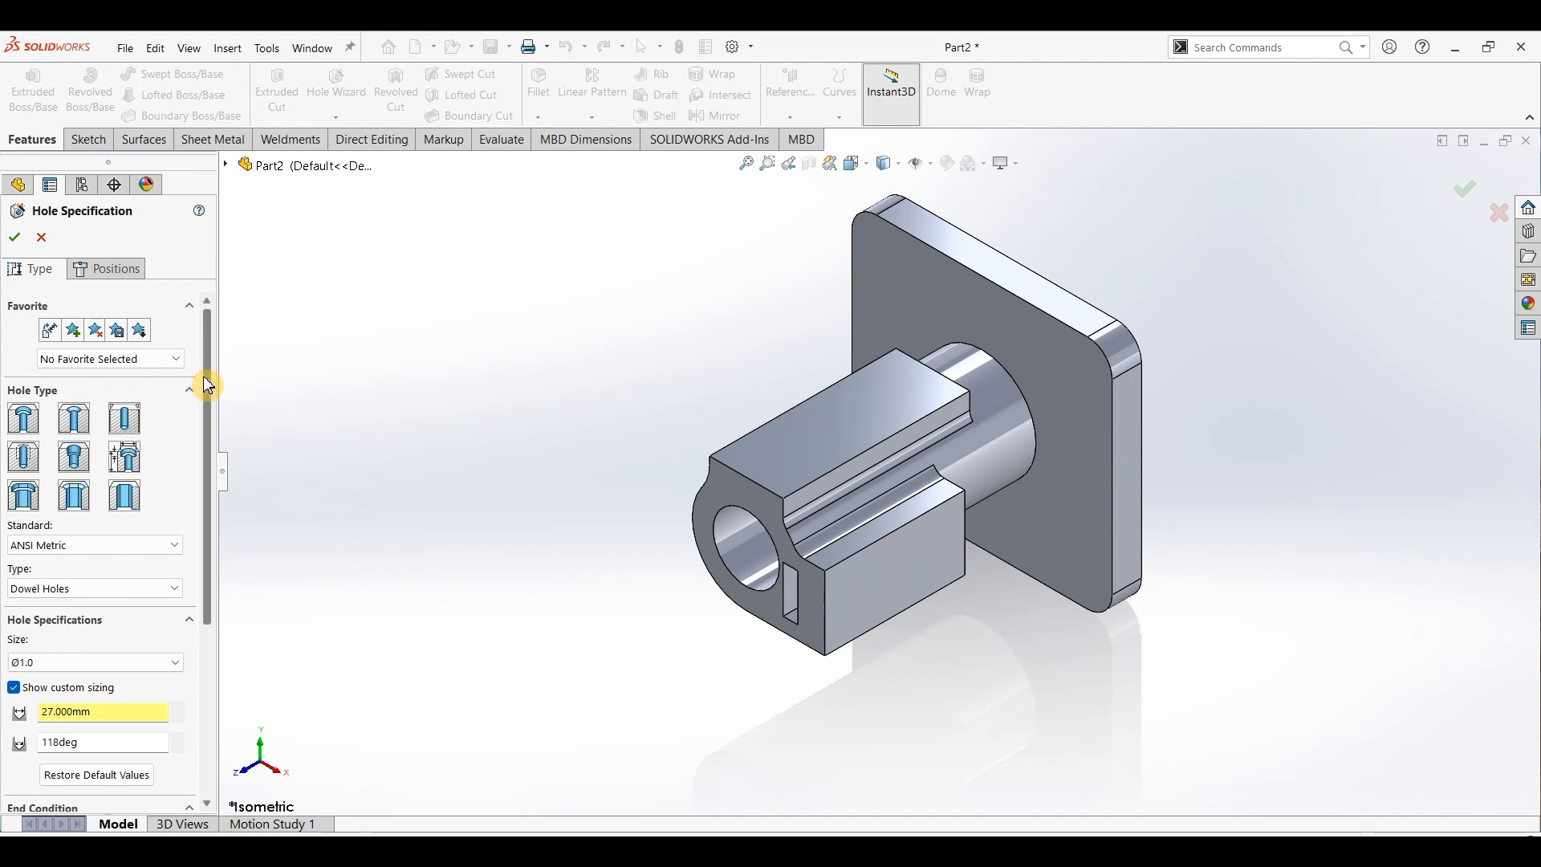
{"action": "left_click_drag", "start_coordinate": [203, 385], "coordinate": [203, 457]}
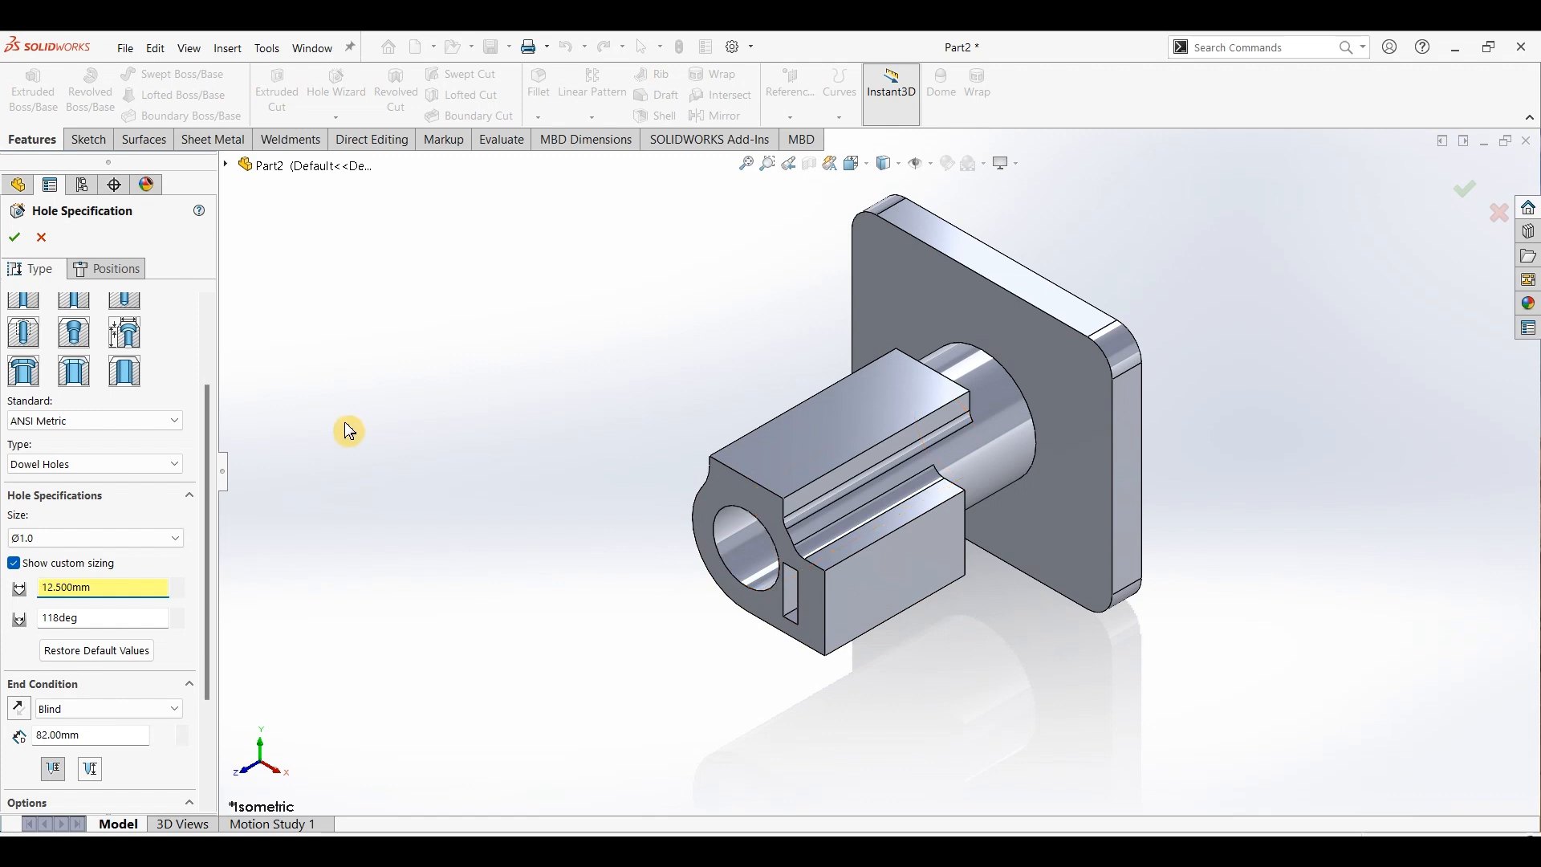
{"action": "left_click", "coordinate": [30, 241]}
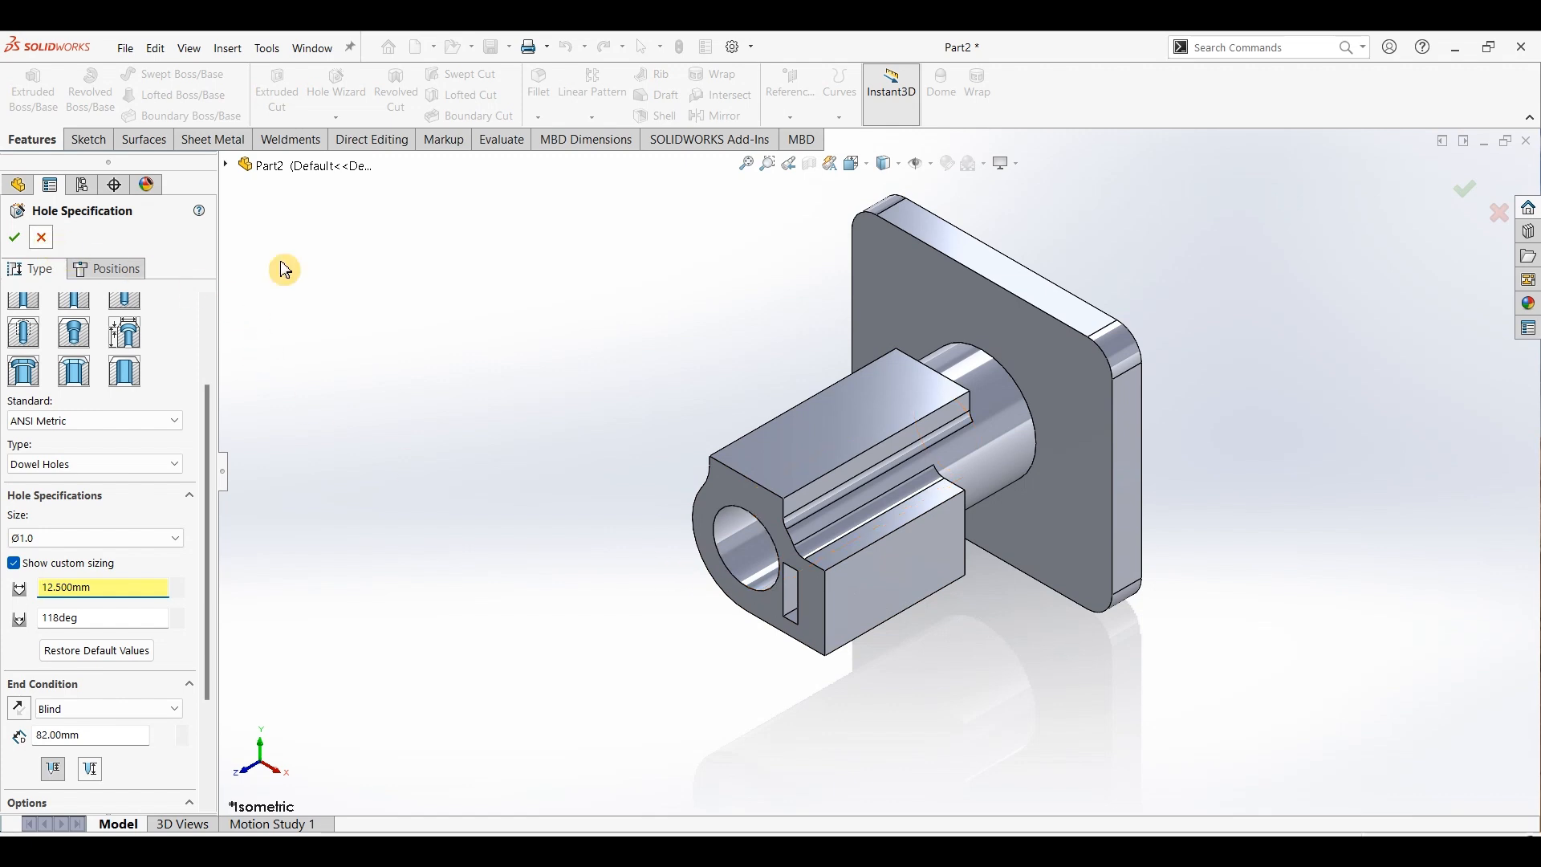
Step: Sketch two circles side by side on the side block's outer face, the one nearer the free end about 12.6 mm in diameter
{"action": "left_click", "coordinate": [898, 574]}
{"action": "left_click", "coordinate": [88, 140]}
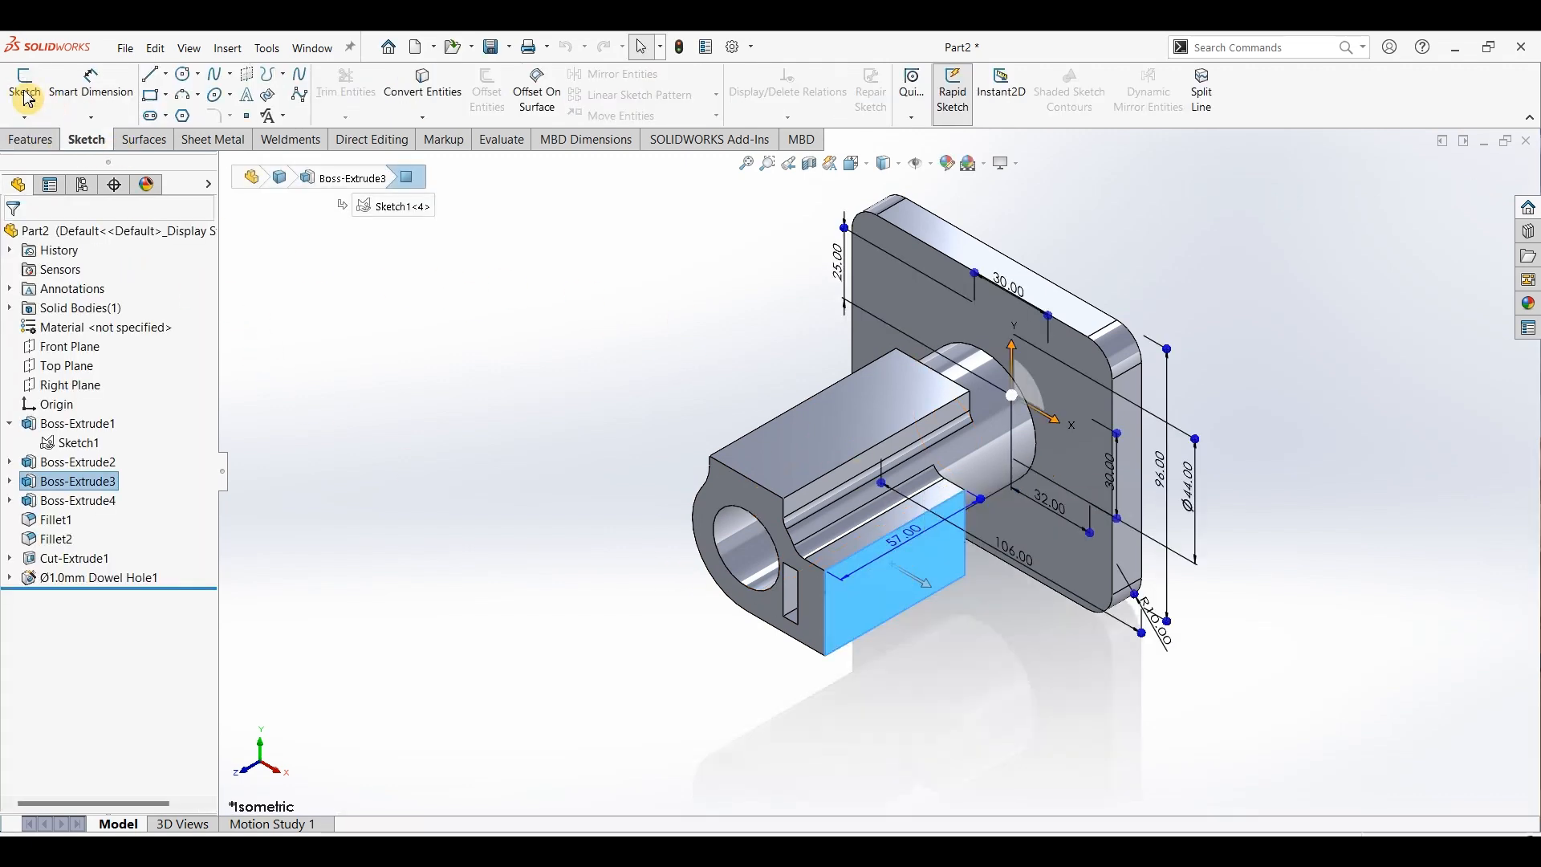
{"action": "left_click", "coordinate": [24, 85]}
{"action": "left_click", "coordinate": [187, 74]}
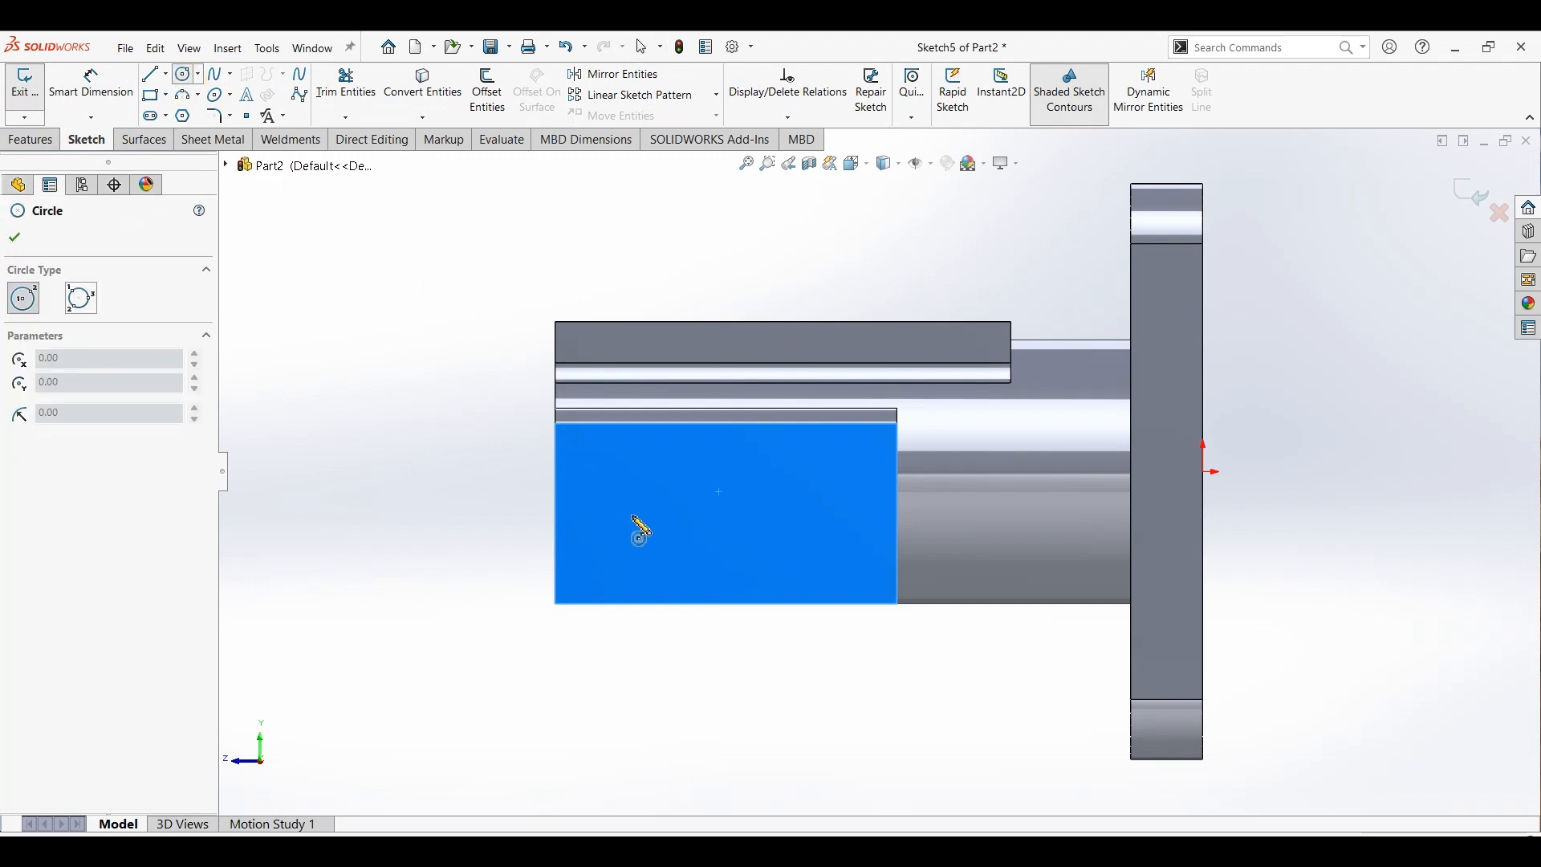
{"action": "left_click", "coordinate": [633, 514]}
{"action": "left_click", "coordinate": [662, 499]}
{"action": "left_click", "coordinate": [827, 514]}
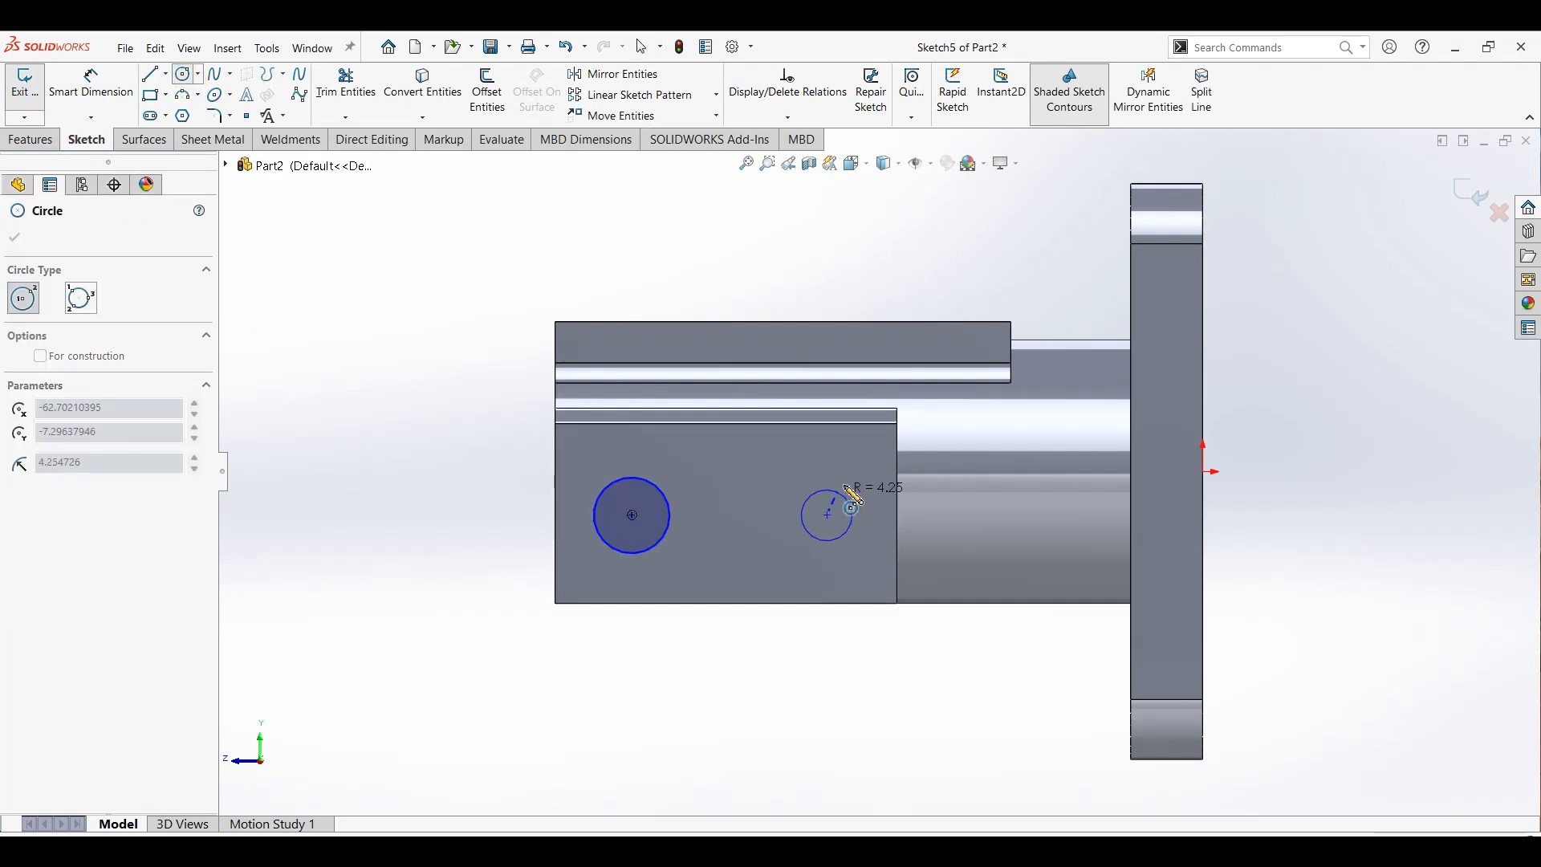
{"action": "left_click", "coordinate": [862, 506]}
Step: Dimension the circle nearer the free end as 12.5 mm in diameter and make the other circle equal to it
{"action": "left_click", "coordinate": [91, 82]}
{"action": "left_click", "coordinate": [598, 499]}
{"action": "left_click", "coordinate": [411, 434]}
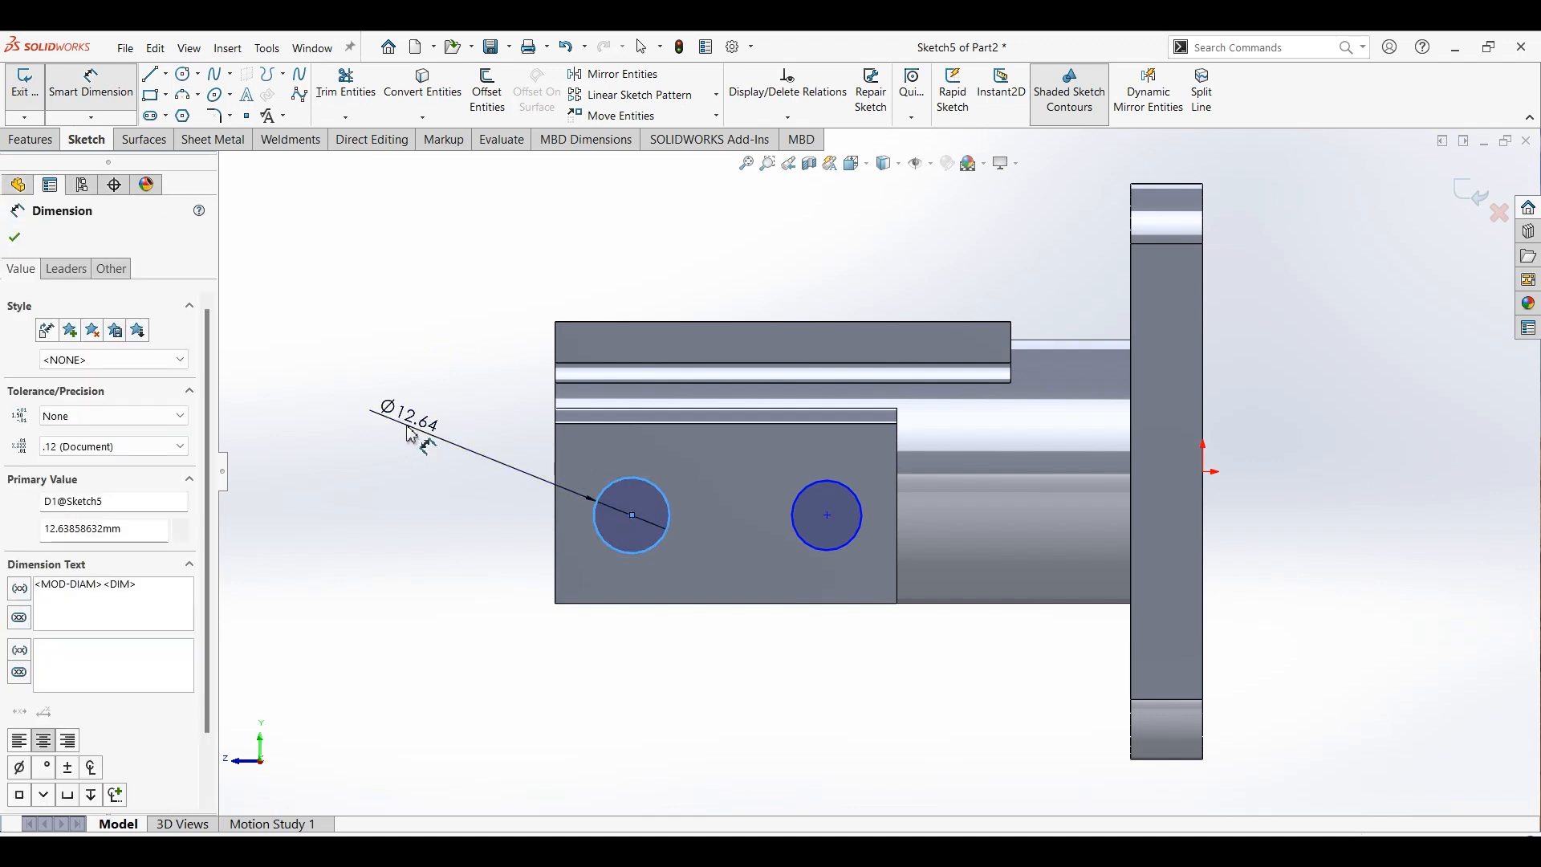
{"action": "key", "text": "Return"}
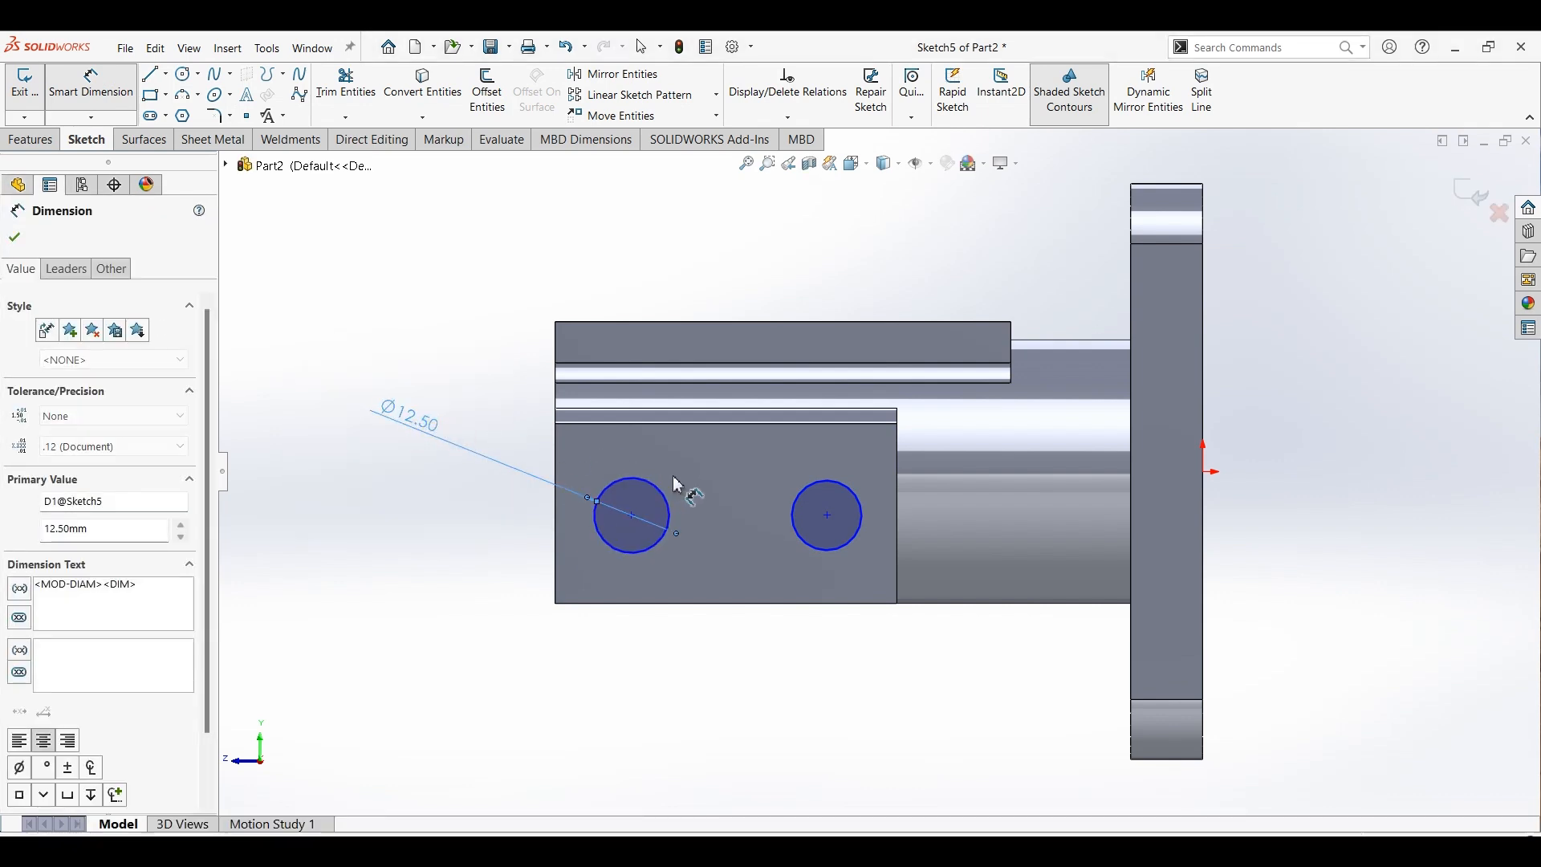
{"action": "key", "text": "Escape"}
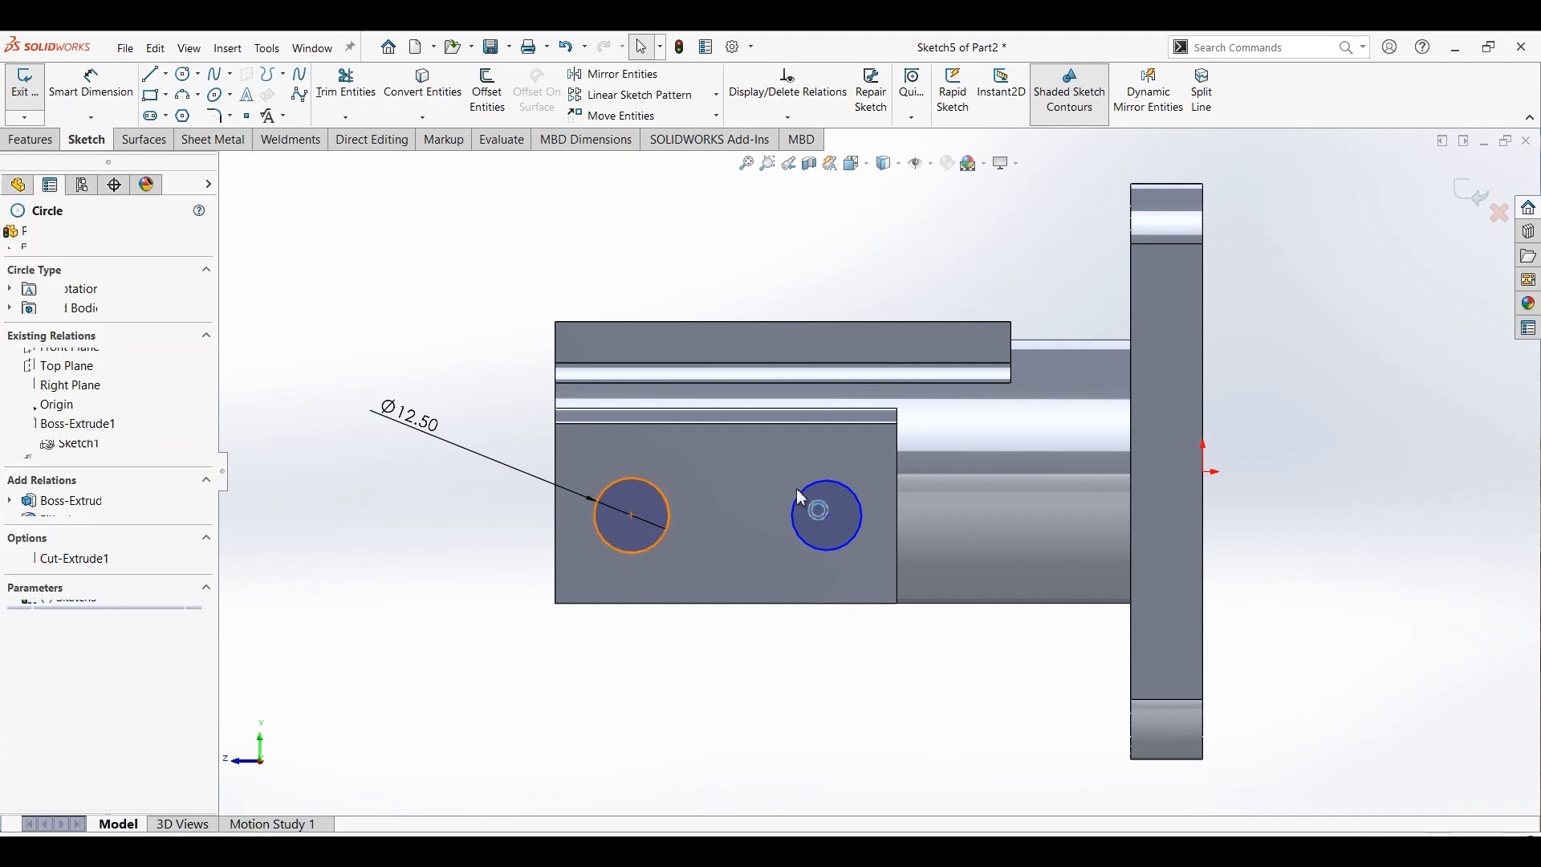
{"action": "left_click", "coordinate": [807, 485], "text": "ctrl"}
{"action": "left_click", "coordinate": [934, 426]}
Step: Dimension the distance between the two circle centres as 25 mm
{"action": "left_click", "coordinate": [90, 85]}
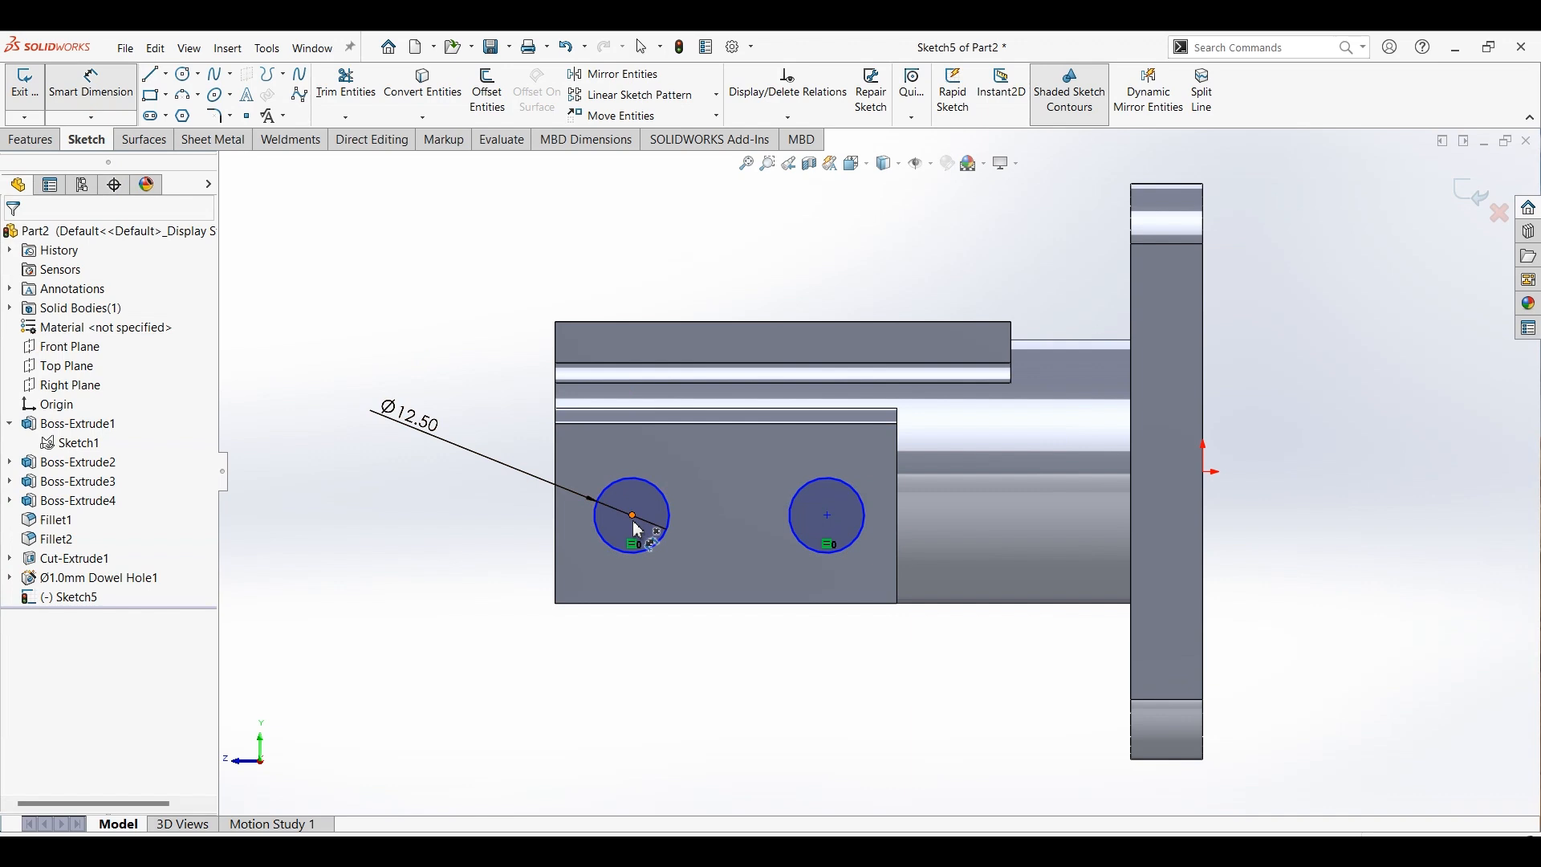
{"action": "left_click", "coordinate": [634, 516]}
{"action": "left_click", "coordinate": [829, 518]}
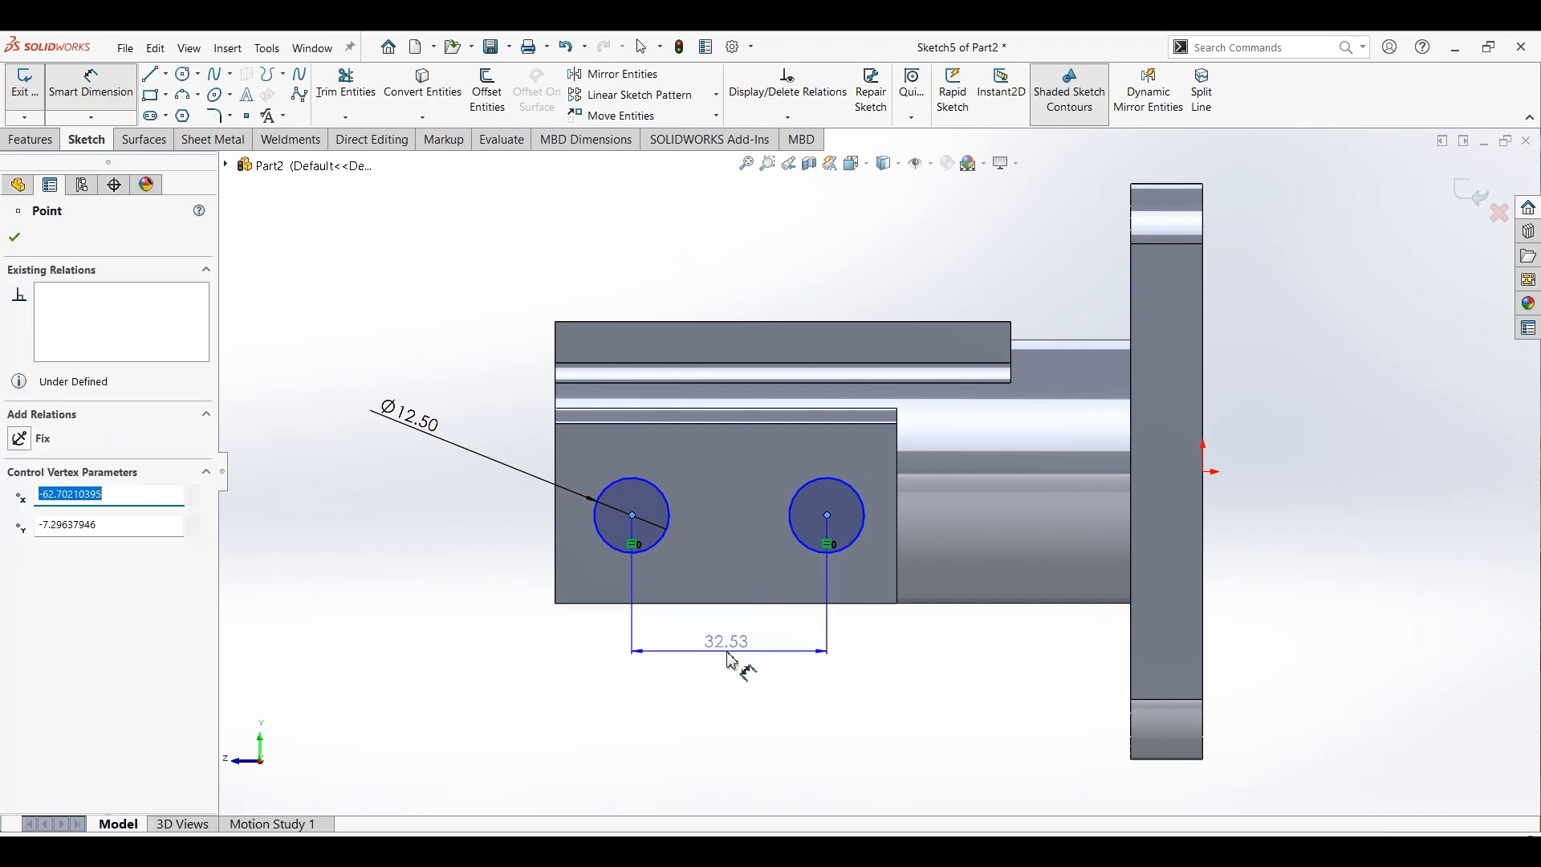
{"action": "left_click", "coordinate": [732, 662]}
{"action": "type", "text": "25"}
{"action": "key", "text": "Return"}
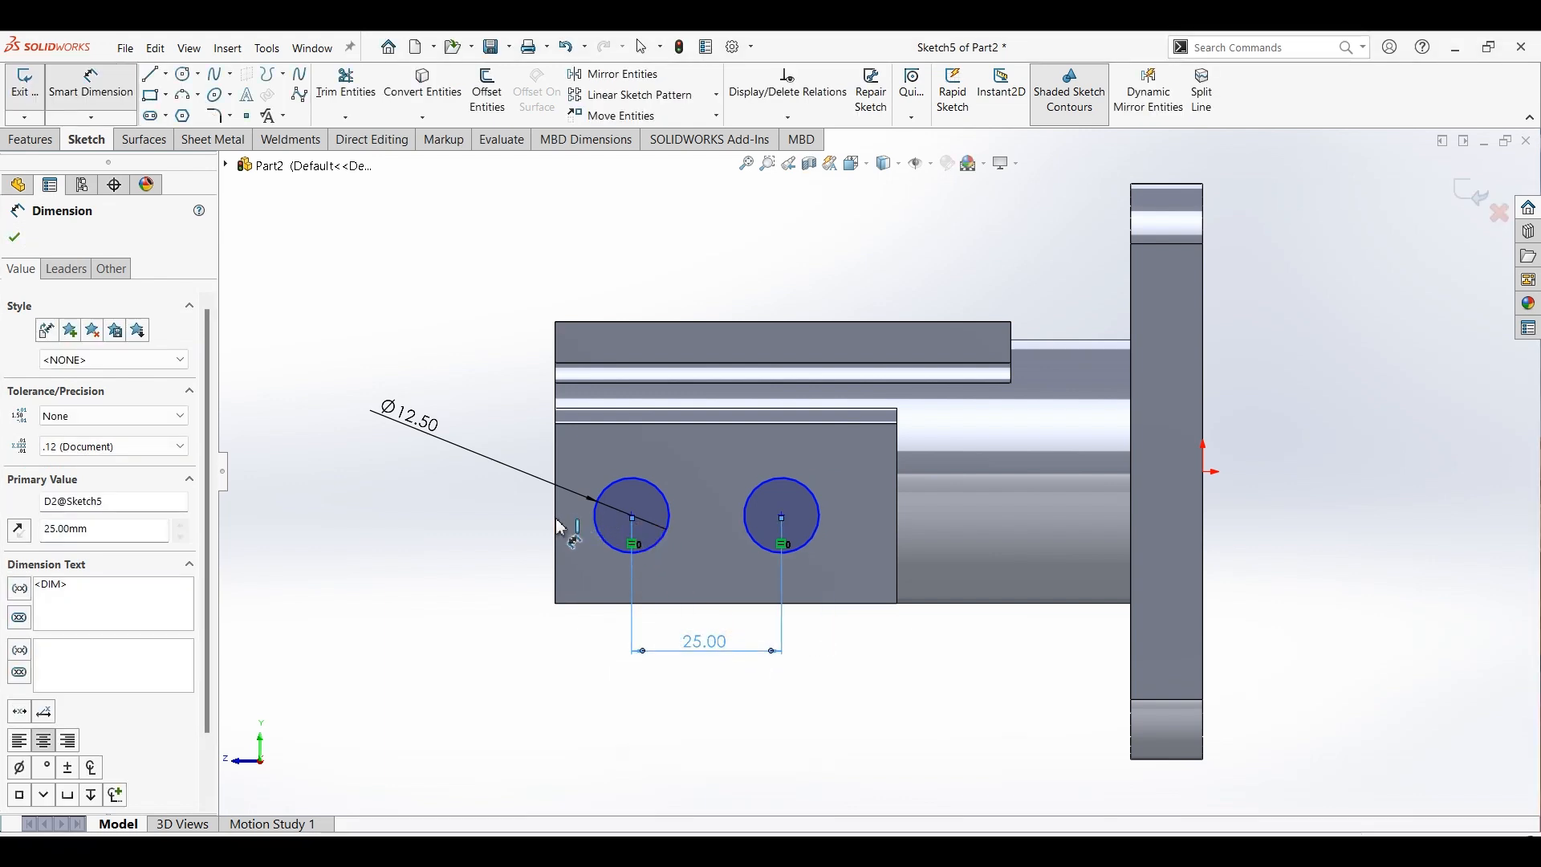
Step: Dimension the nearer circle's centre 11 mm from the side block's free-end edge
{"action": "left_click", "coordinate": [578, 532]}
{"action": "left_click", "coordinate": [633, 517]}
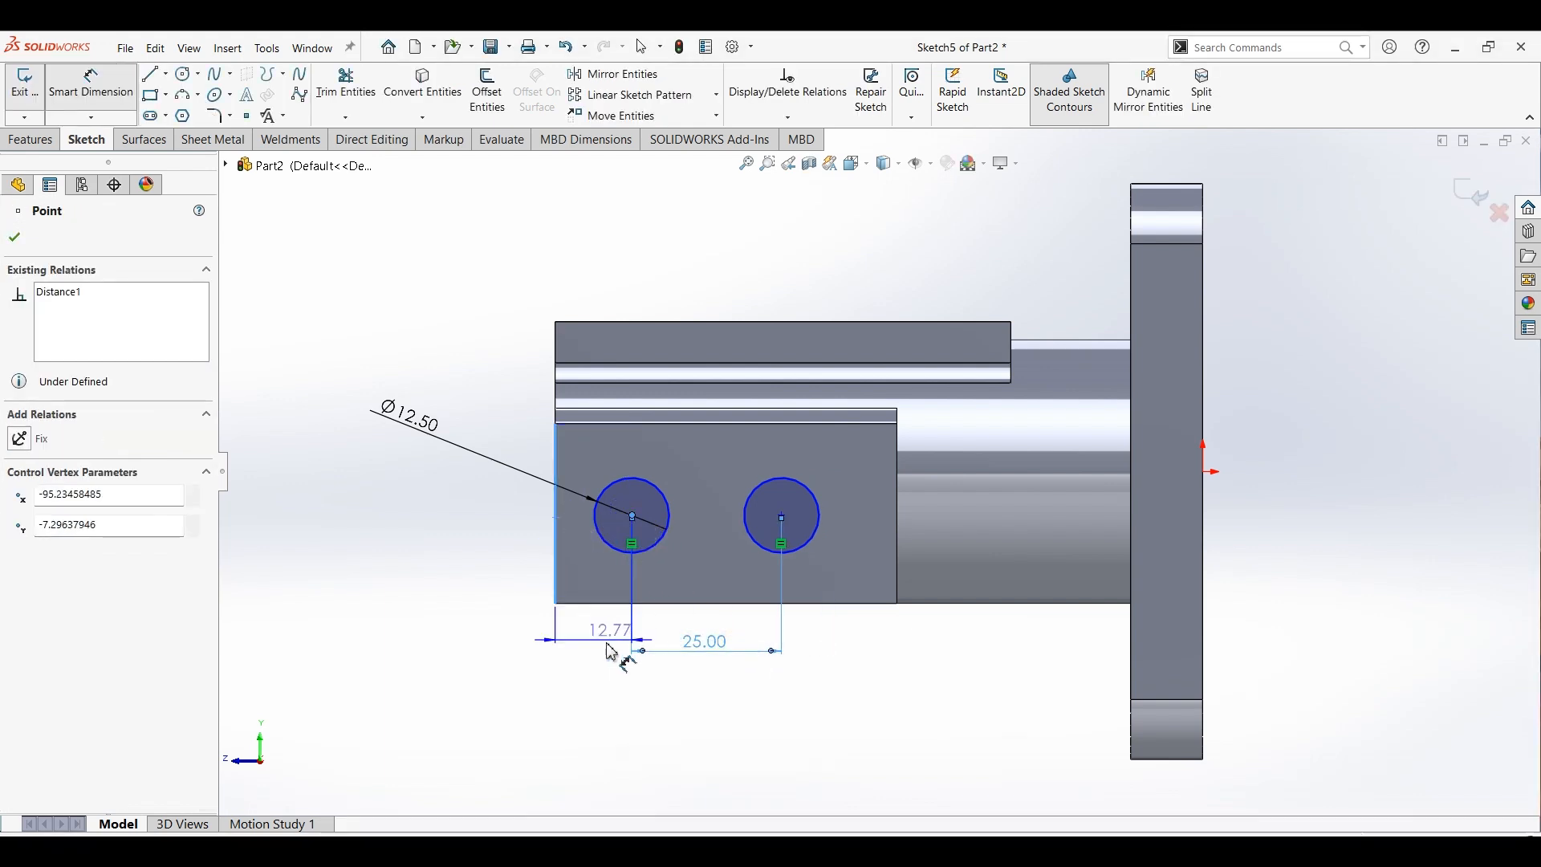
{"action": "left_click", "coordinate": [610, 658]}
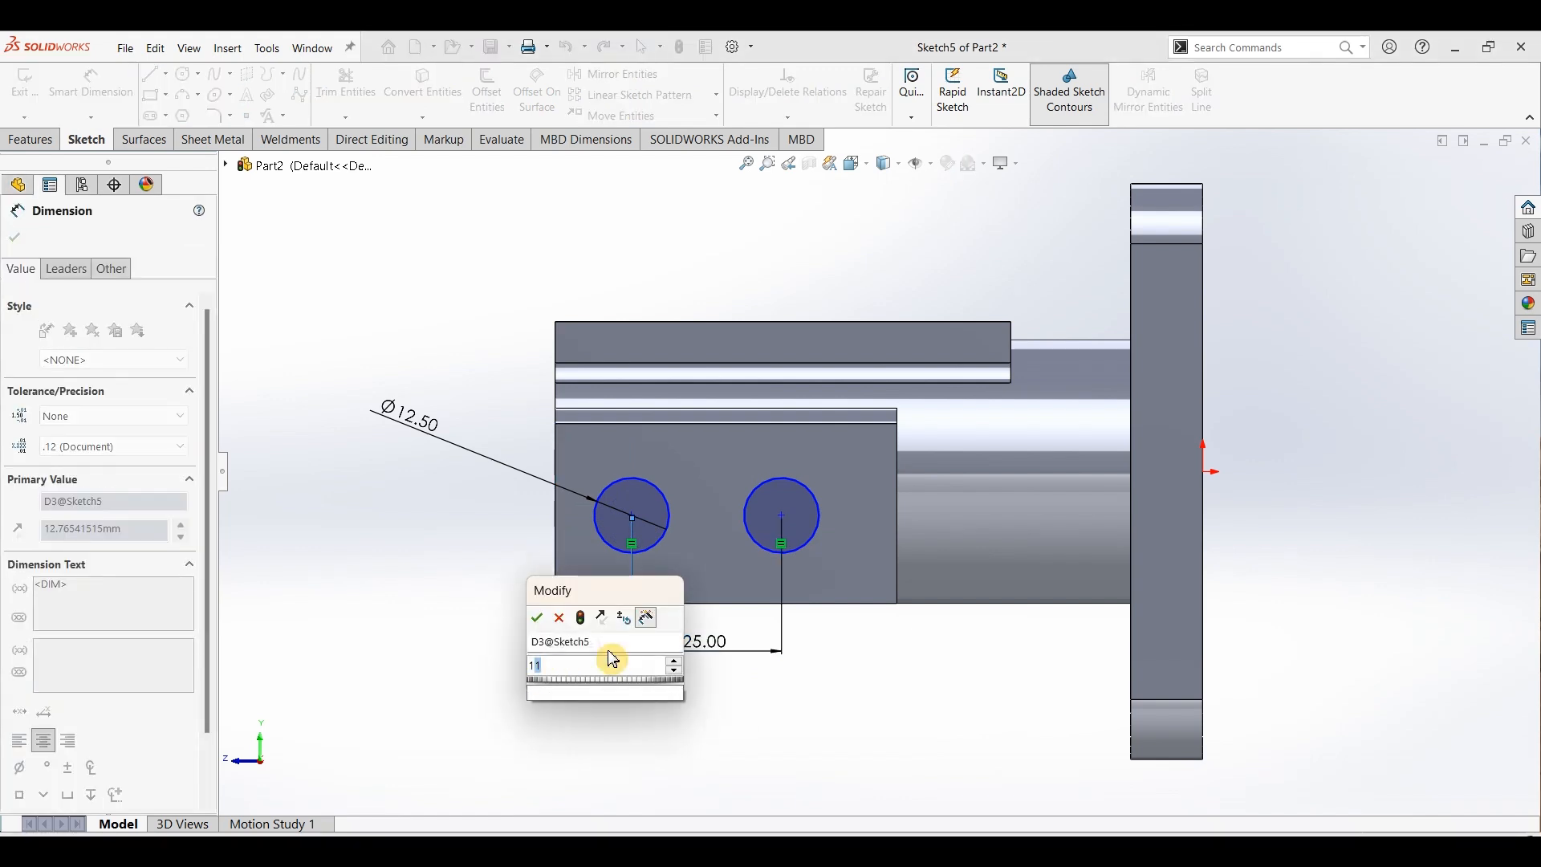
{"action": "key", "text": "Return"}
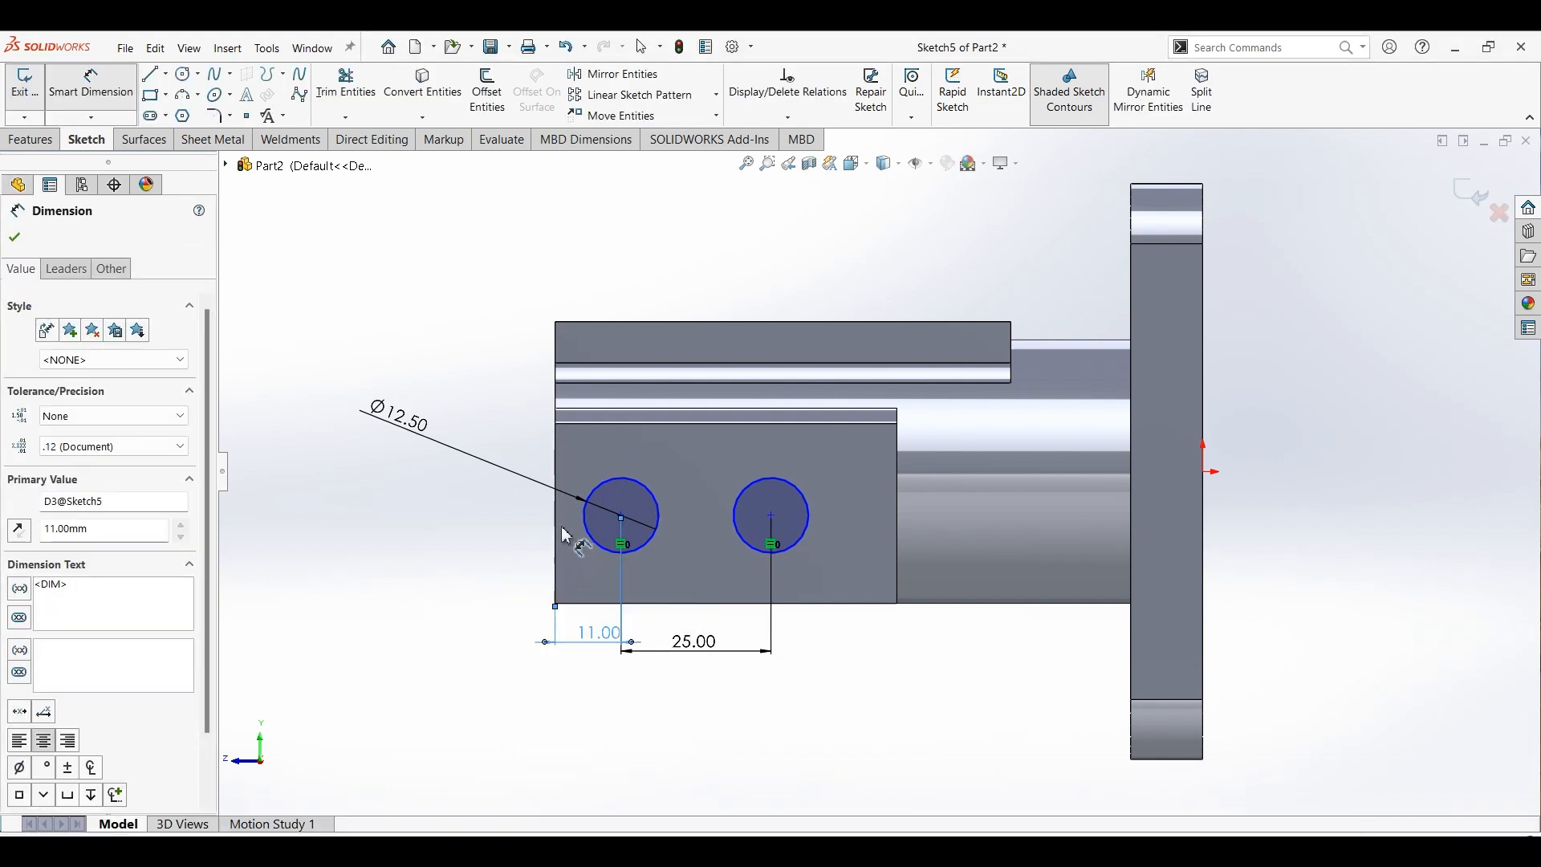
{"action": "key", "text": "Escape"}
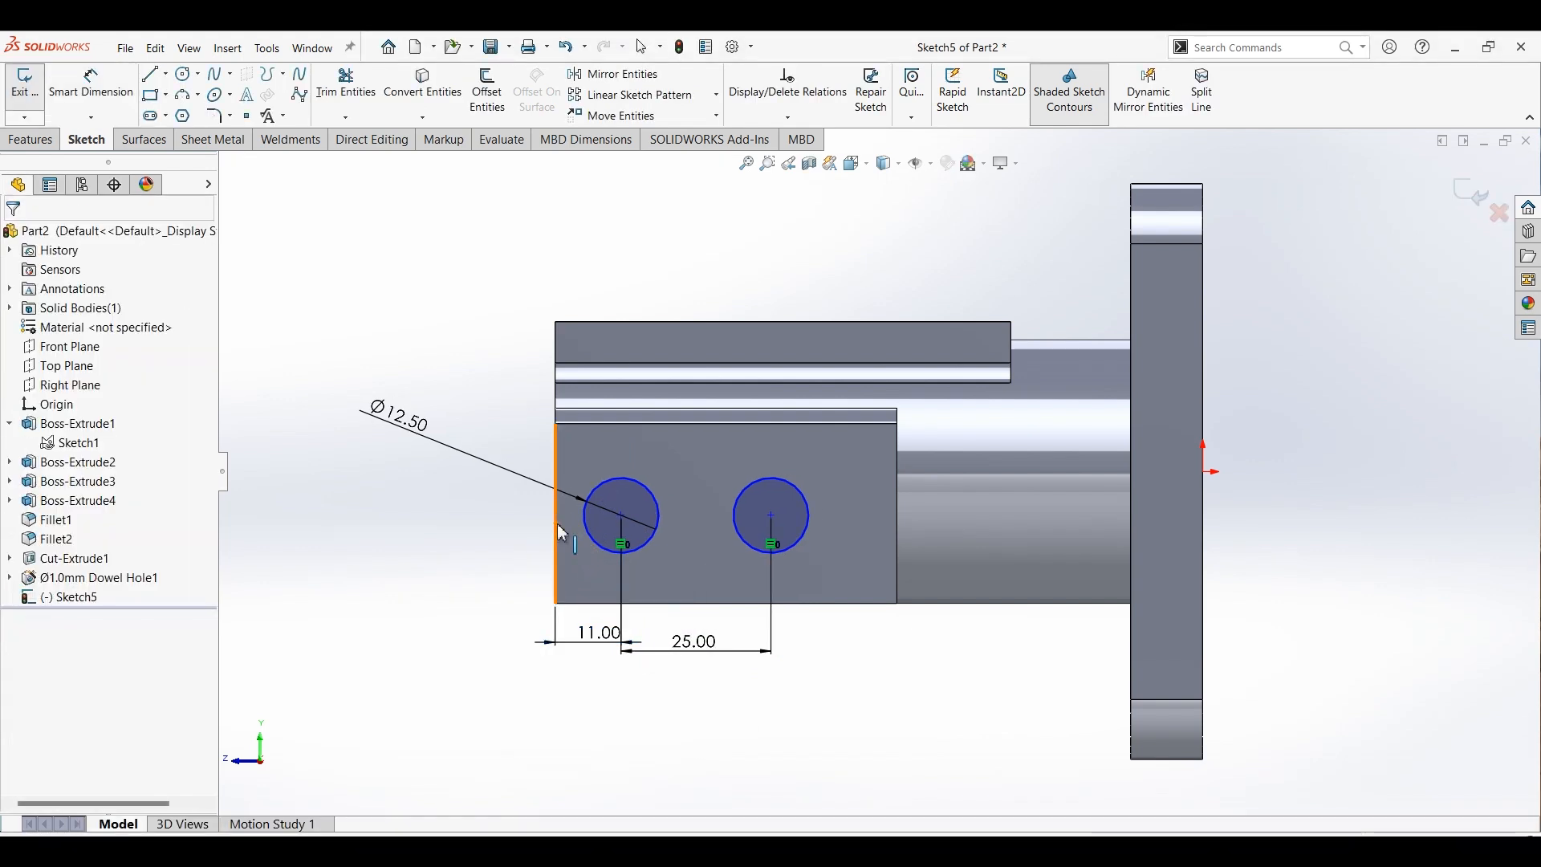
Step: Align both circle centres horizontally with the midpoint of the side block's free-end edge
{"action": "left_click", "coordinate": [622, 515]}
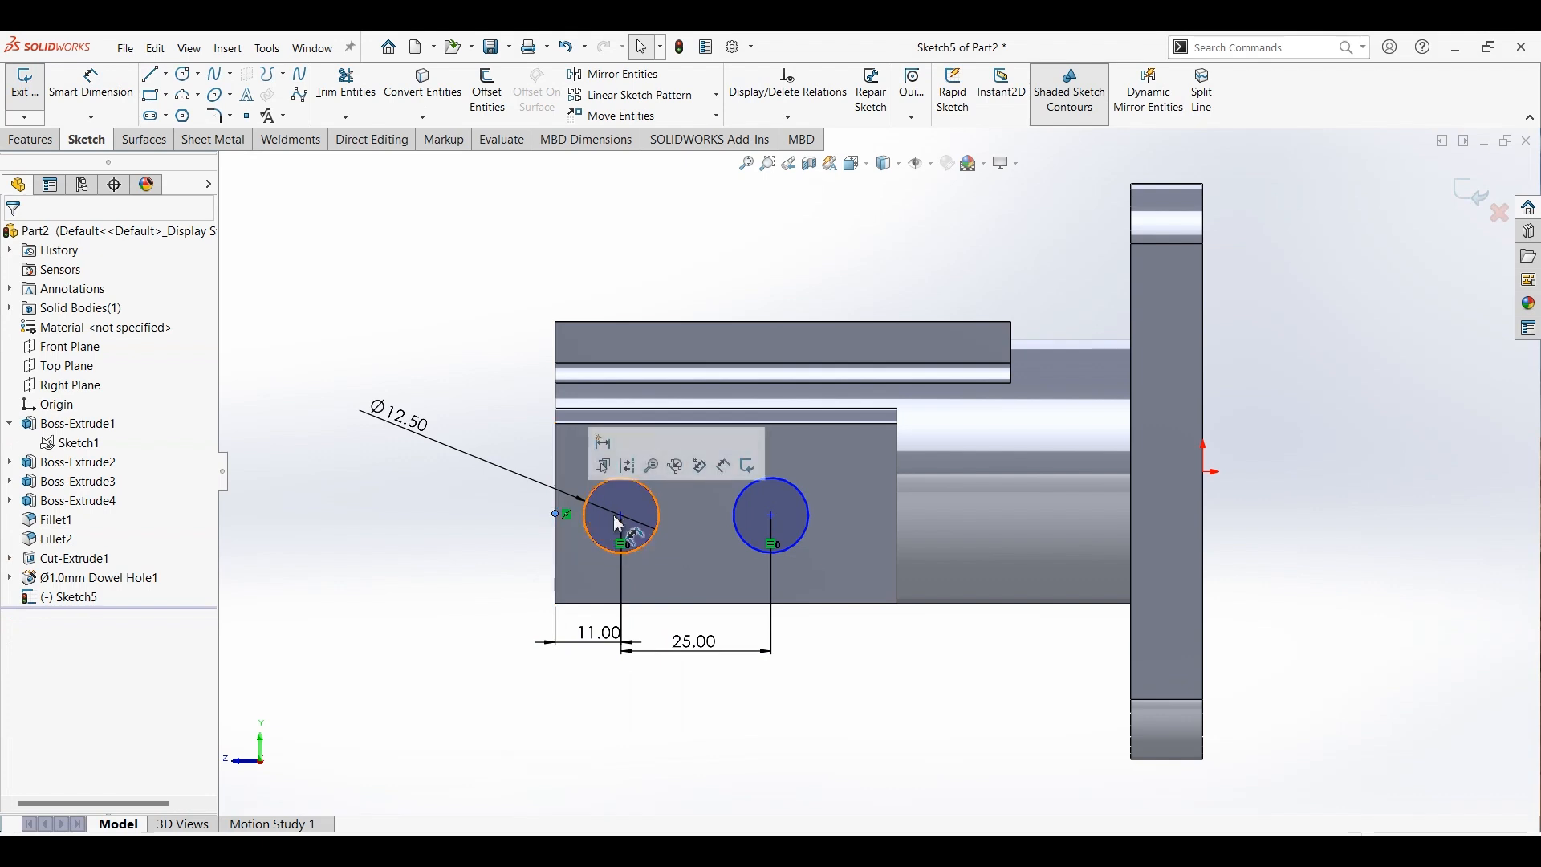
{"action": "left_click", "coordinate": [772, 517], "text": "ctrl"}
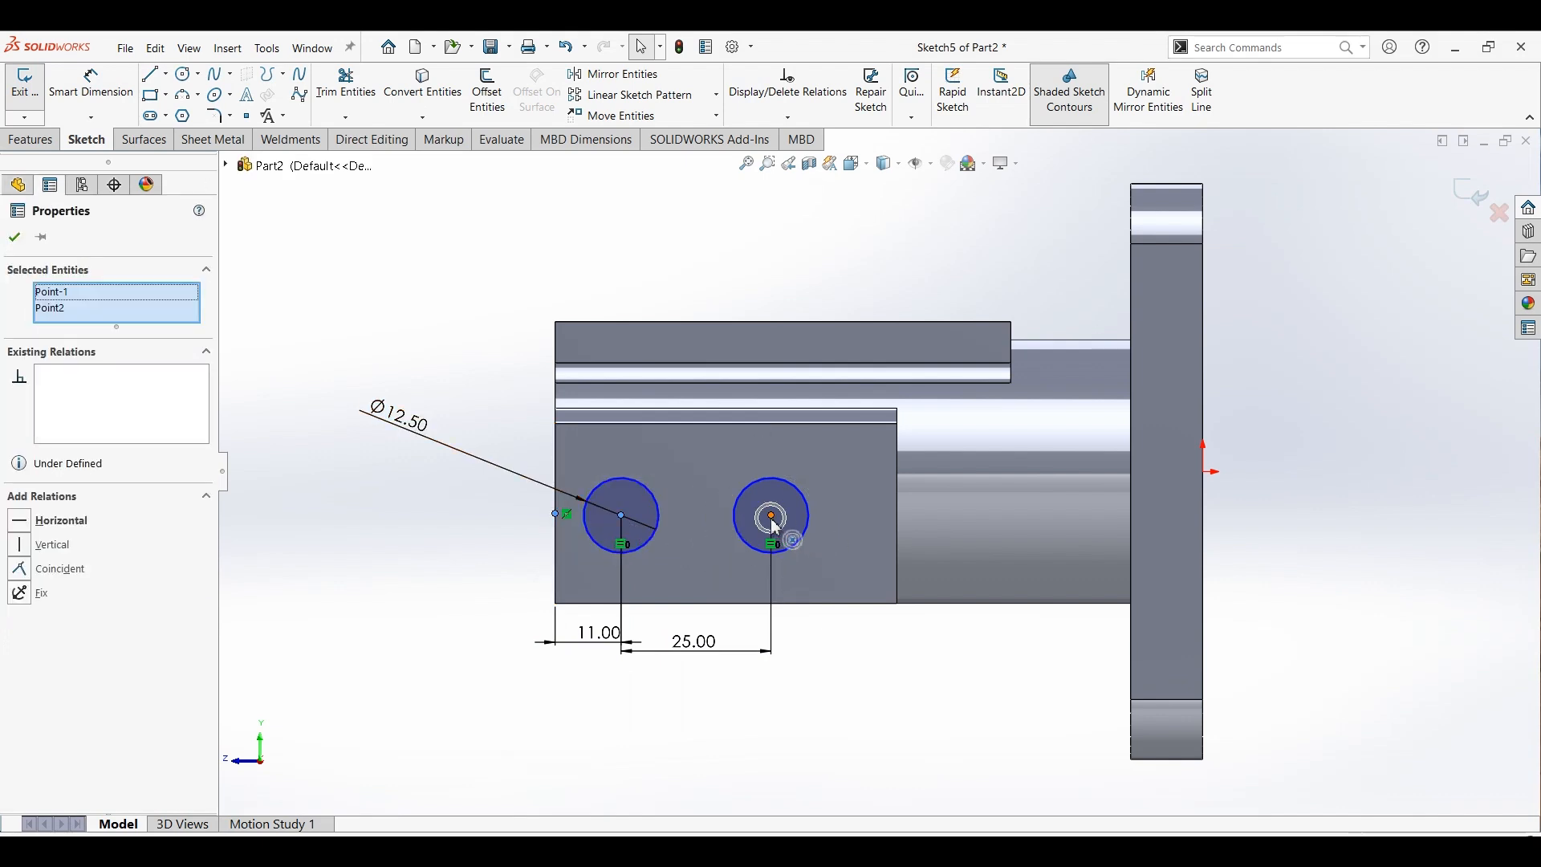
{"action": "left_click", "coordinate": [773, 518], "text": "ctrl"}
{"action": "left_click", "coordinate": [815, 454]}
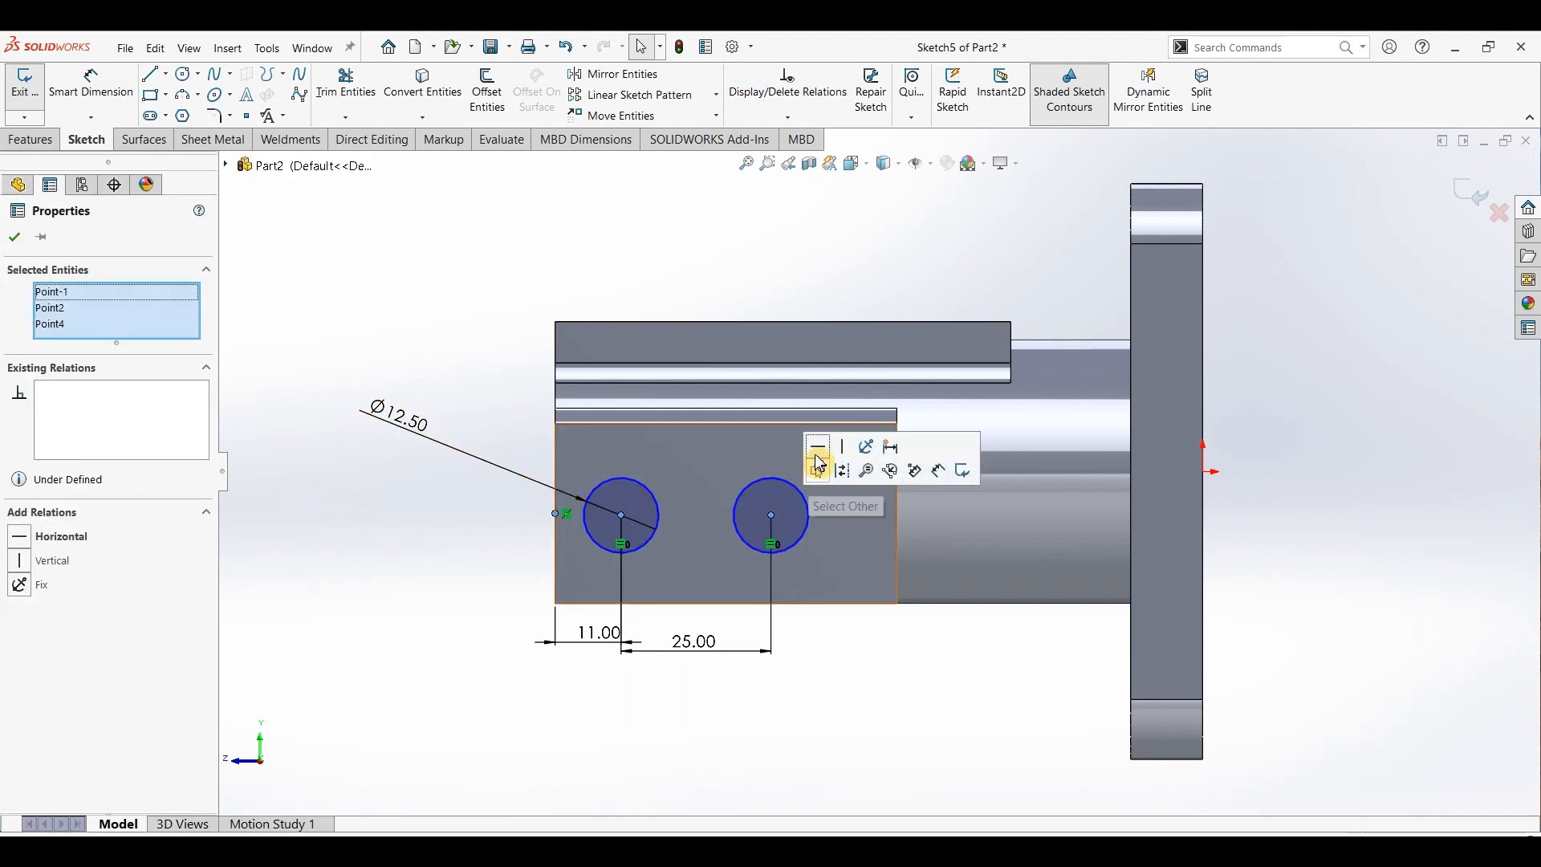
{"action": "left_click", "coordinate": [425, 324]}
Step: Cut-extrude the two circles into the side block with the Up To Next end condition
{"action": "left_click", "coordinate": [28, 146]}
{"action": "left_click", "coordinate": [265, 102]}
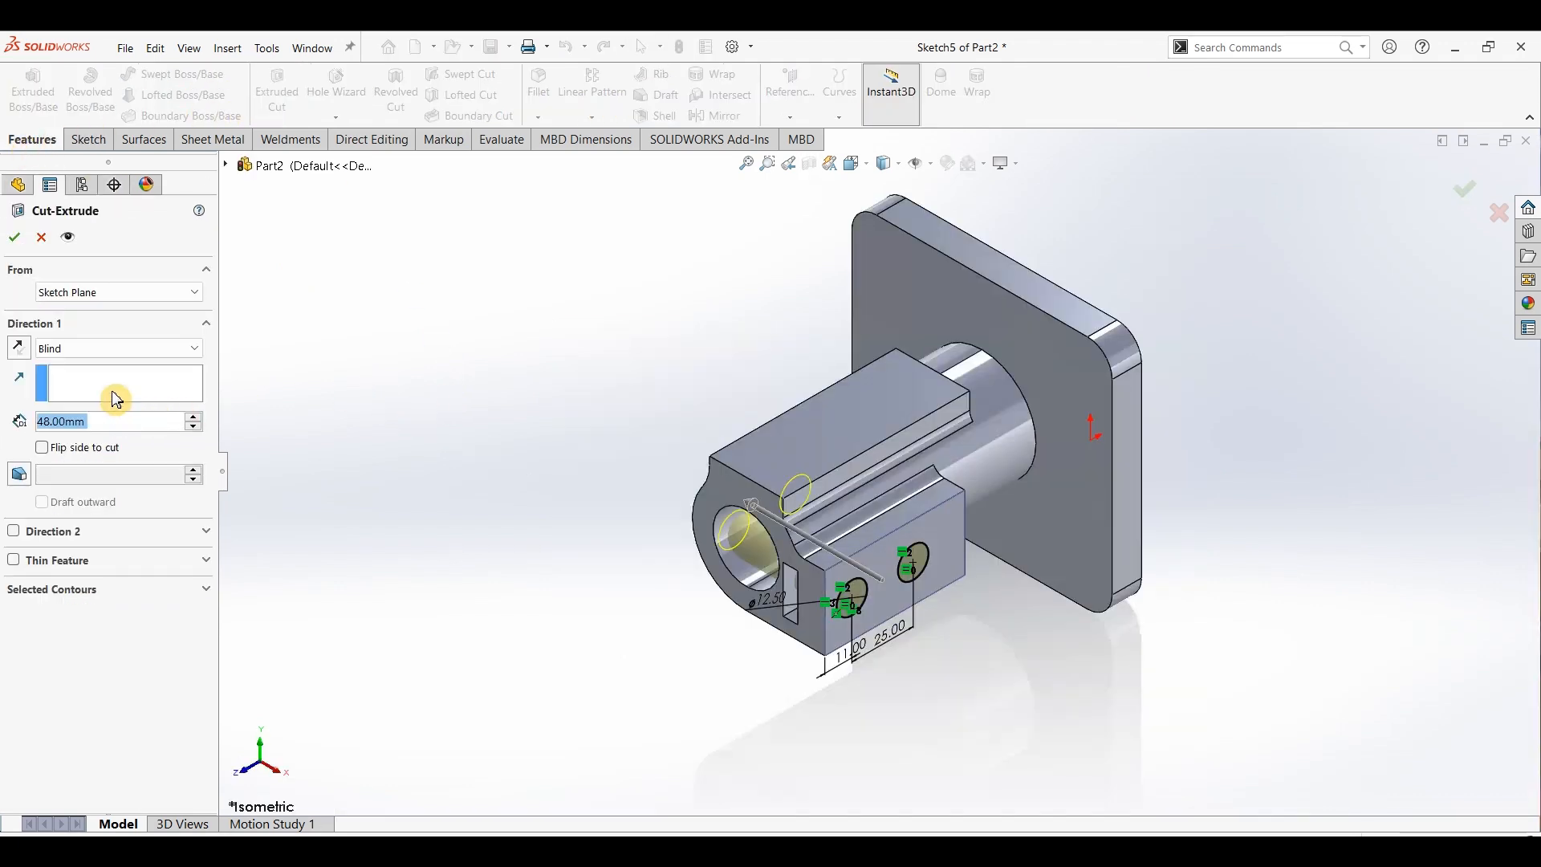
{"action": "left_click", "coordinate": [133, 354]}
{"action": "left_click", "coordinate": [80, 408]}
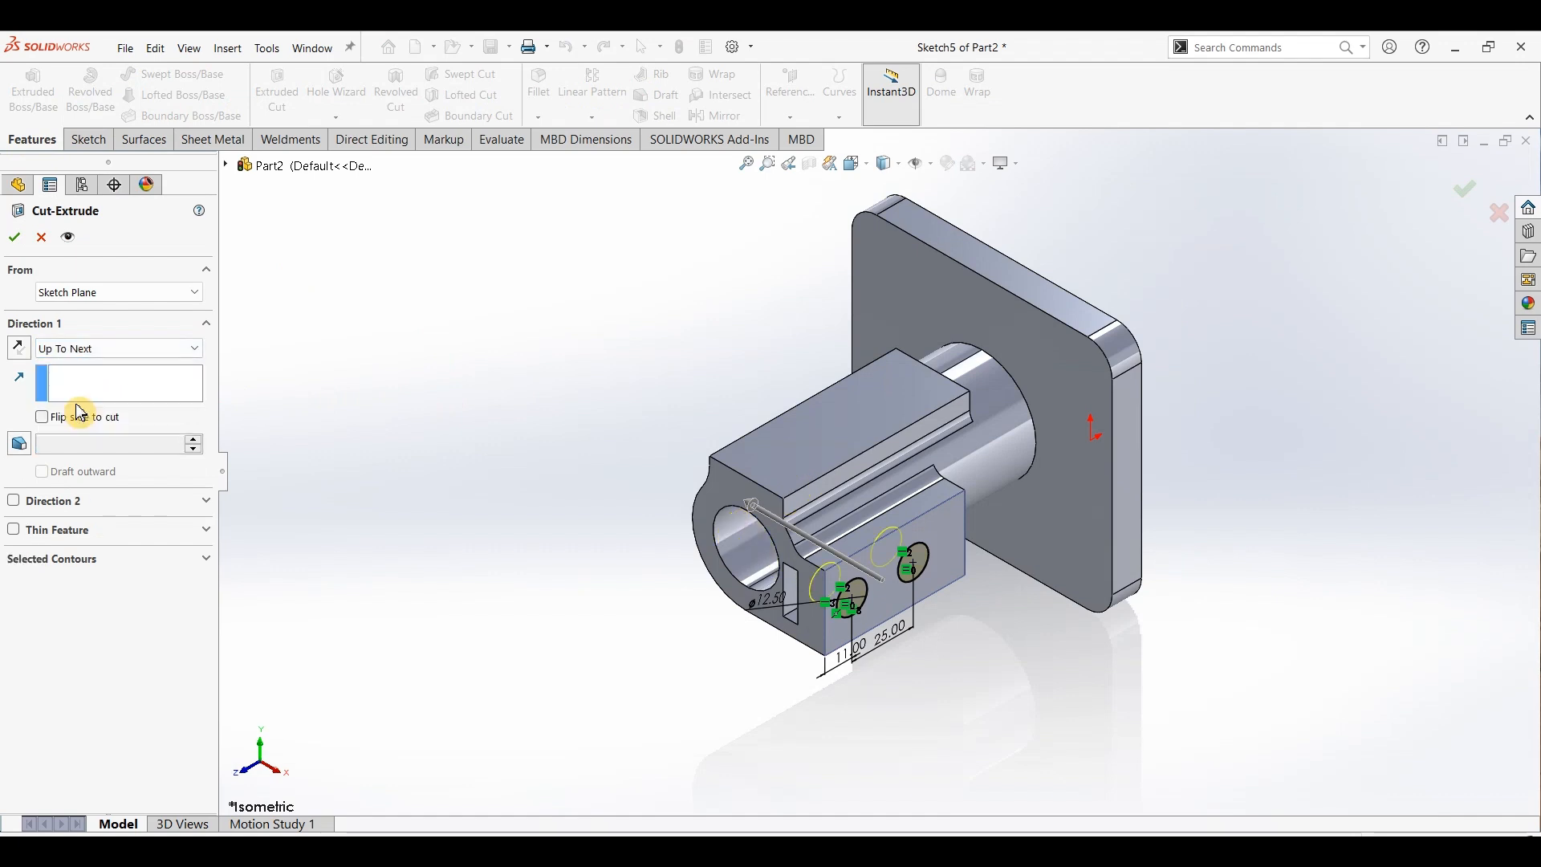
{"action": "right_click", "coordinate": [464, 552]}
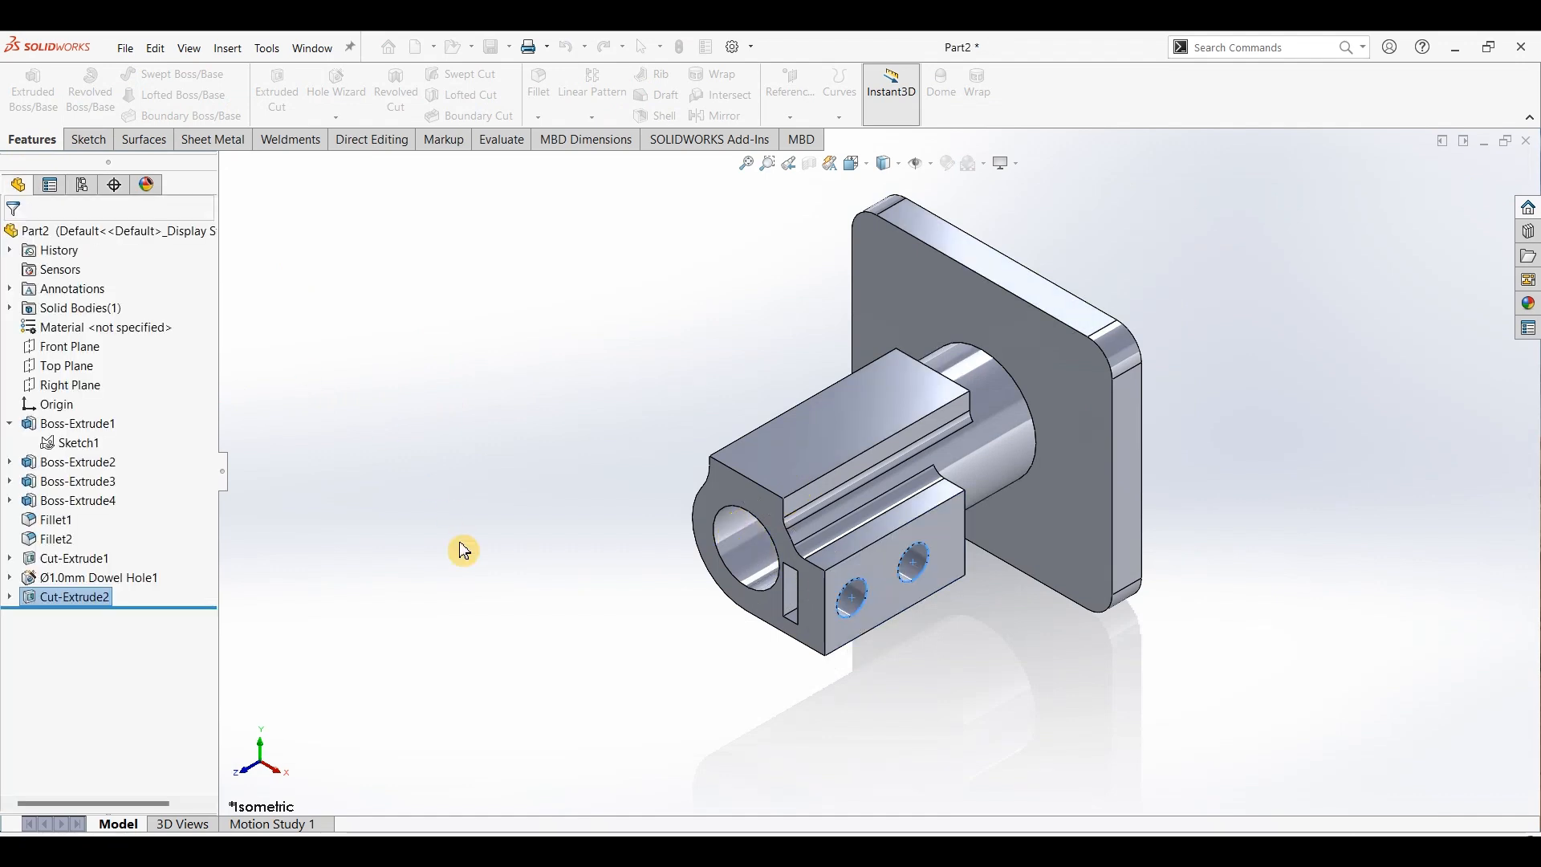
Step: Start a Hole Wizard bottoming tapped hole, keeping the custom sizing values, and set the hole diameter to 14.5 mm
{"action": "middle_click_drag", "start_coordinate": [598, 619], "coordinate": [629, 605]}
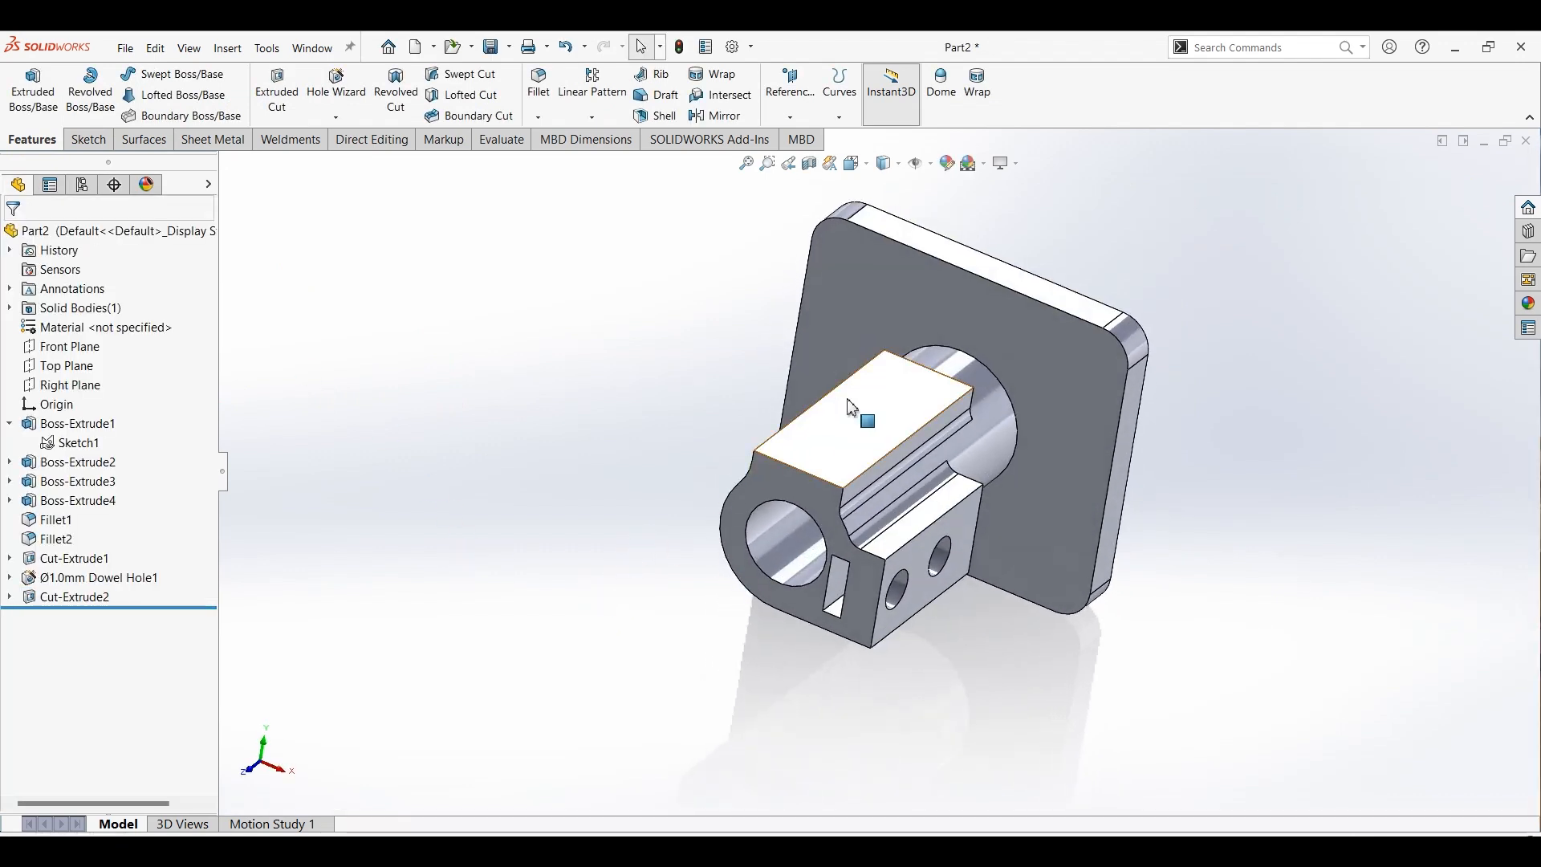
{"action": "left_click", "coordinate": [330, 78]}
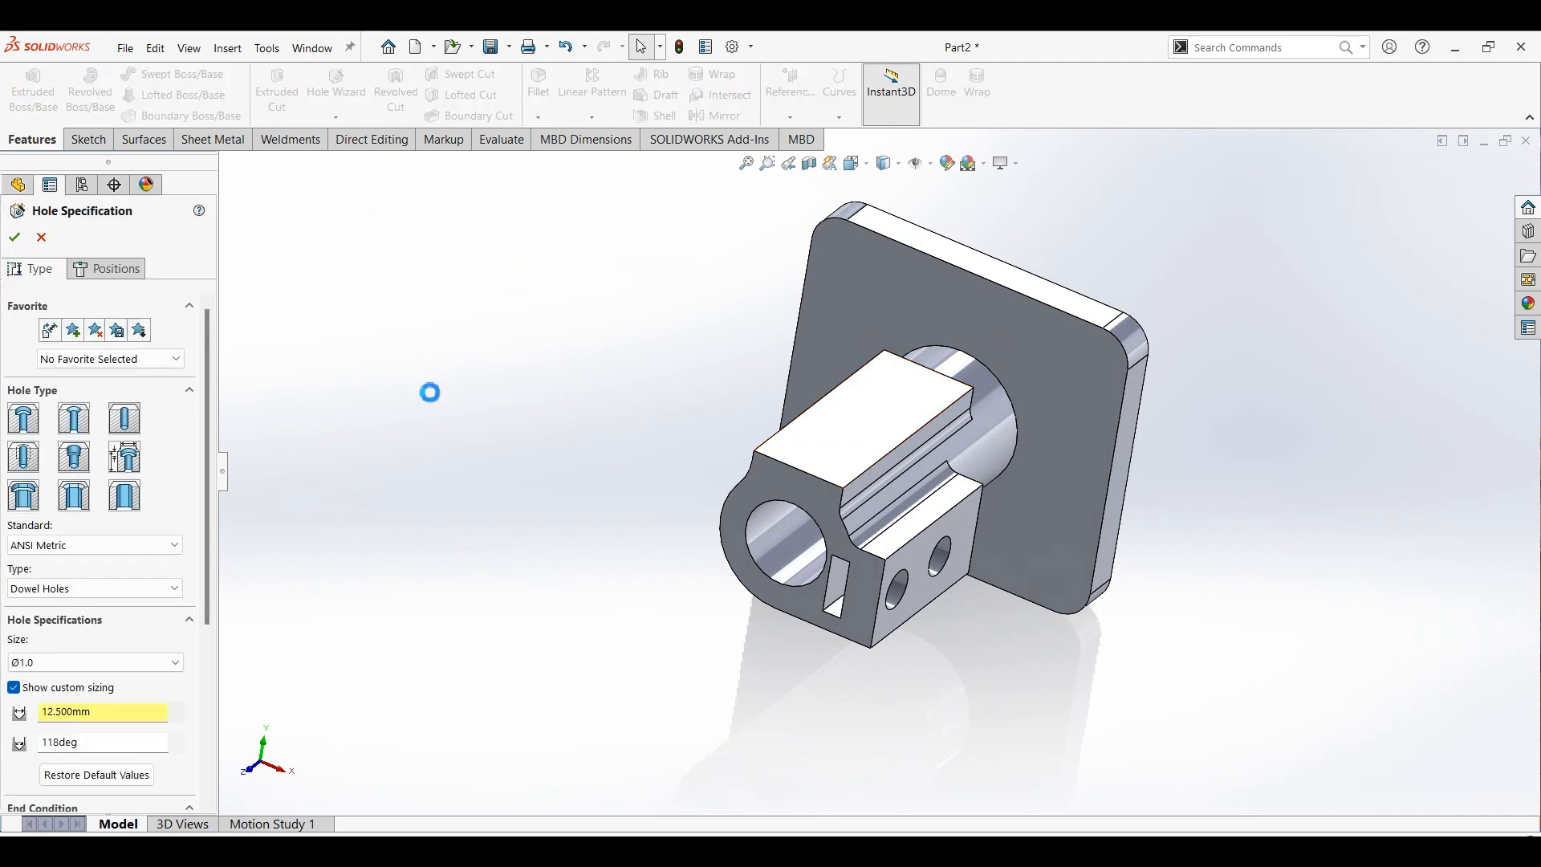
{"action": "left_click", "coordinate": [30, 472]}
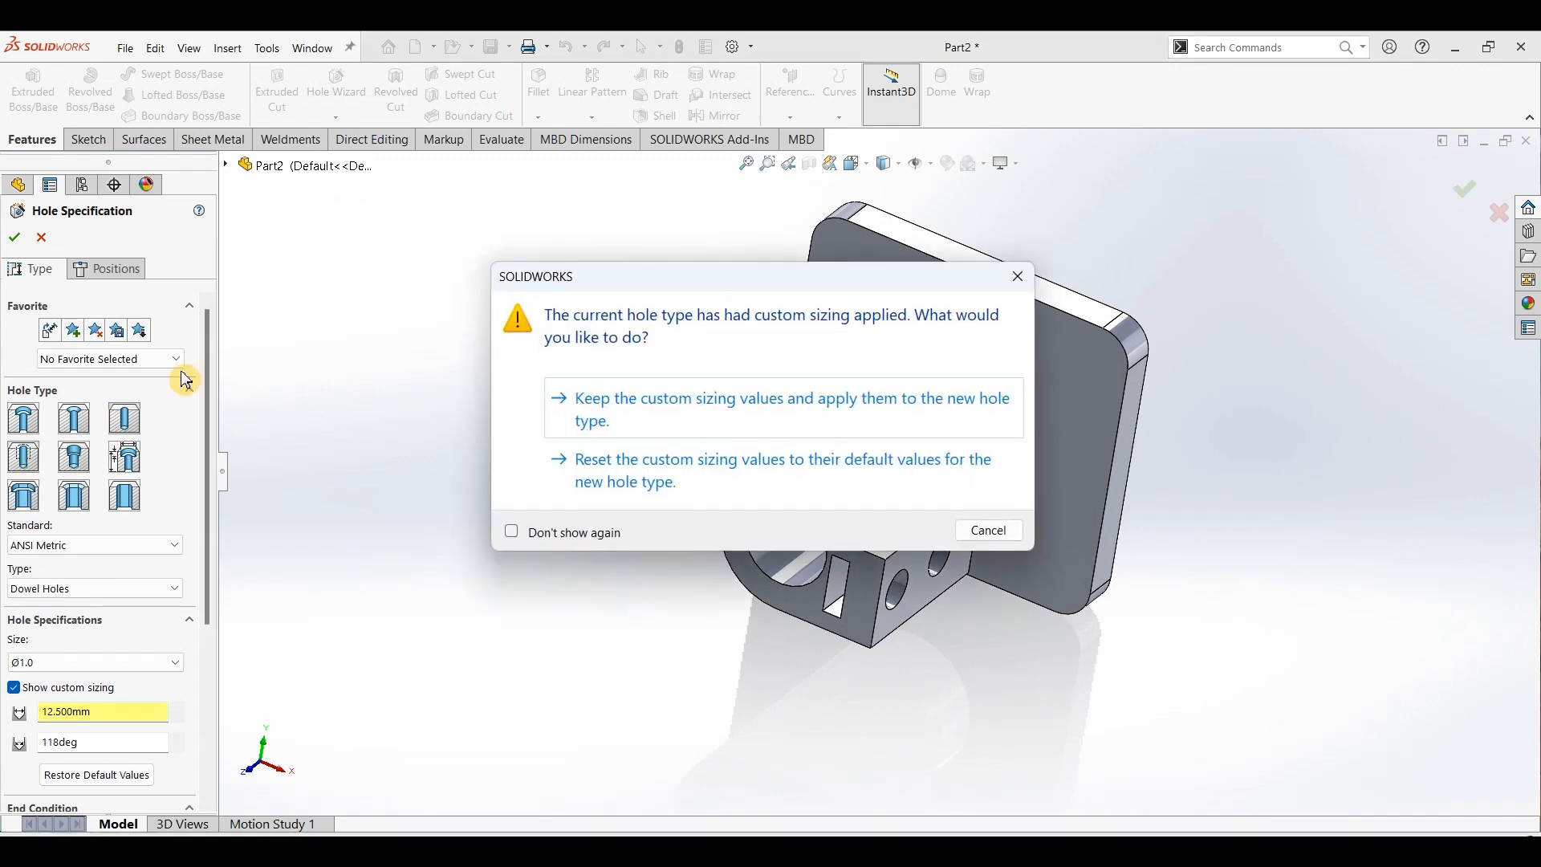
{"action": "left_click", "coordinate": [654, 416]}
{"action": "left_click_drag", "start_coordinate": [213, 385], "coordinate": [211, 499]}
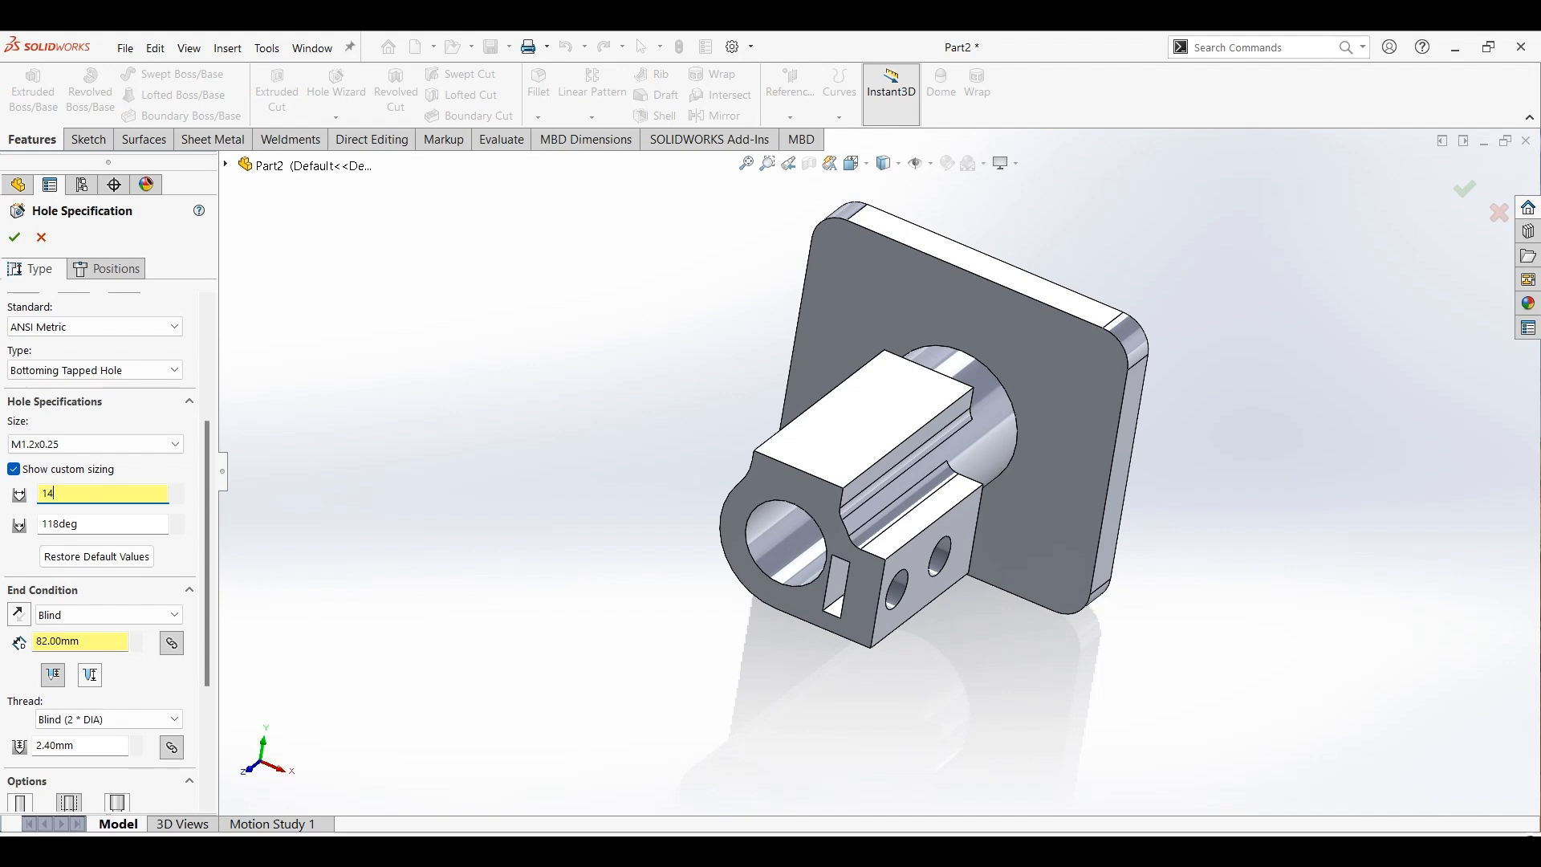
{"action": "key", "text": "Return"}
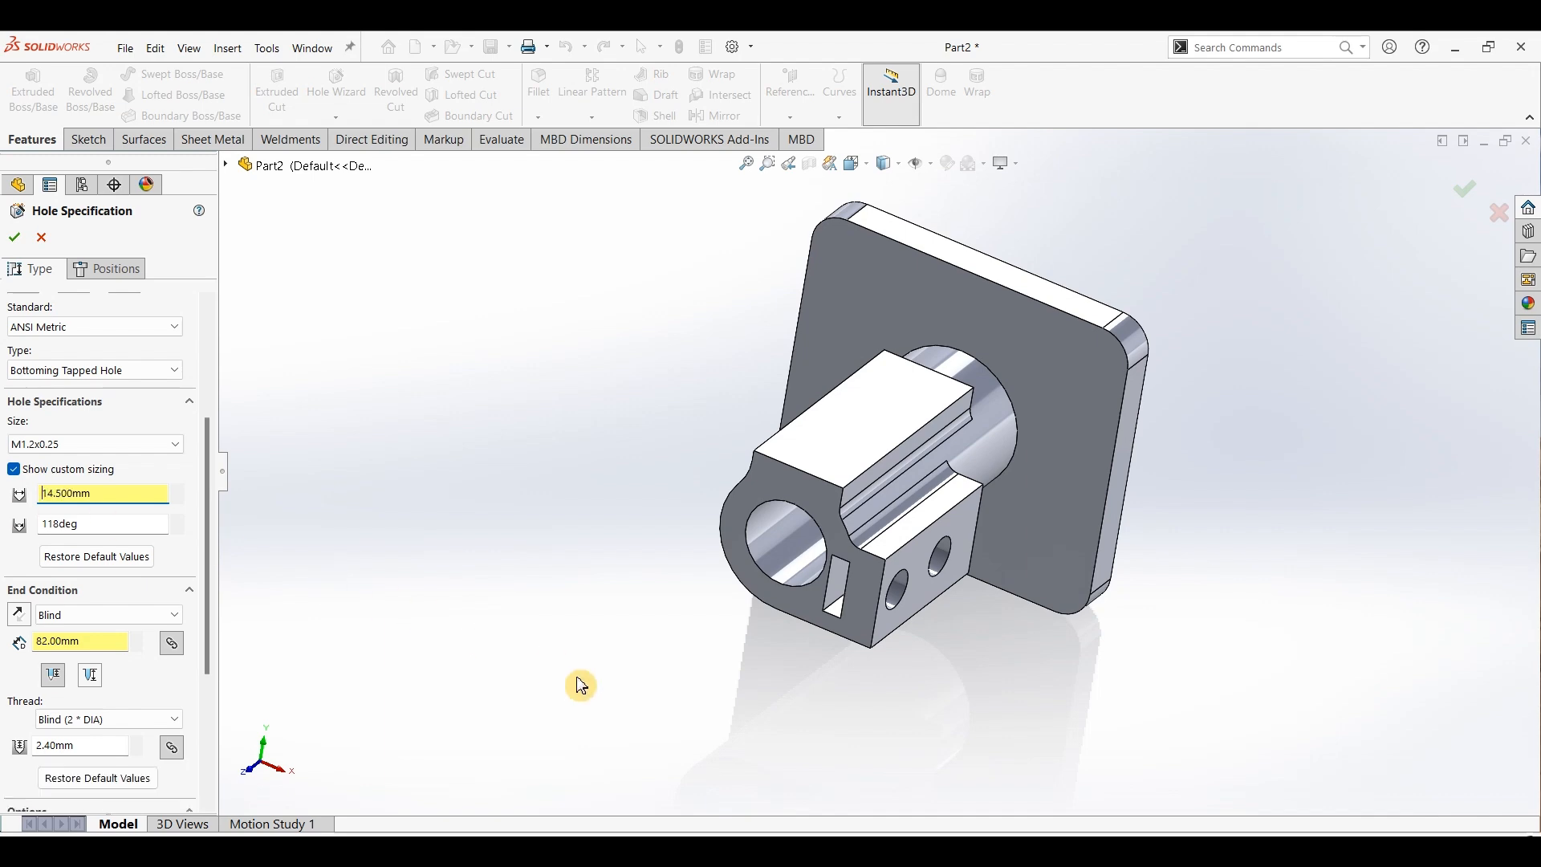
Step: Check the tapped-hole callout in the Part264_dwg.PDF drawing and set the hole size to M16x1.5 in SOLIDWORKS
{"action": "left_click", "coordinate": [790, 851]}
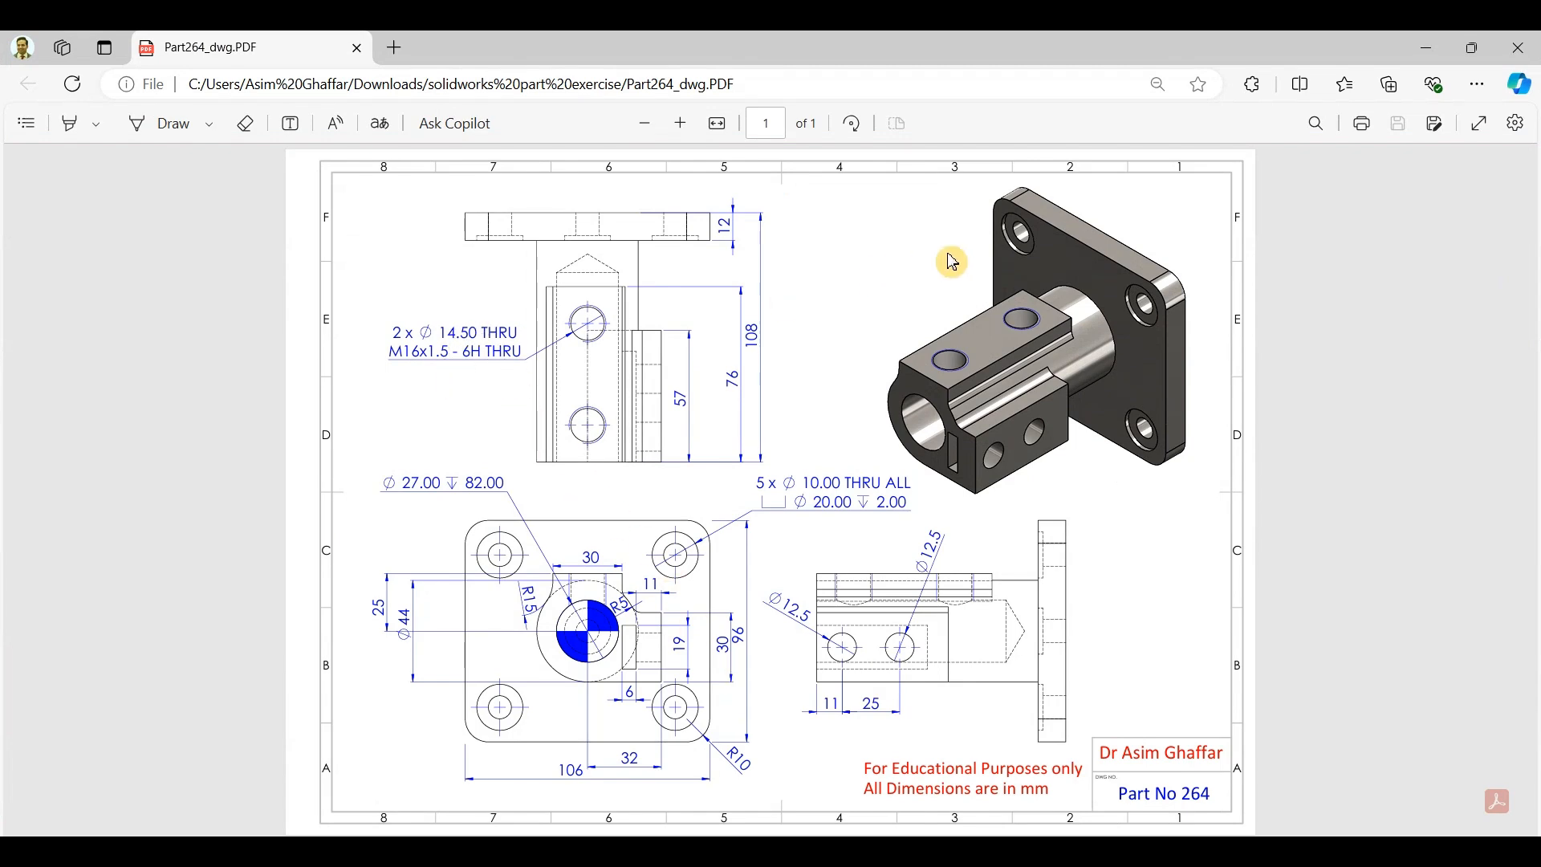
{"action": "left_click", "coordinate": [1427, 48]}
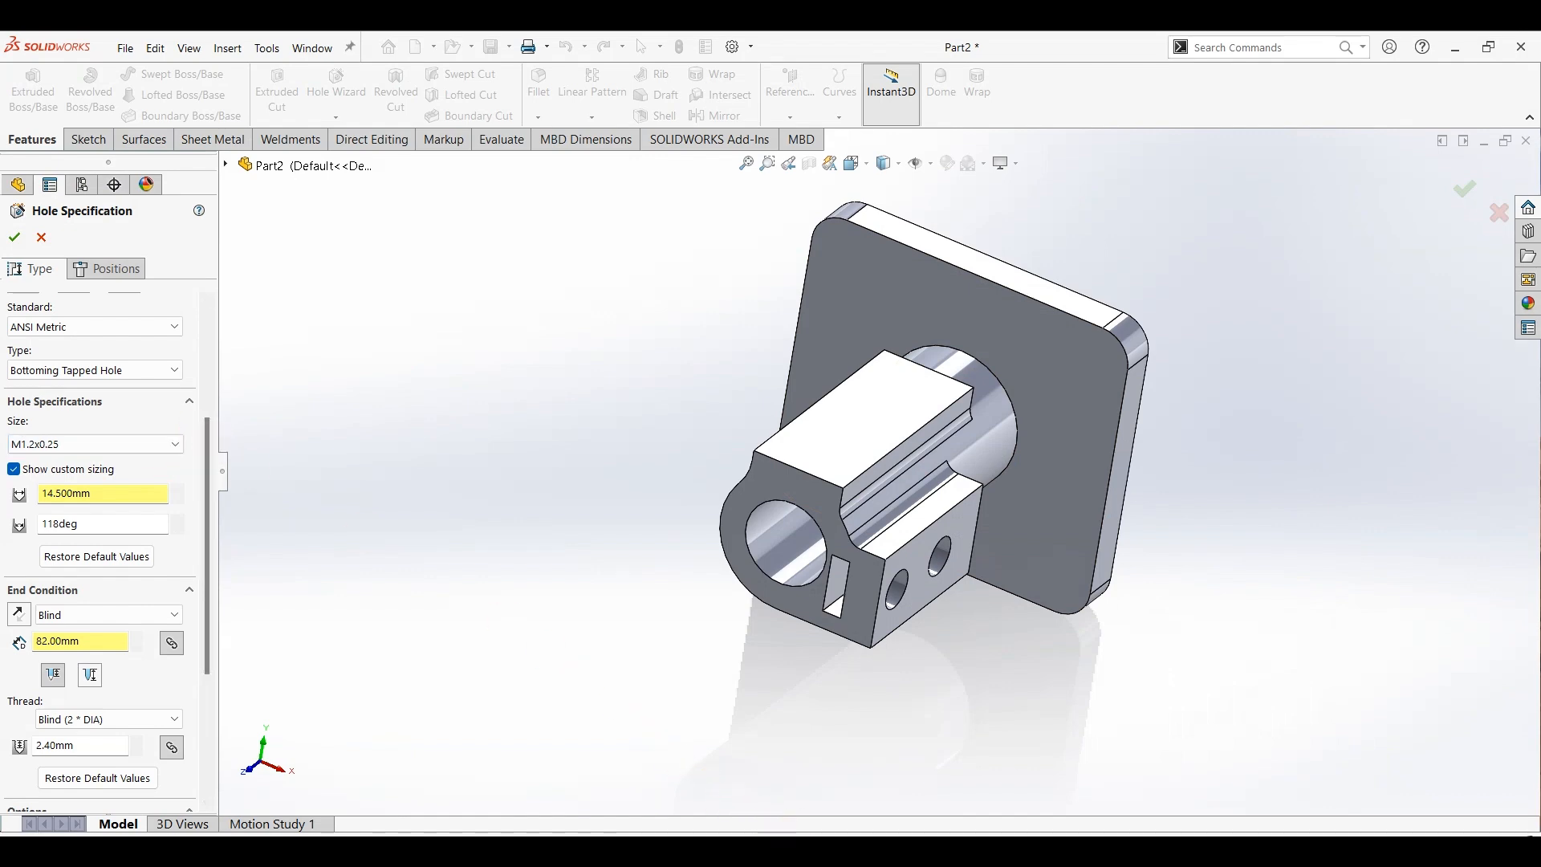
{"action": "left_click", "coordinate": [798, 851]}
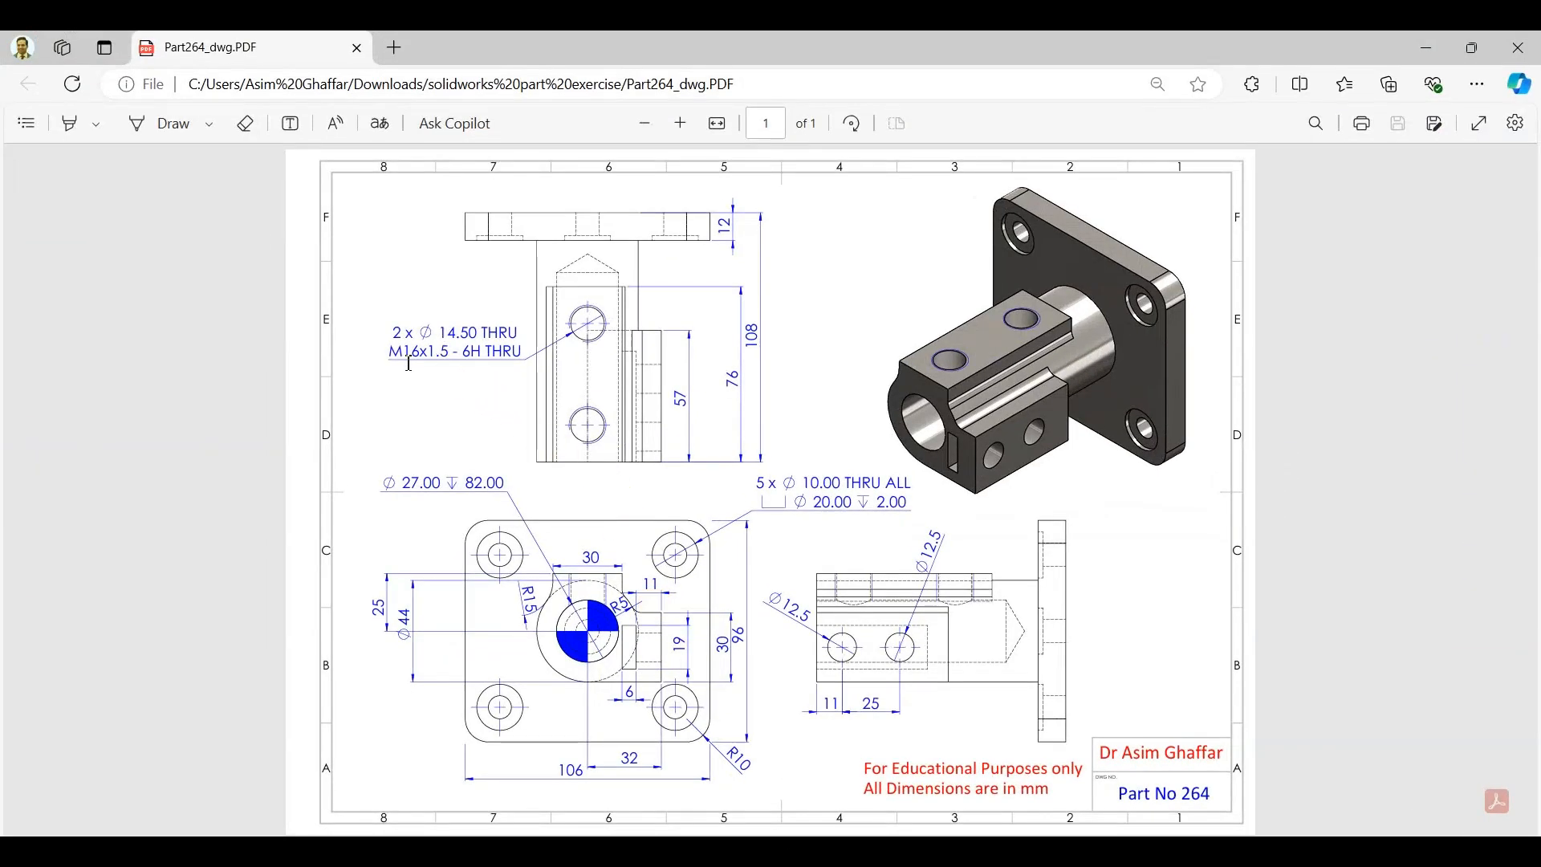
{"action": "left_click", "coordinate": [1427, 49]}
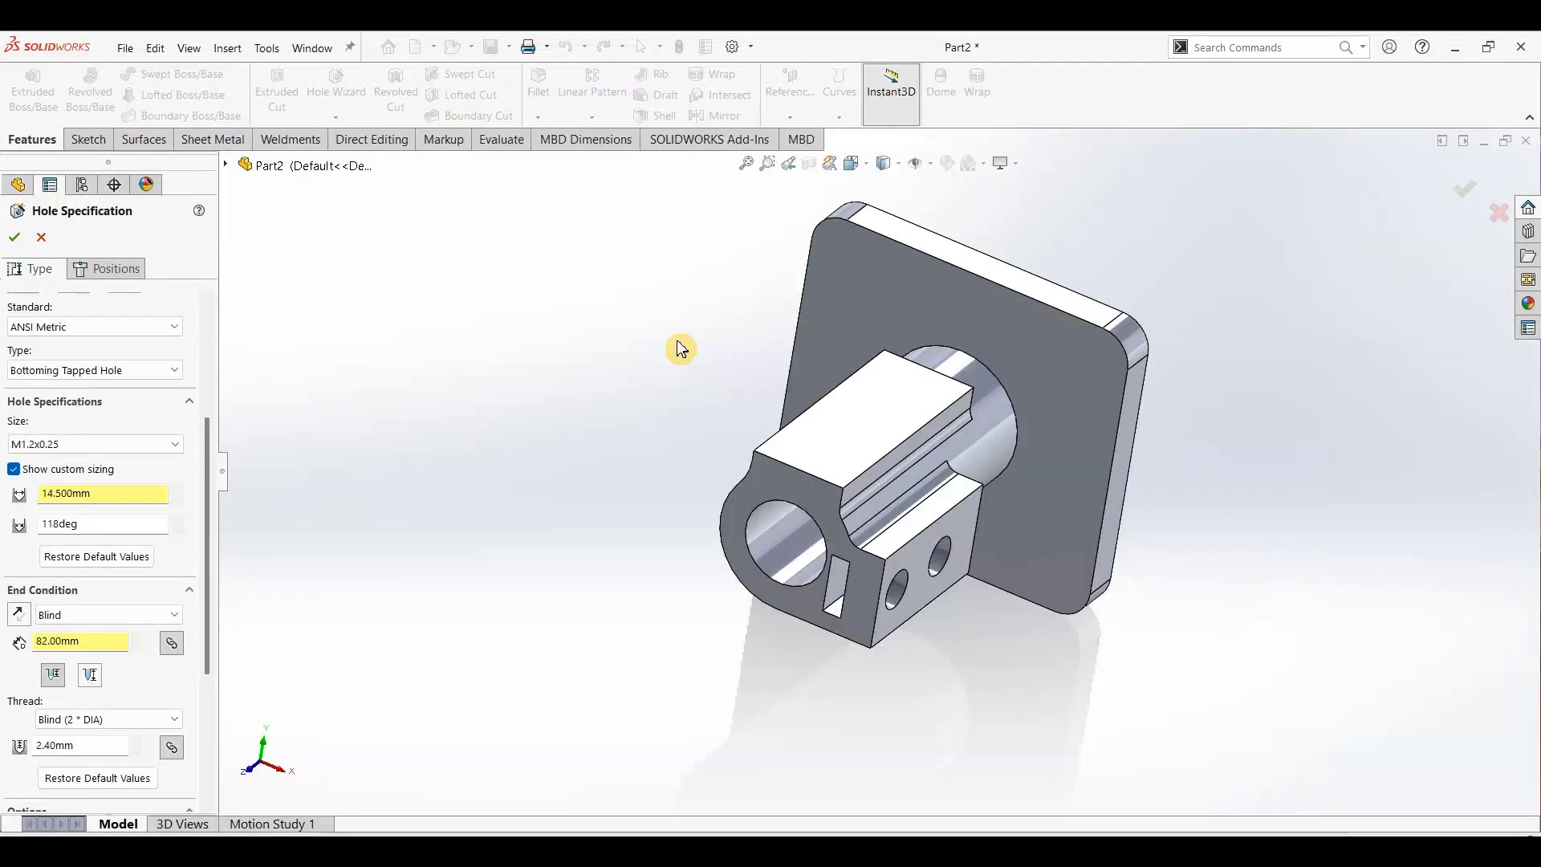
{"action": "left_click", "coordinate": [94, 449]}
{"action": "left_click_drag", "start_coordinate": [179, 483], "coordinate": [186, 531]}
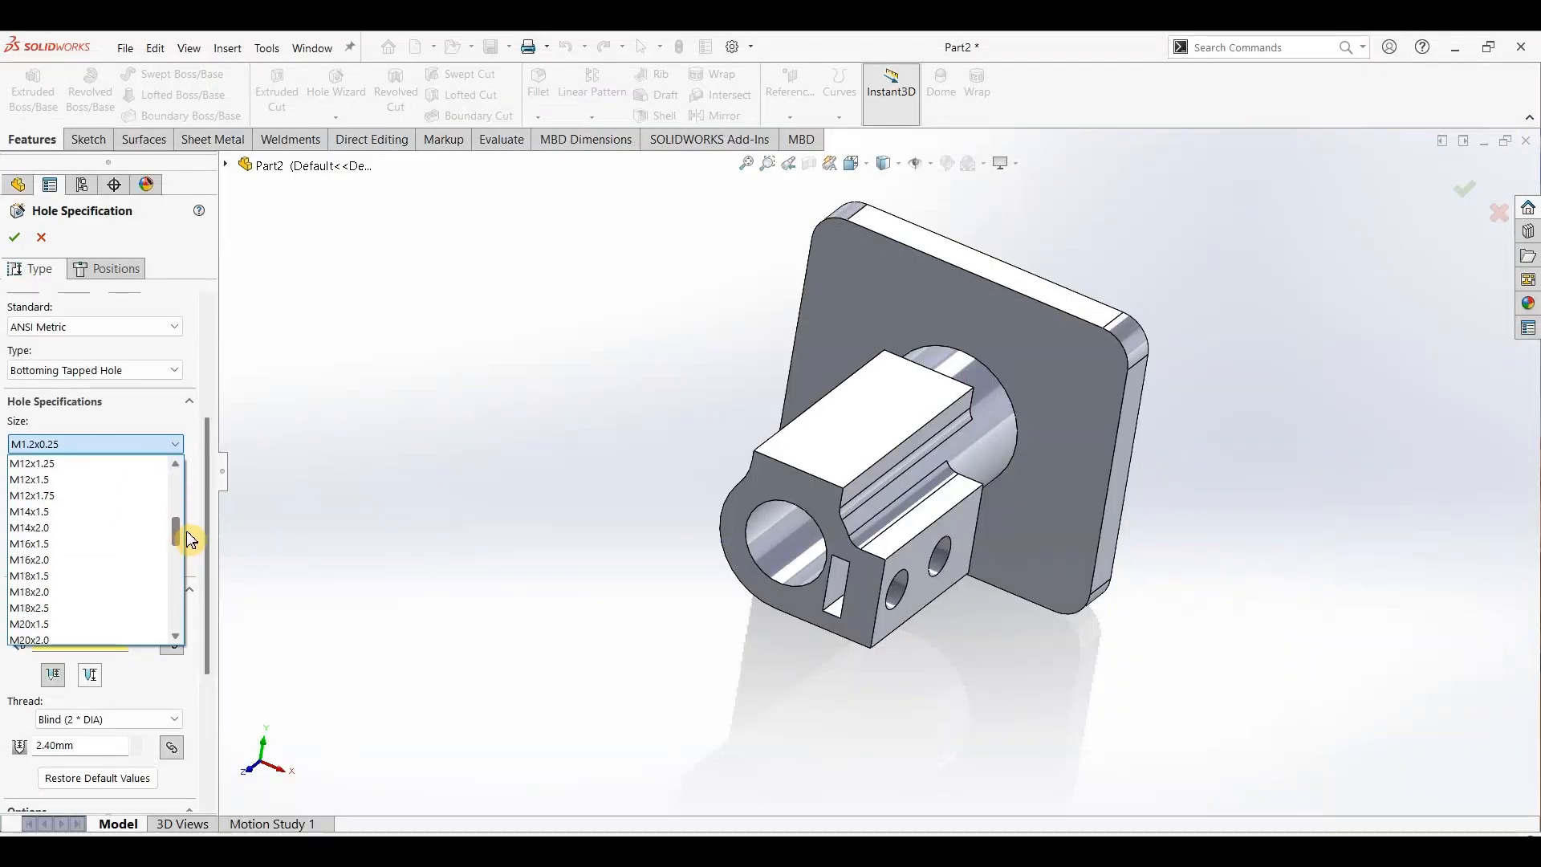
{"action": "left_click", "coordinate": [91, 549]}
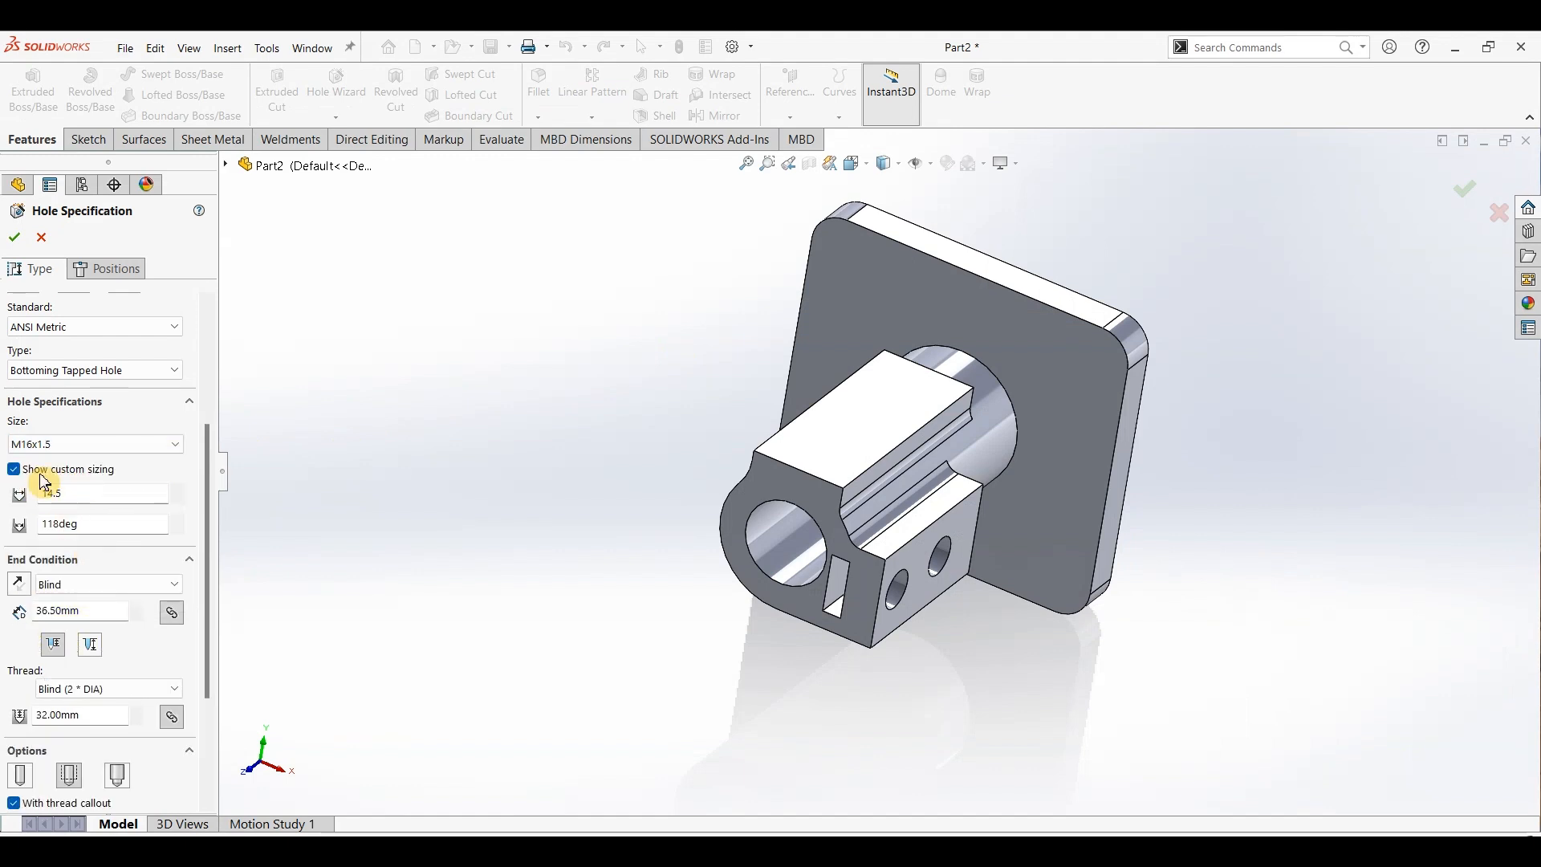
{"action": "left_click", "coordinate": [80, 613]}
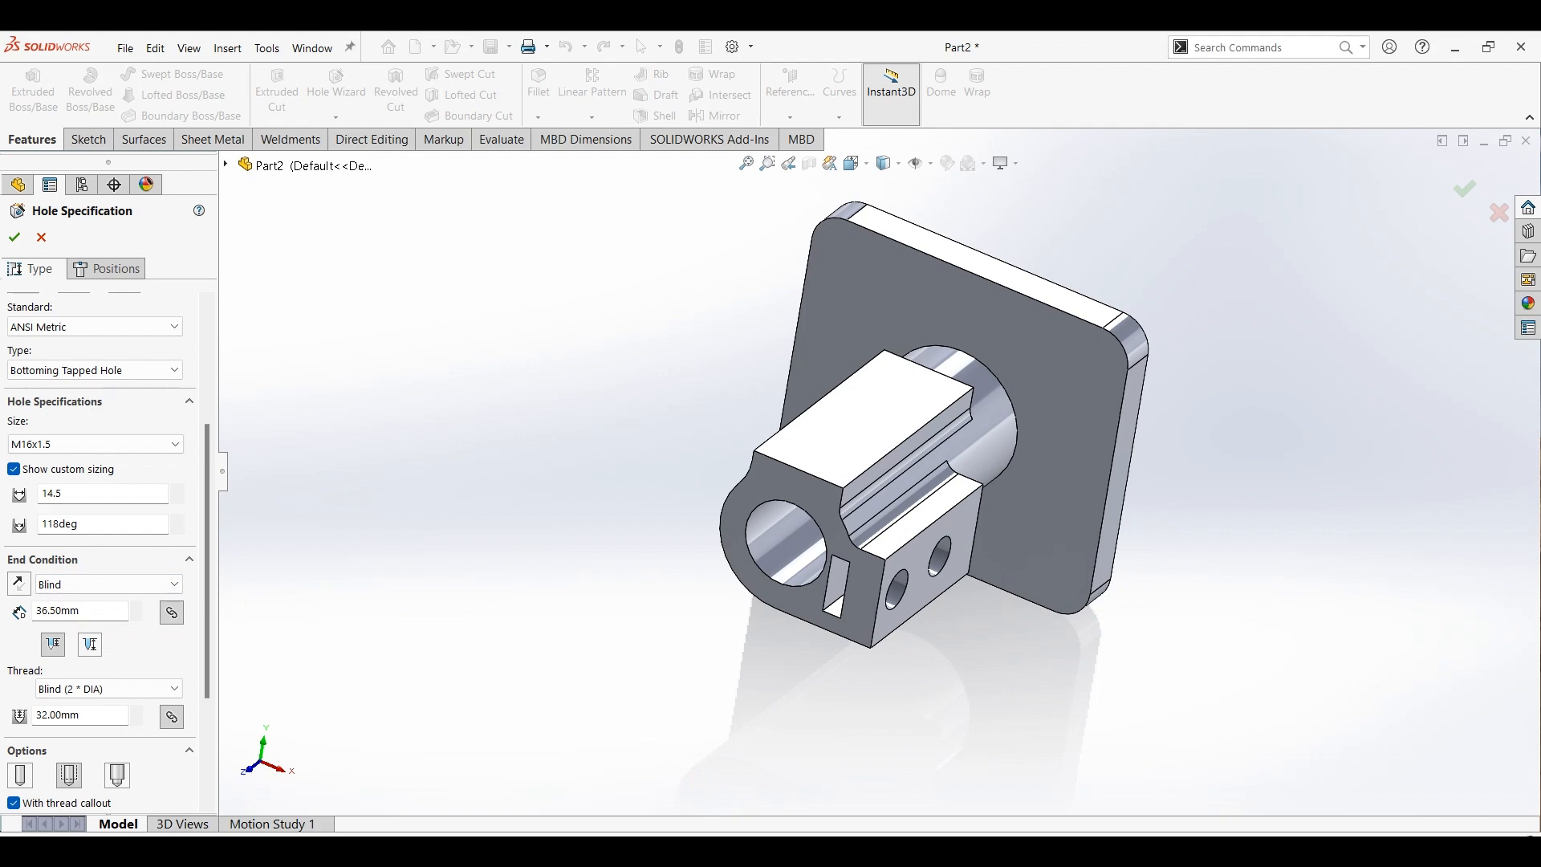
{"action": "key", "text": "alt+Tab"}
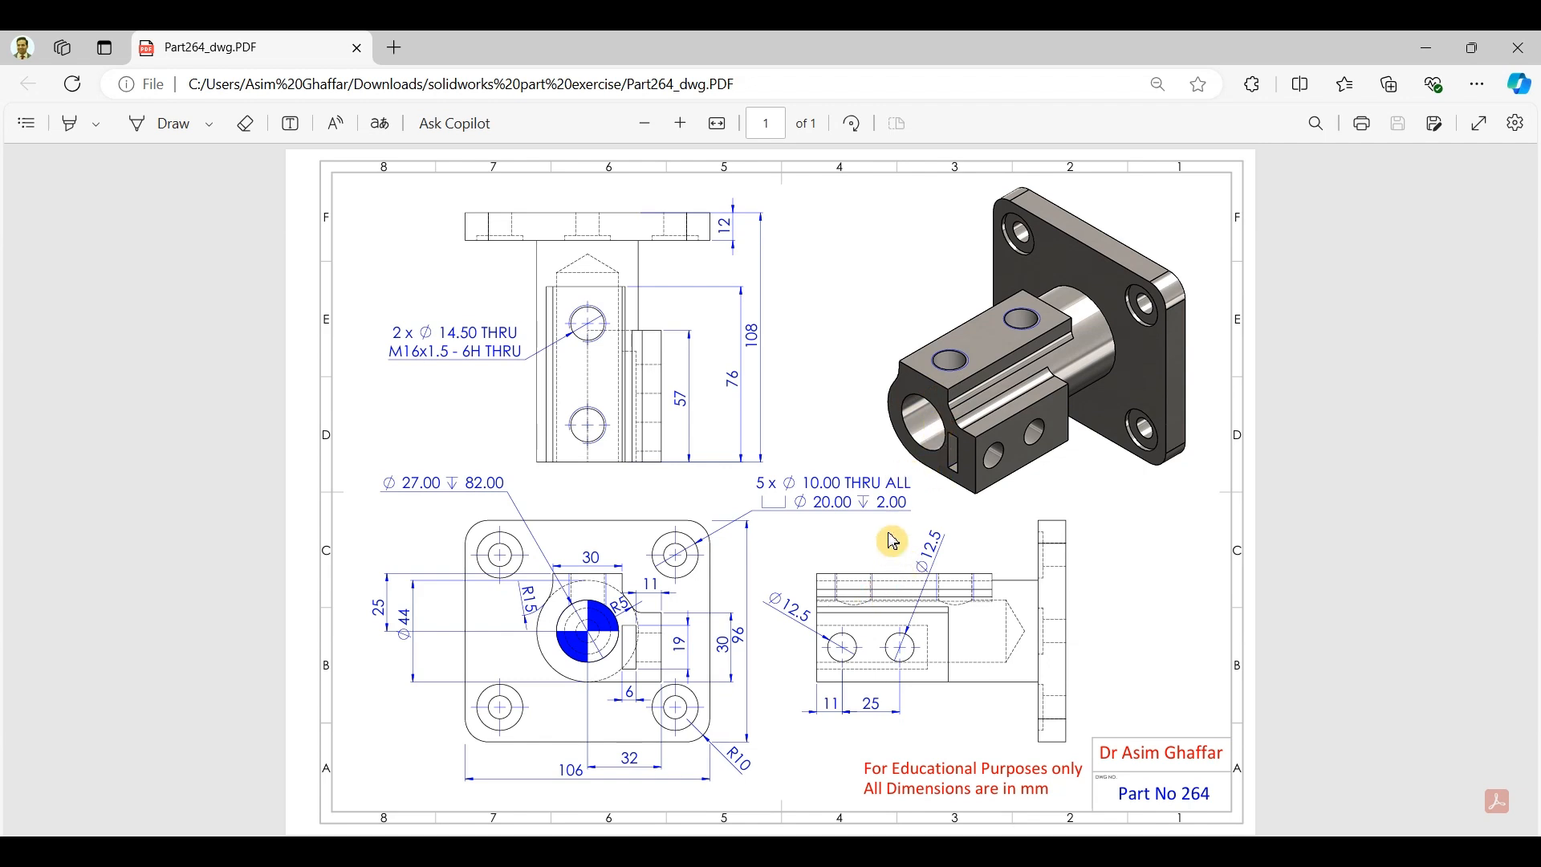
{"action": "key", "text": "alt+Tab"}
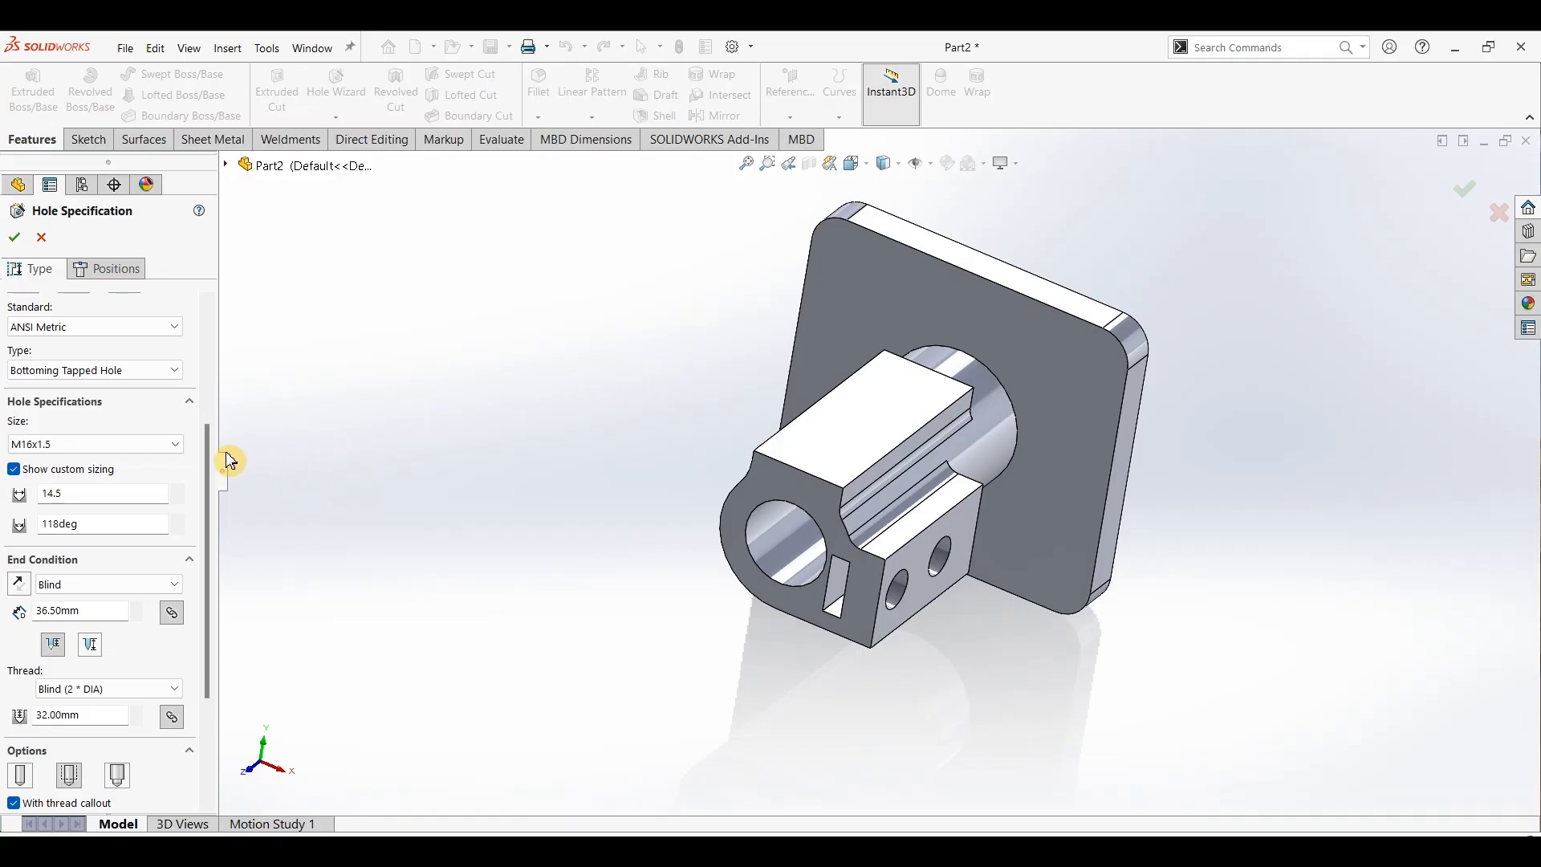
Step: Place two tapped holes along the centreline of the top block's upper face
{"action": "left_click", "coordinate": [115, 277]}
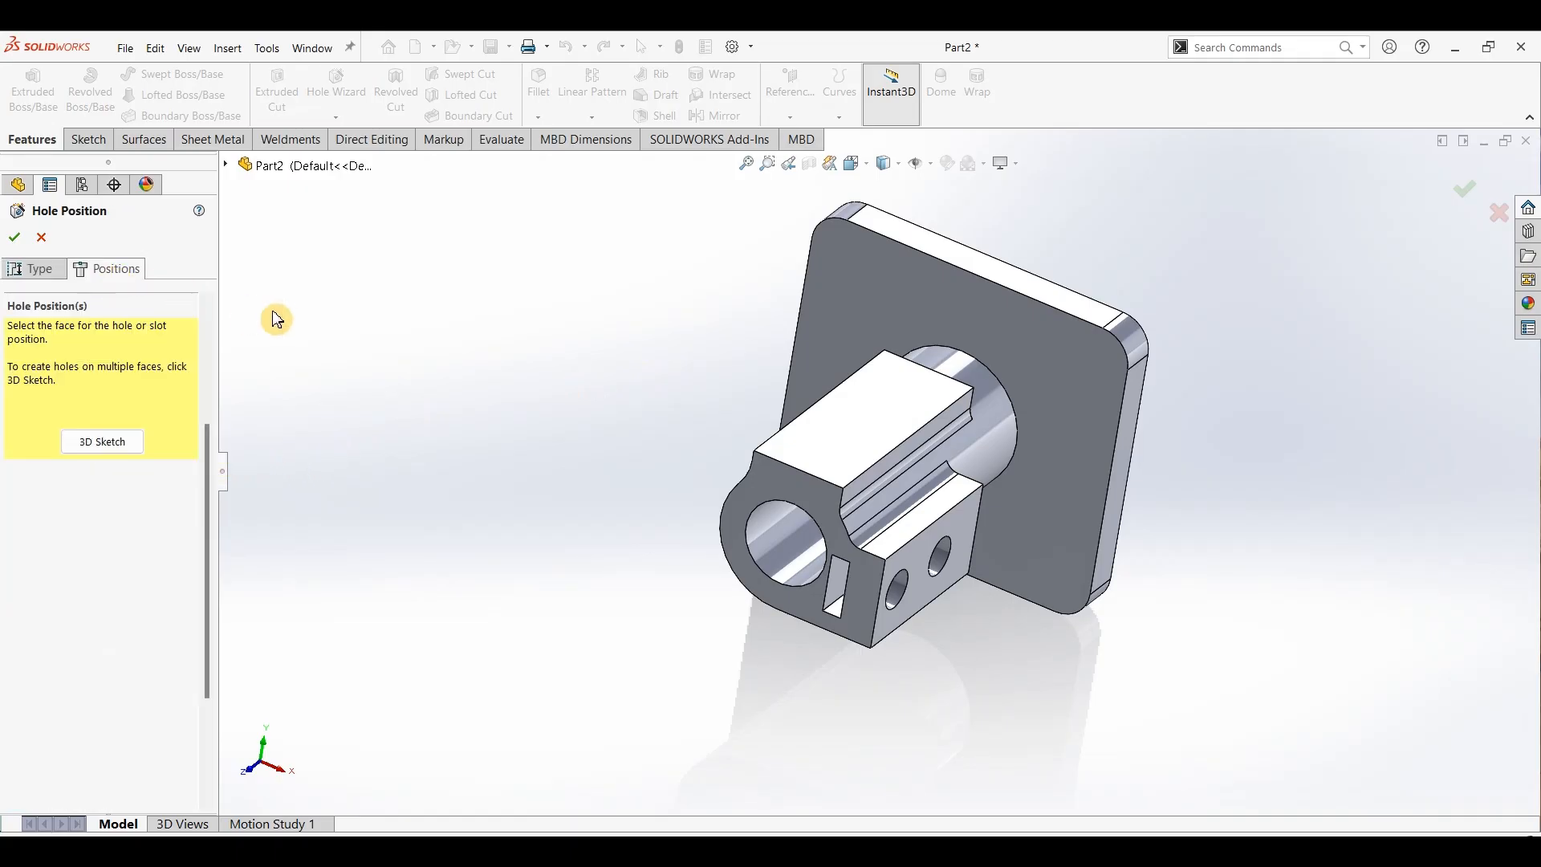
{"action": "left_click", "coordinate": [864, 426]}
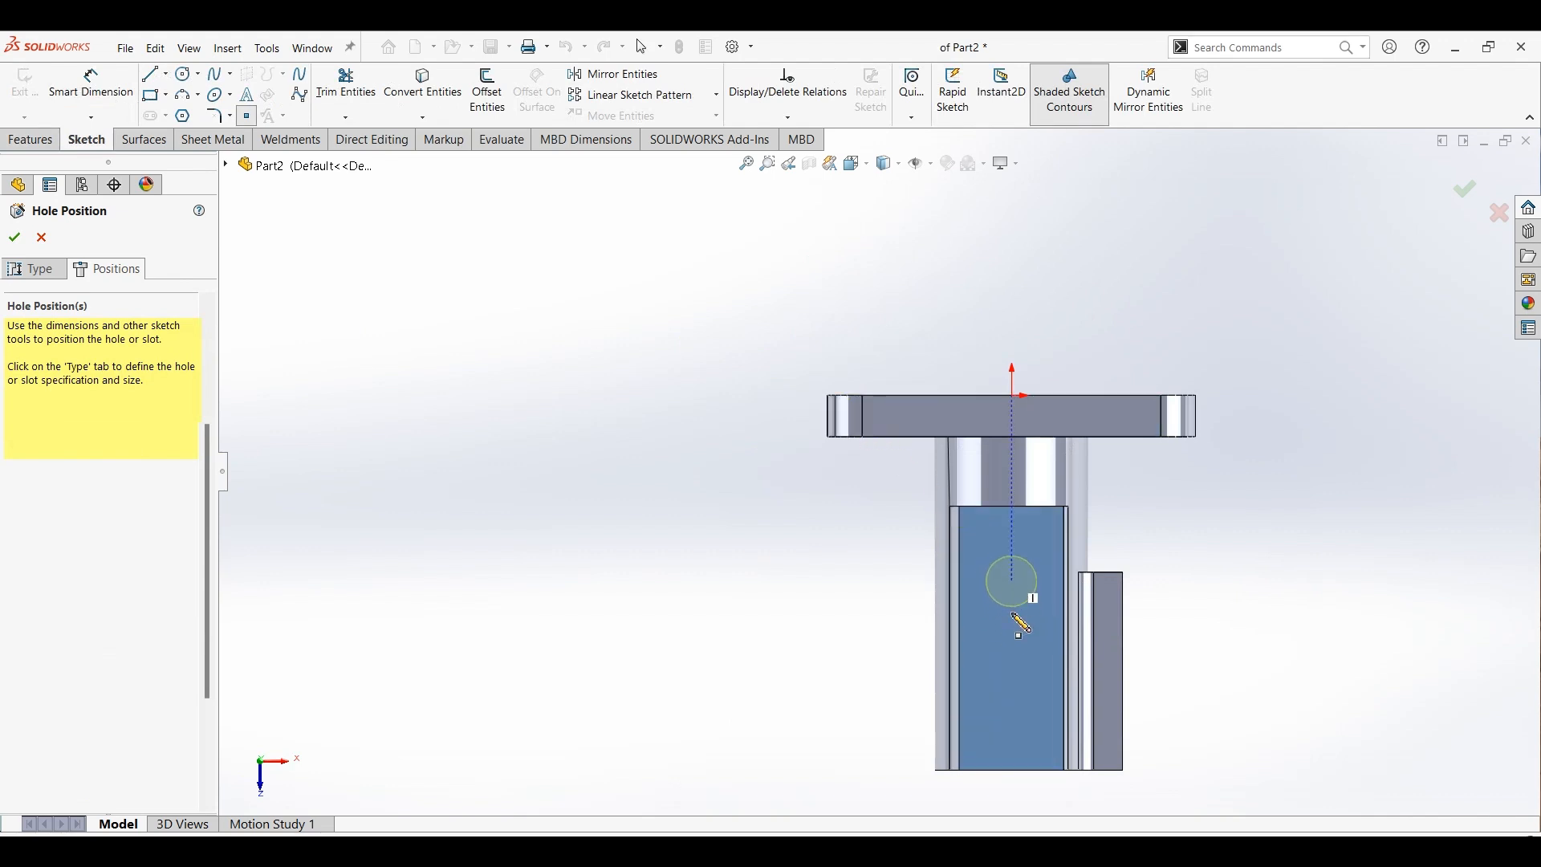
{"action": "left_click", "coordinate": [1012, 720]}
{"action": "left_click", "coordinate": [1014, 588]}
Step: Dimension the distance between the two tapped-hole centres as 44 mm
{"action": "left_click", "coordinate": [91, 83]}
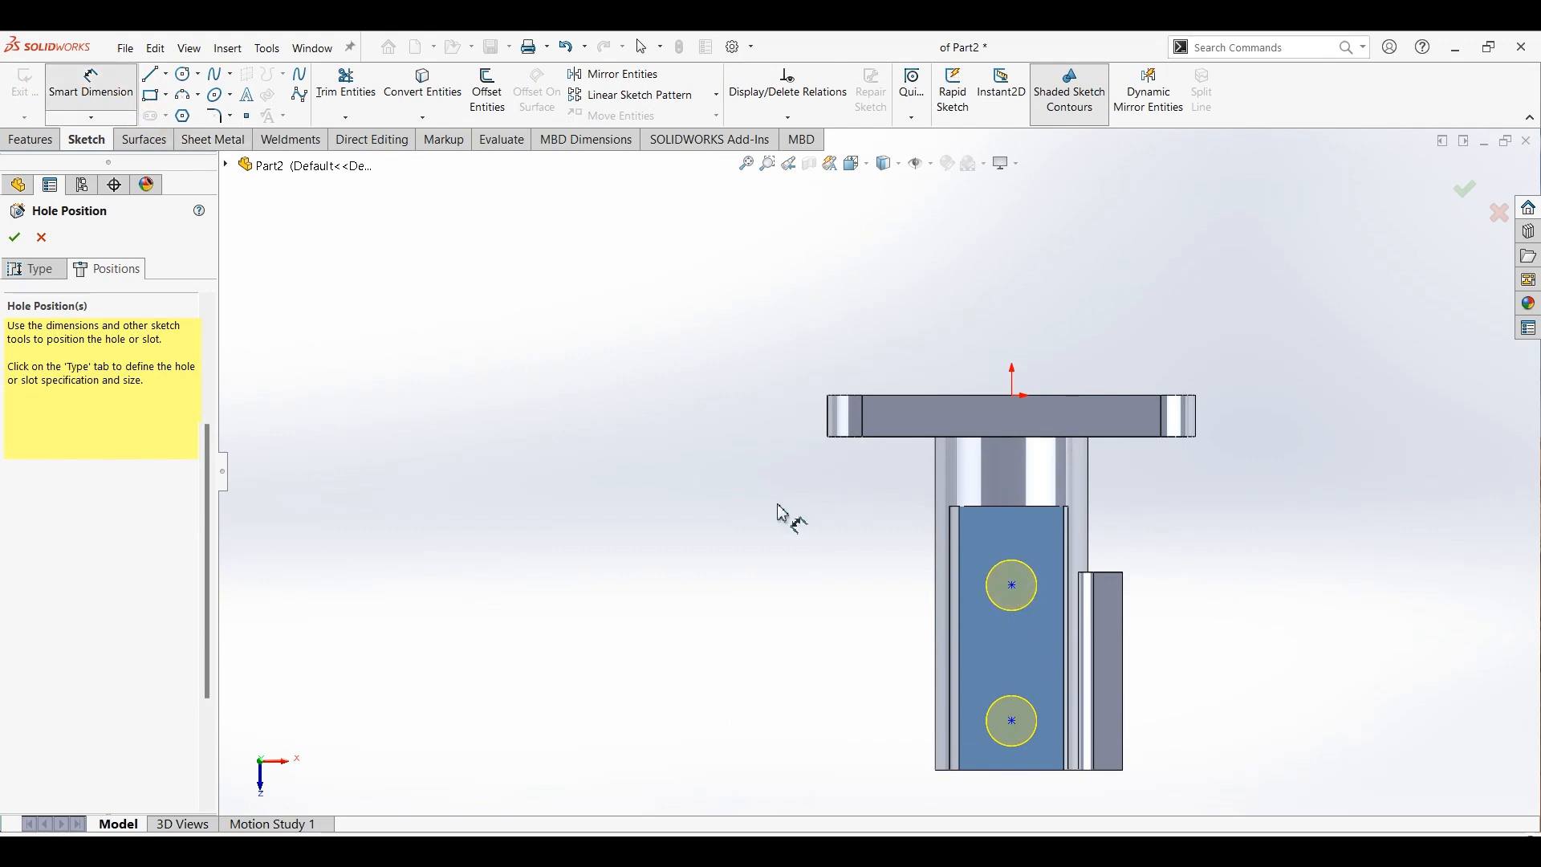
{"action": "left_click", "coordinate": [1013, 722]}
{"action": "left_click", "coordinate": [1013, 586]}
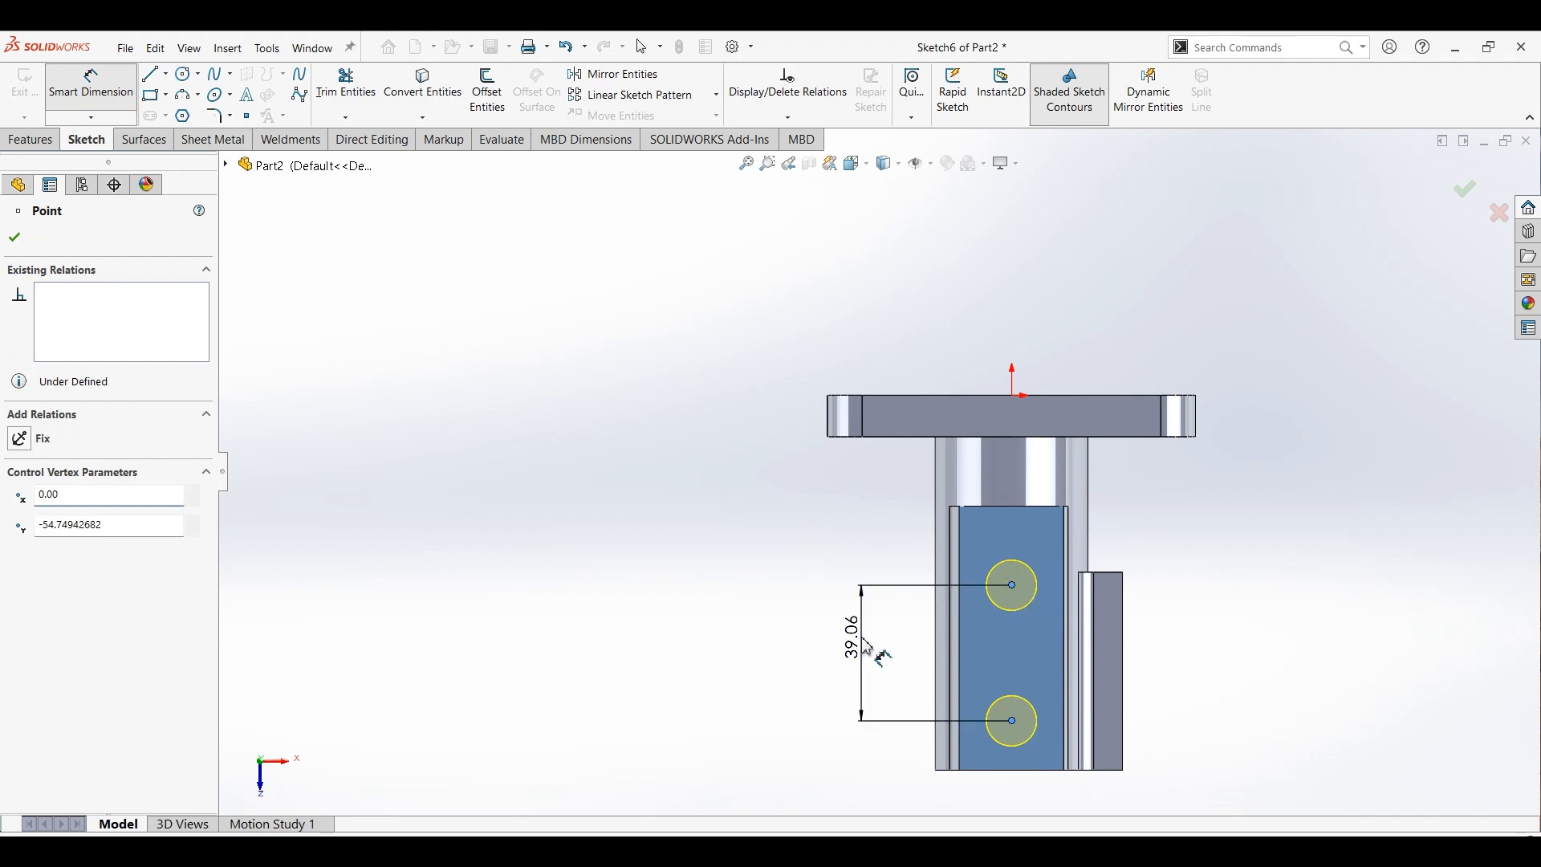
{"action": "left_click", "coordinate": [883, 643]}
{"action": "type", "text": "44"}
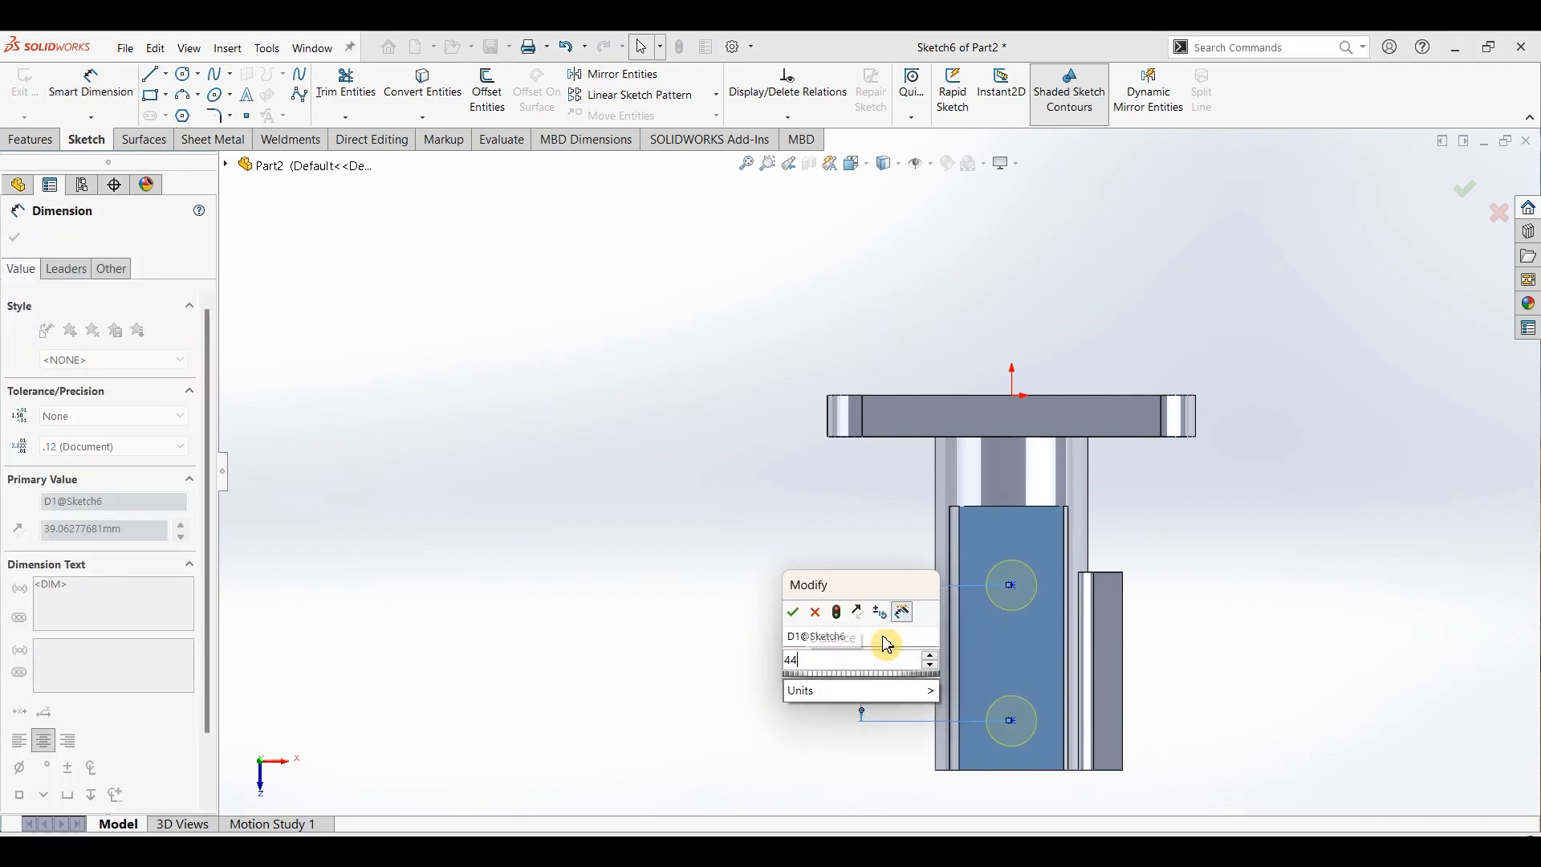
{"action": "key", "text": "Return"}
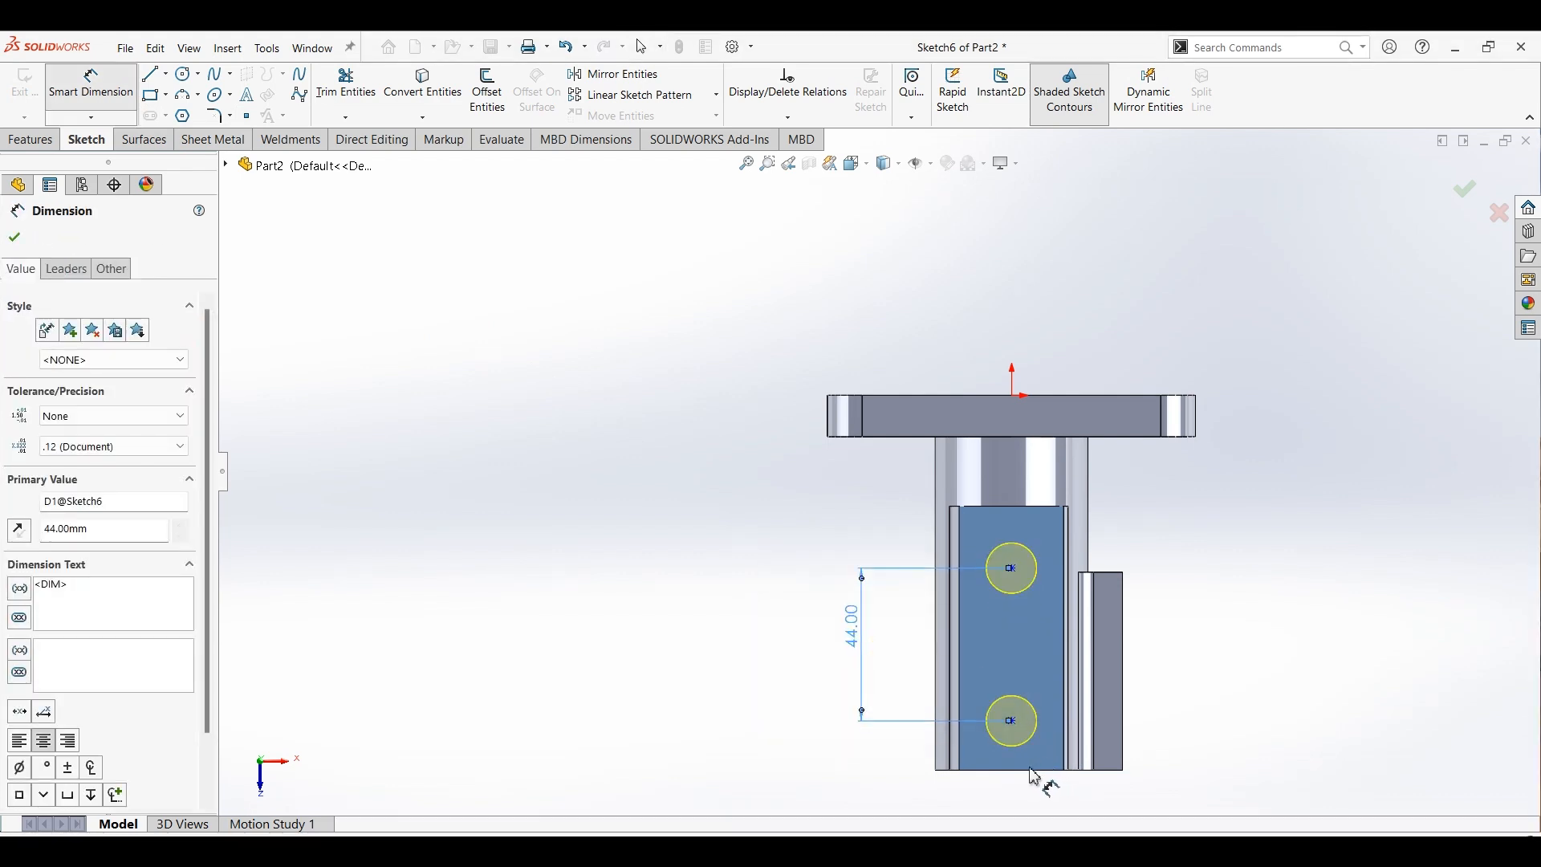
Step: Dimension the nearer tapped-hole centre 16 mm from the top block's free-end edge
{"action": "left_click", "coordinate": [1023, 771]}
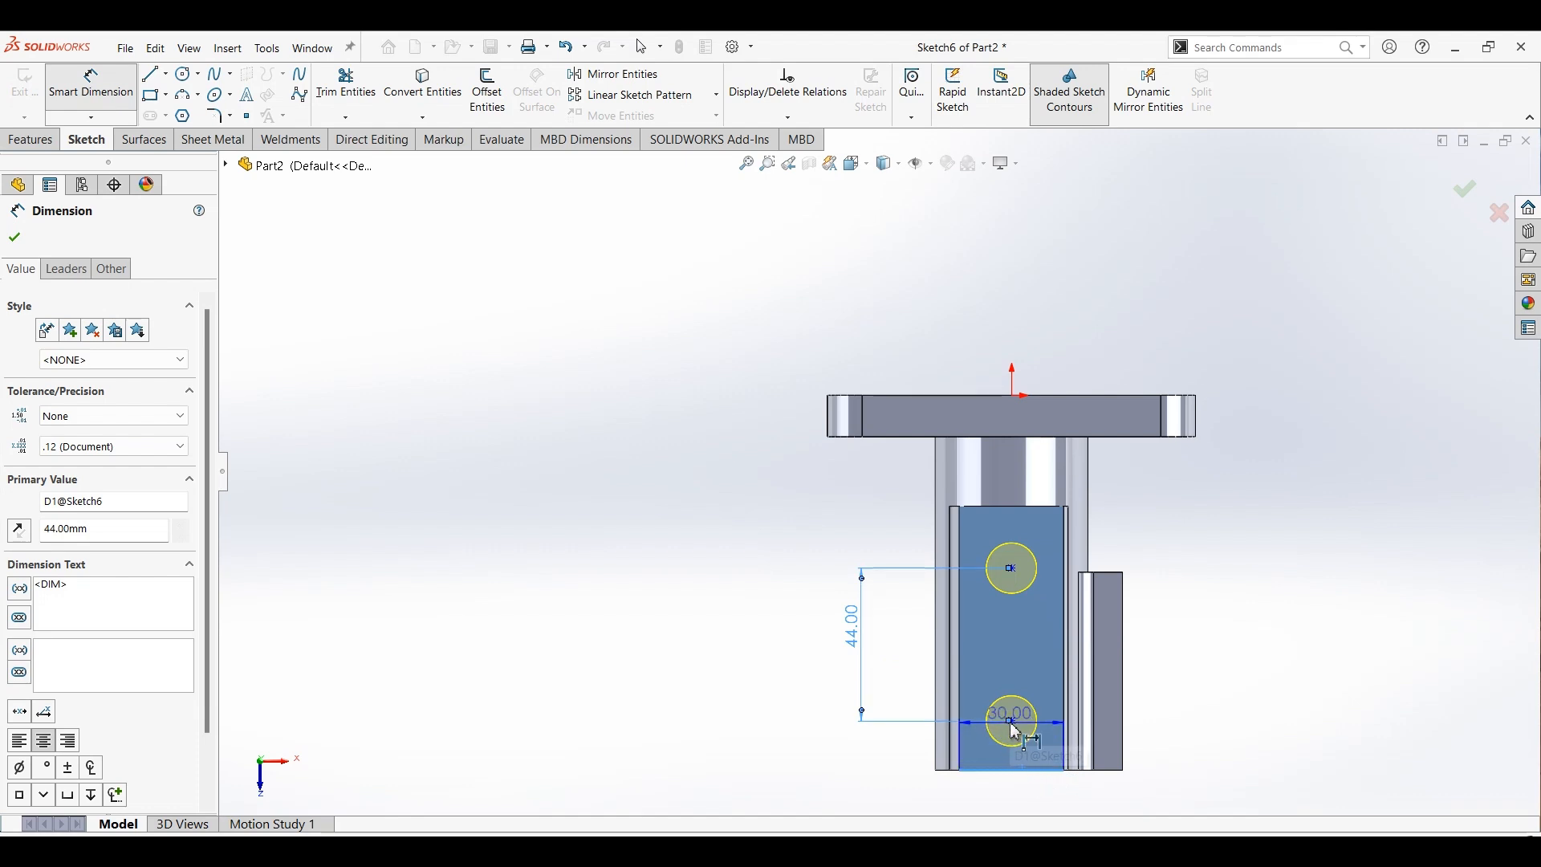
{"action": "left_click", "coordinate": [1011, 721]}
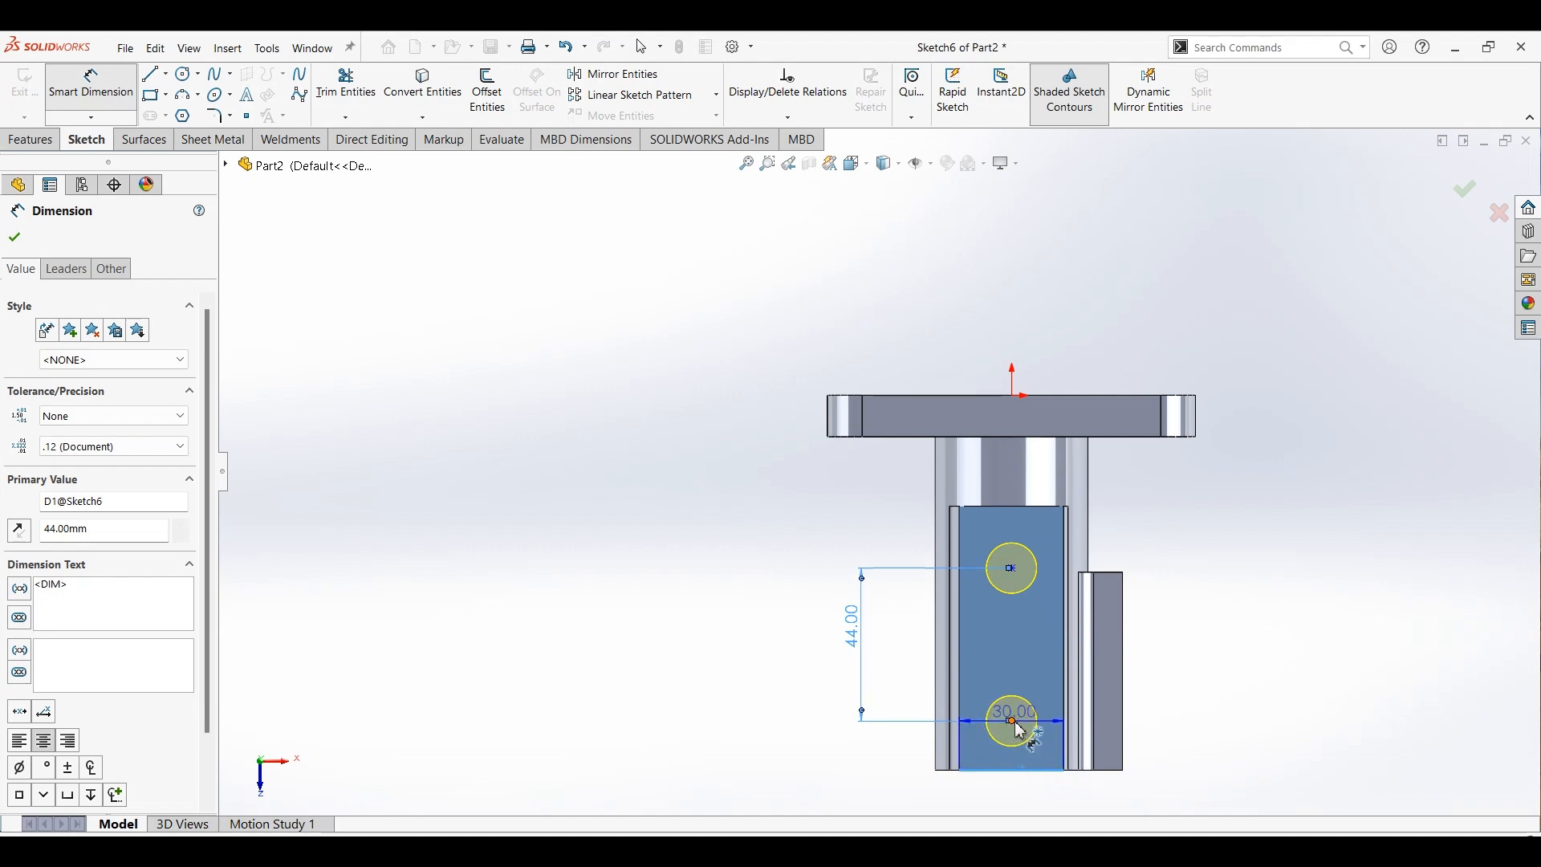
{"action": "left_click", "coordinate": [877, 772]}
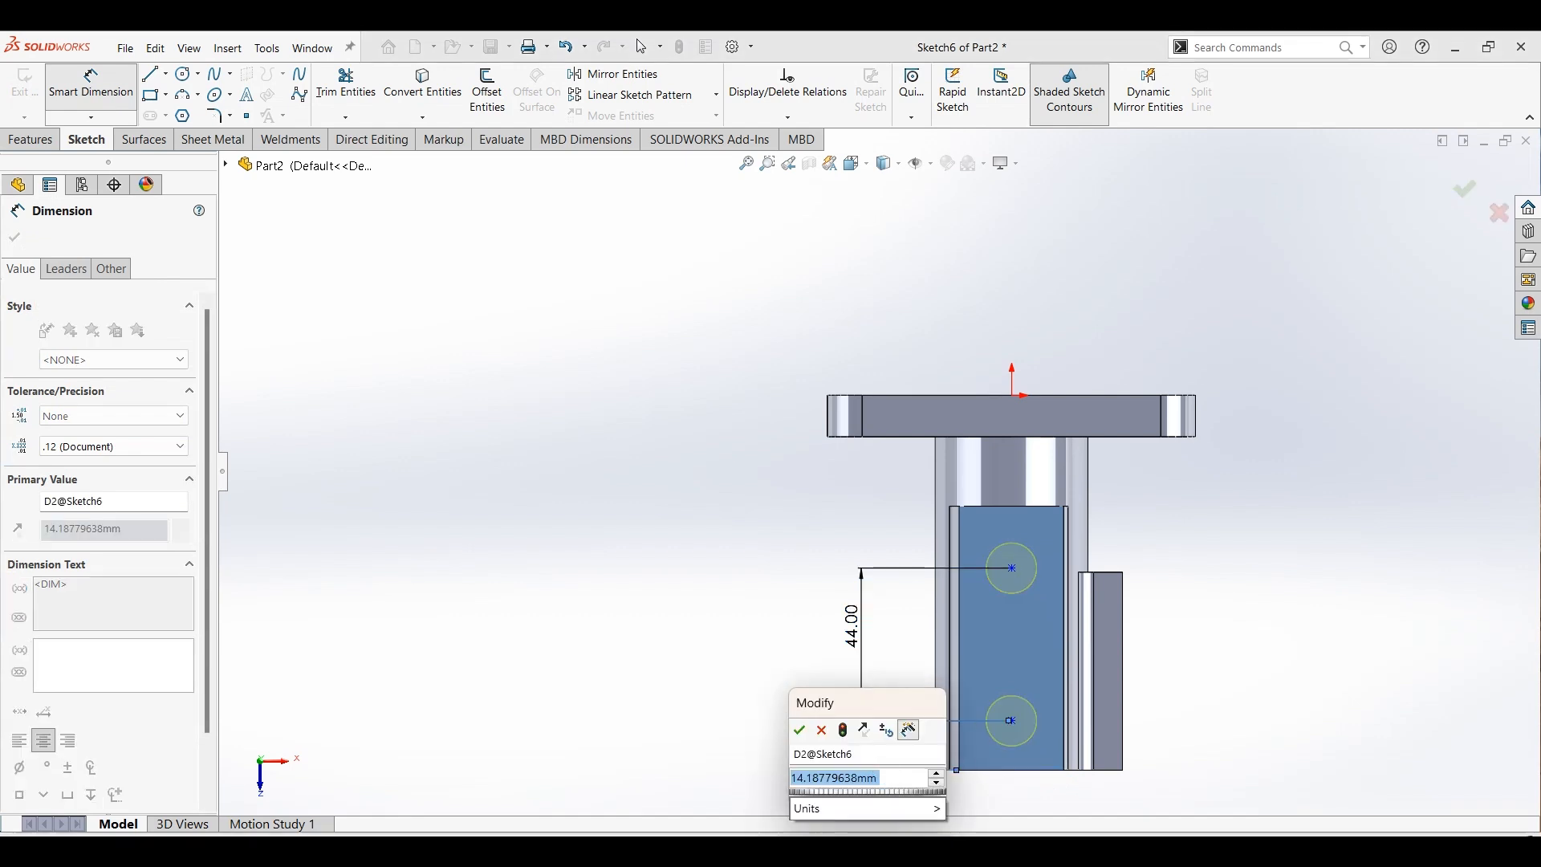
{"action": "type", "text": "16"}
{"action": "key", "text": "Return"}
{"action": "key", "text": "Escape"}
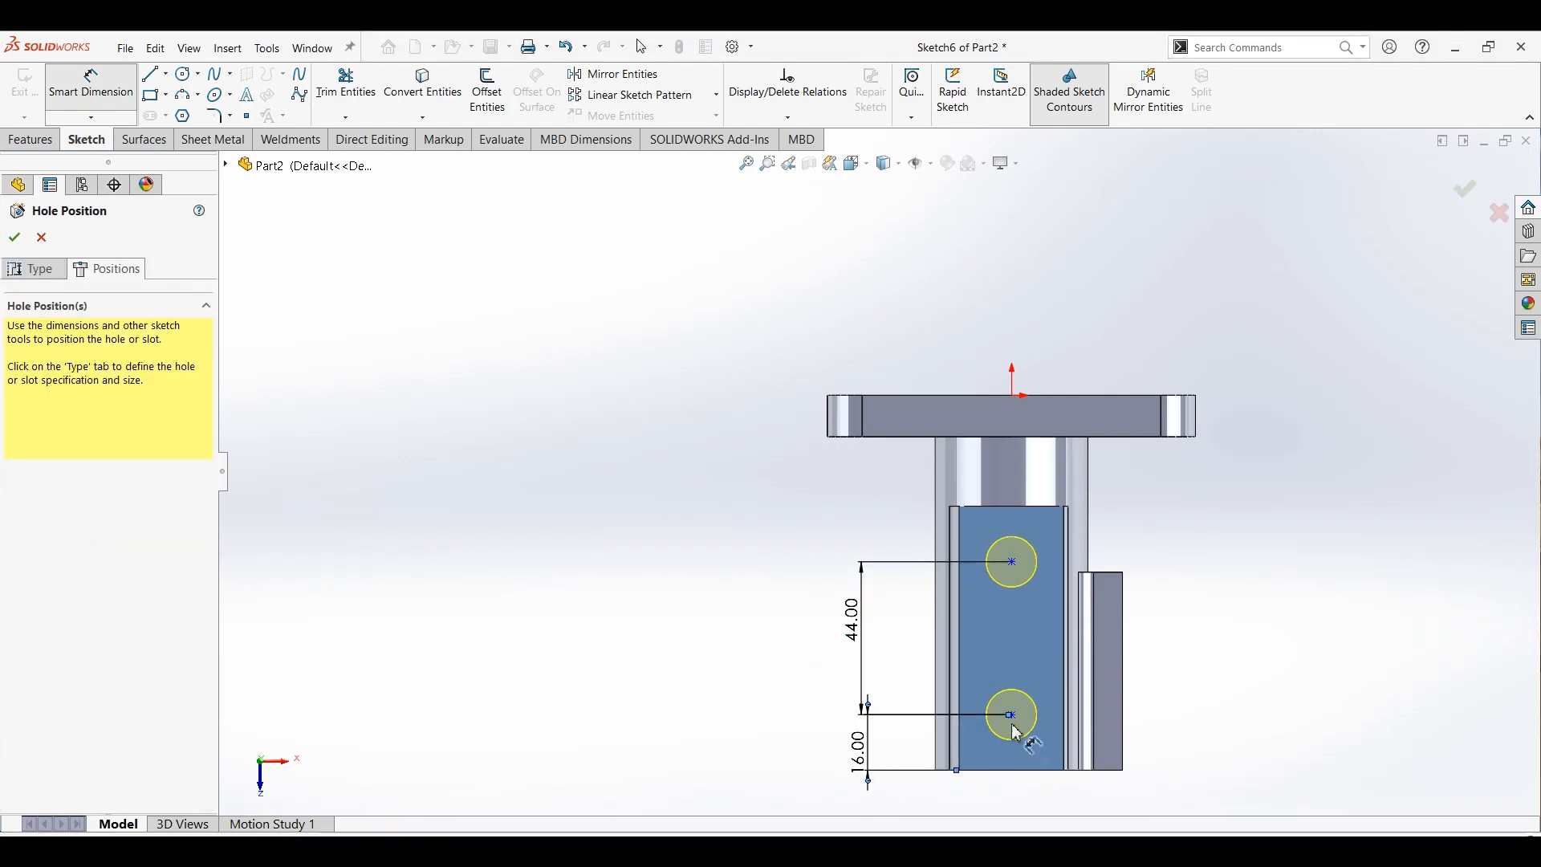
Step: Align both tapped-hole centres vertically with the origin and finish placing the M16x1.5 tapped holes
{"action": "left_click", "coordinate": [1011, 715]}
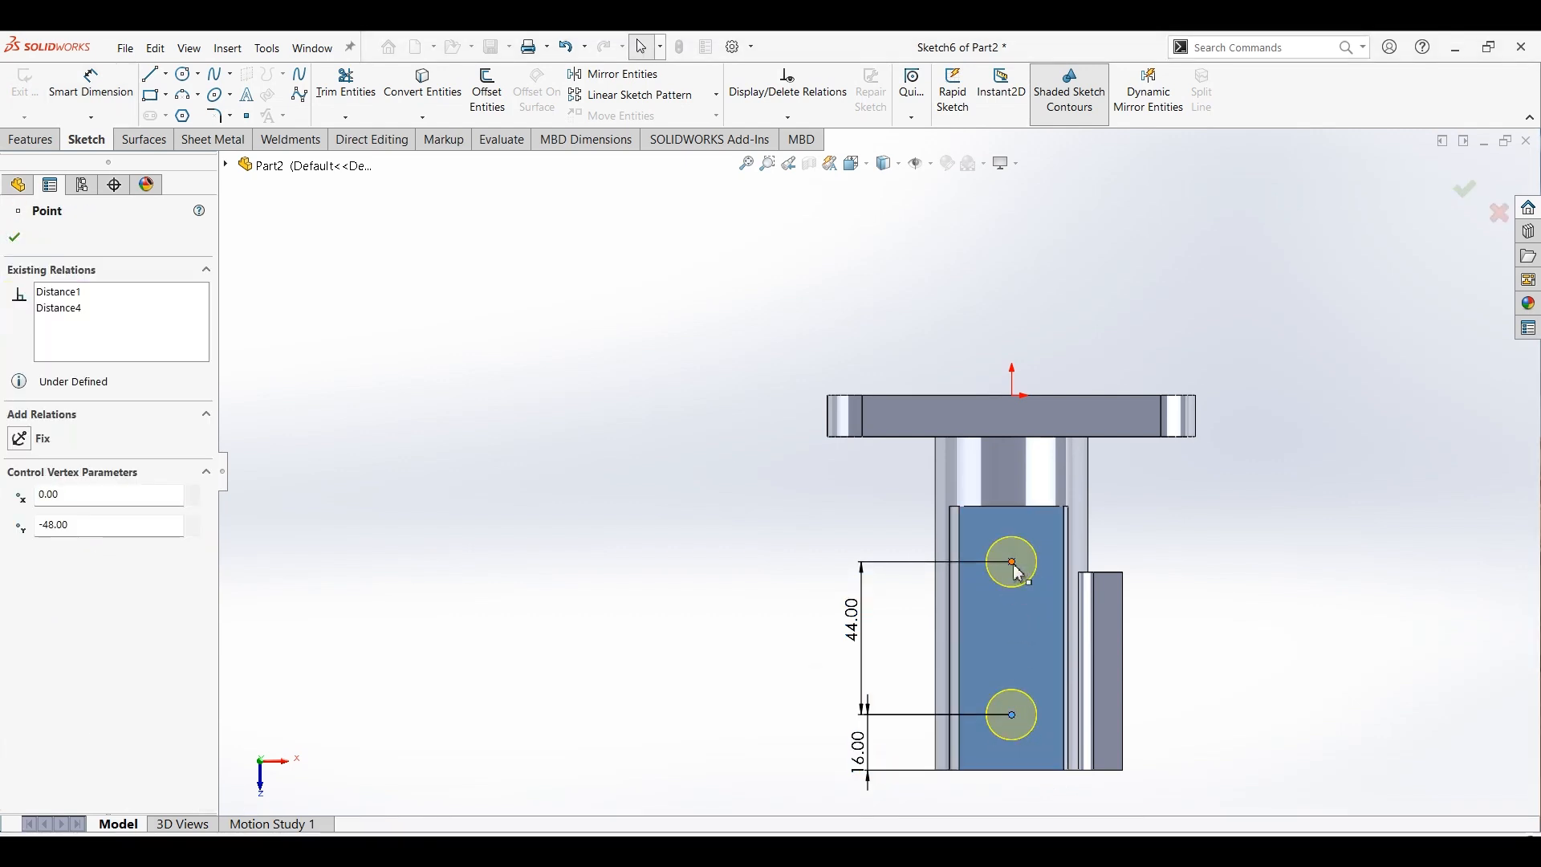
{"action": "left_click", "coordinate": [1013, 563], "text": "ctrl"}
{"action": "left_click", "coordinate": [1014, 395], "text": "ctrl"}
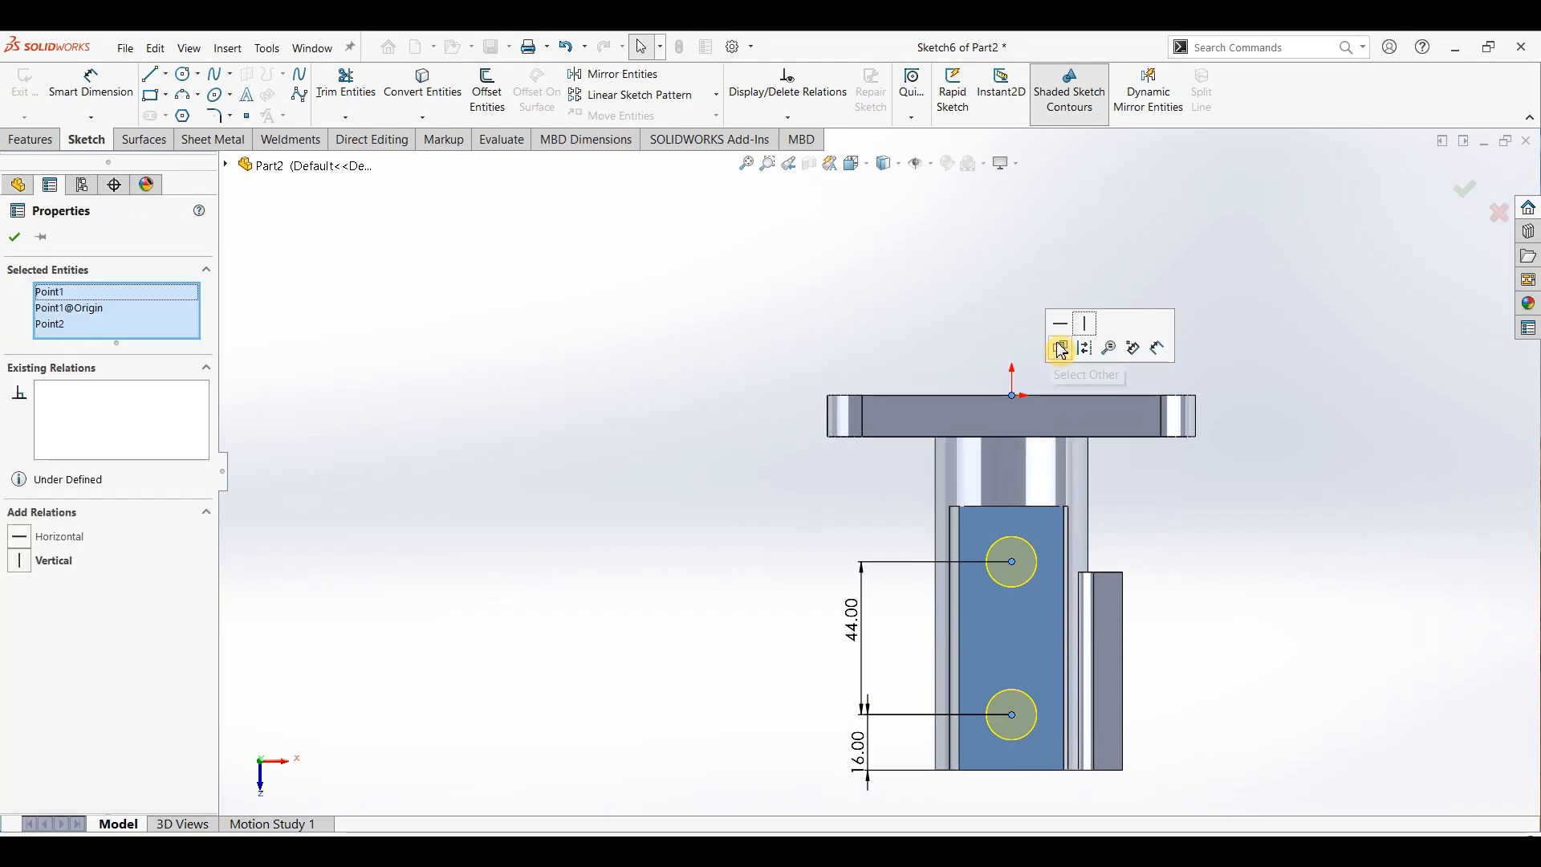
{"action": "left_click", "coordinate": [1074, 329]}
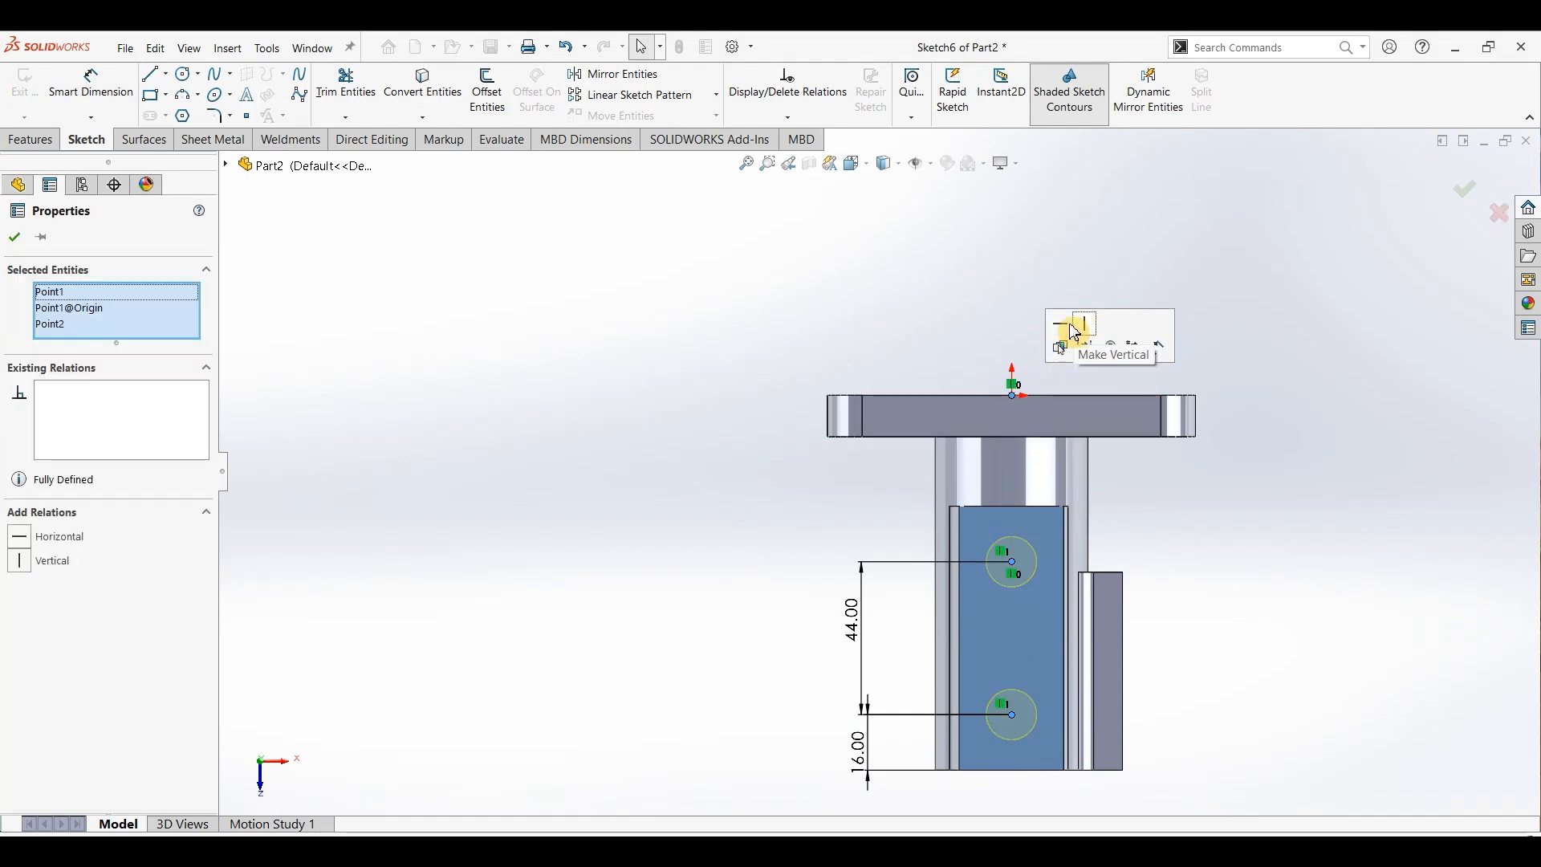
{"action": "left_click", "coordinate": [14, 237]}
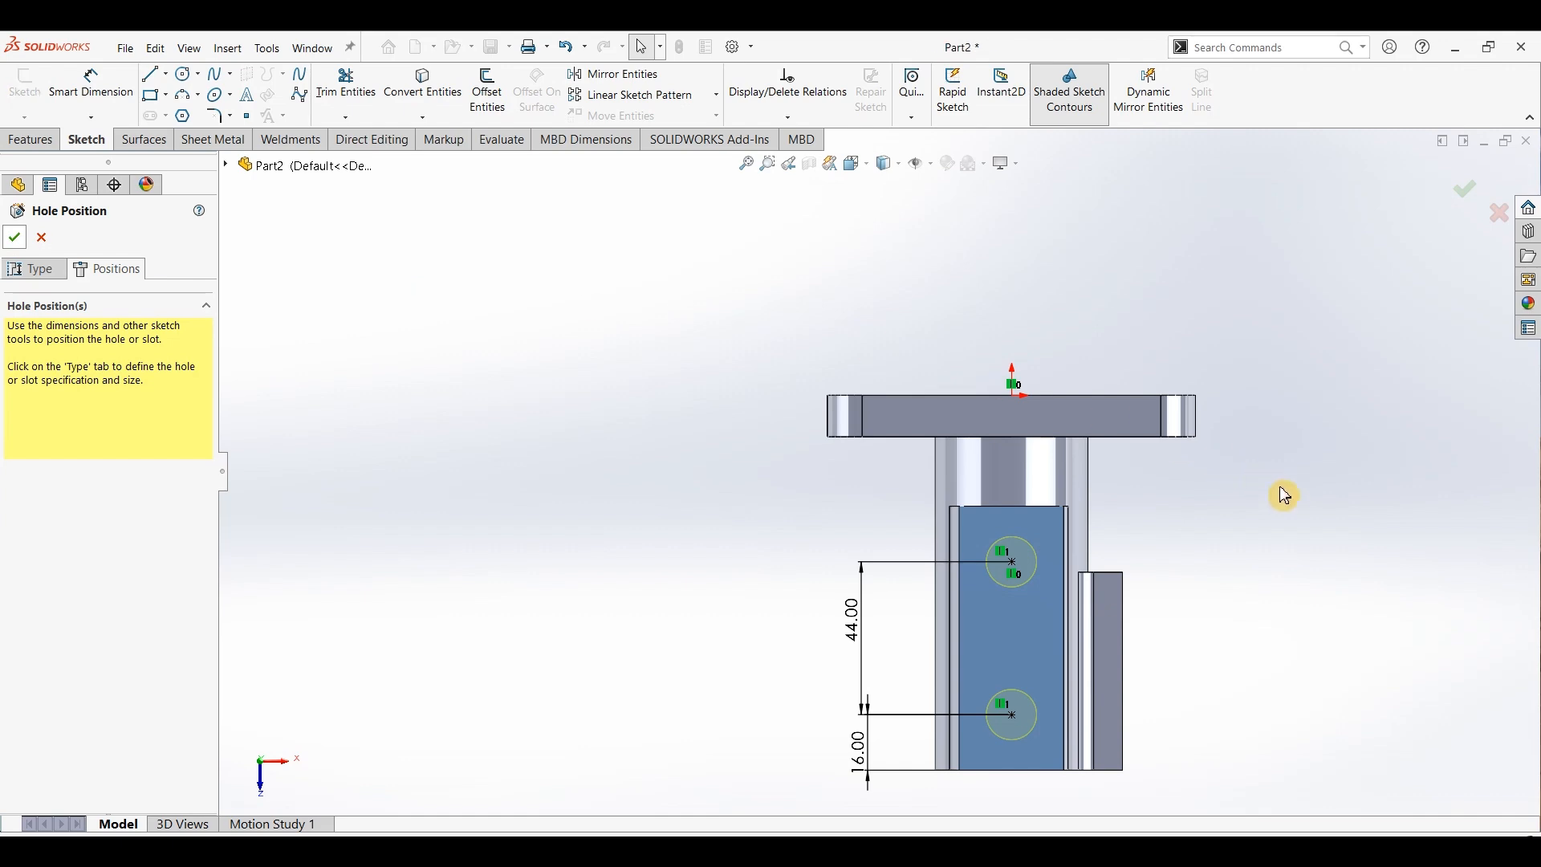
{"action": "key", "text": "ctrl+7"}
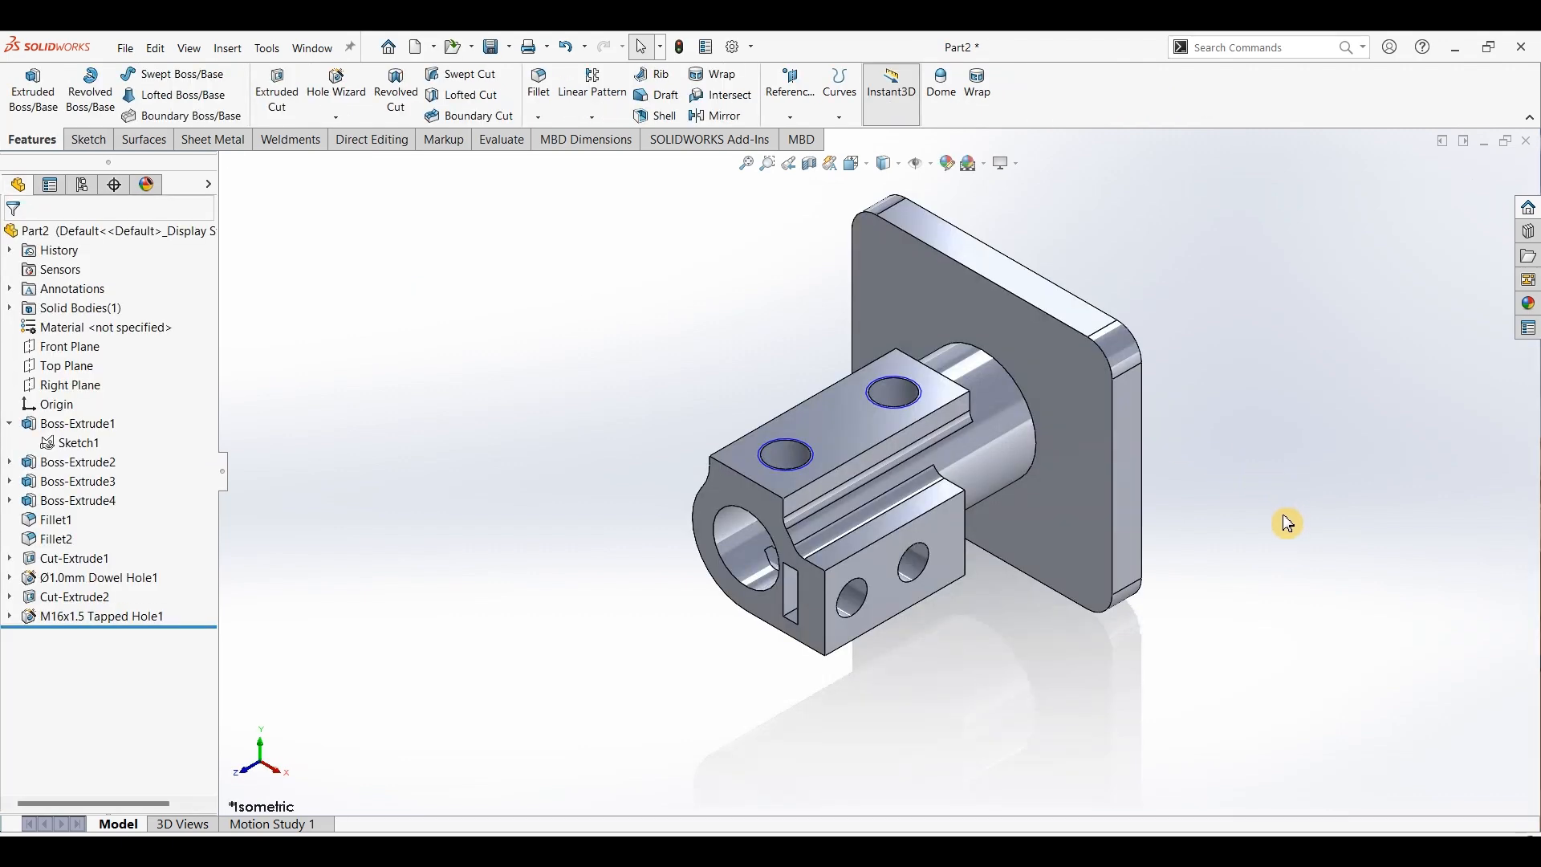
{"action": "mouse_move", "coordinate": [1063, 562]}
{"action": "middle_mouse_down"}
{"action": "mouse_move", "coordinate": [1032, 719]}
{"action": "mouse_move", "coordinate": [1105, 475]}
{"action": "mouse_move", "coordinate": [1057, 580]}
{"action": "middle_mouse_up"}
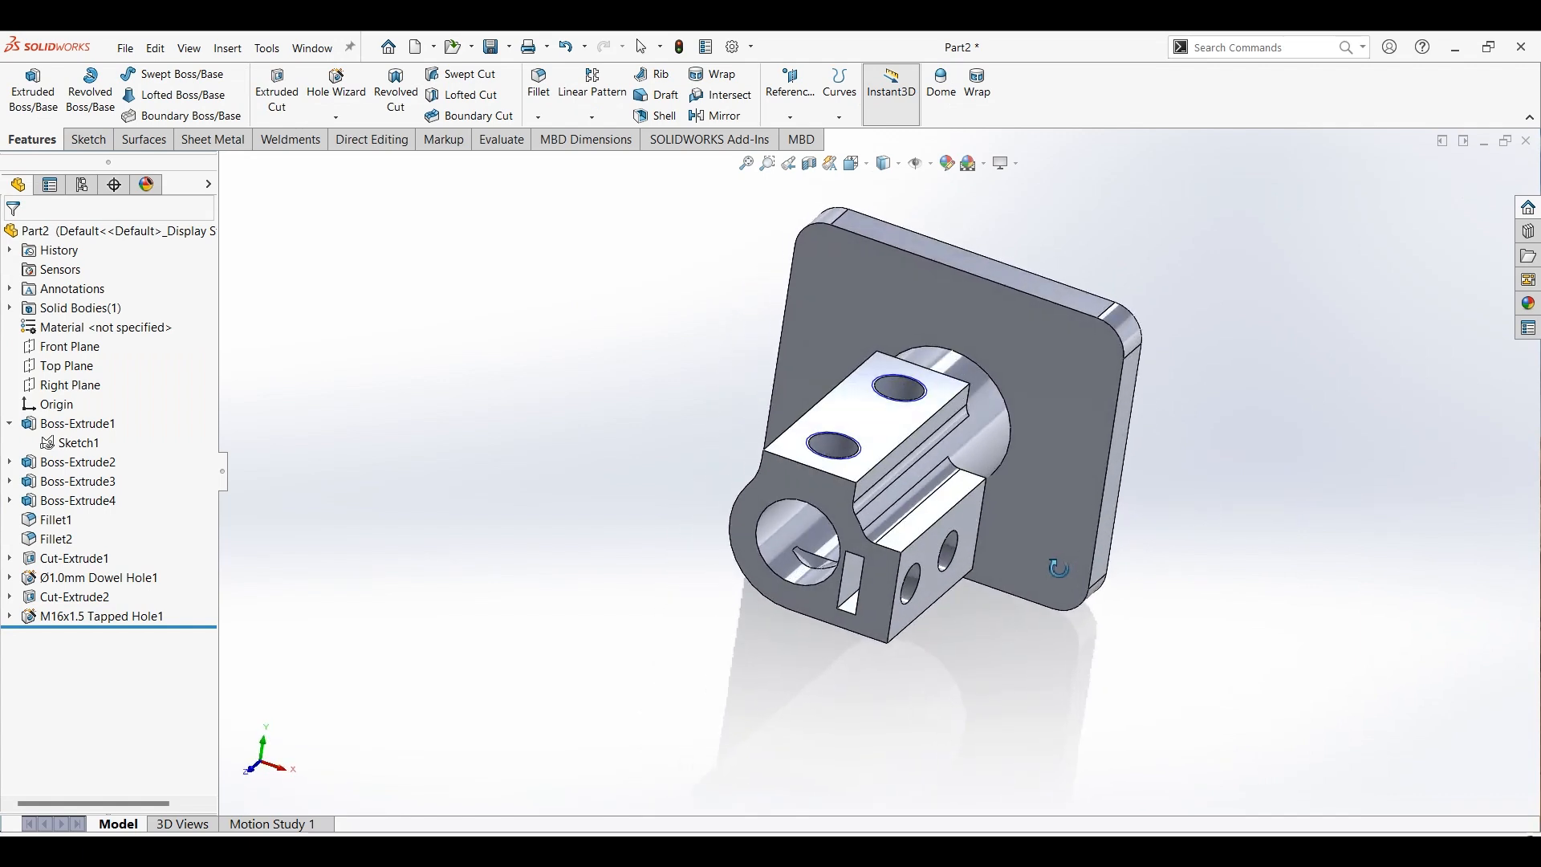
Step: Check the tapped-hole callout in the Part264_dwg.PDF drawing and change the M16x1.5 holes' end condition to Up To Next in SOLIDWORKS
{"action": "key", "text": "alt+Tab"}
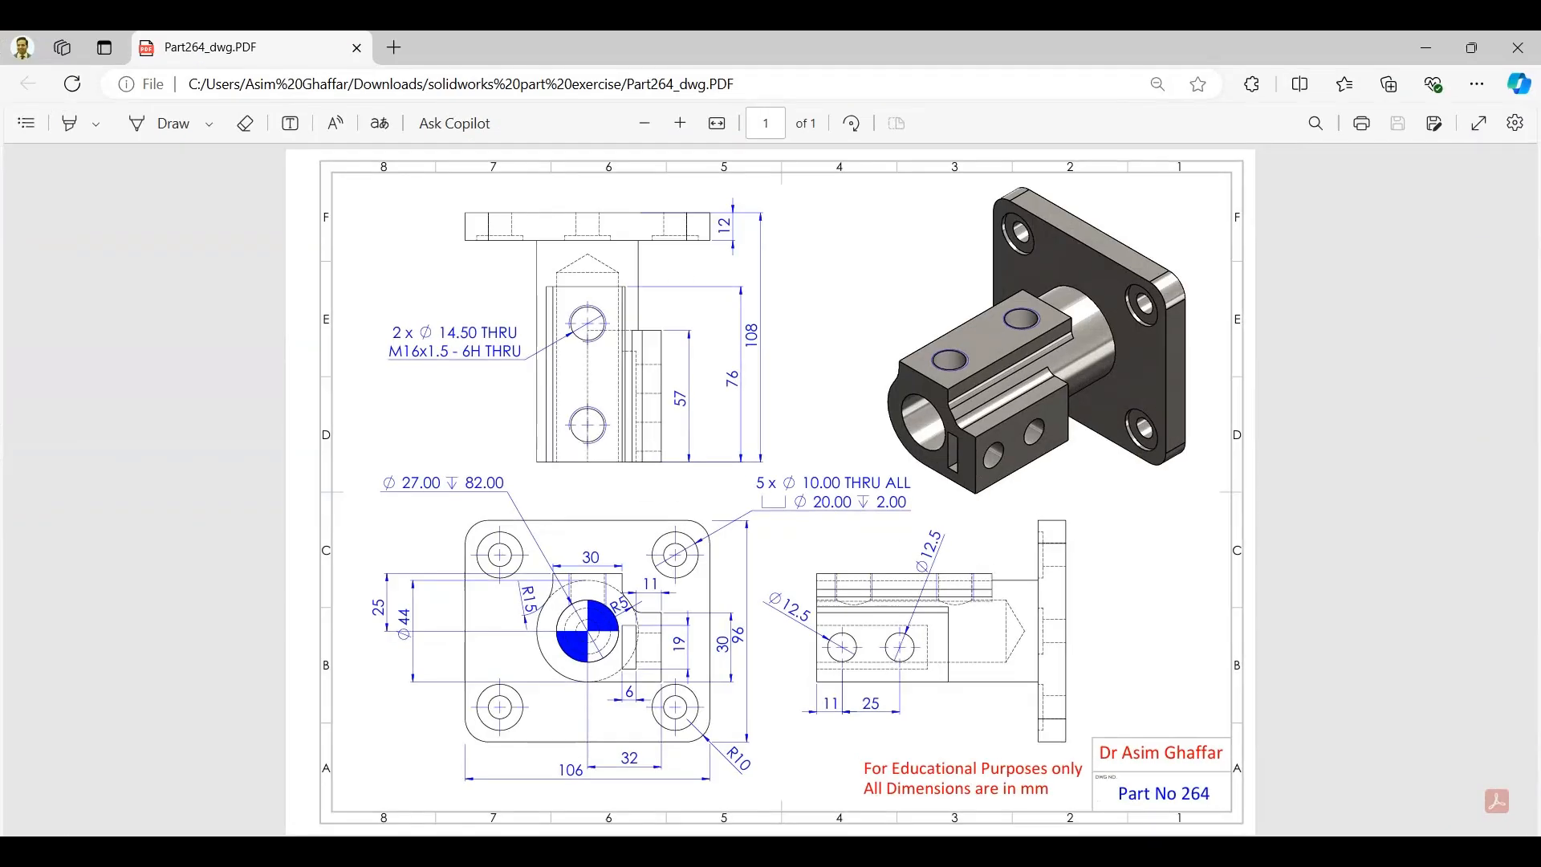
{"action": "key", "text": "alt+Tab"}
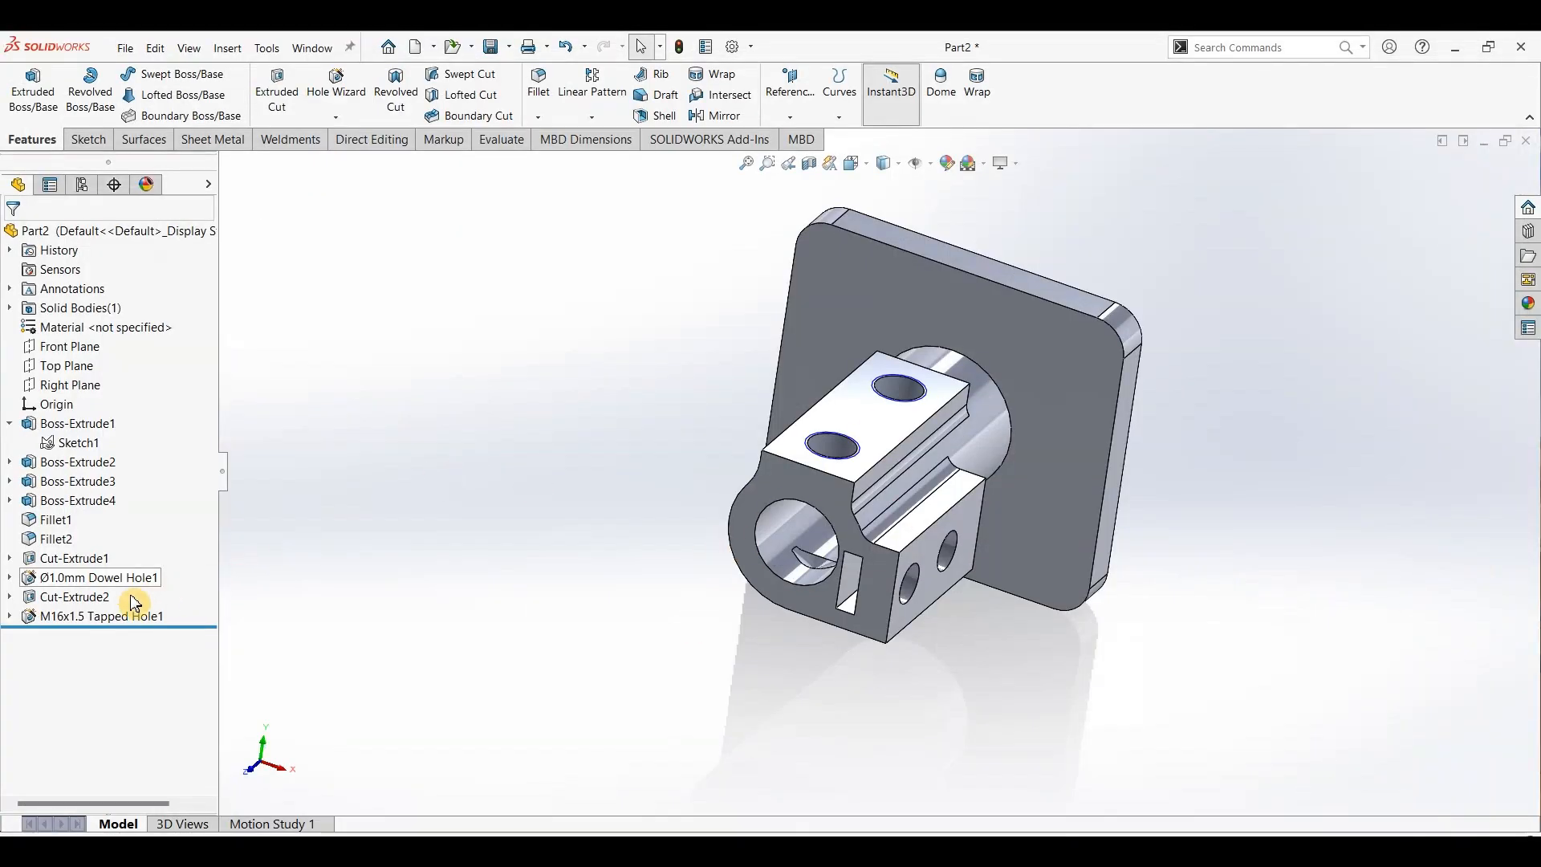
{"action": "left_click", "coordinate": [100, 618]}
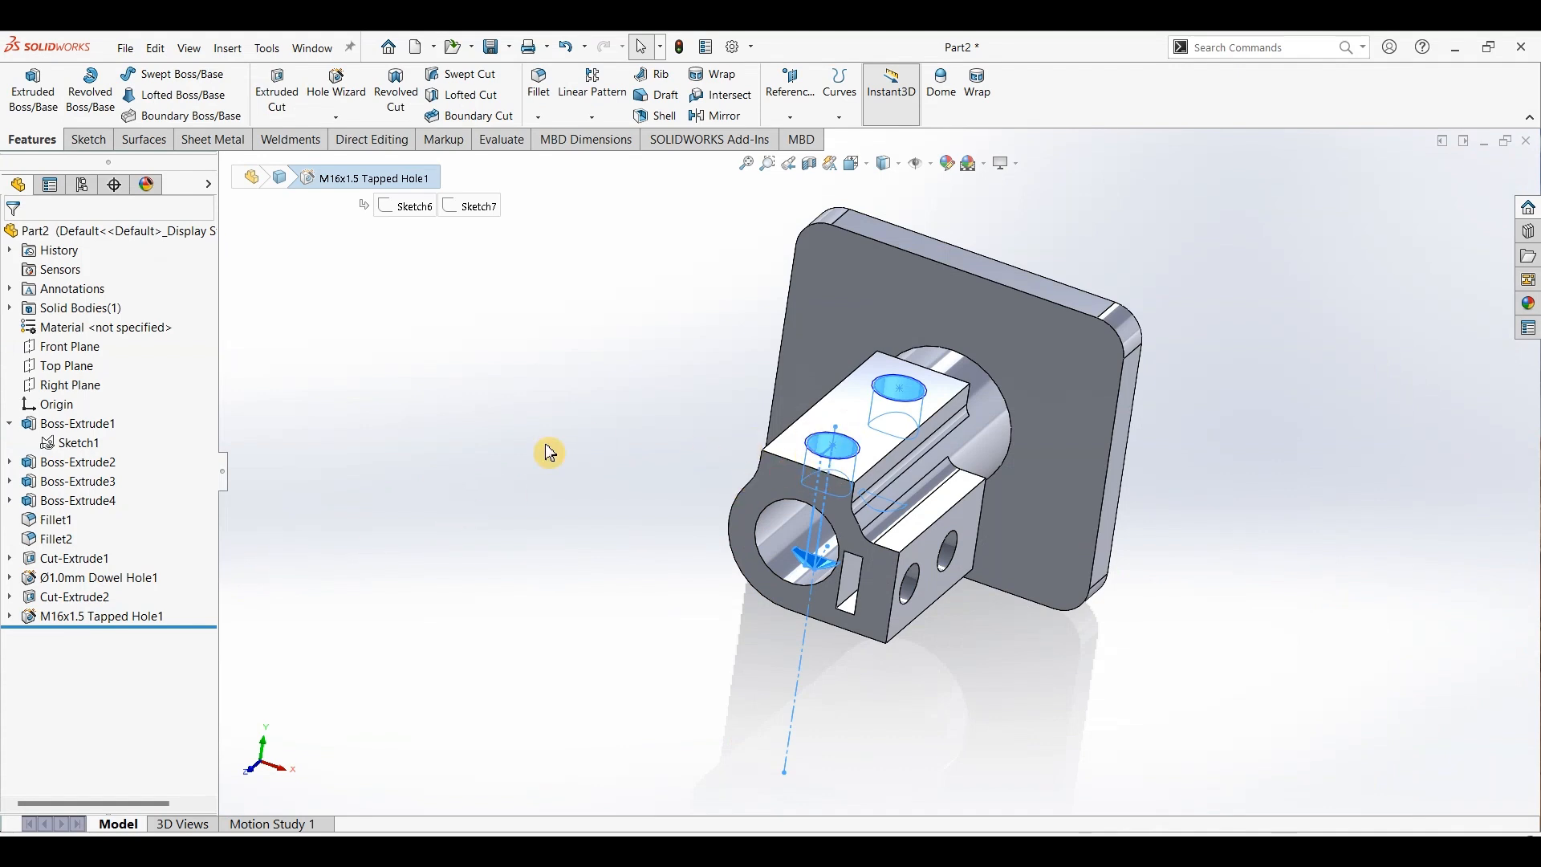
{"action": "double_click", "coordinate": [144, 624]}
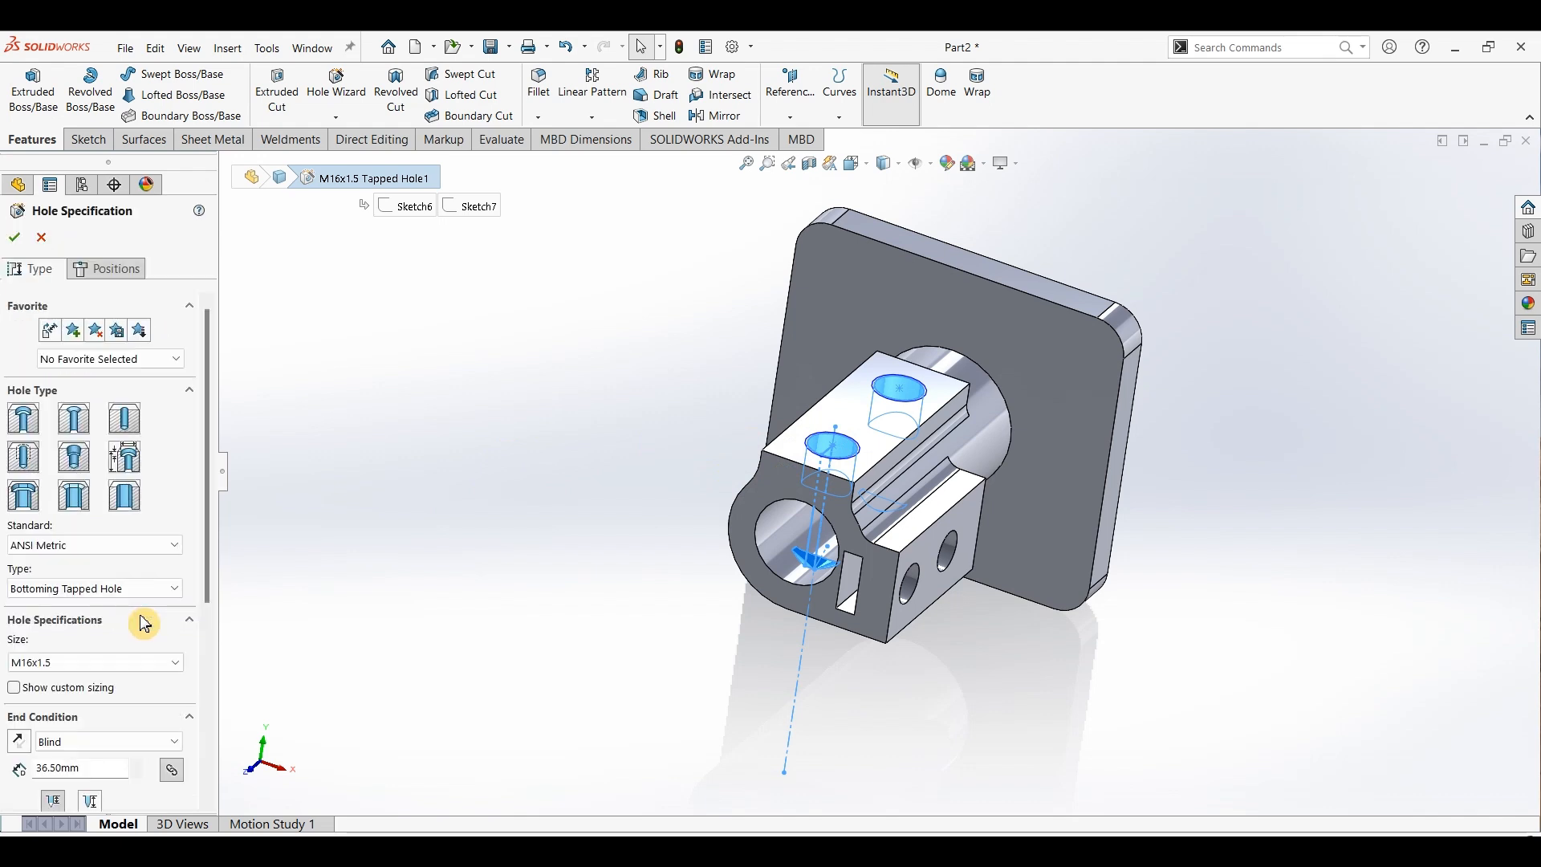
{"action": "left_click_drag", "start_coordinate": [207, 371], "coordinate": [215, 557]}
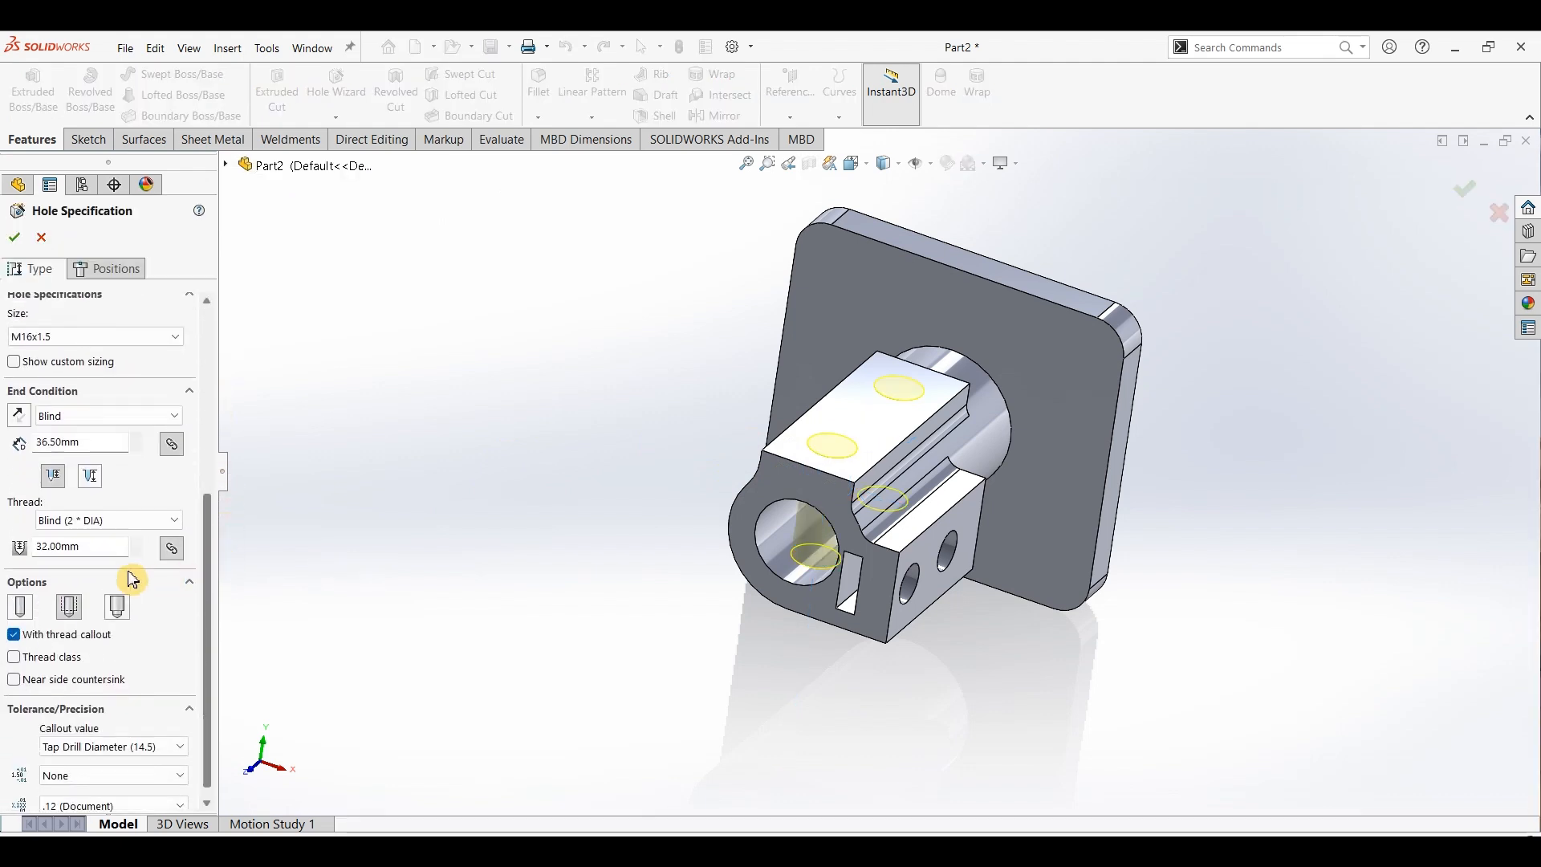
{"action": "left_click", "coordinate": [108, 415]}
{"action": "left_click", "coordinate": [84, 440]}
{"action": "left_click", "coordinate": [20, 242]}
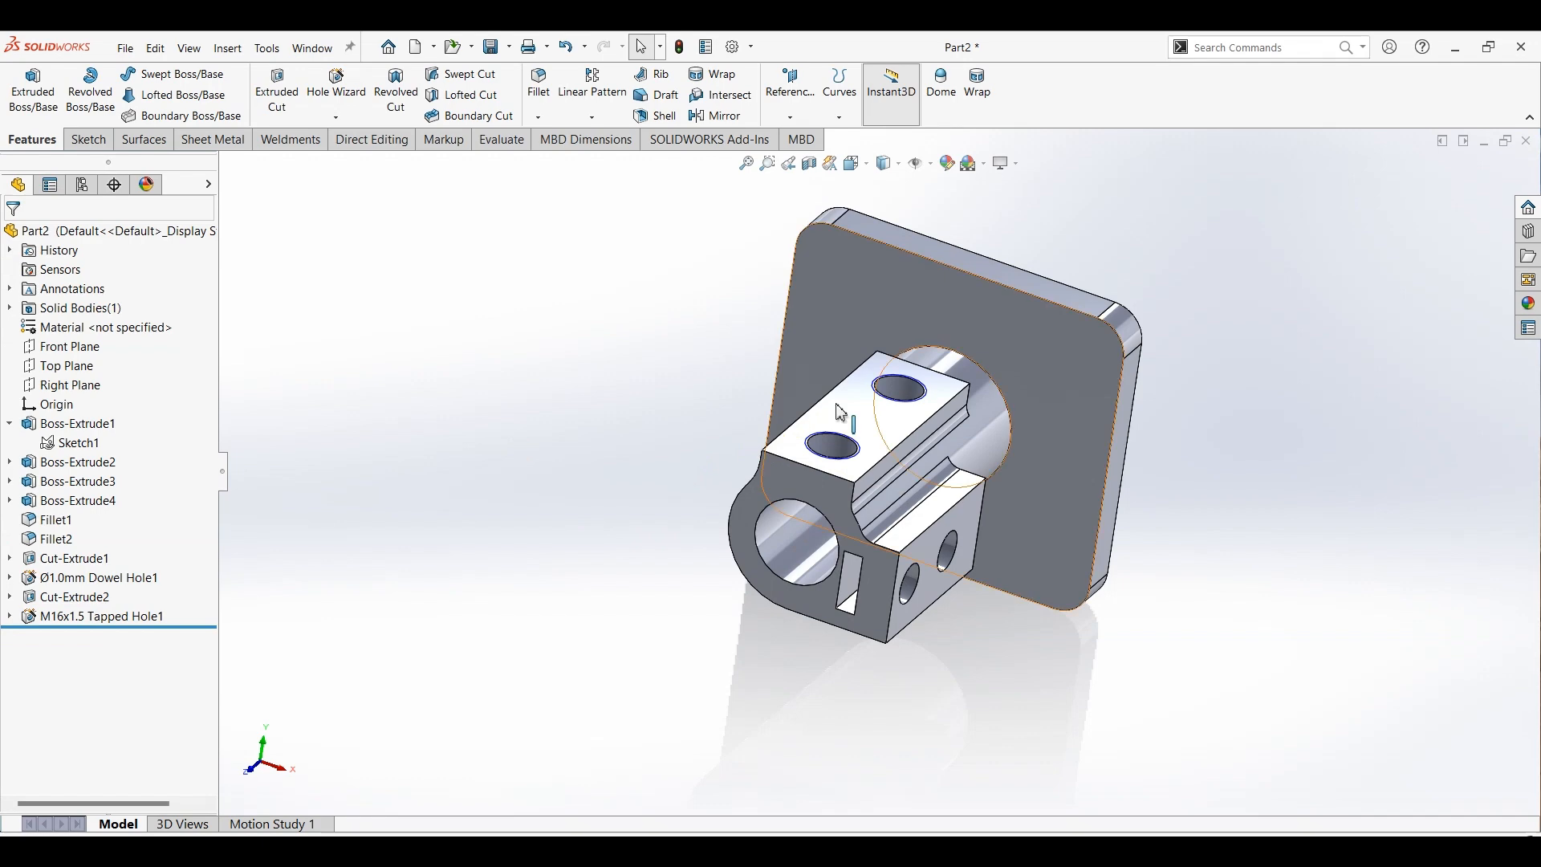
Step: Enable shaded cosmetic threads in the document's detailing properties
{"action": "left_click", "coordinate": [732, 58]}
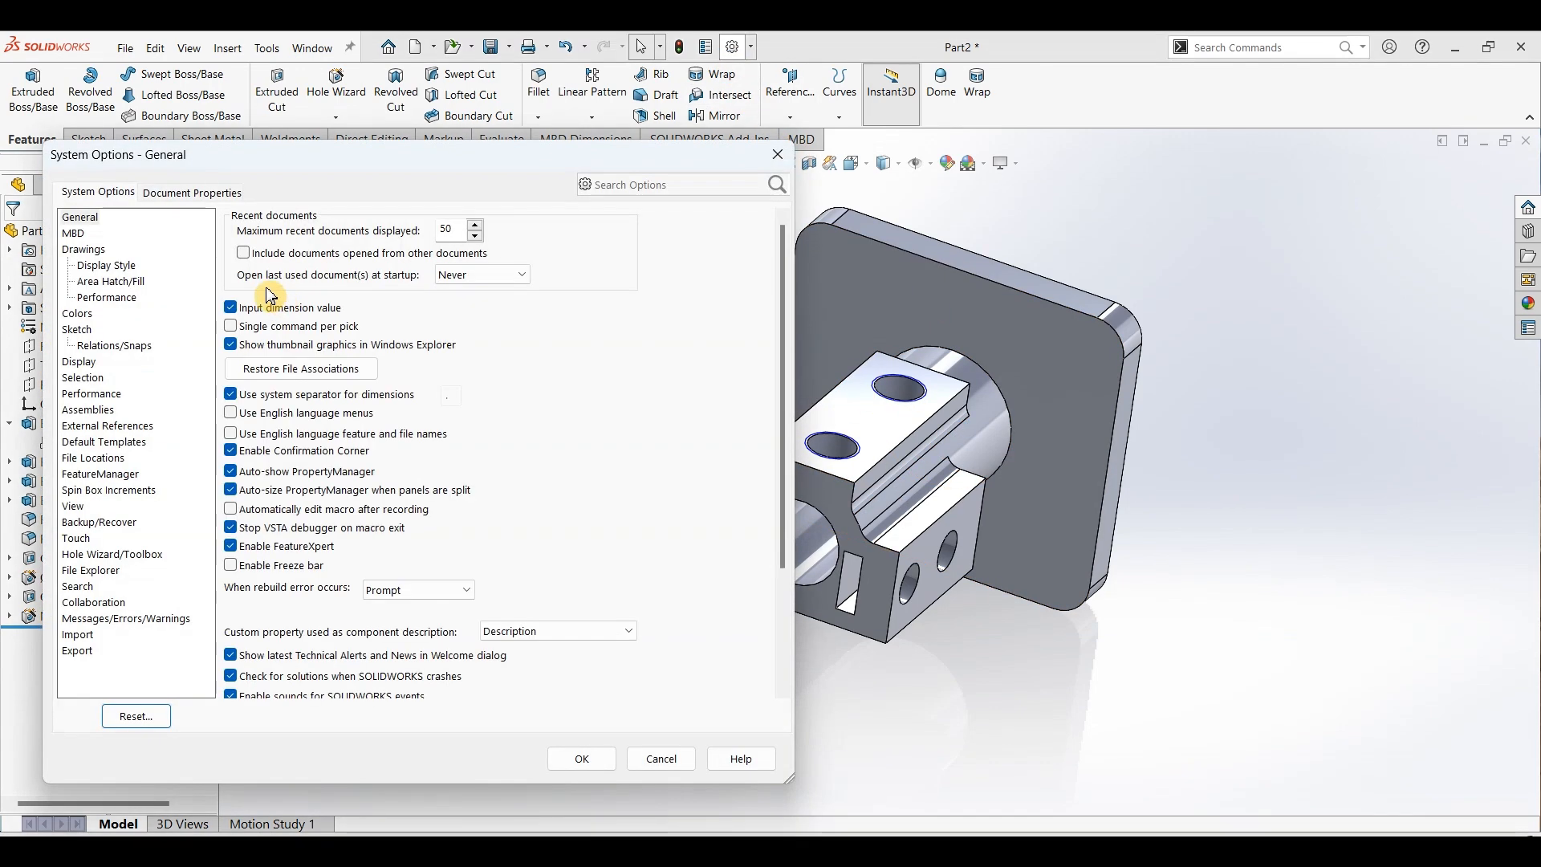
{"action": "left_click", "coordinate": [207, 194]}
{"action": "left_click", "coordinate": [113, 313]}
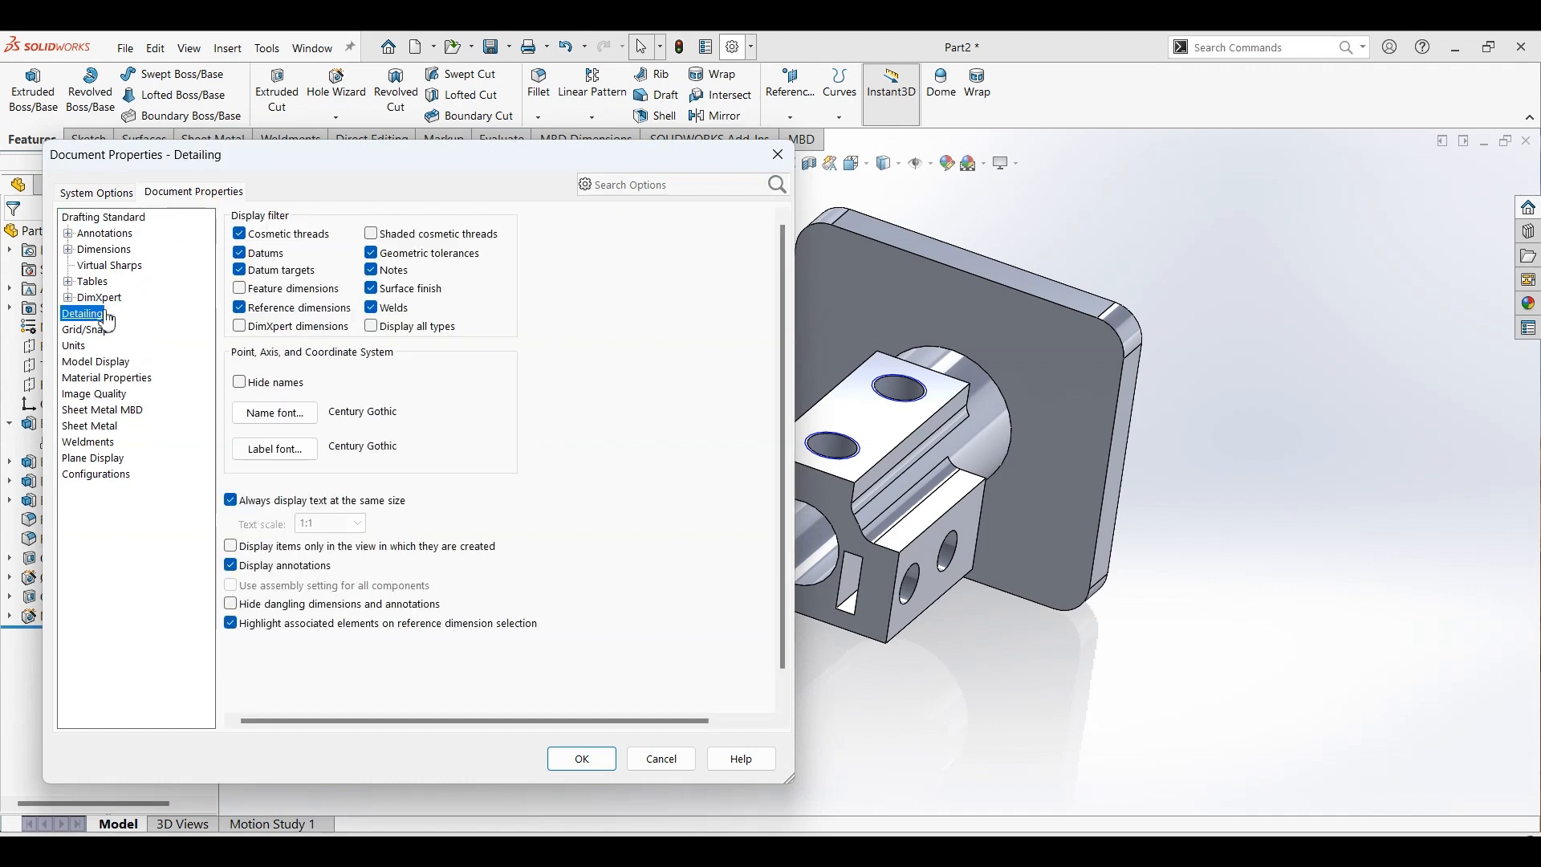
{"action": "left_click", "coordinate": [584, 759]}
{"action": "middle_click_drag", "start_coordinate": [1182, 442], "coordinate": [1159, 447]}
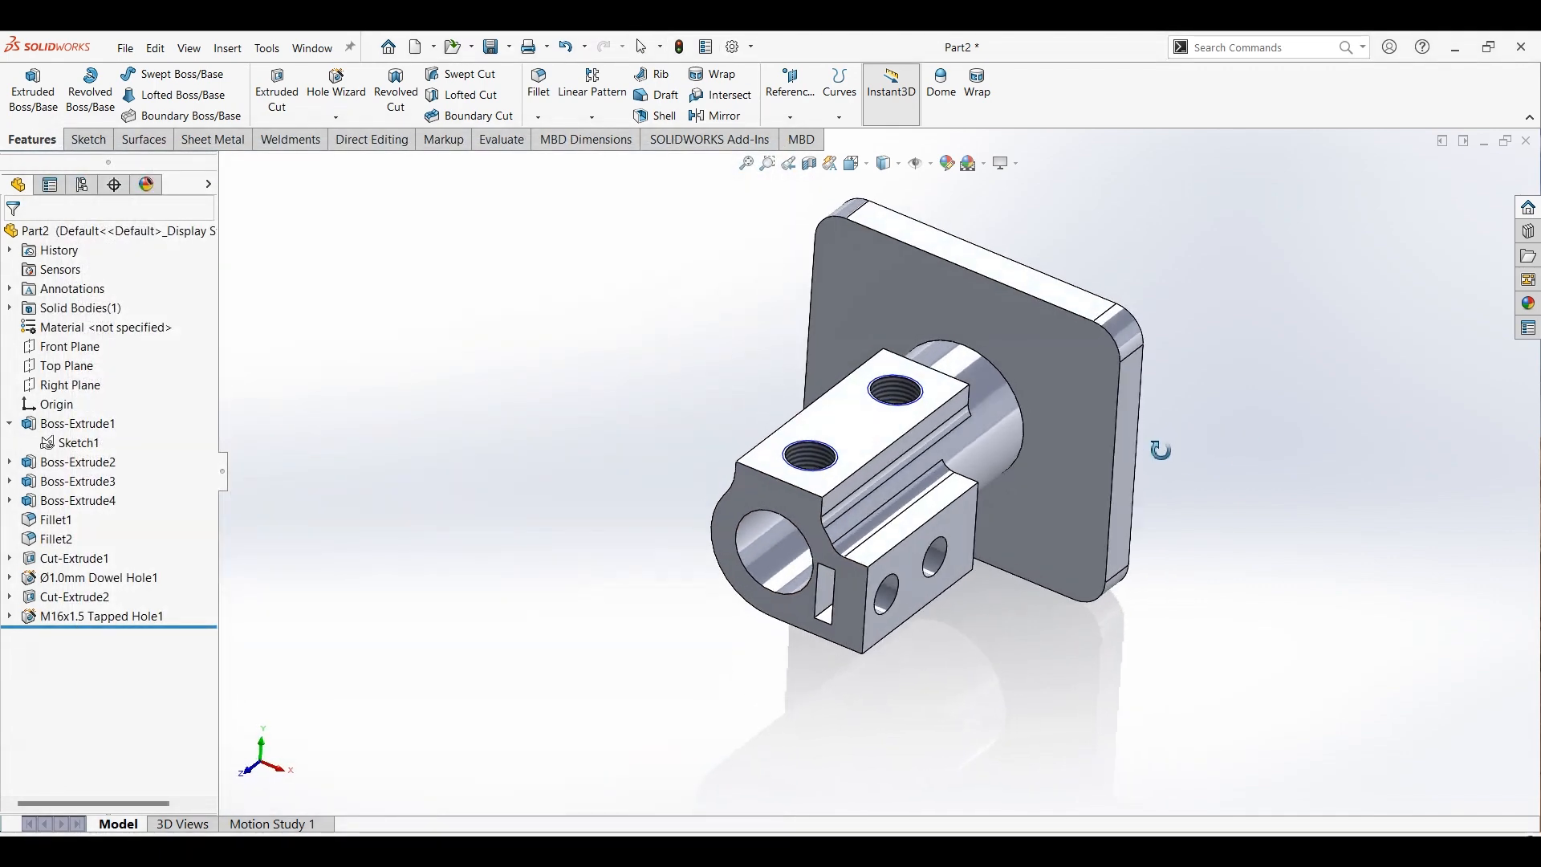
{"action": "scroll", "coordinate": [907, 394], "scroll_direction": "down", "scroll_amount": 2}
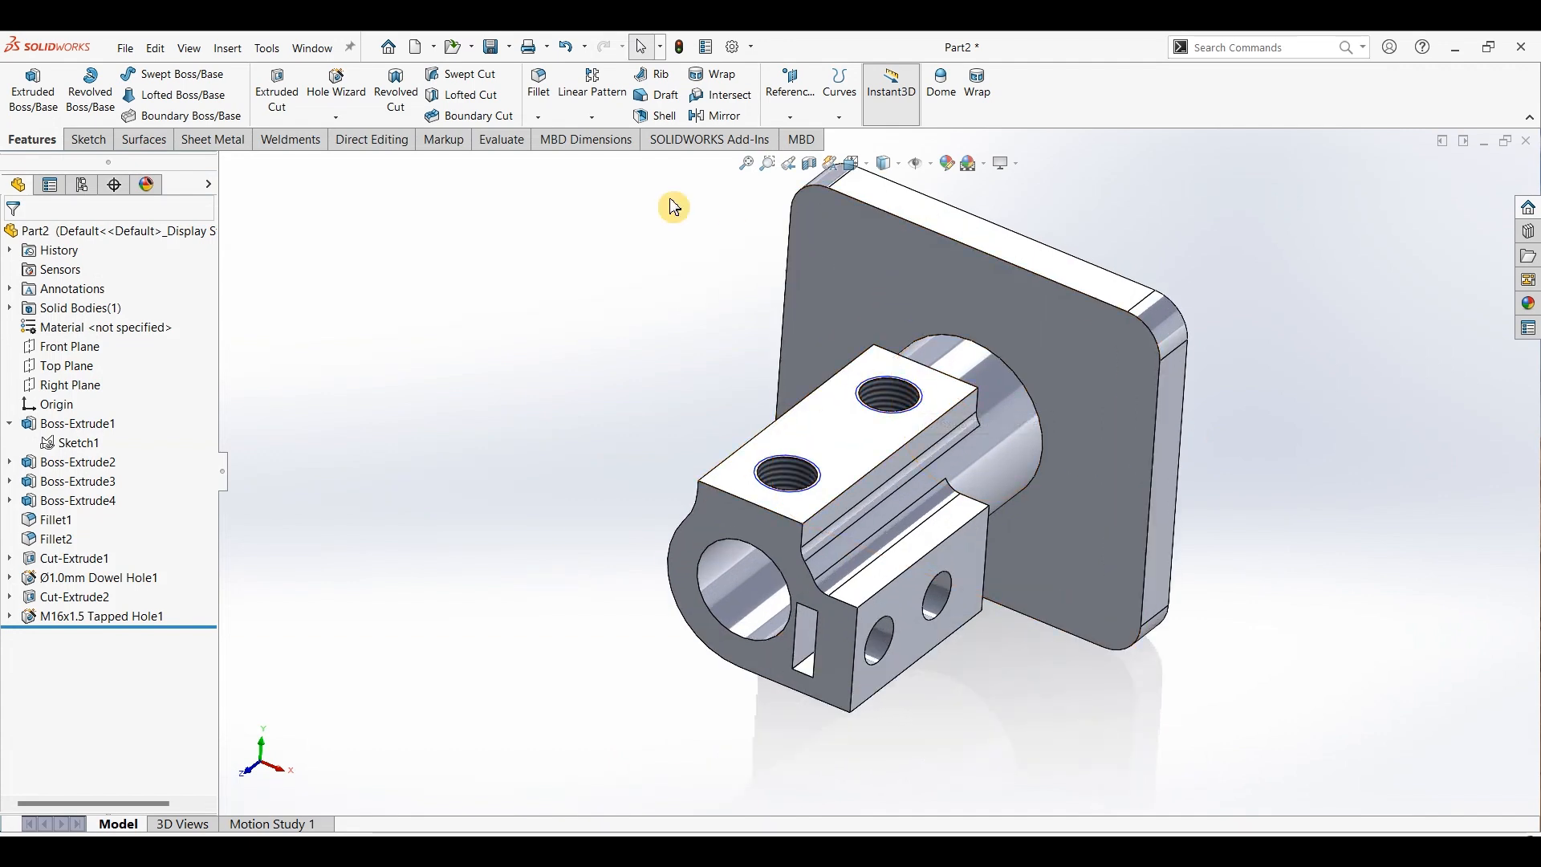
Step: Define a counterbore hole with custom sizing: 10 mm through-hole diameter, 20 mm counterbore diameter and 2 mm counterbore depth
{"action": "left_click", "coordinate": [337, 89]}
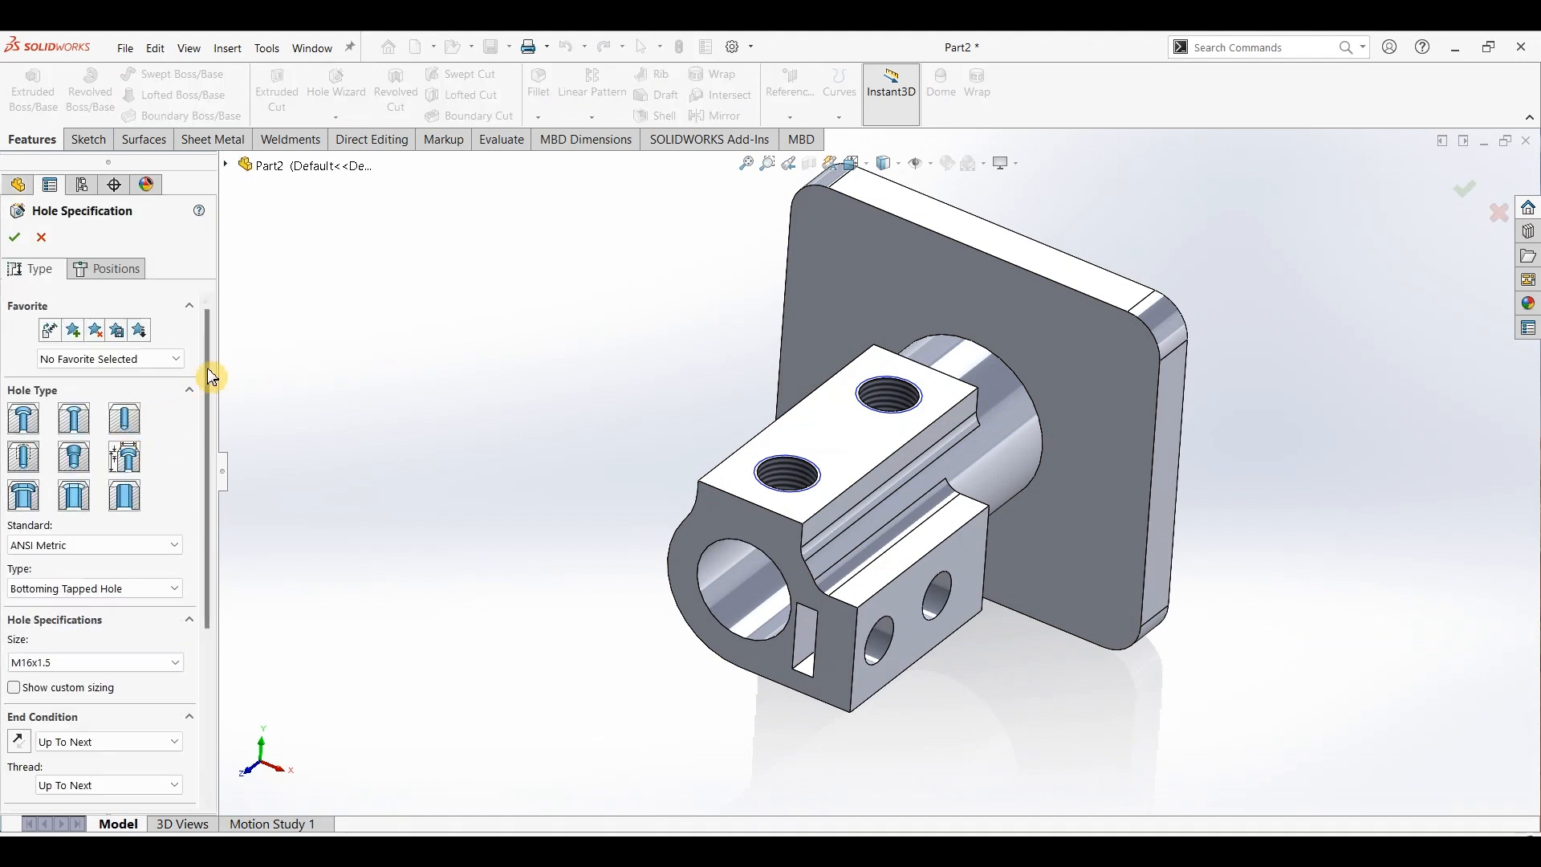
{"action": "left_click", "coordinate": [24, 419]}
{"action": "left_click_drag", "start_coordinate": [208, 358], "coordinate": [228, 525]}
{"action": "left_click", "coordinate": [14, 493]}
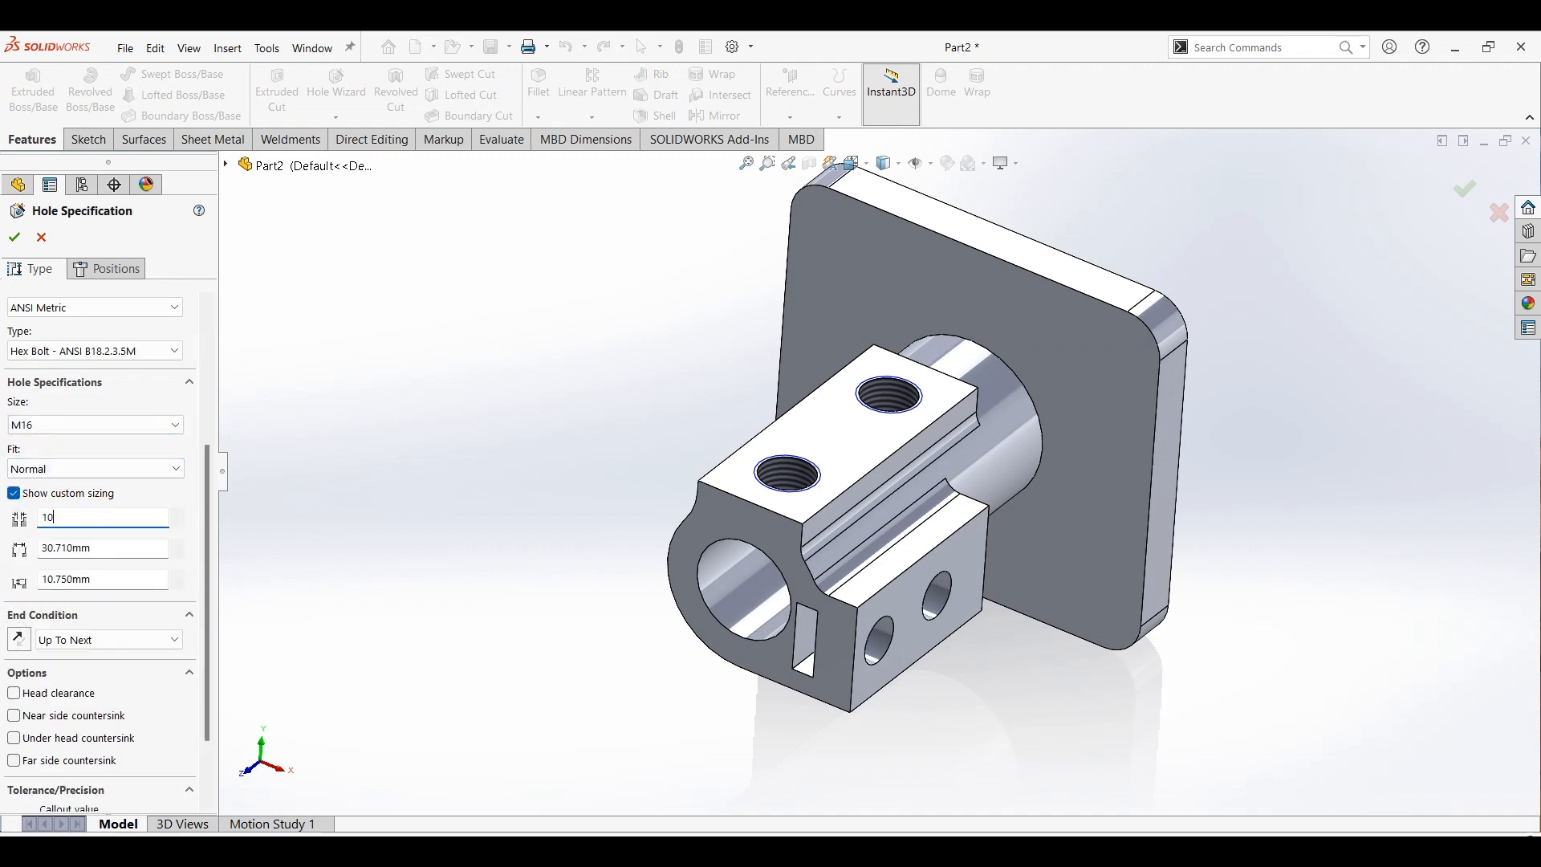
{"action": "key", "text": "Tab"}
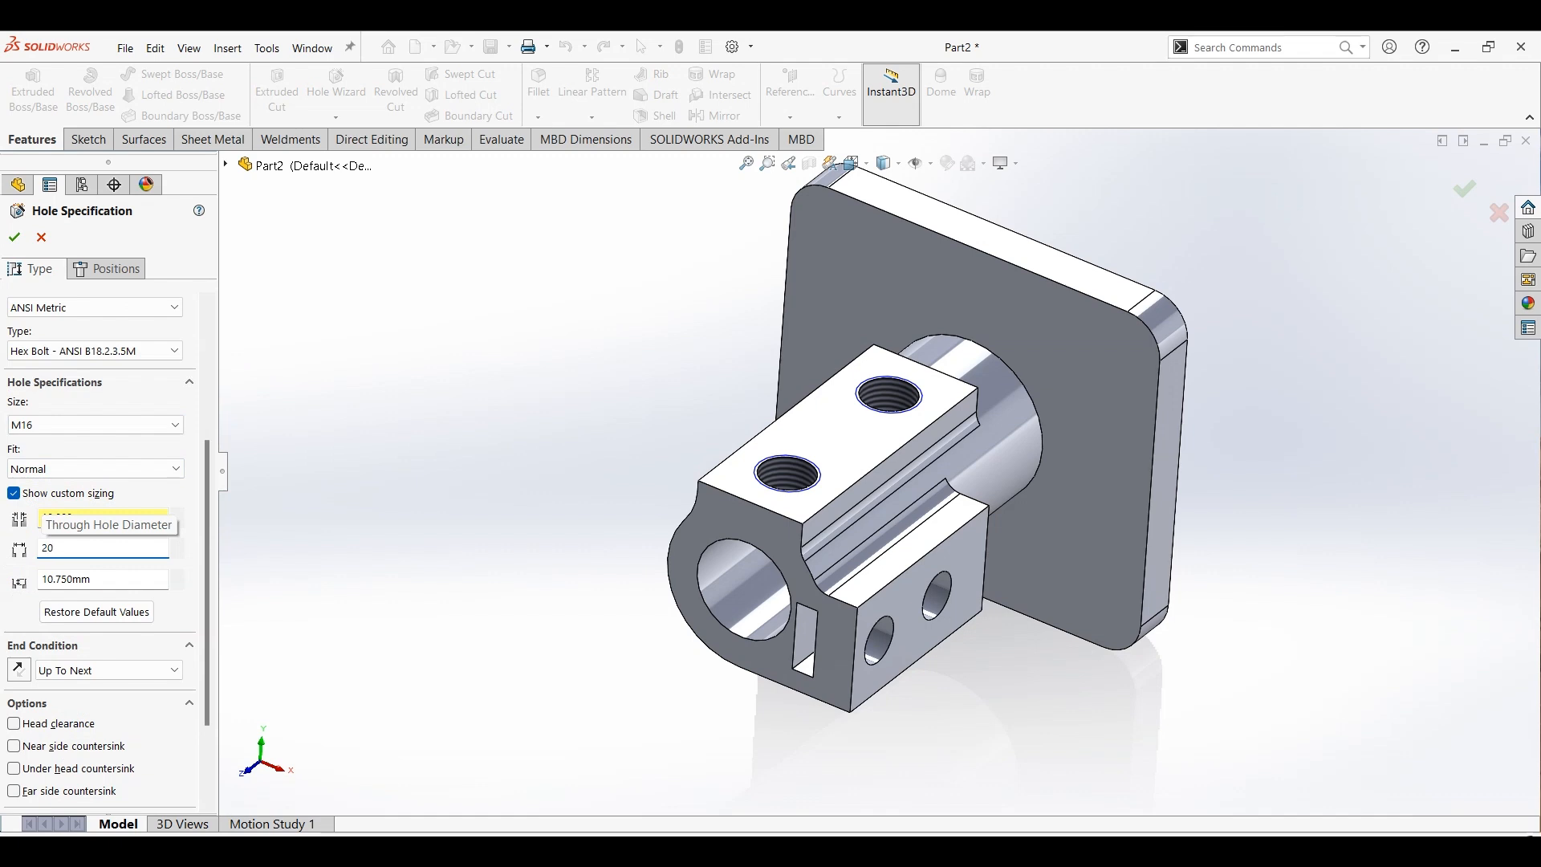
{"action": "type", "text": "20"}
{"action": "key", "text": "Tab"}
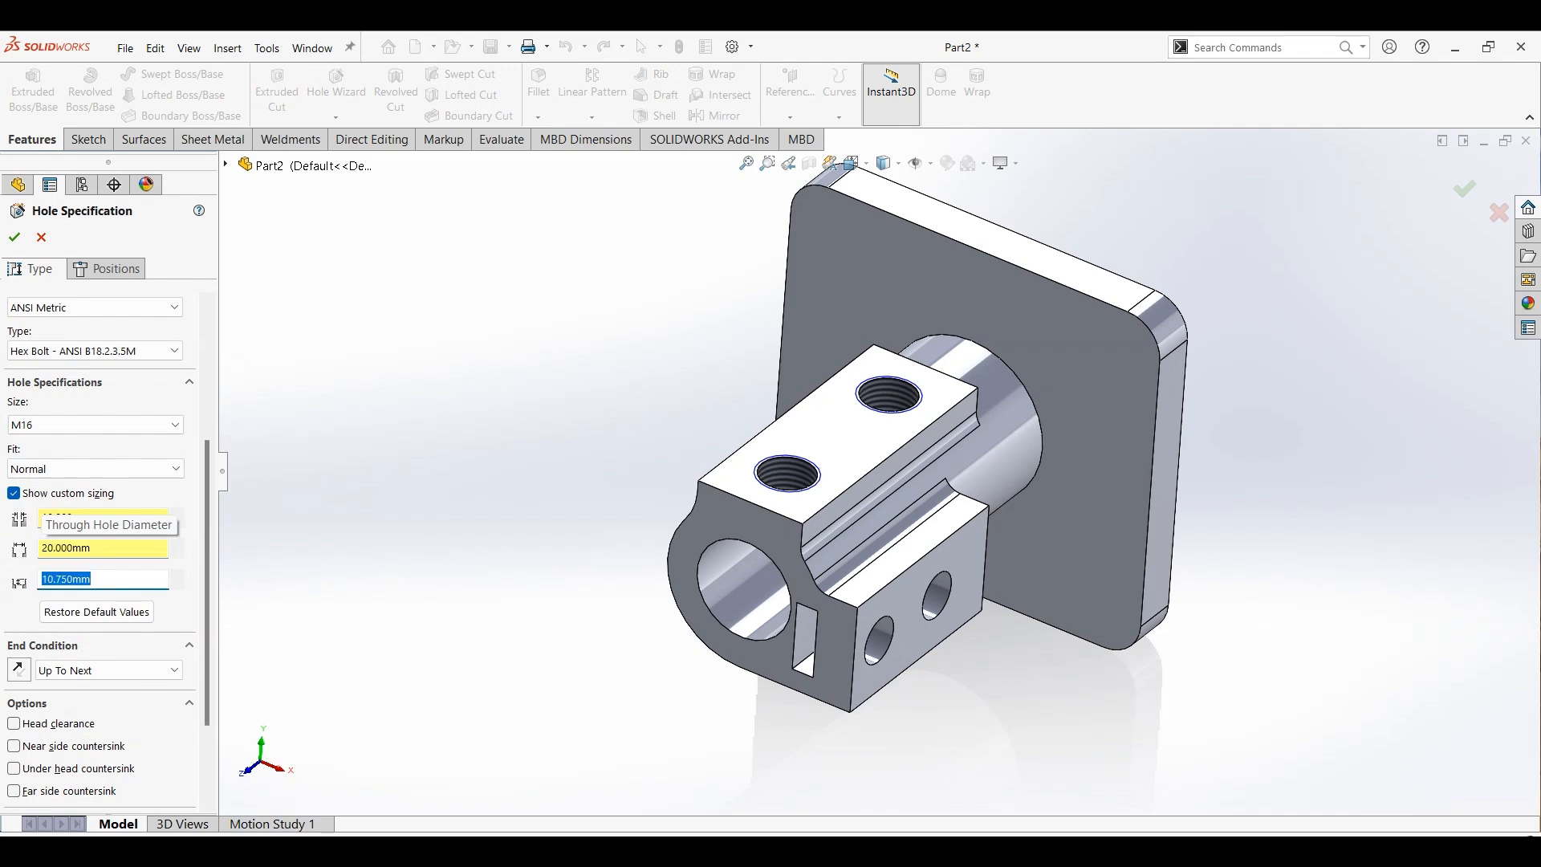
{"action": "type", "text": "2"}
{"action": "key", "text": "Return"}
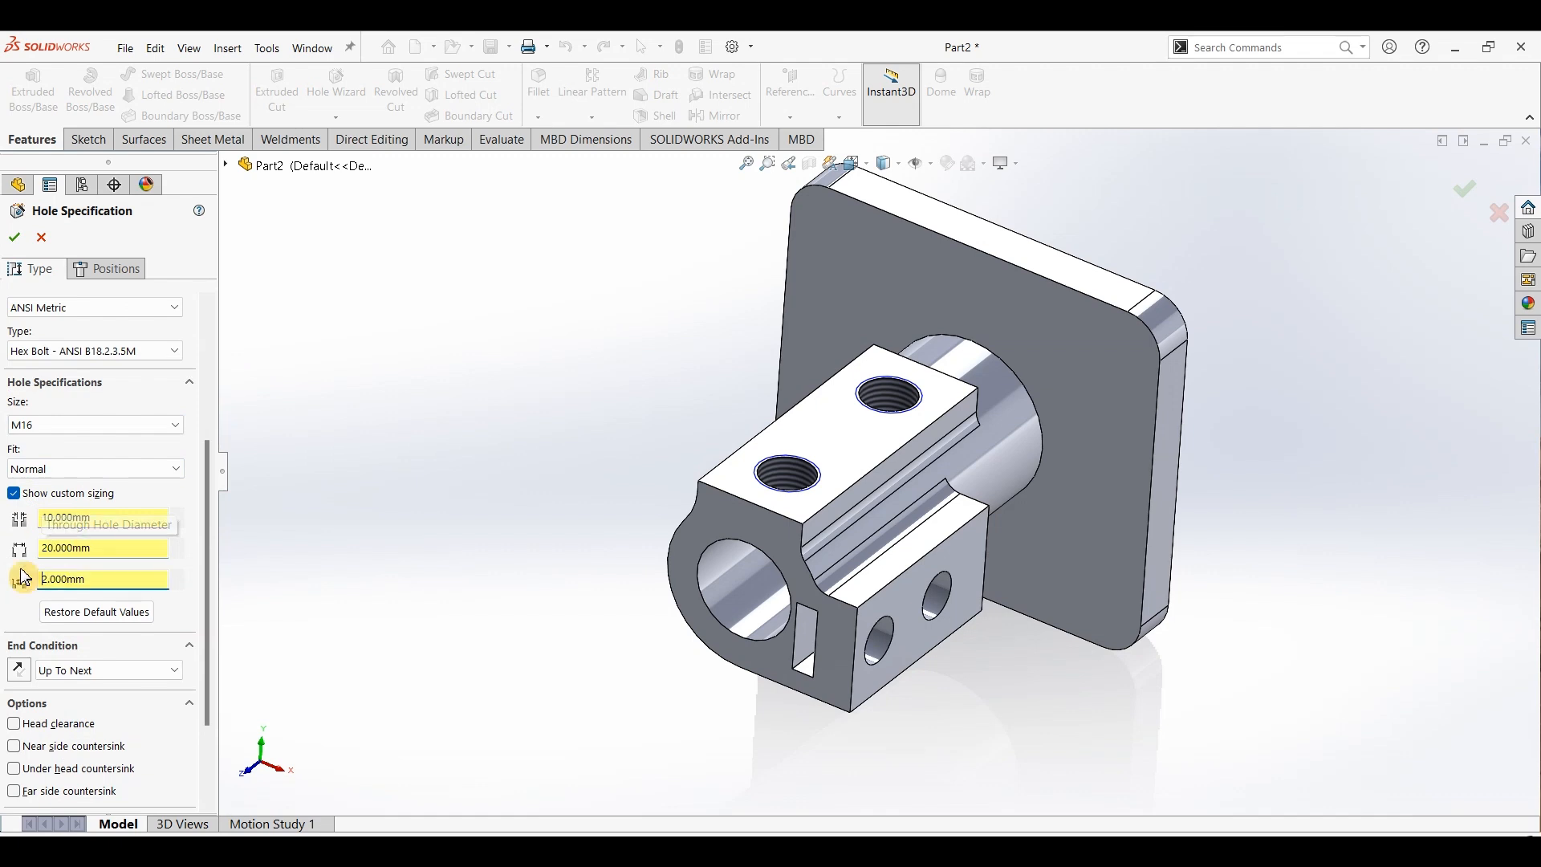
Step: Choose the counterbore hole's end condition and select the plate's face on the cylinder side for positioning
{"action": "left_click", "coordinate": [64, 670]}
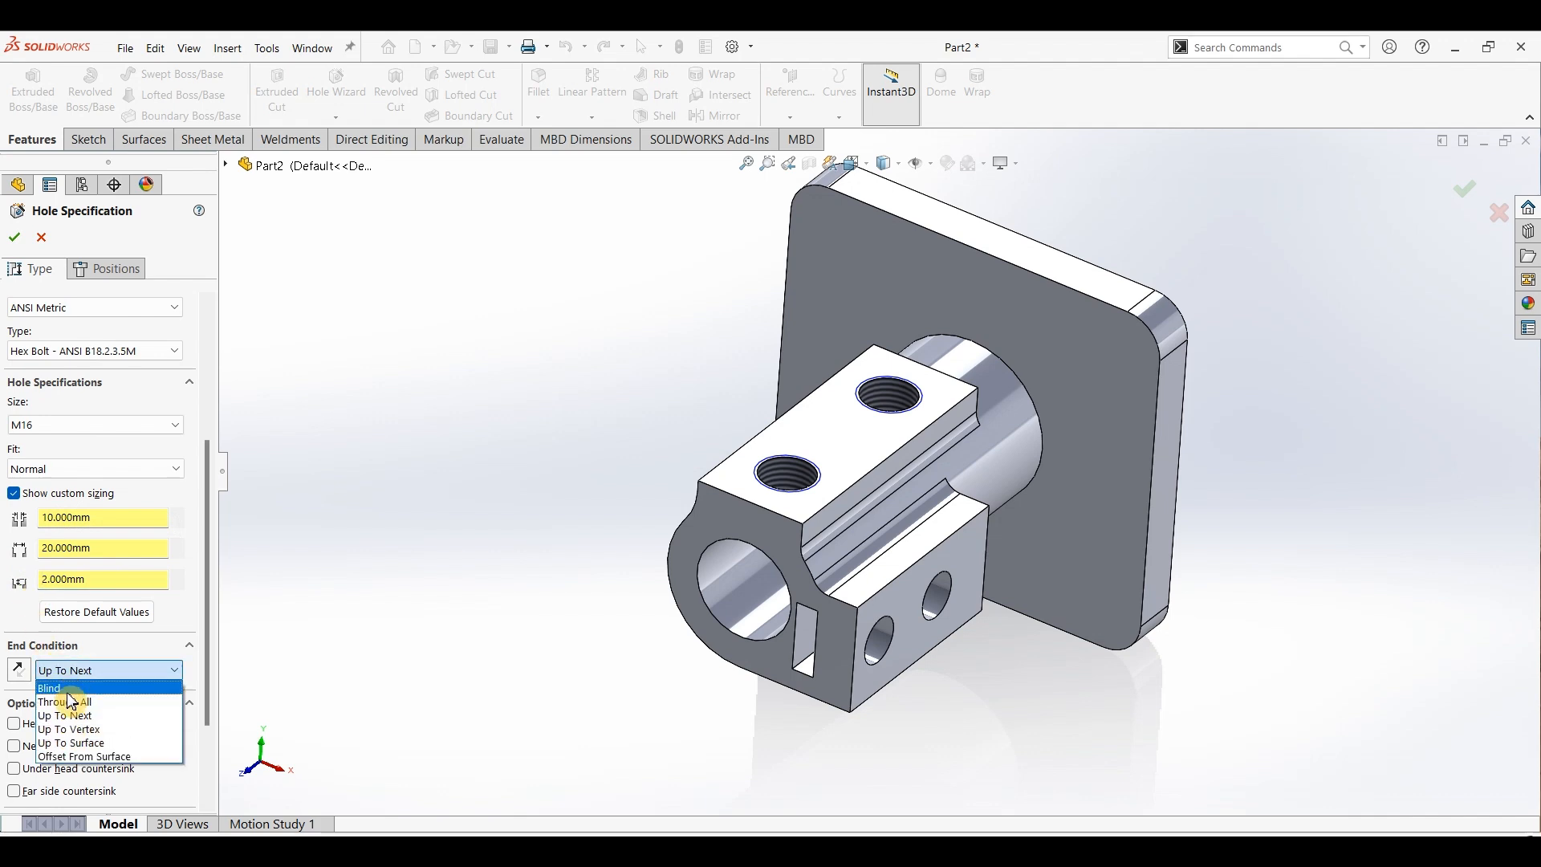
{"action": "left_click", "coordinate": [70, 693]}
{"action": "left_click", "coordinate": [133, 280]}
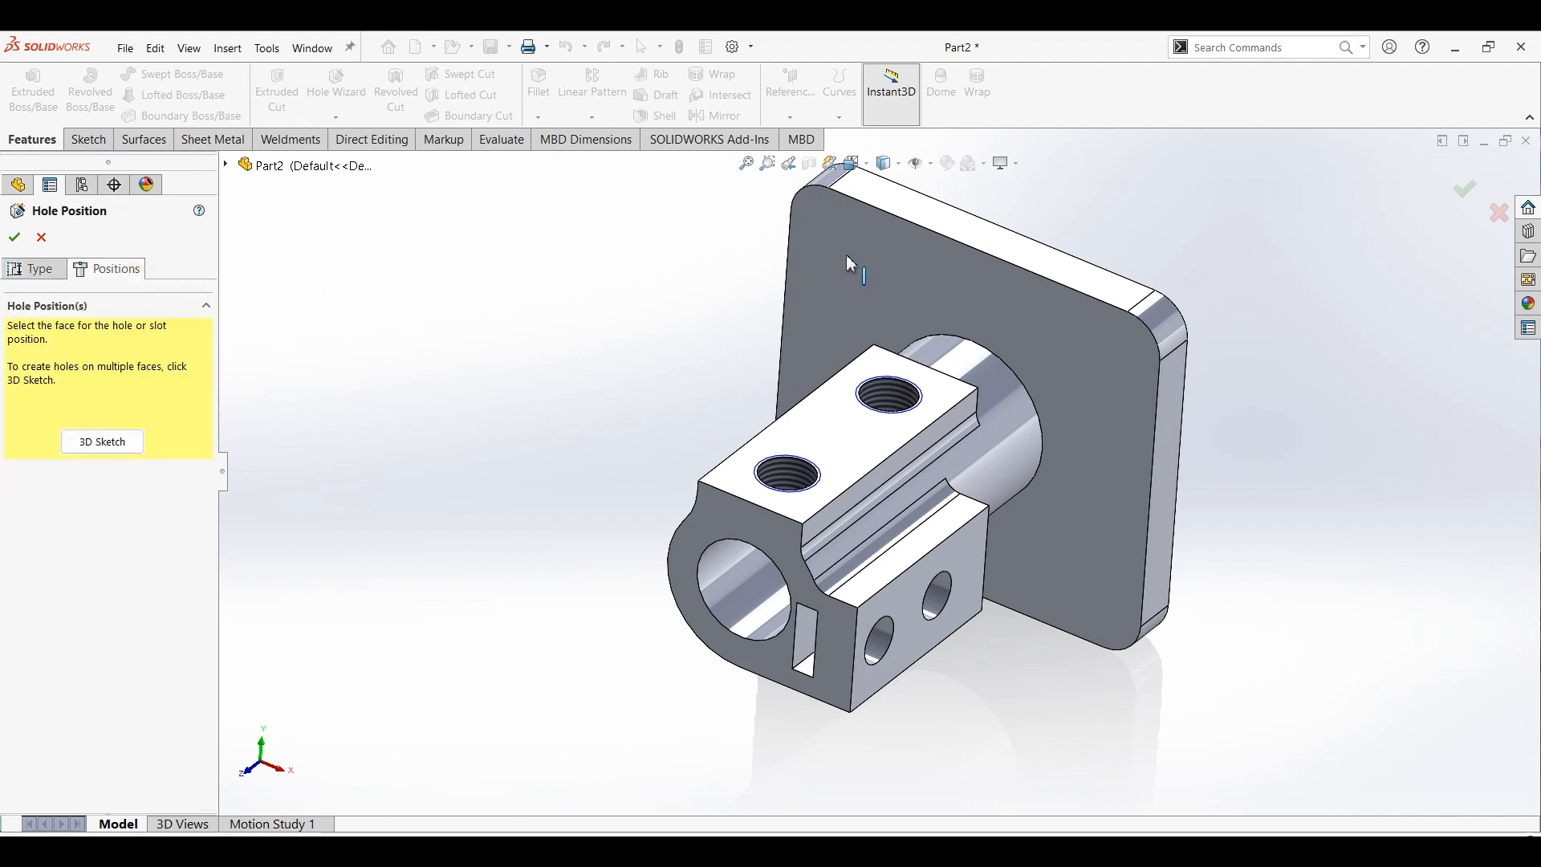
{"action": "left_click", "coordinate": [878, 253]}
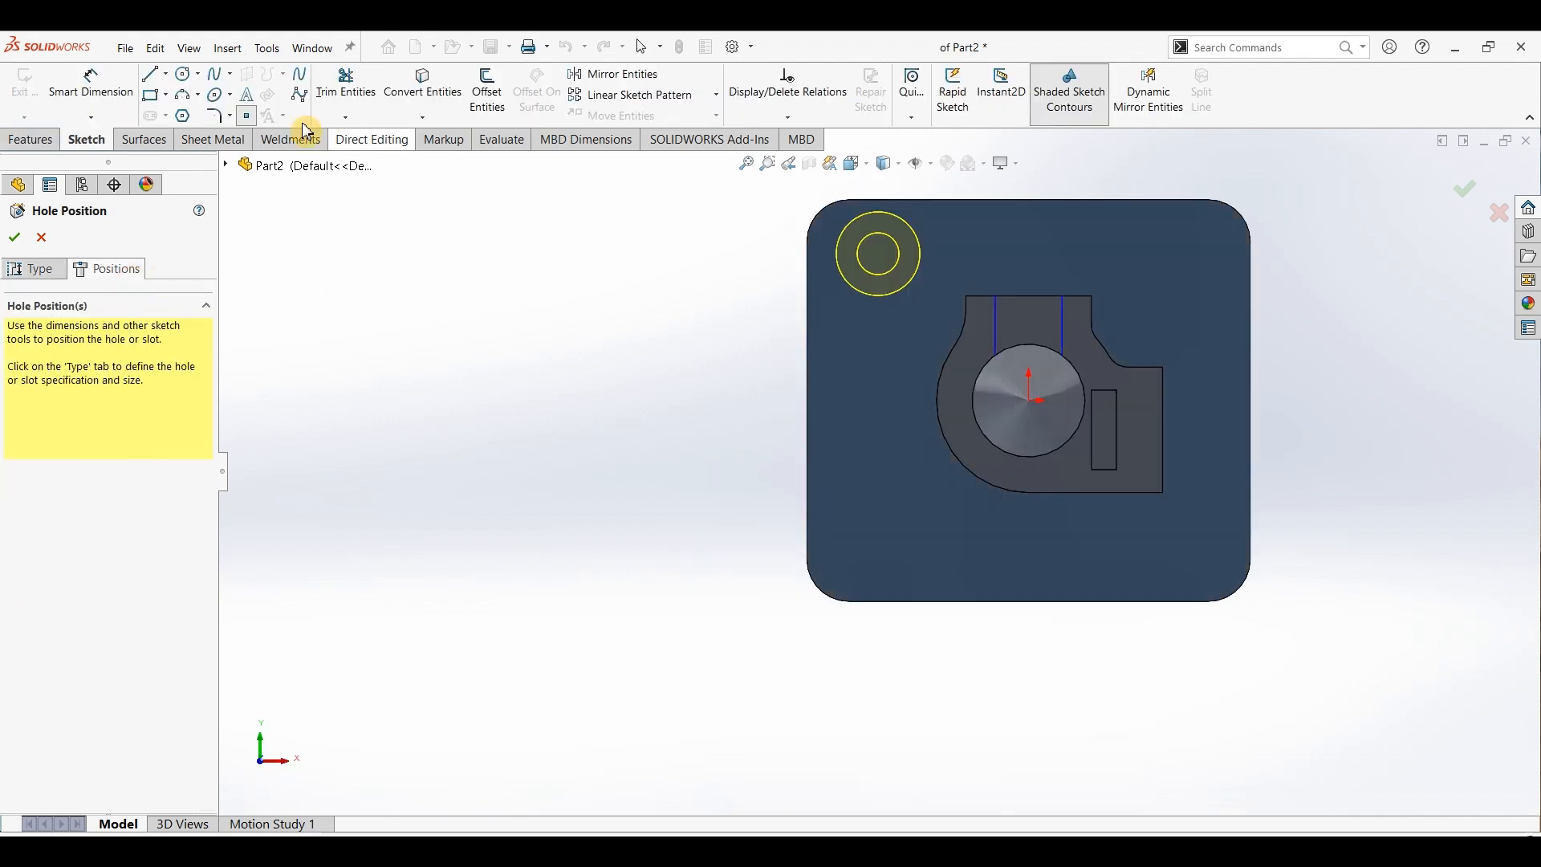
Step: Sketch a centre rectangle about 76 by 76 mm from the origin on the plate face and make it construction geometry
{"action": "left_click", "coordinate": [169, 103]}
{"action": "left_click", "coordinate": [179, 138]}
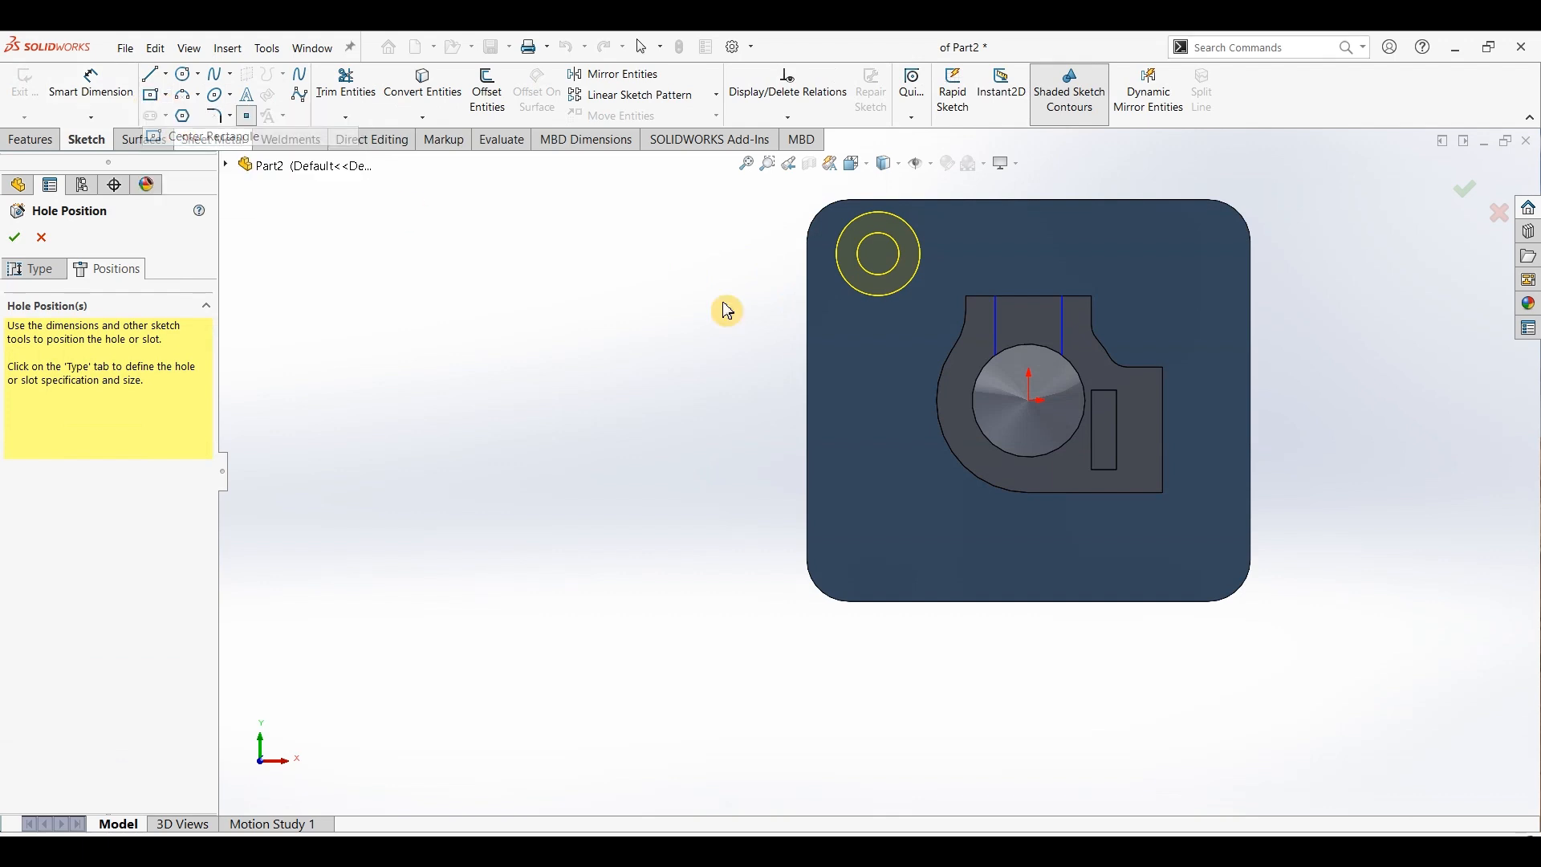
{"action": "left_click", "coordinate": [1030, 400]}
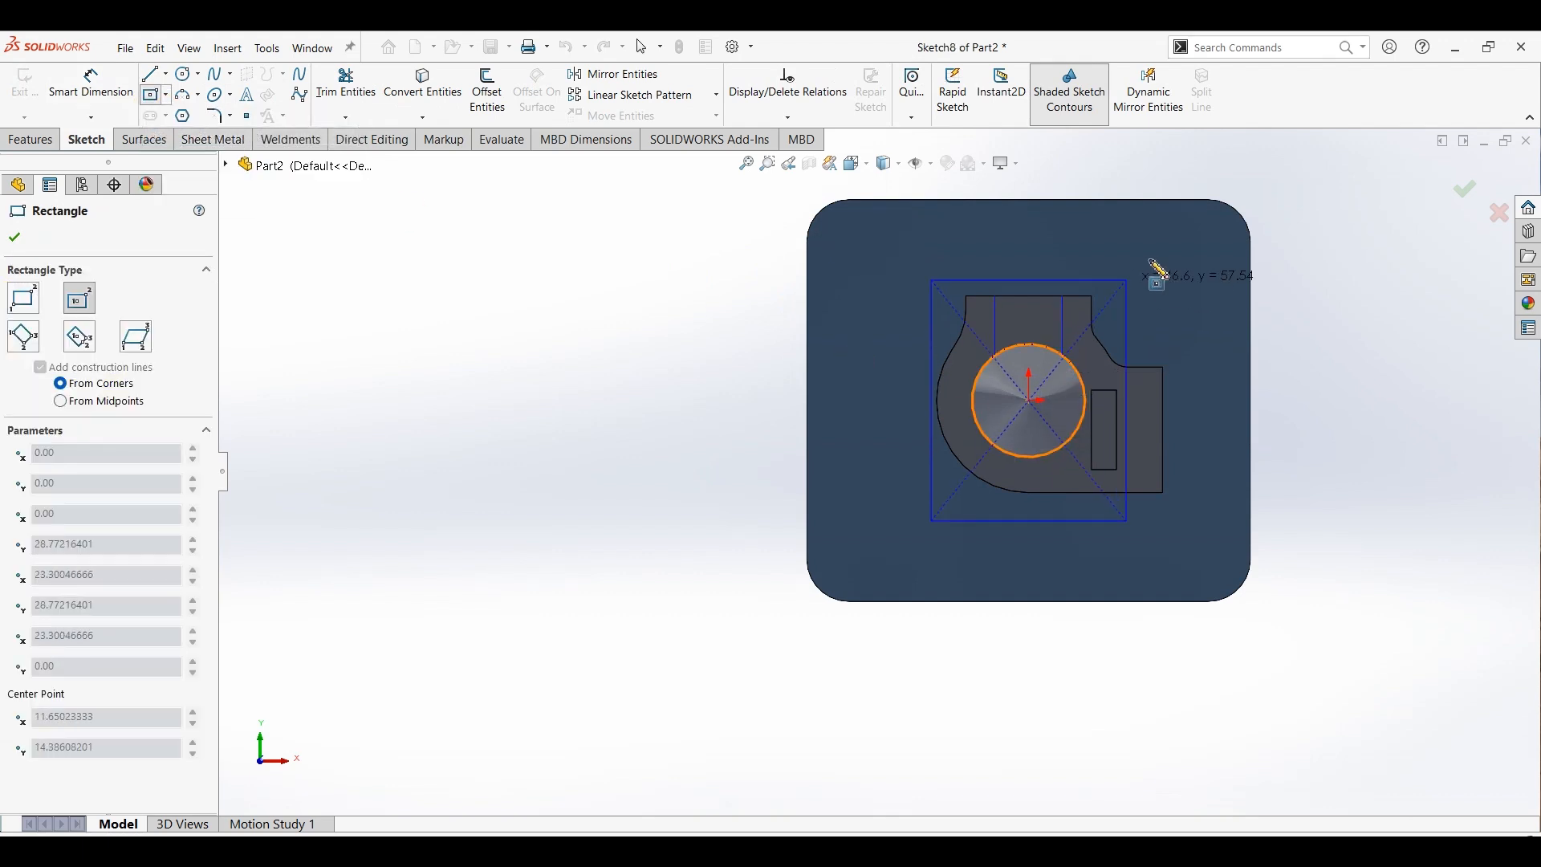
{"action": "left_click", "coordinate": [1188, 242]}
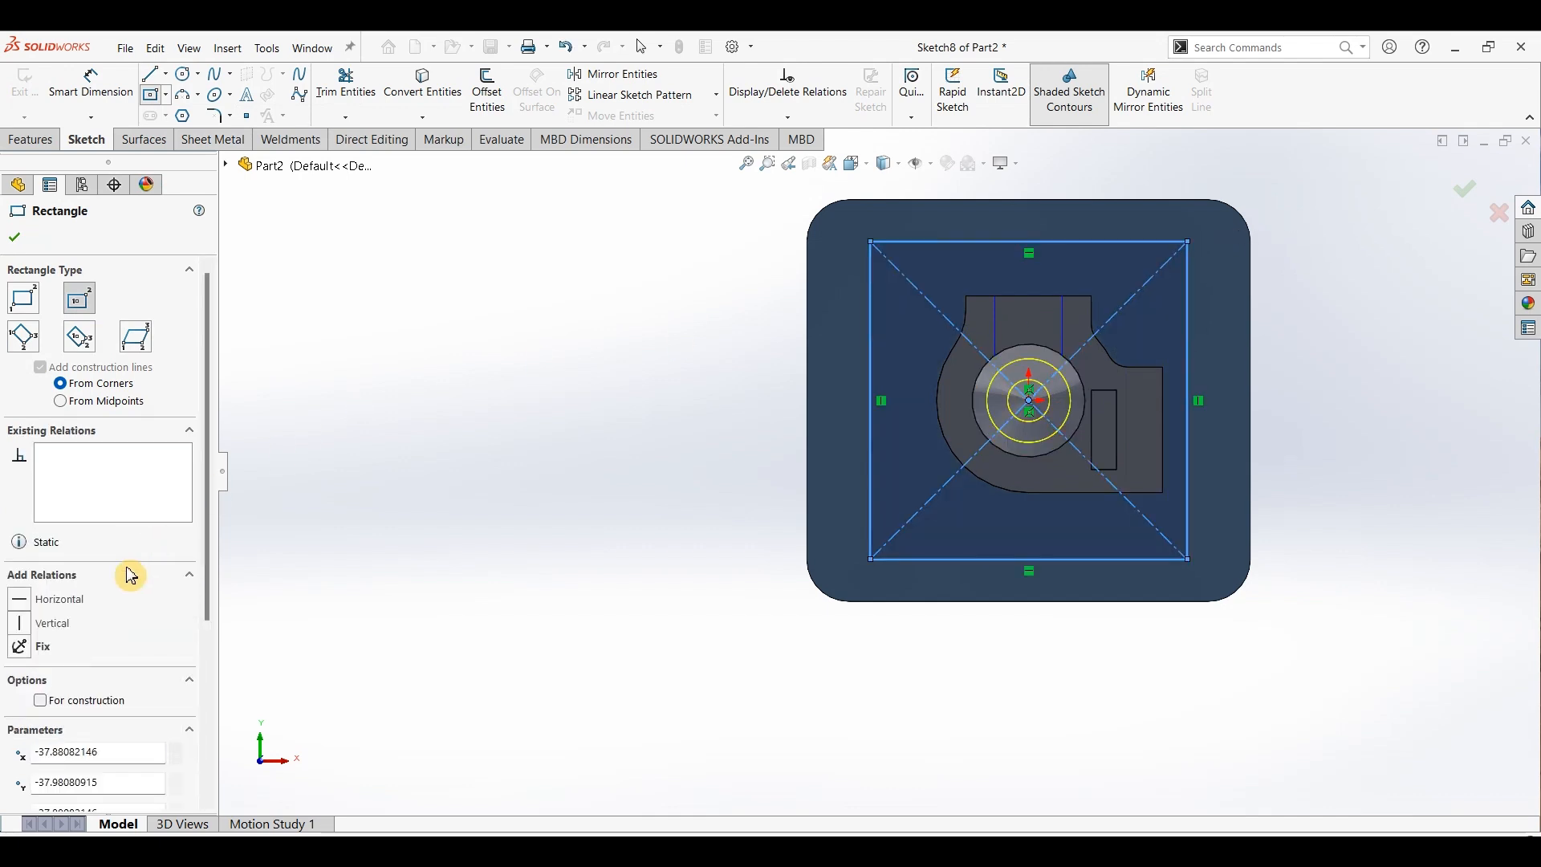
{"action": "left_click", "coordinate": [53, 708]}
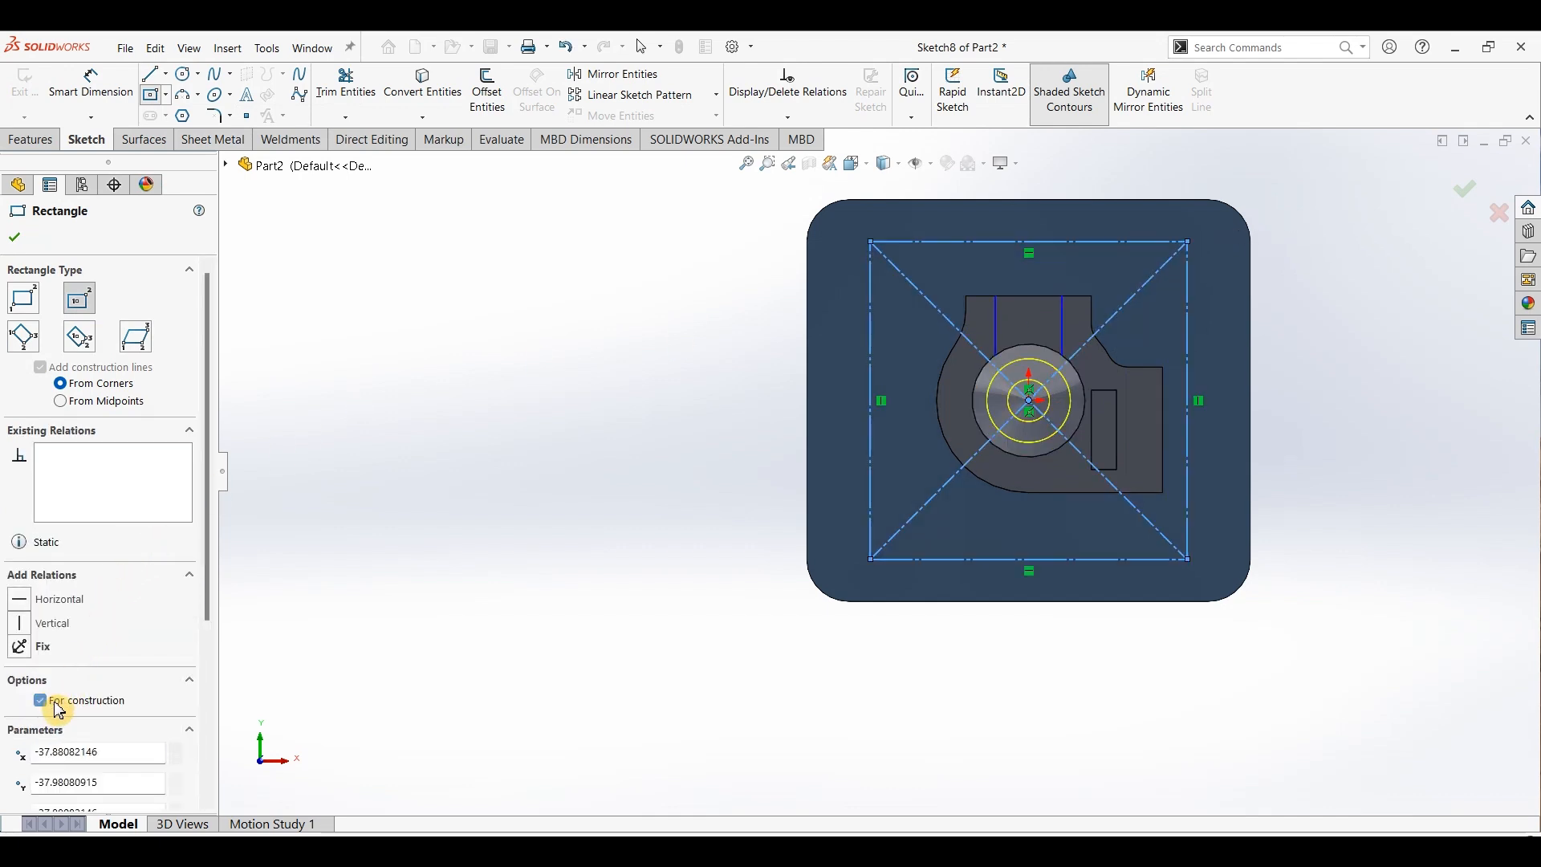
{"action": "left_click", "coordinate": [14, 238]}
Step: Dimension the construction rectangle's width as 106-30 mm
{"action": "left_click", "coordinate": [104, 84]}
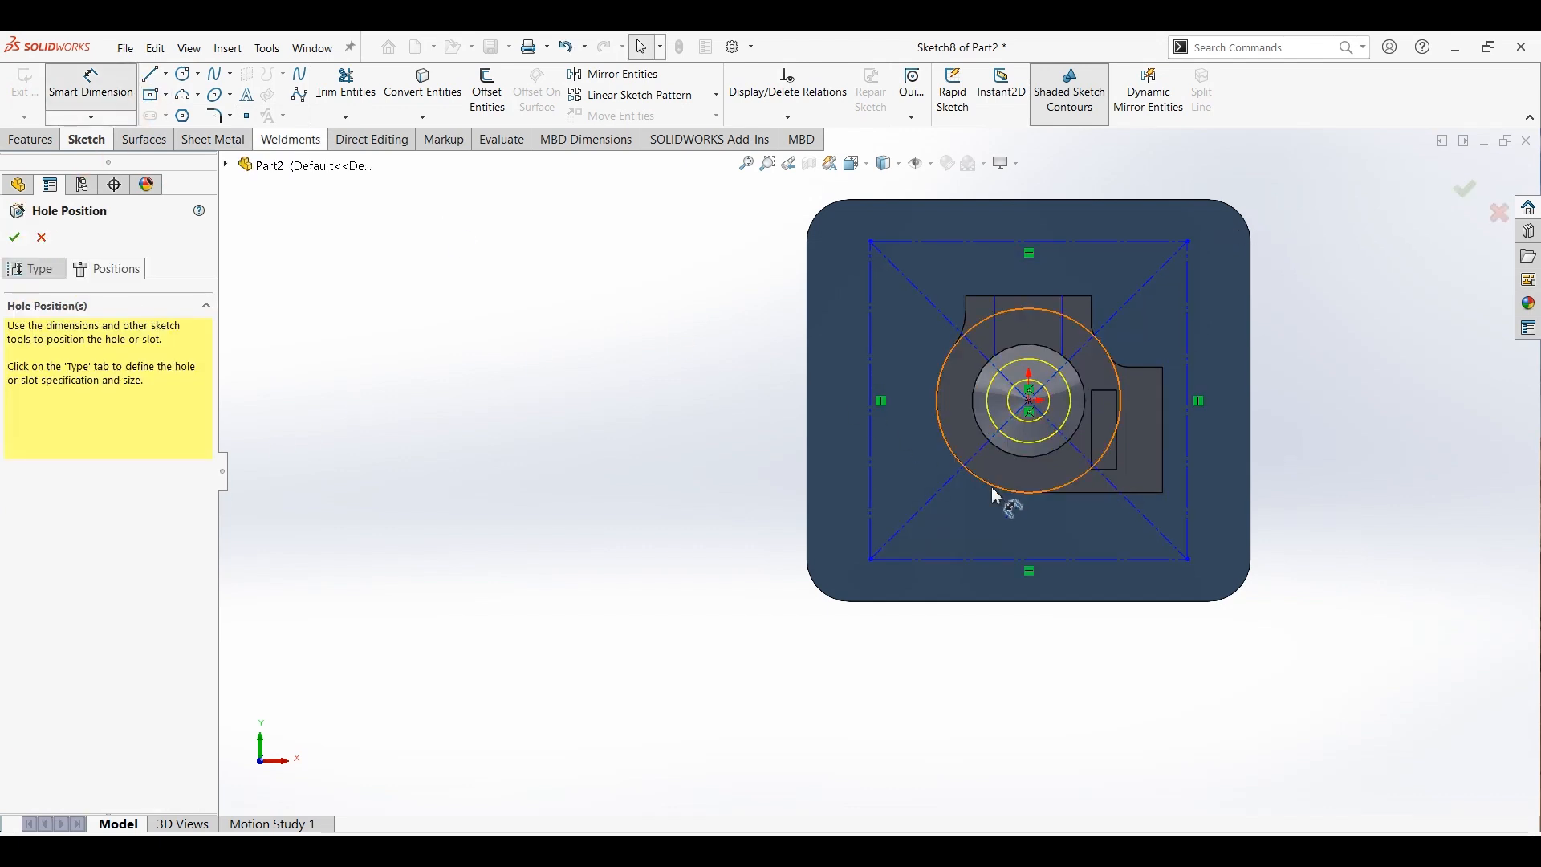
{"action": "left_click", "coordinate": [1030, 559]}
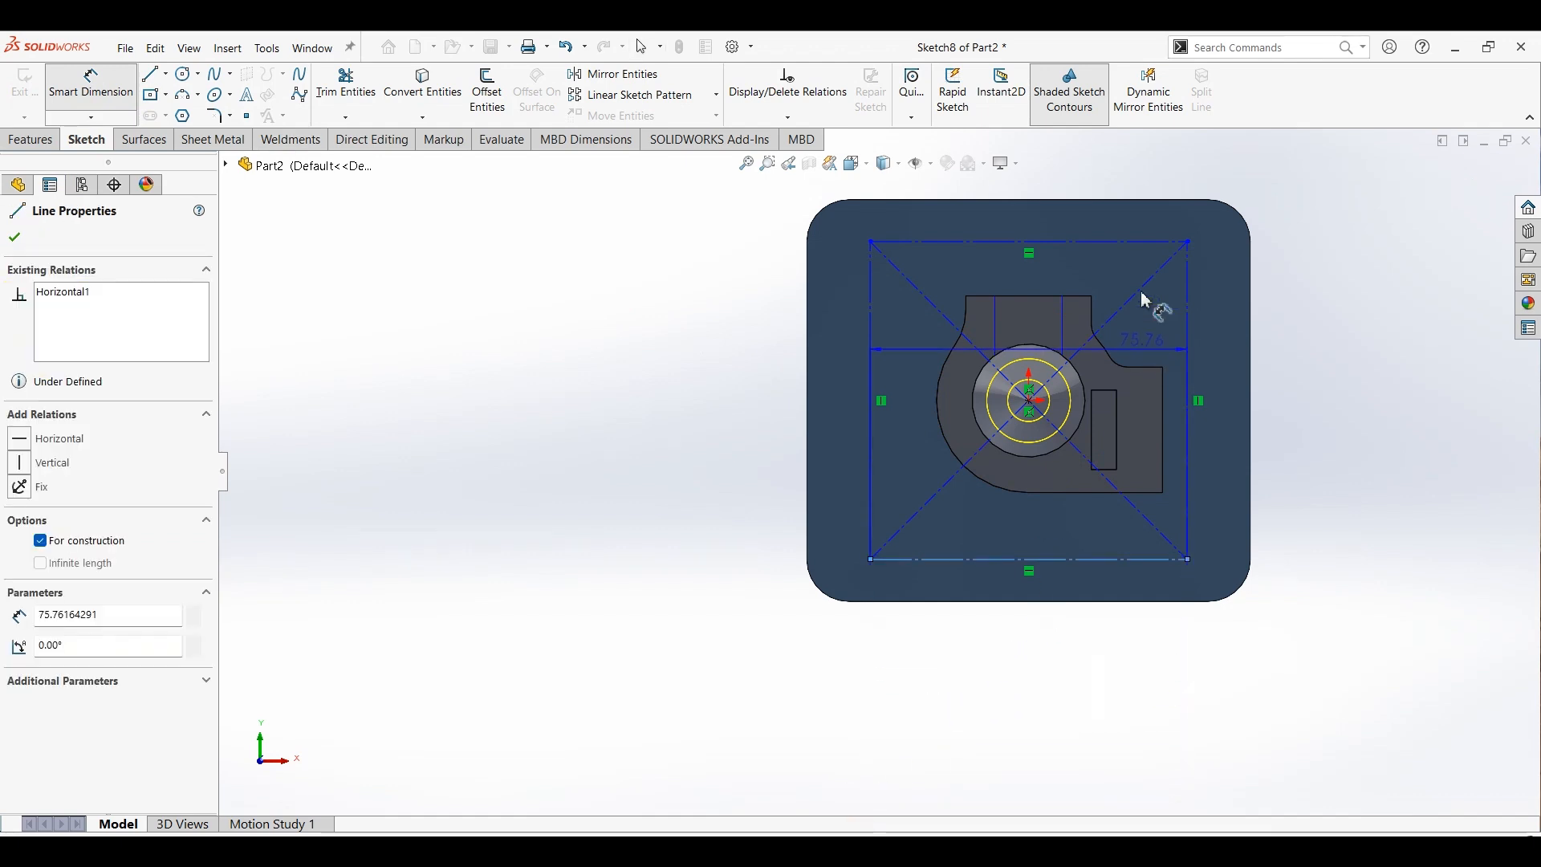
{"action": "left_click", "coordinate": [1031, 195]}
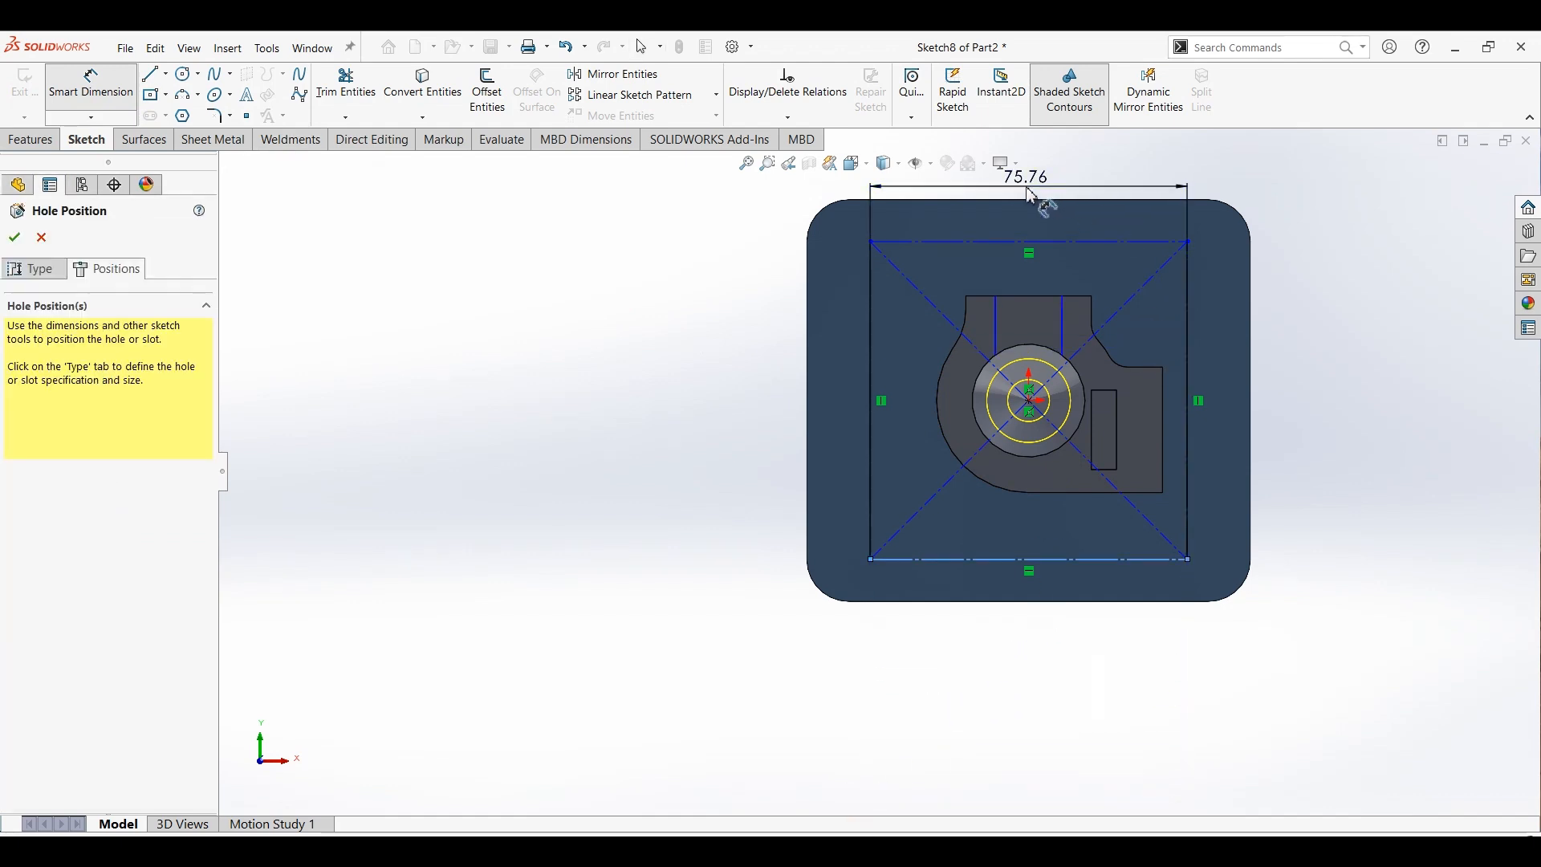
{"action": "type", "text": "106-"}
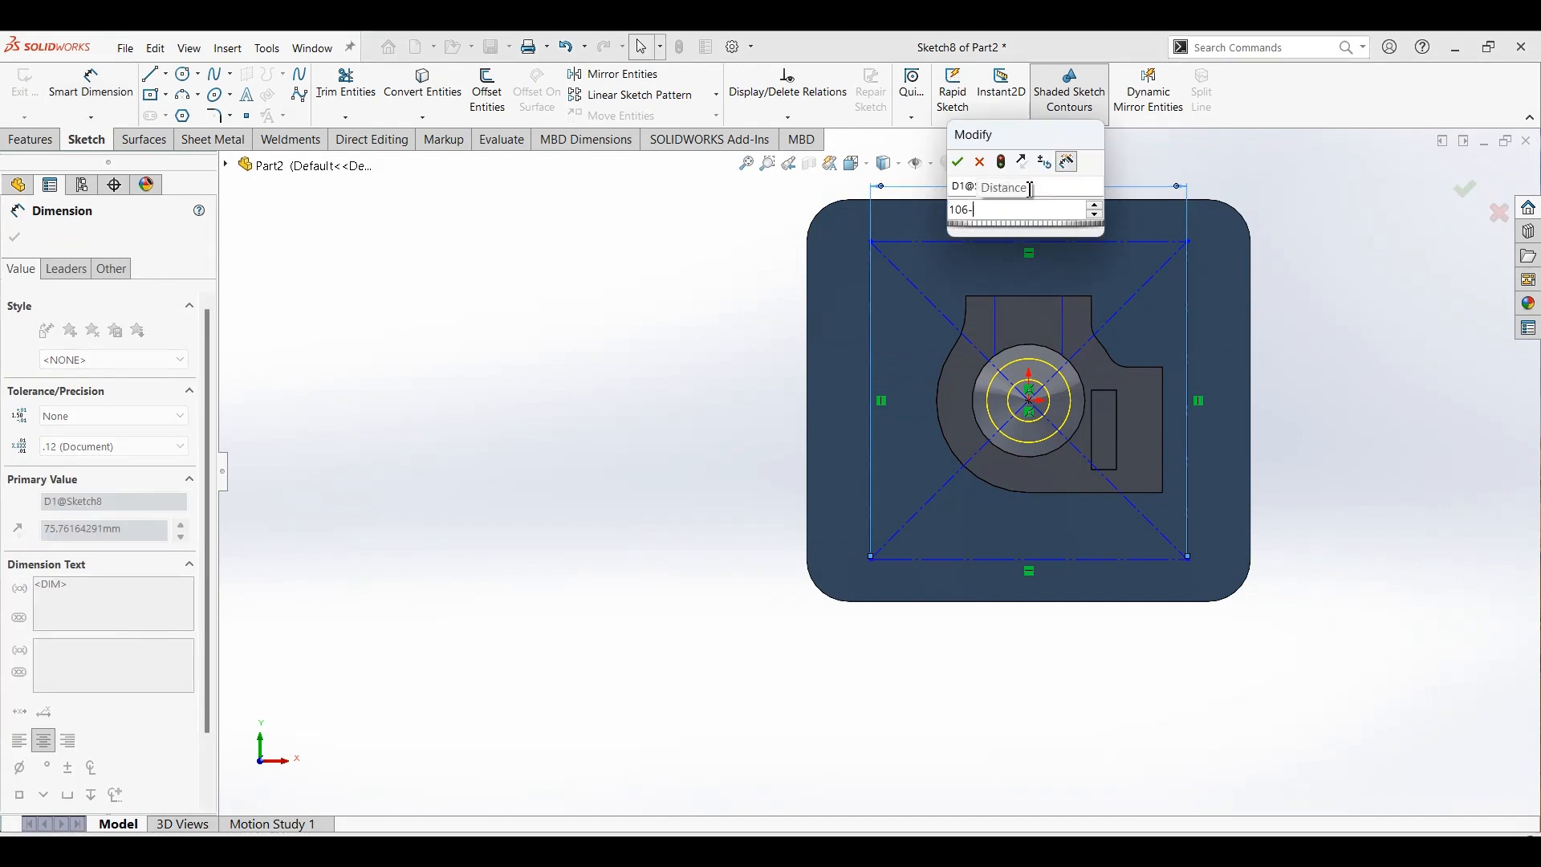
{"action": "type", "text": "30"}
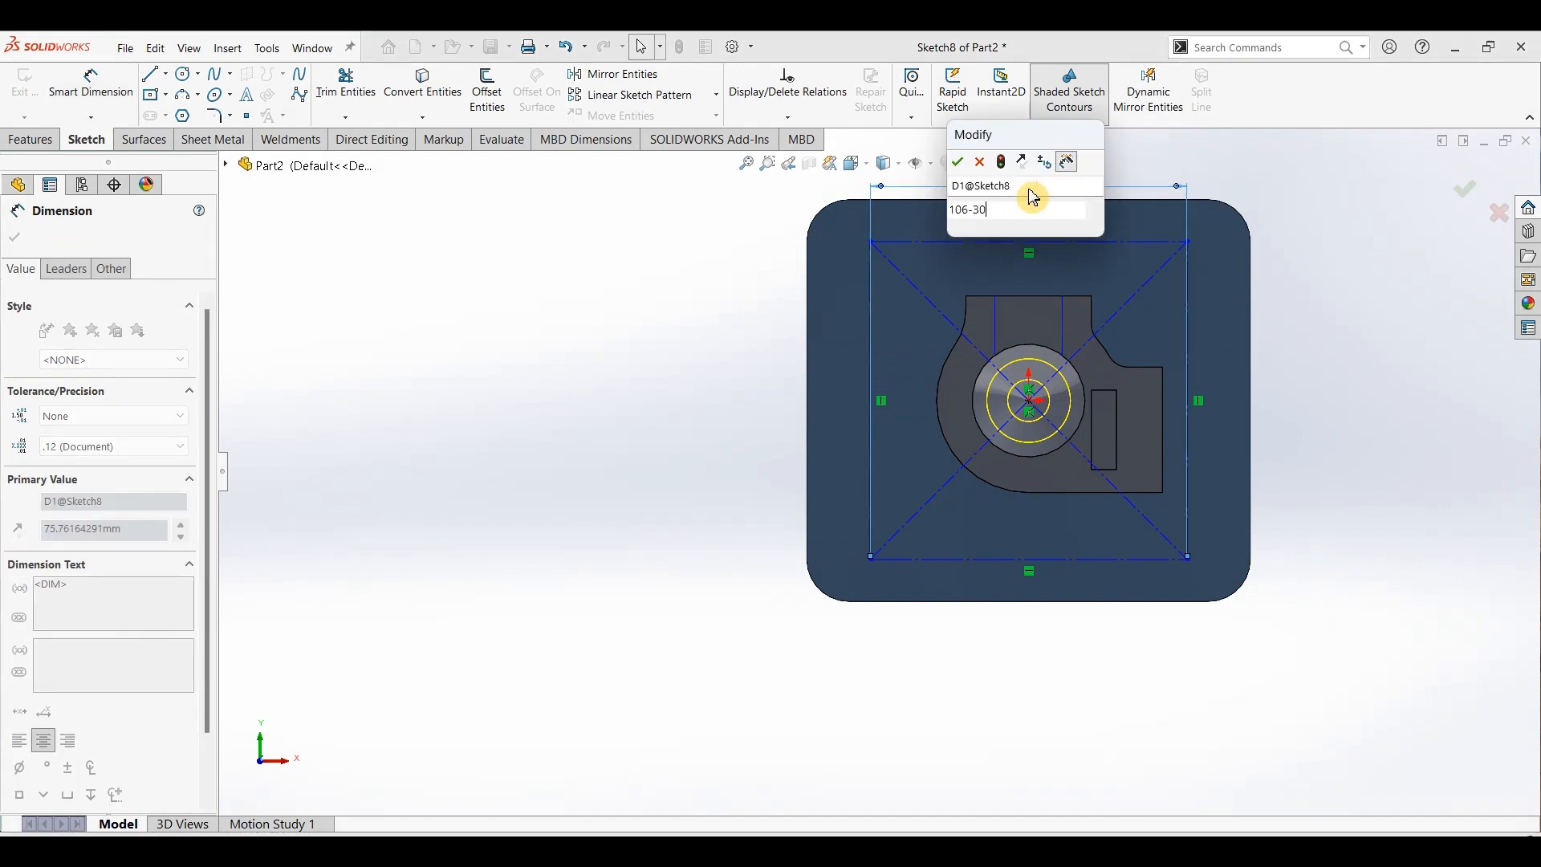
{"action": "key", "text": "Return"}
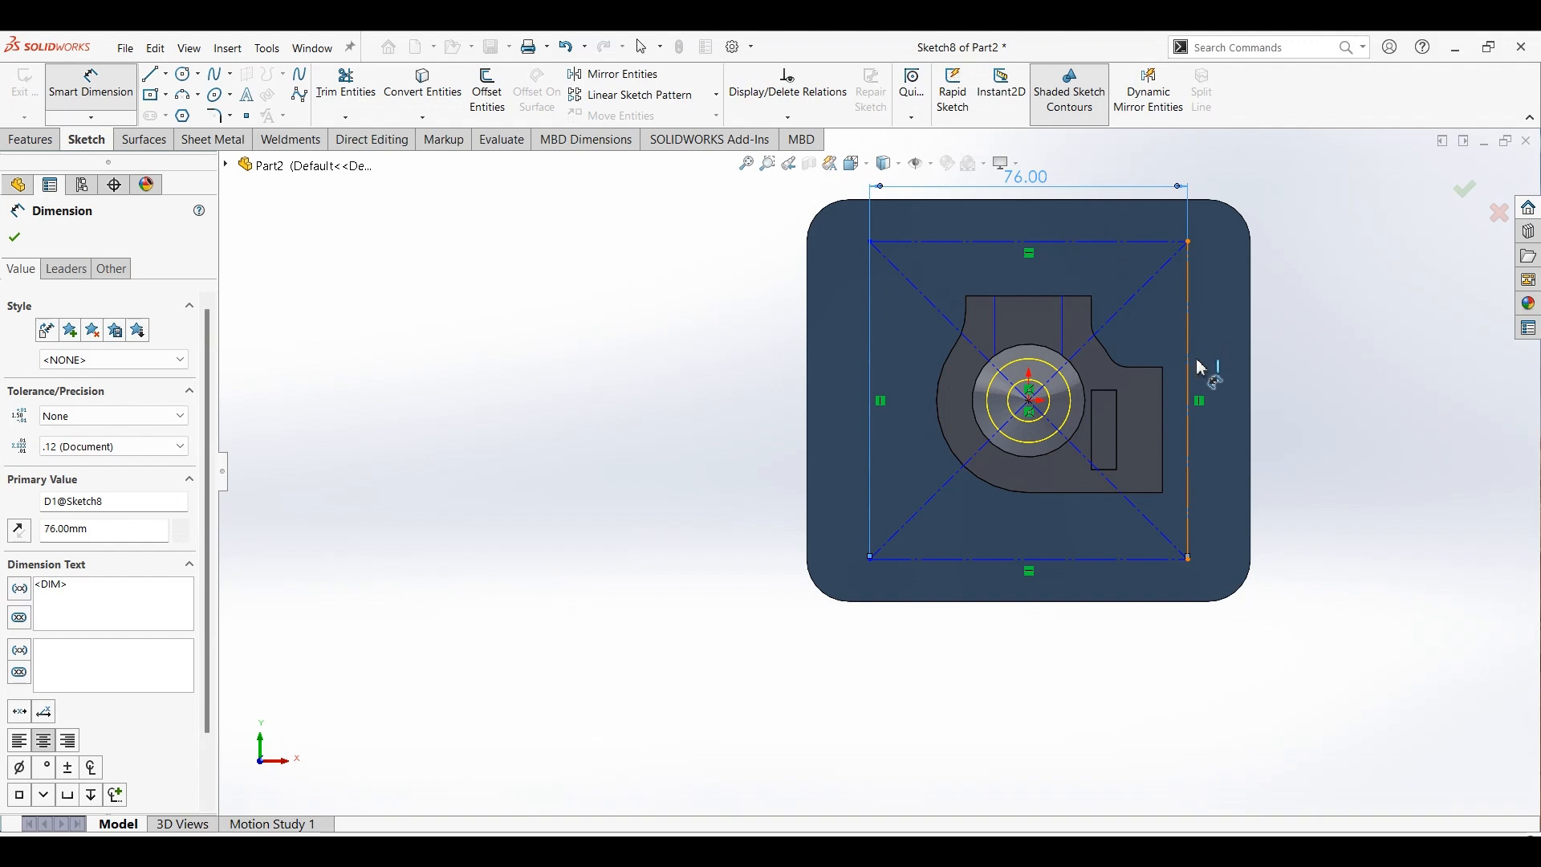
Step: Dimension the construction rectangle's height as 96-30 mm
{"action": "left_click", "coordinate": [1193, 369]}
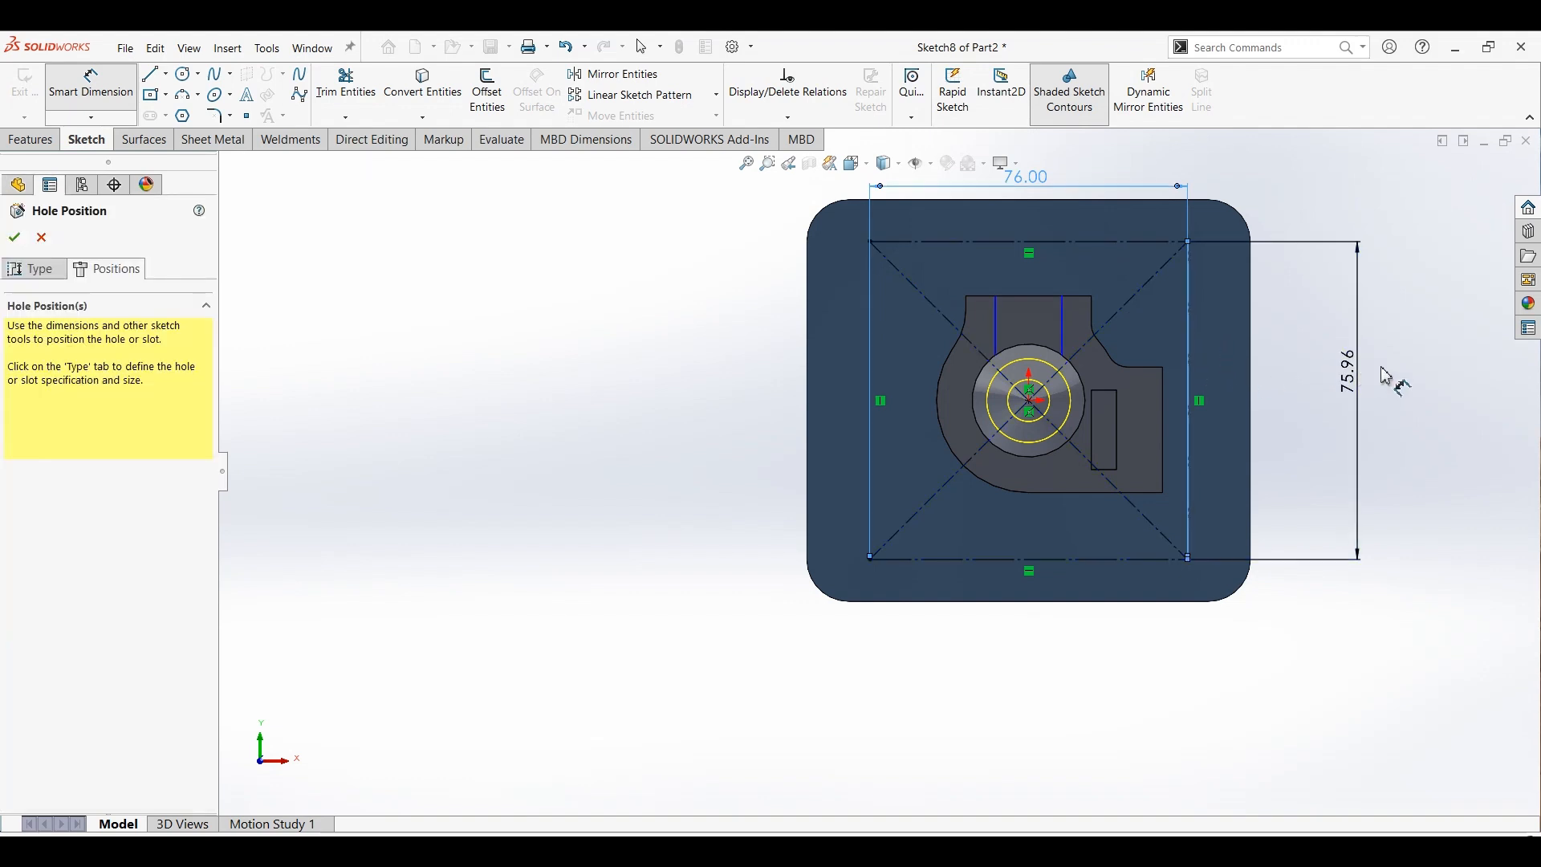
{"action": "left_click", "coordinate": [1387, 373]}
{"action": "type", "text": "66"}
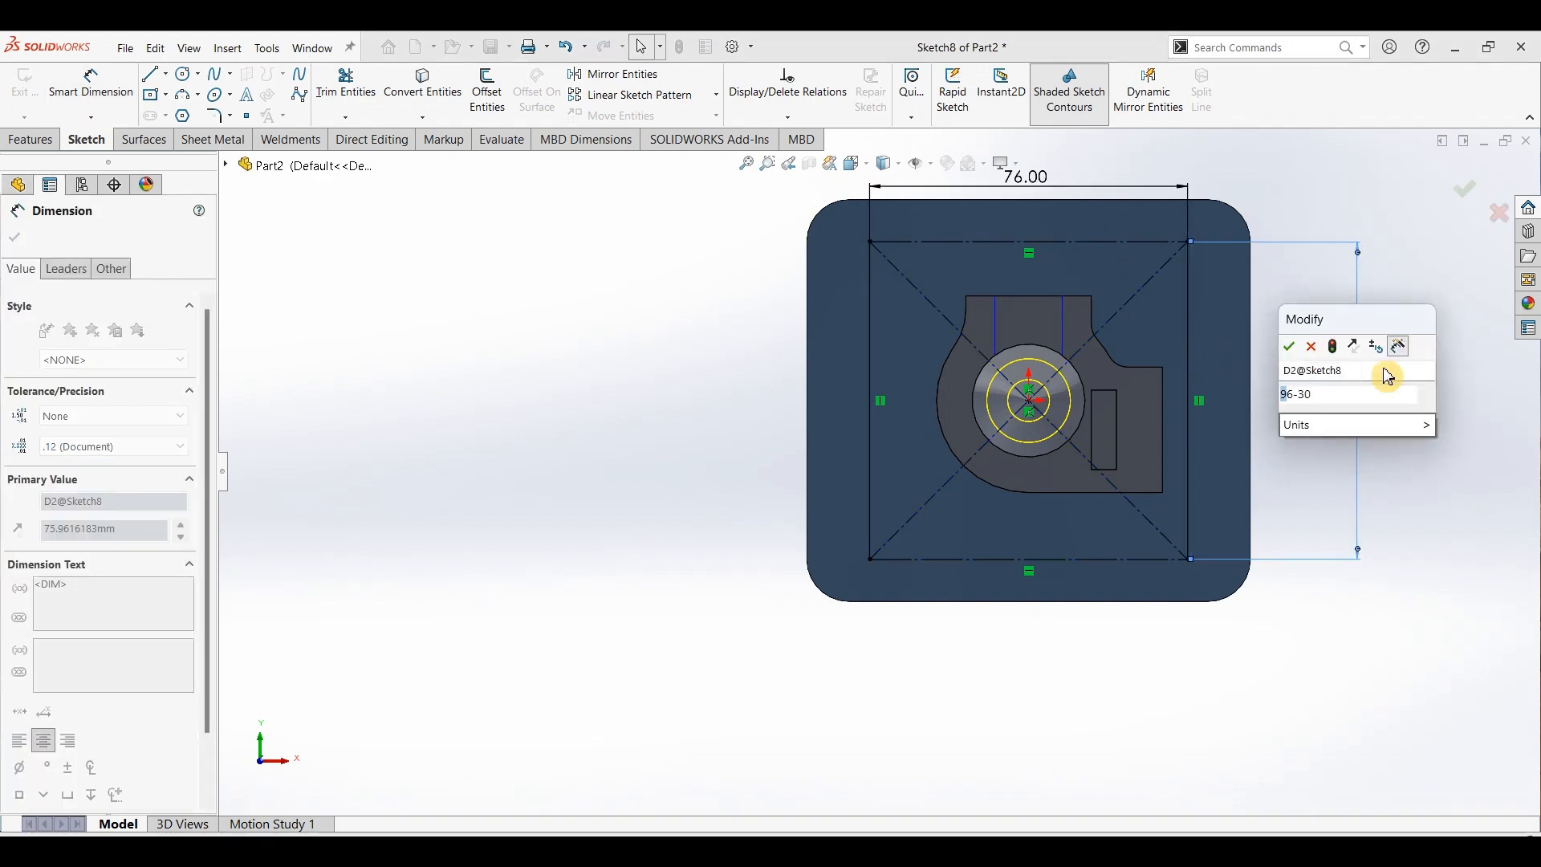
{"action": "key", "text": "Return"}
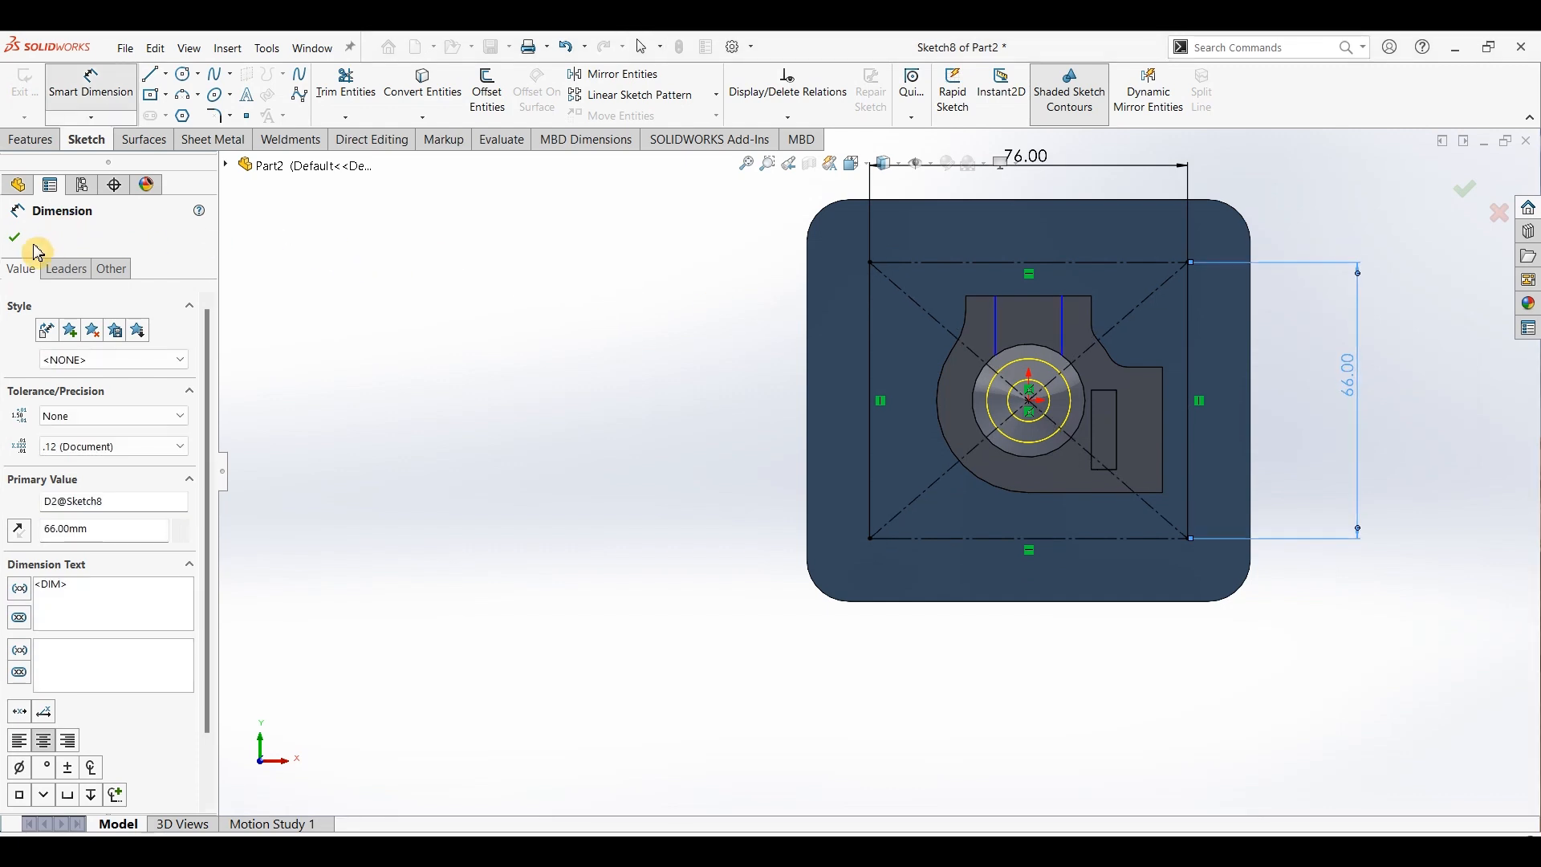
{"action": "left_click", "coordinate": [14, 246]}
Step: Place the counterbore holes on the four corners of the construction rectangle and finish the hole feature
{"action": "left_click", "coordinate": [106, 272]}
{"action": "left_click", "coordinate": [869, 263]}
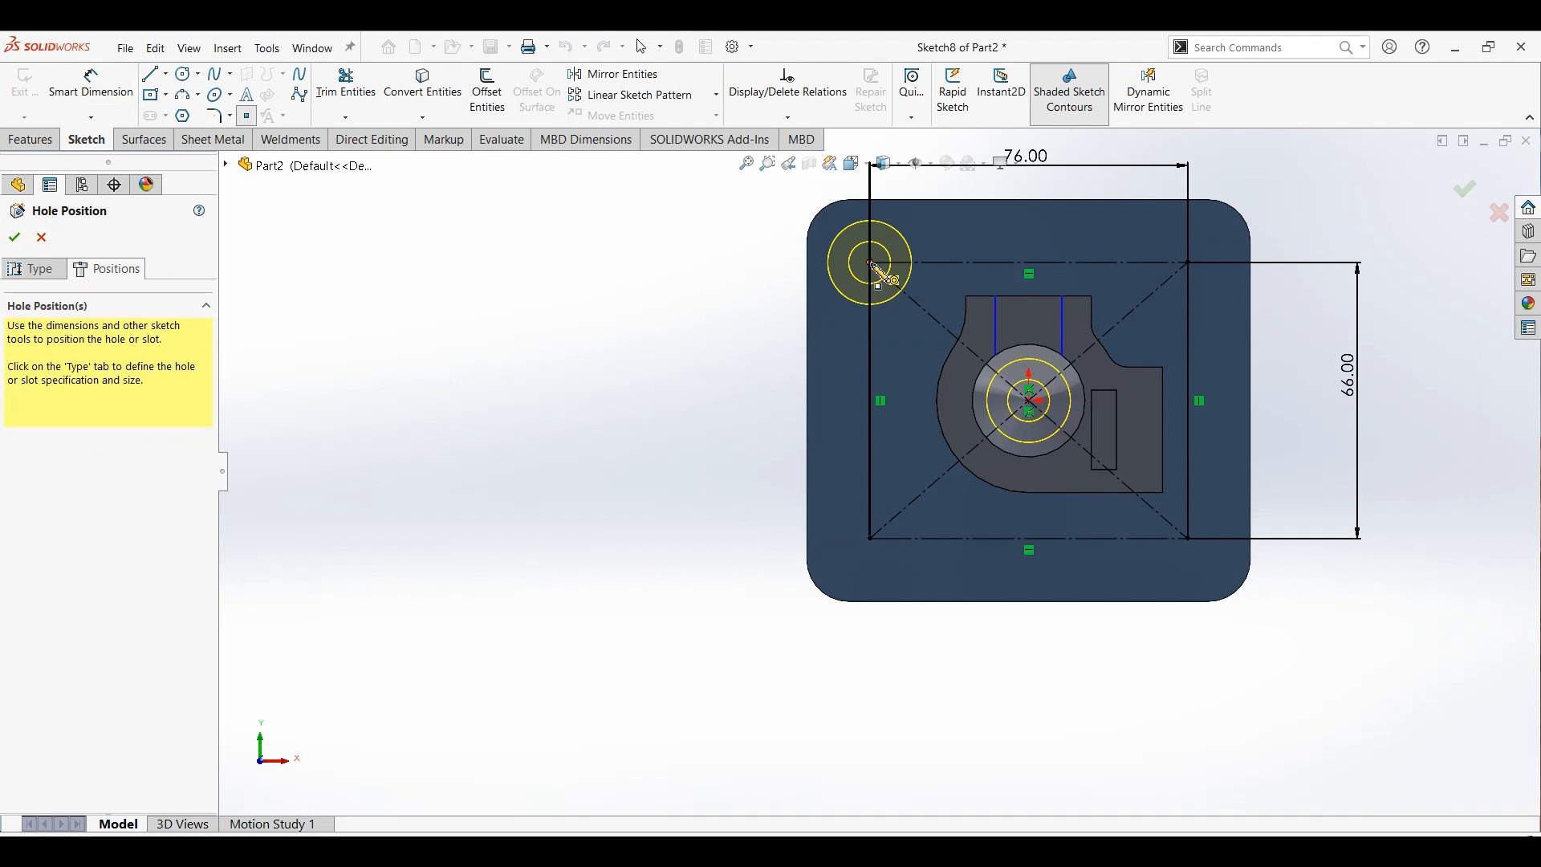
{"action": "left_click", "coordinate": [1188, 263]}
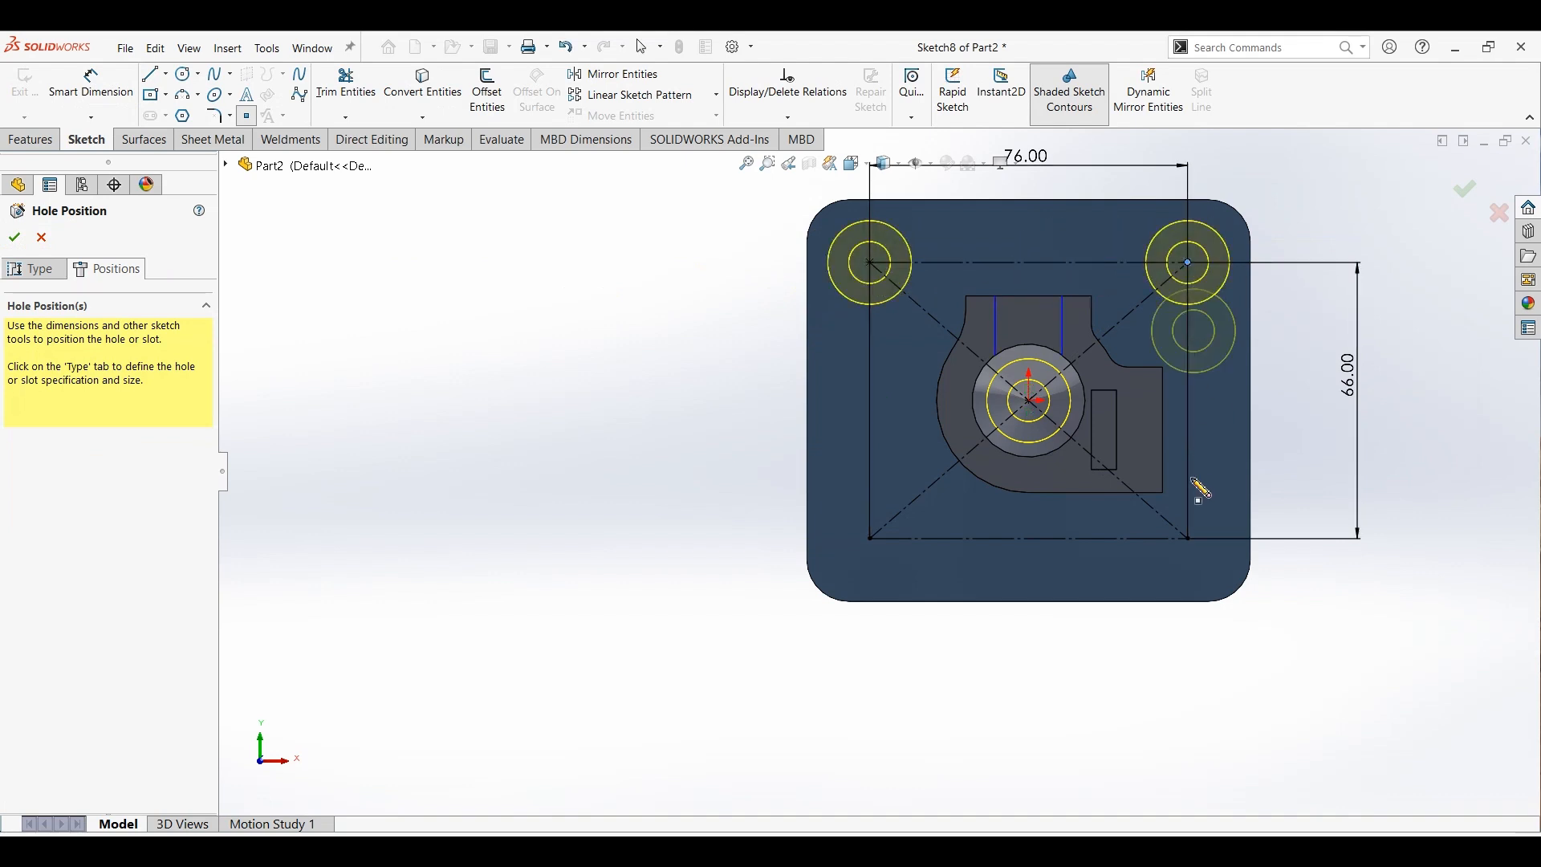
{"action": "left_click", "coordinate": [1188, 538]}
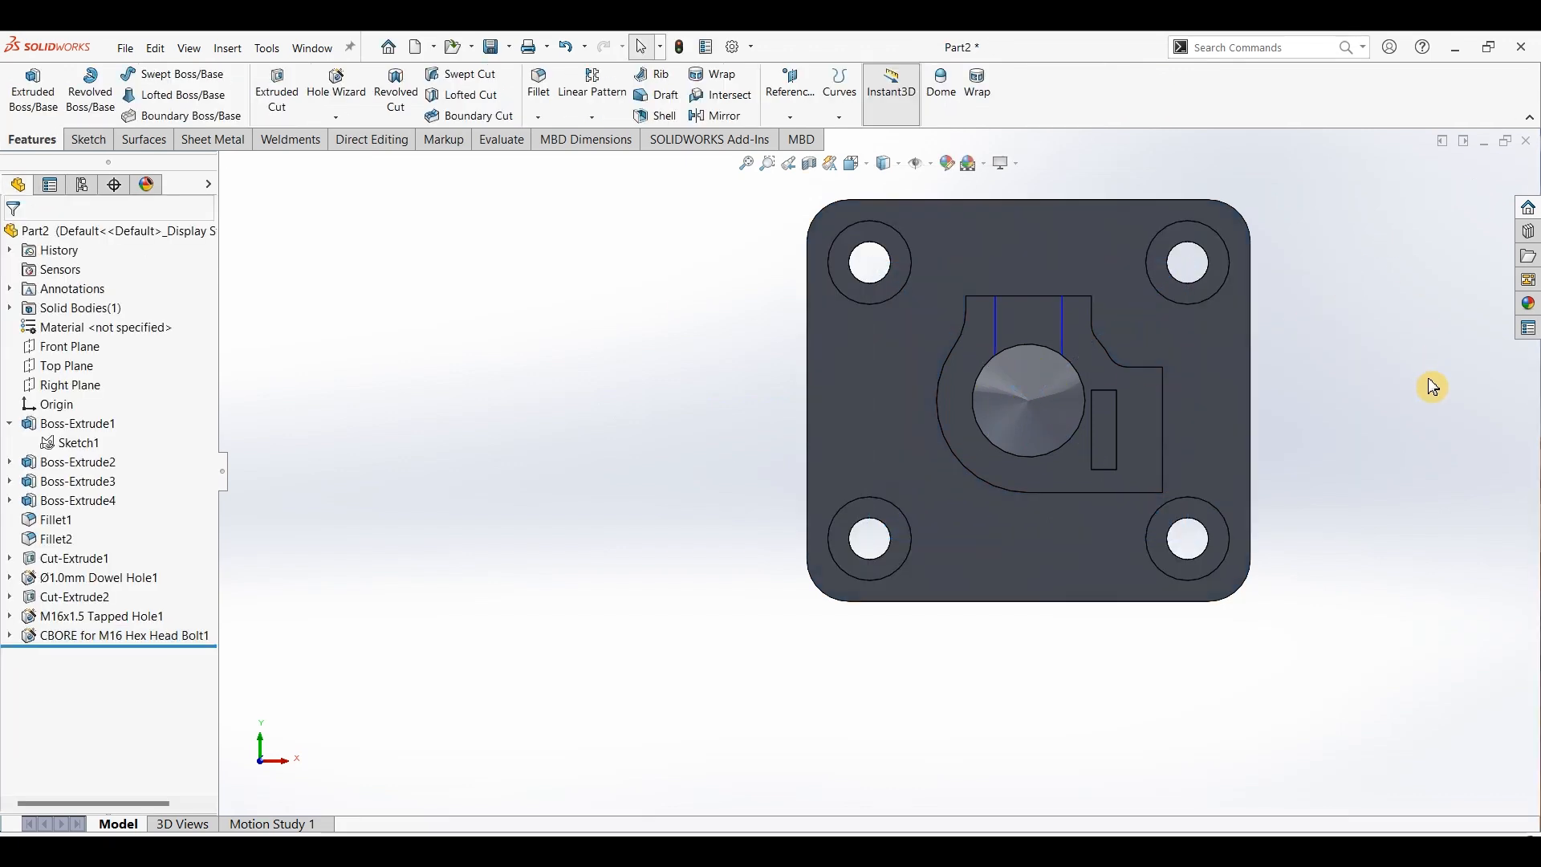
Step: Apply the polished steel appearance to the whole part and set the scene to Plain White
{"action": "key", "text": "ctrl+7"}
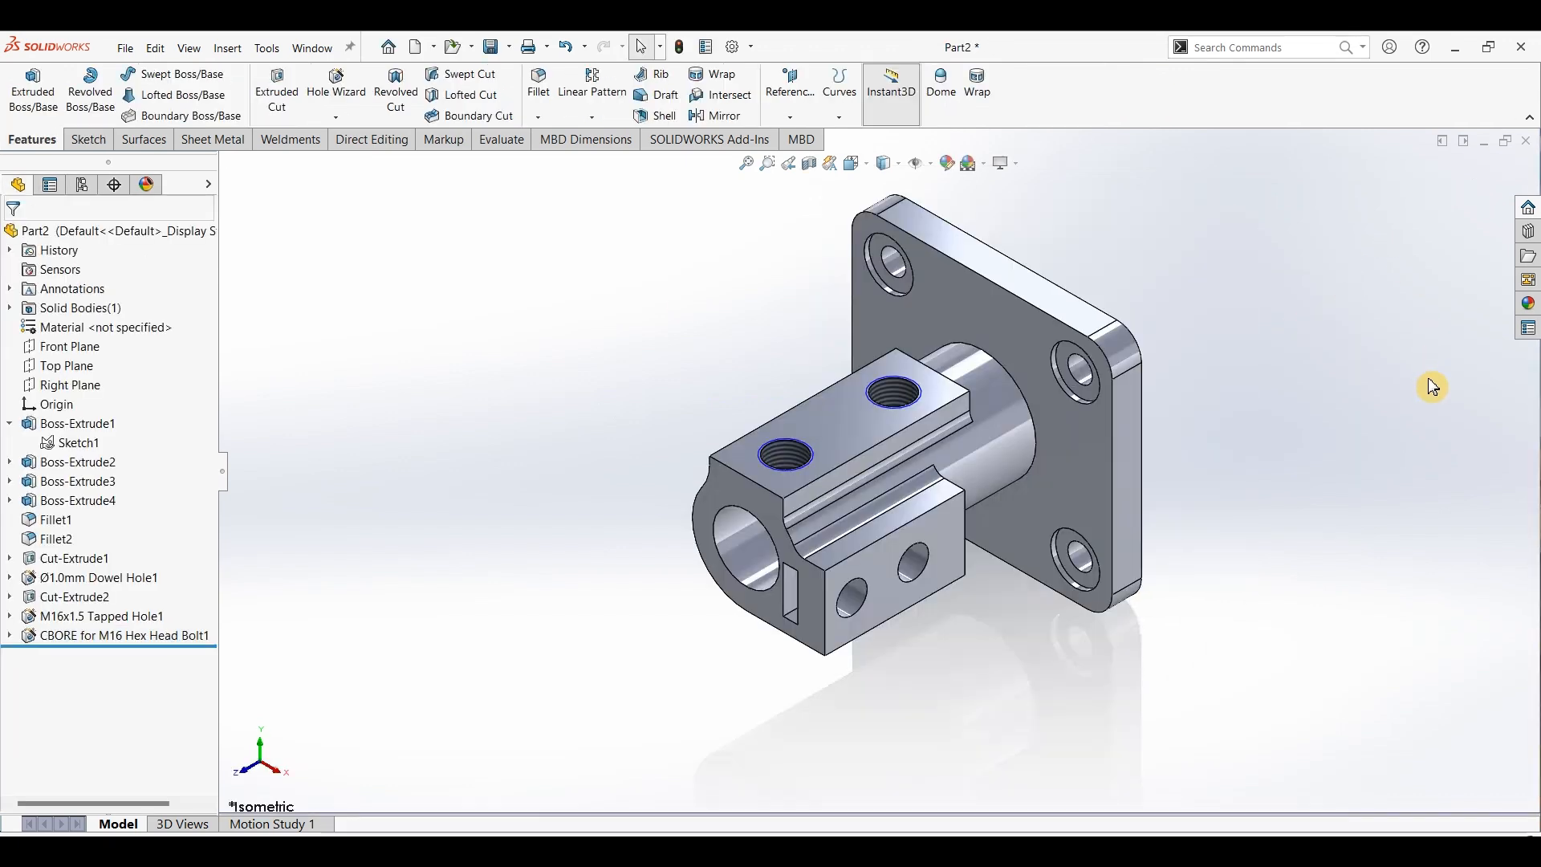
{"action": "left_click", "coordinate": [1528, 305]}
{"action": "double_click", "coordinate": [1393, 474]}
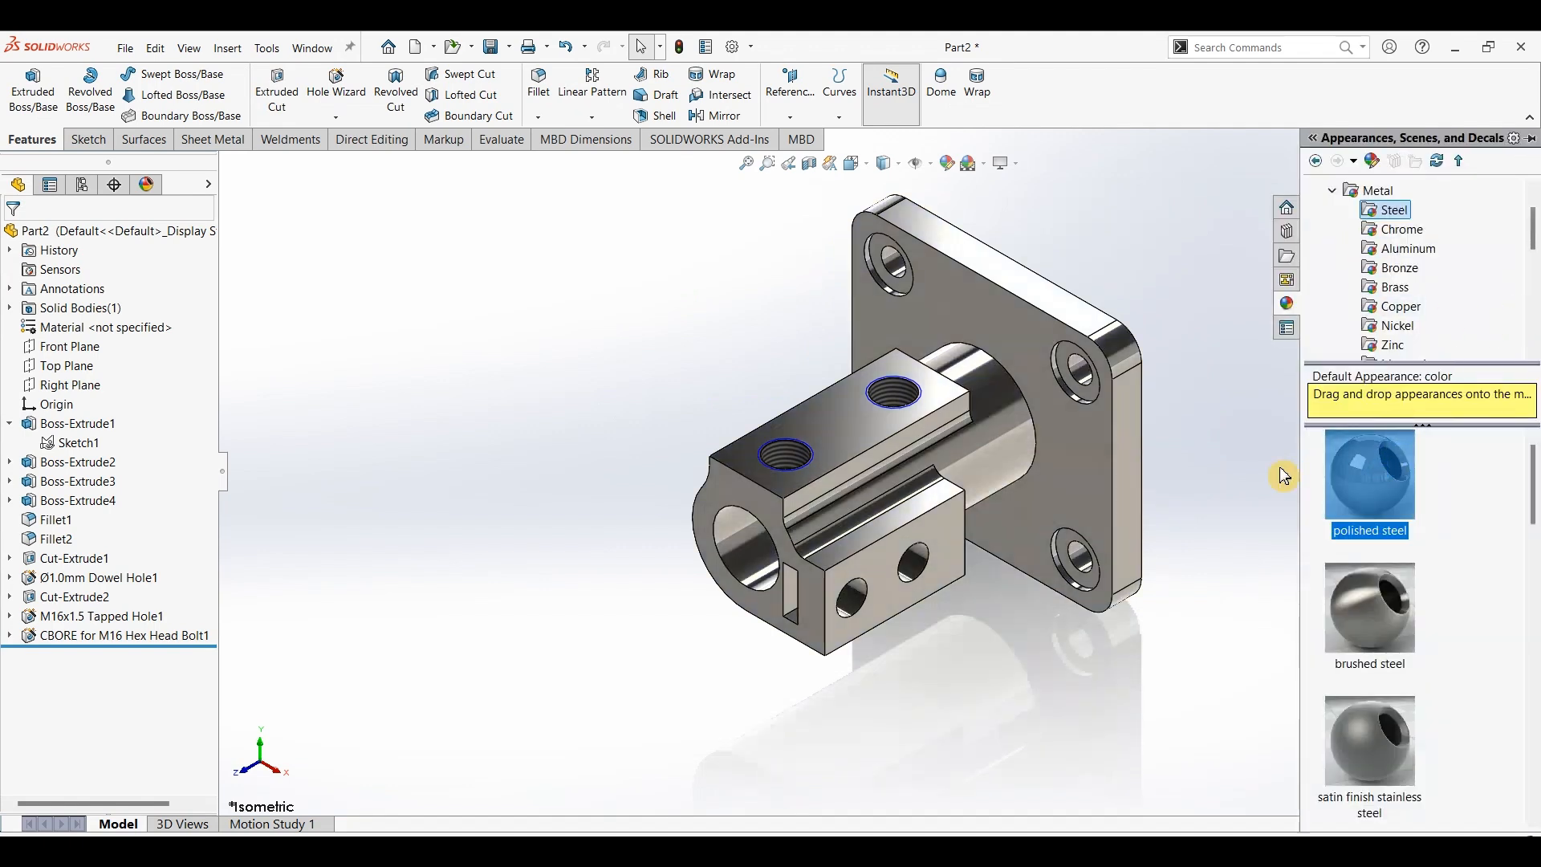
{"action": "left_click", "coordinate": [988, 165]}
{"action": "left_click", "coordinate": [1027, 205]}
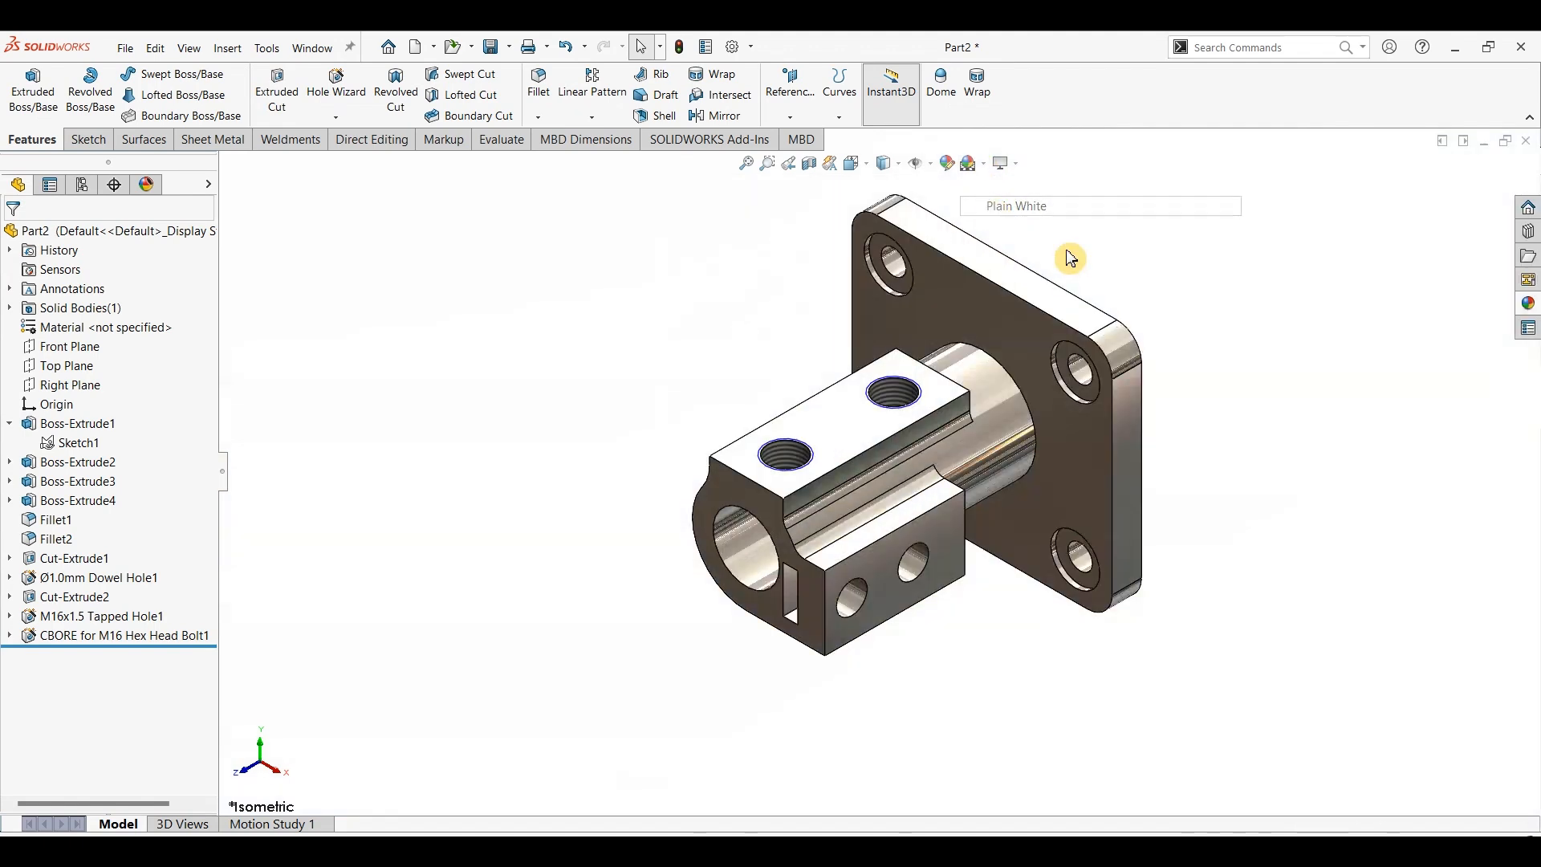
{"action": "middle_click_drag", "start_coordinate": [1276, 423], "coordinate": [1272, 370]}
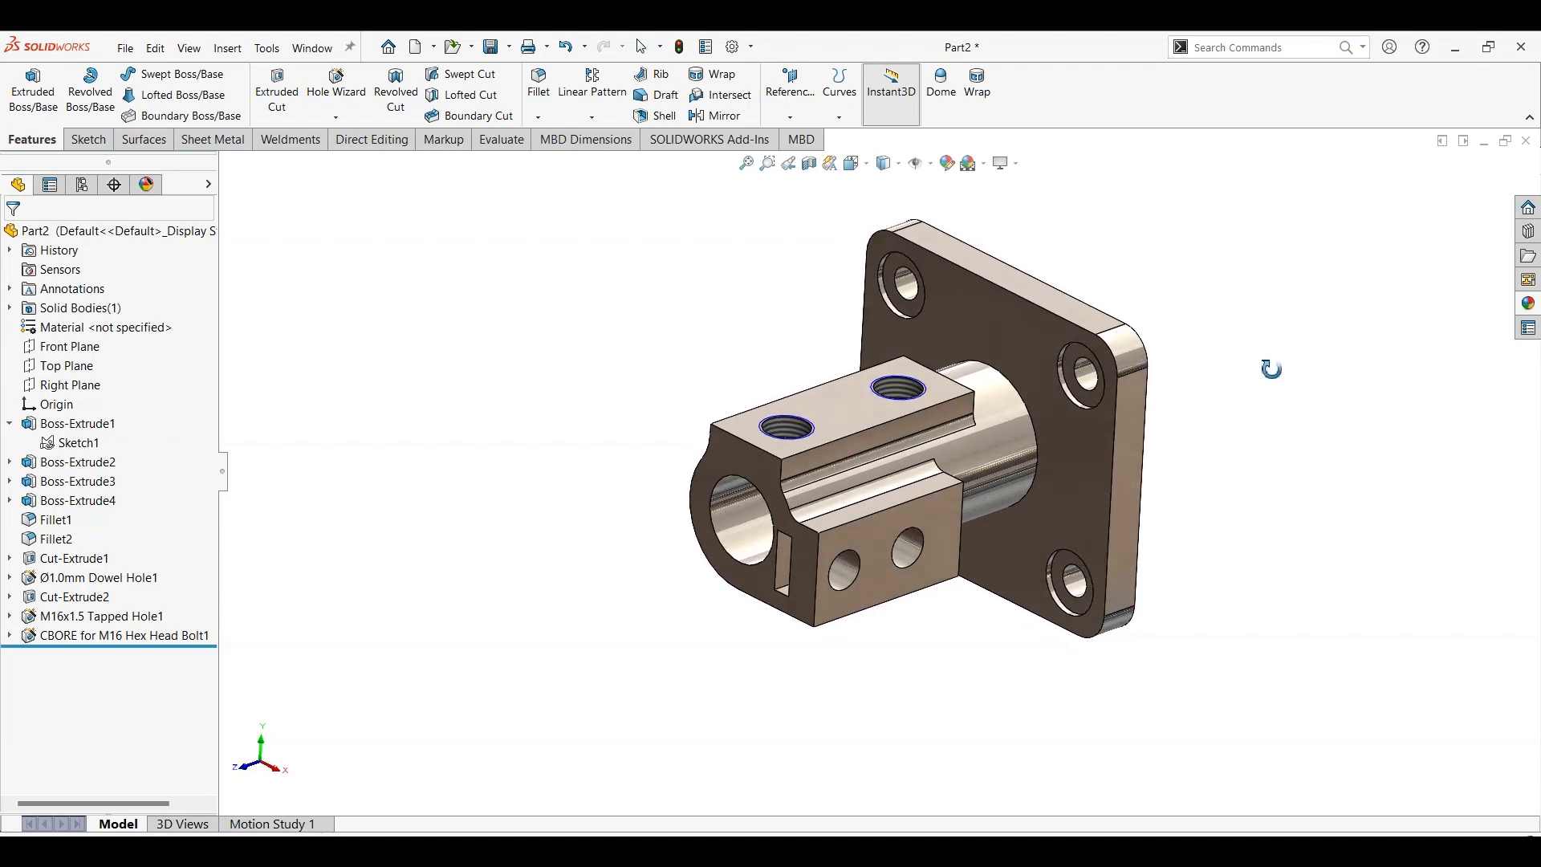